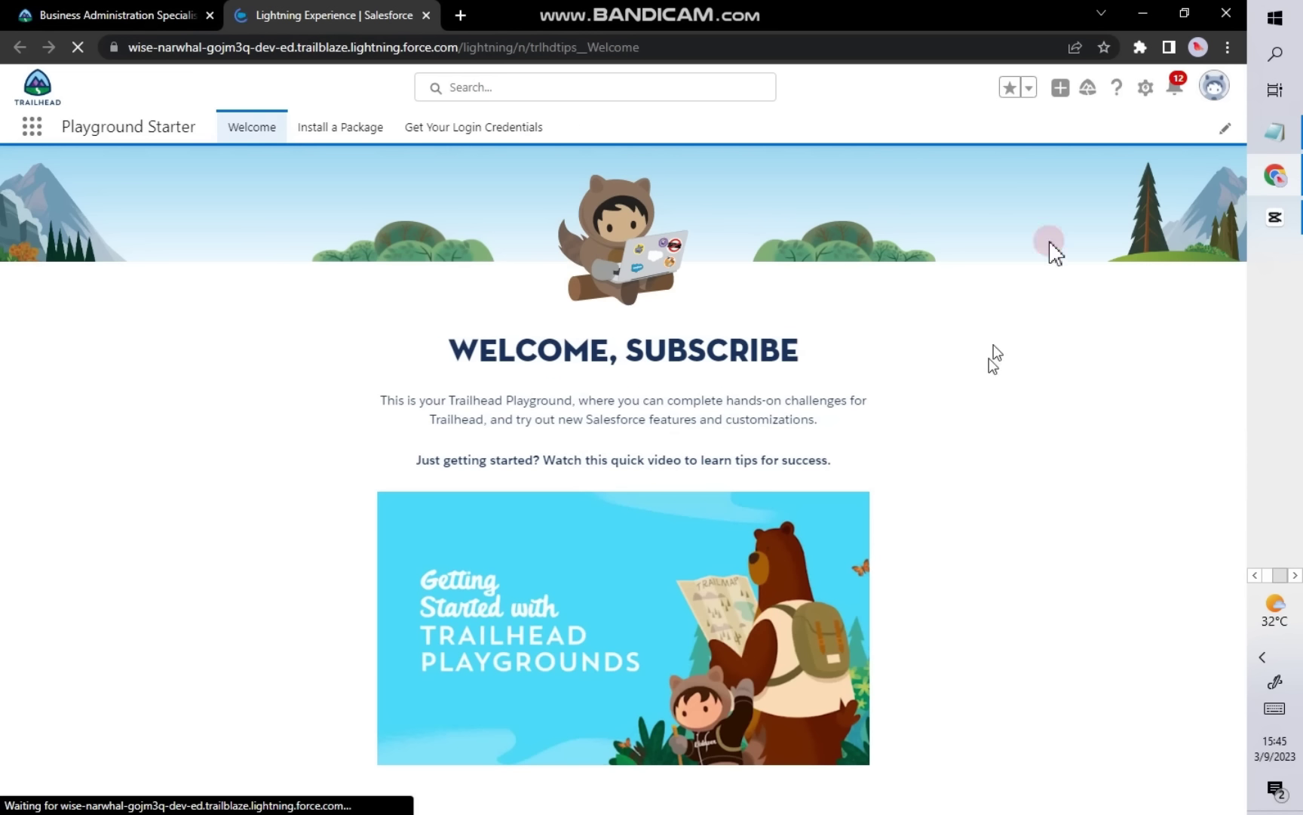
Step: Open the playground's Setup home in its own browser tab and close the Playground Starter welcome page
{"action": "left_click", "coordinate": [1145, 88]}
{"action": "left_click", "coordinate": [1058, 137]}
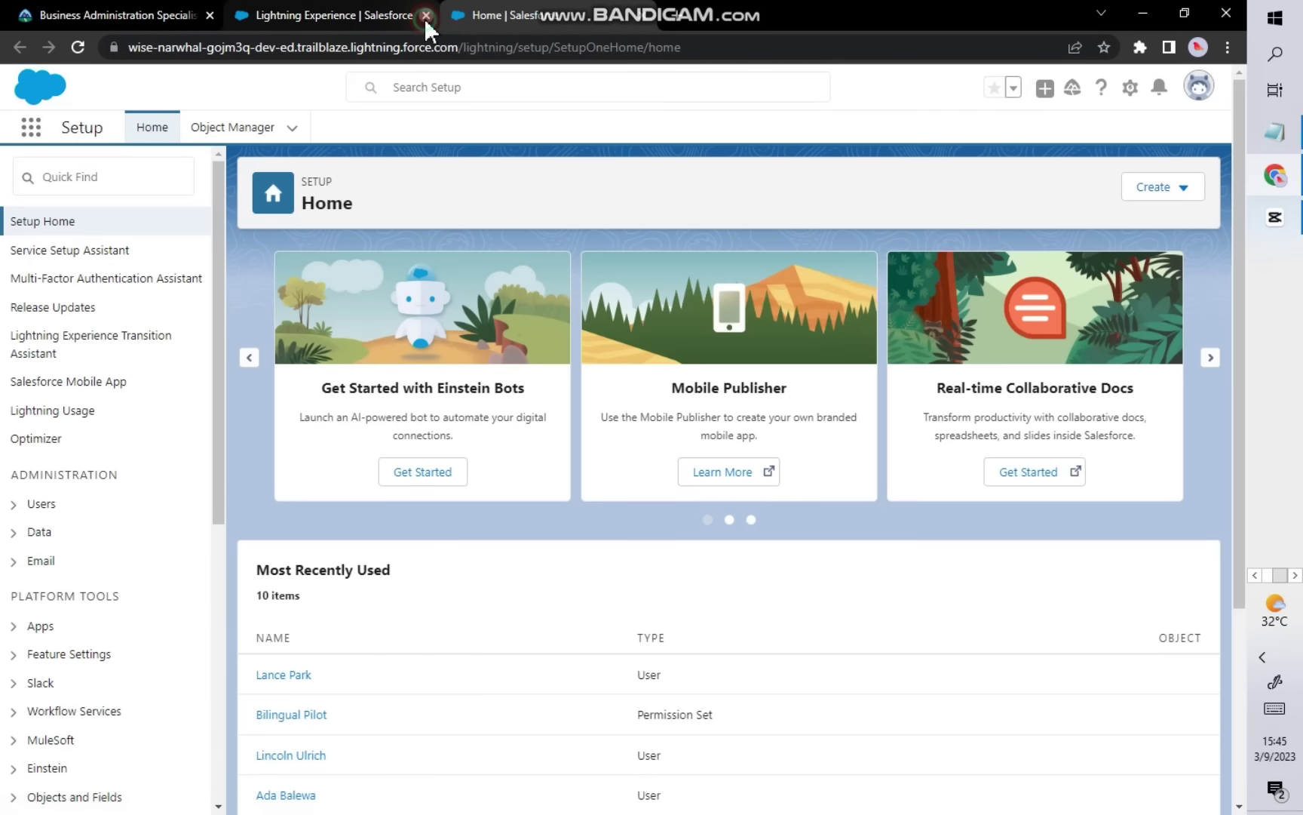
{"action": "left_click", "coordinate": [426, 15]}
Step: Review the Business Administration Specialist superbadge page for the Account Reports and Dashboards requirements, including the Residential Reports section
{"action": "left_click", "coordinate": [79, 15]}
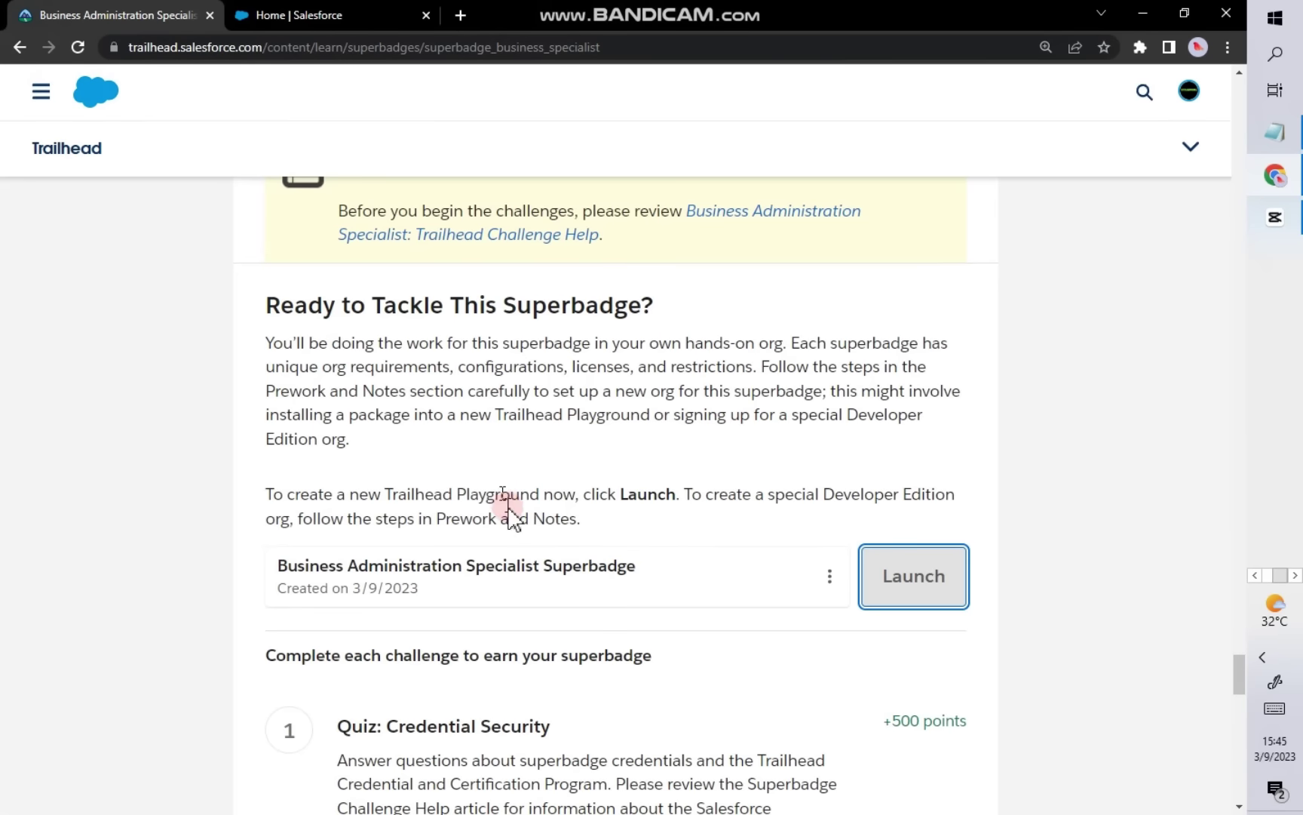
{"action": "scroll", "coordinate": [513, 519], "scroll_direction": "up", "scroll_amount": 12}
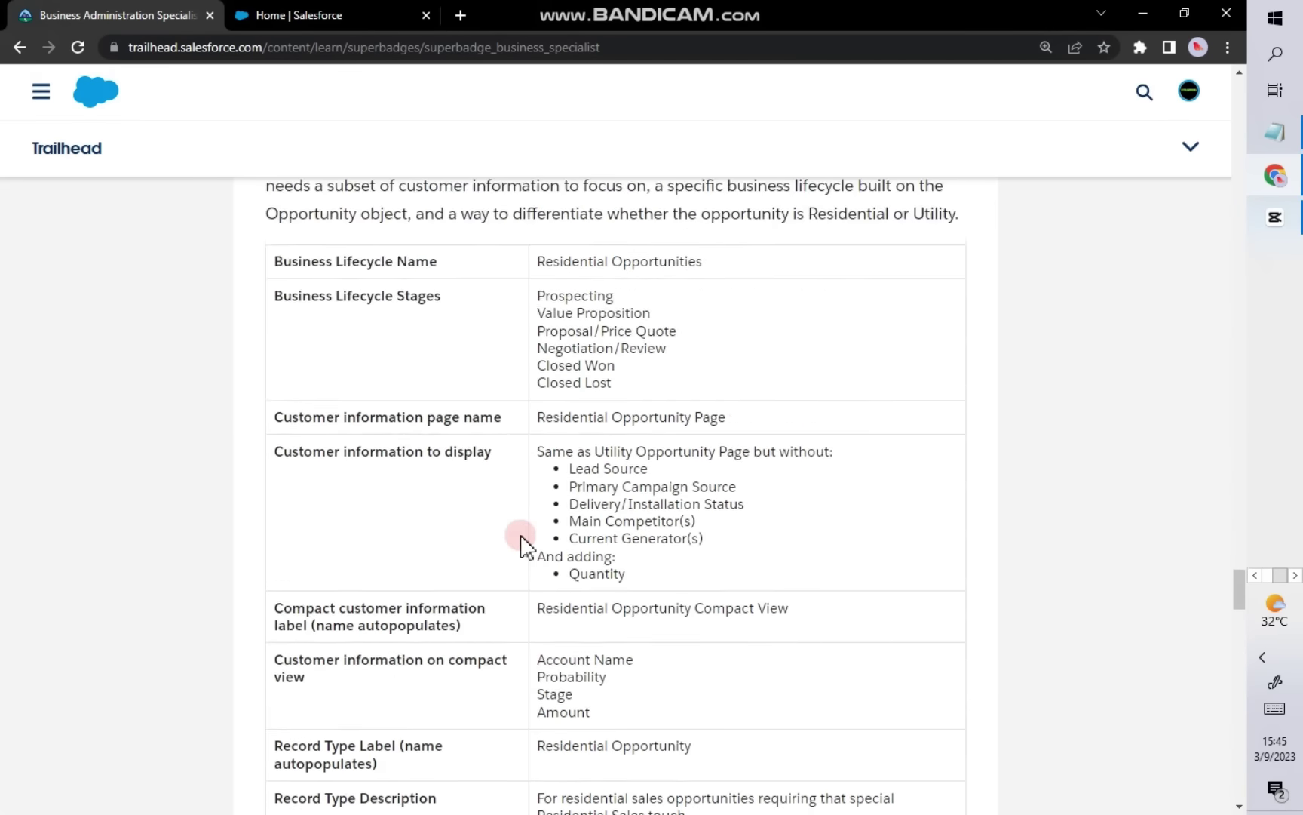
{"action": "scroll", "coordinate": [526, 543], "scroll_direction": "up", "scroll_amount": 15}
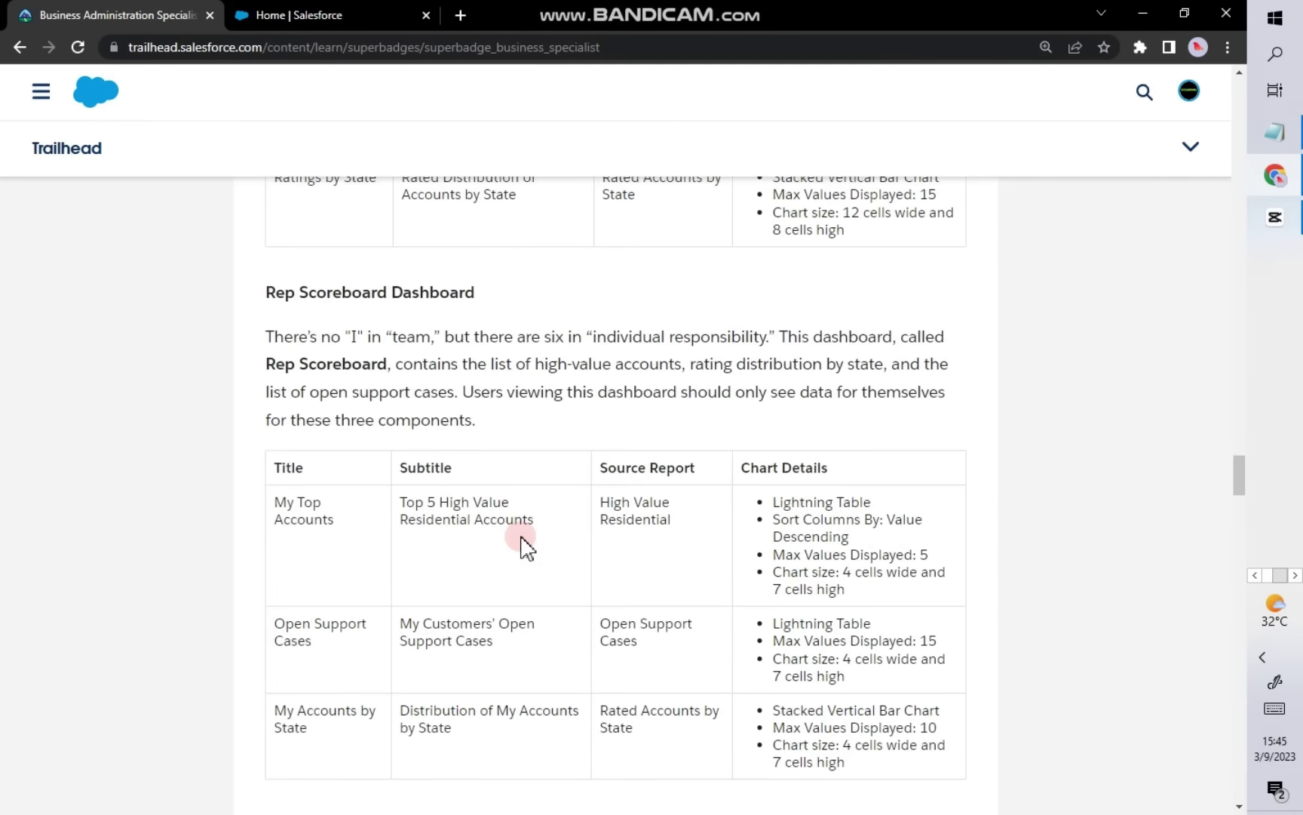
{"action": "scroll", "coordinate": [520, 543], "scroll_direction": "up", "scroll_amount": 7}
{"action": "scroll", "coordinate": [401, 529], "scroll_direction": "up", "scroll_amount": 5}
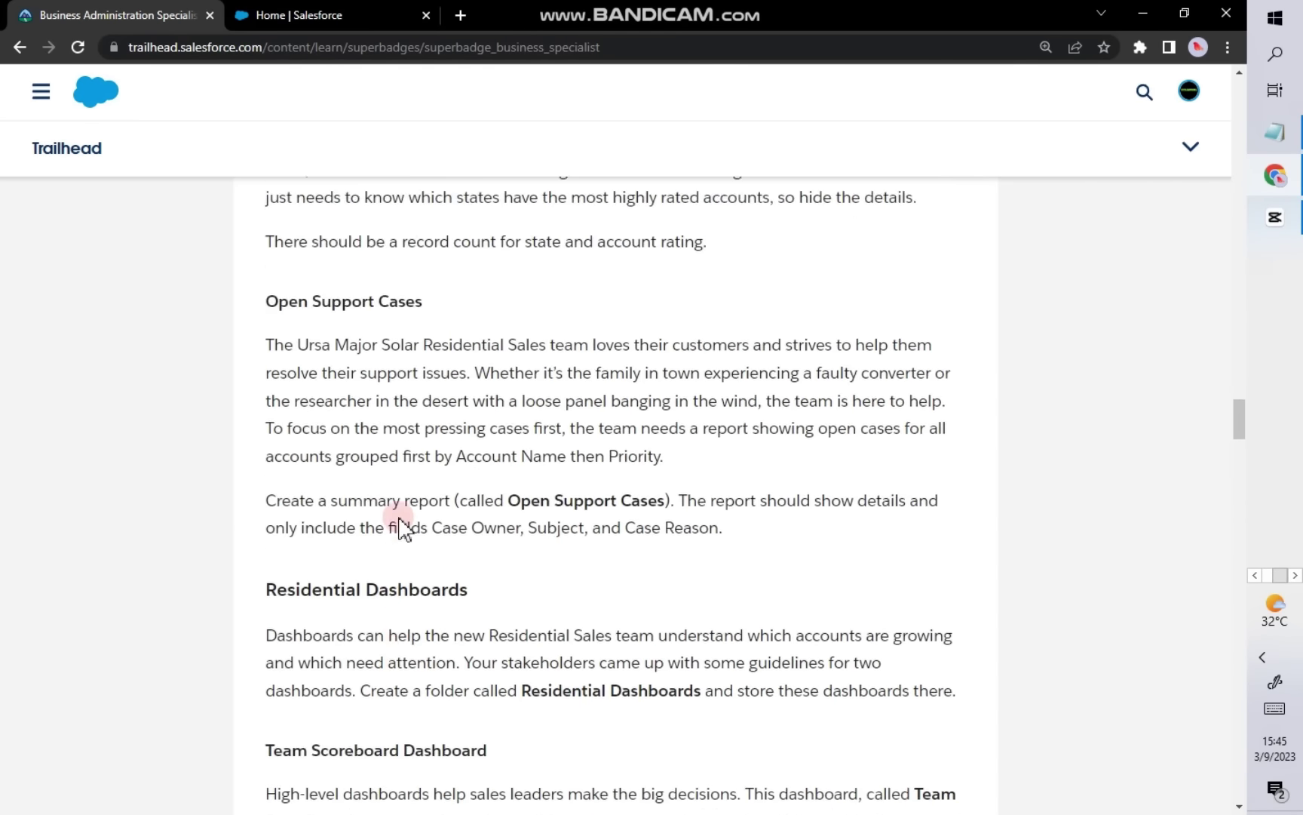
{"action": "scroll", "coordinate": [401, 529], "scroll_direction": "up", "scroll_amount": 15}
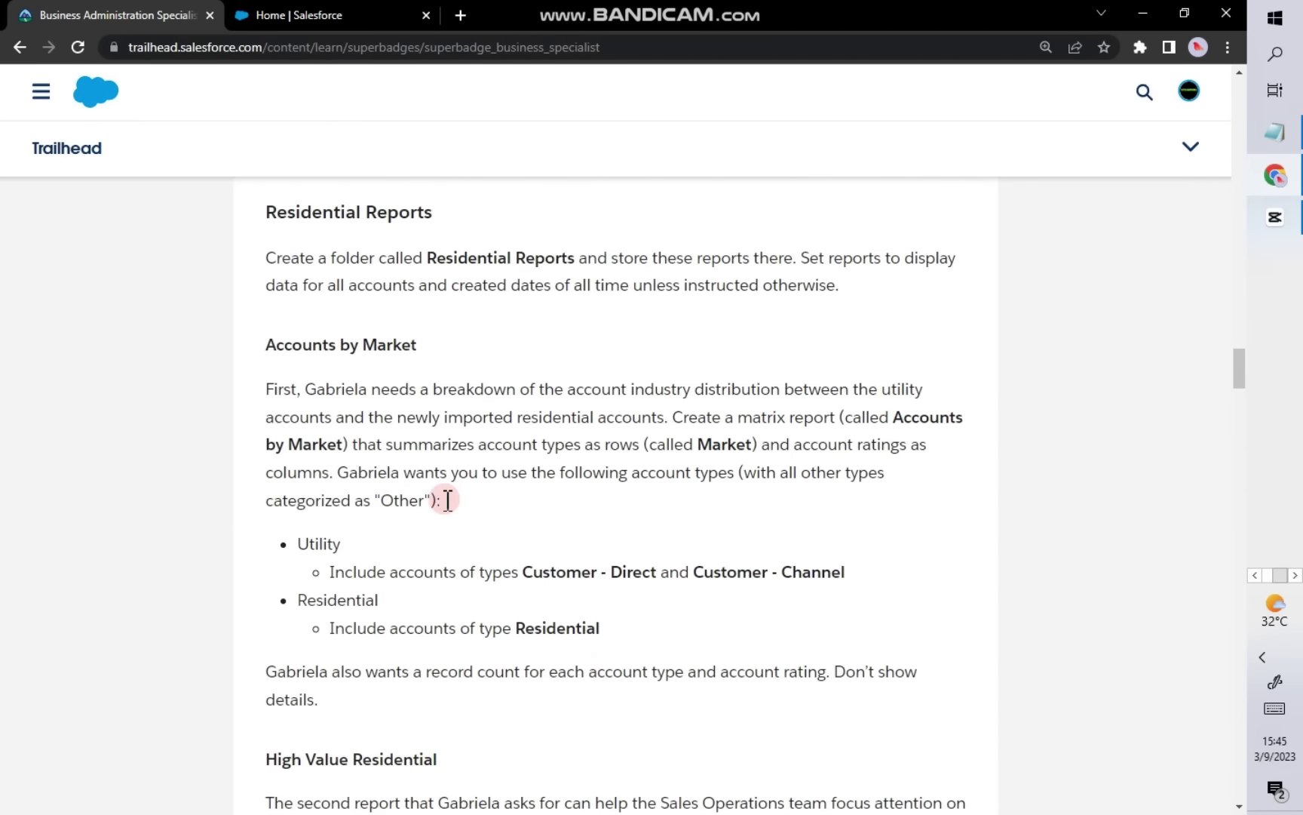
{"action": "scroll", "coordinate": [425, 492], "scroll_direction": "up", "scroll_amount": 6}
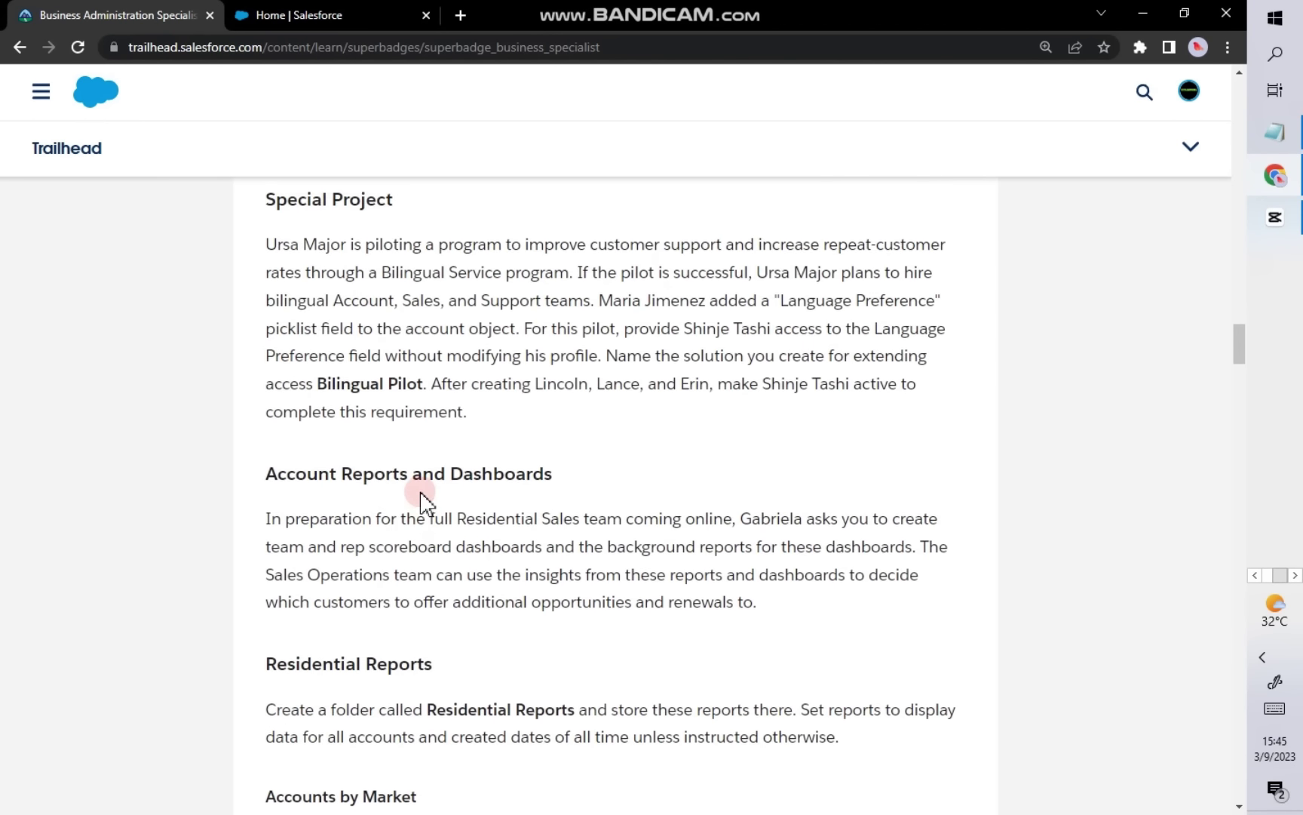
{"action": "scroll", "coordinate": [422, 498], "scroll_direction": "down", "scroll_amount": 5}
{"action": "scroll", "coordinate": [422, 495], "scroll_direction": "up", "scroll_amount": 1}
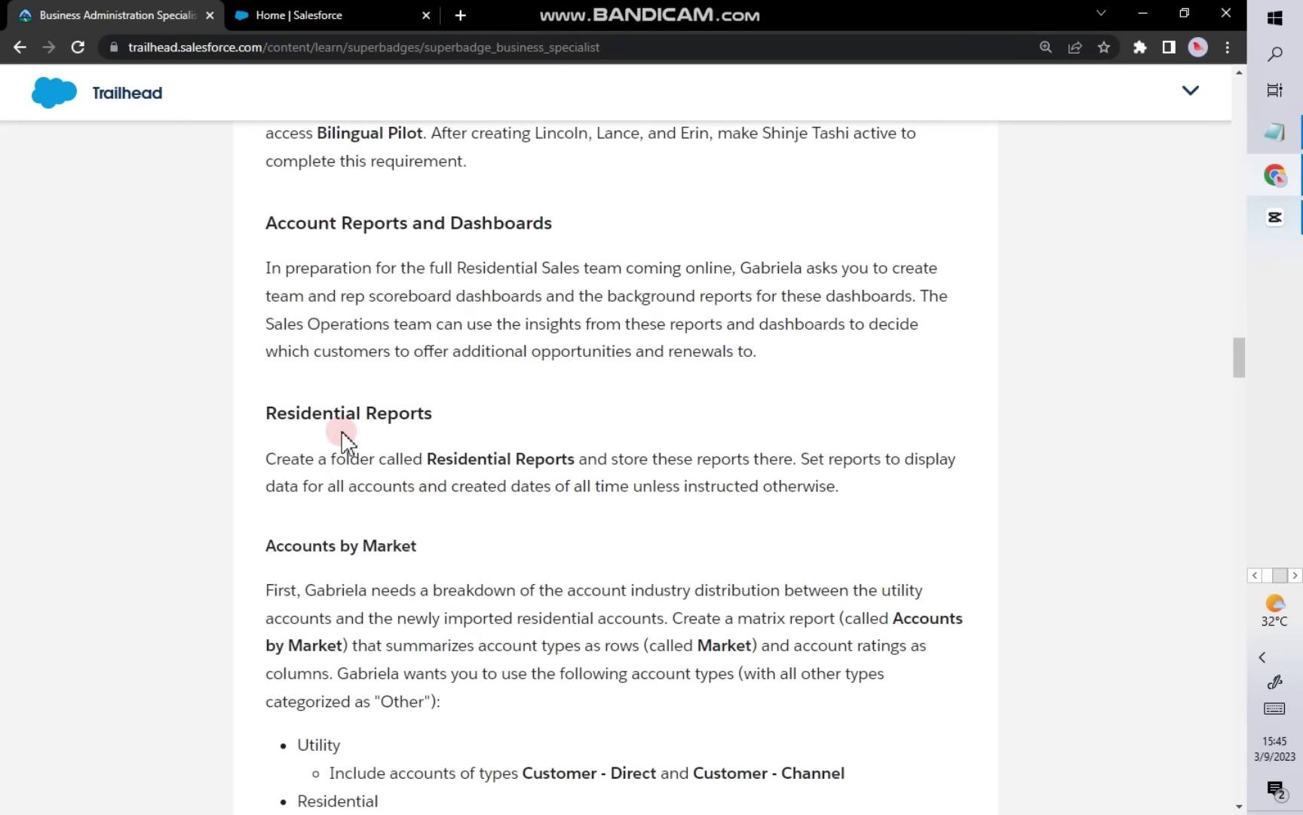
Step: Switch to the Salesforce org, launch the Sales app, dismiss the Guidance Center and go to Reports
{"action": "left_click", "coordinate": [324, 14]}
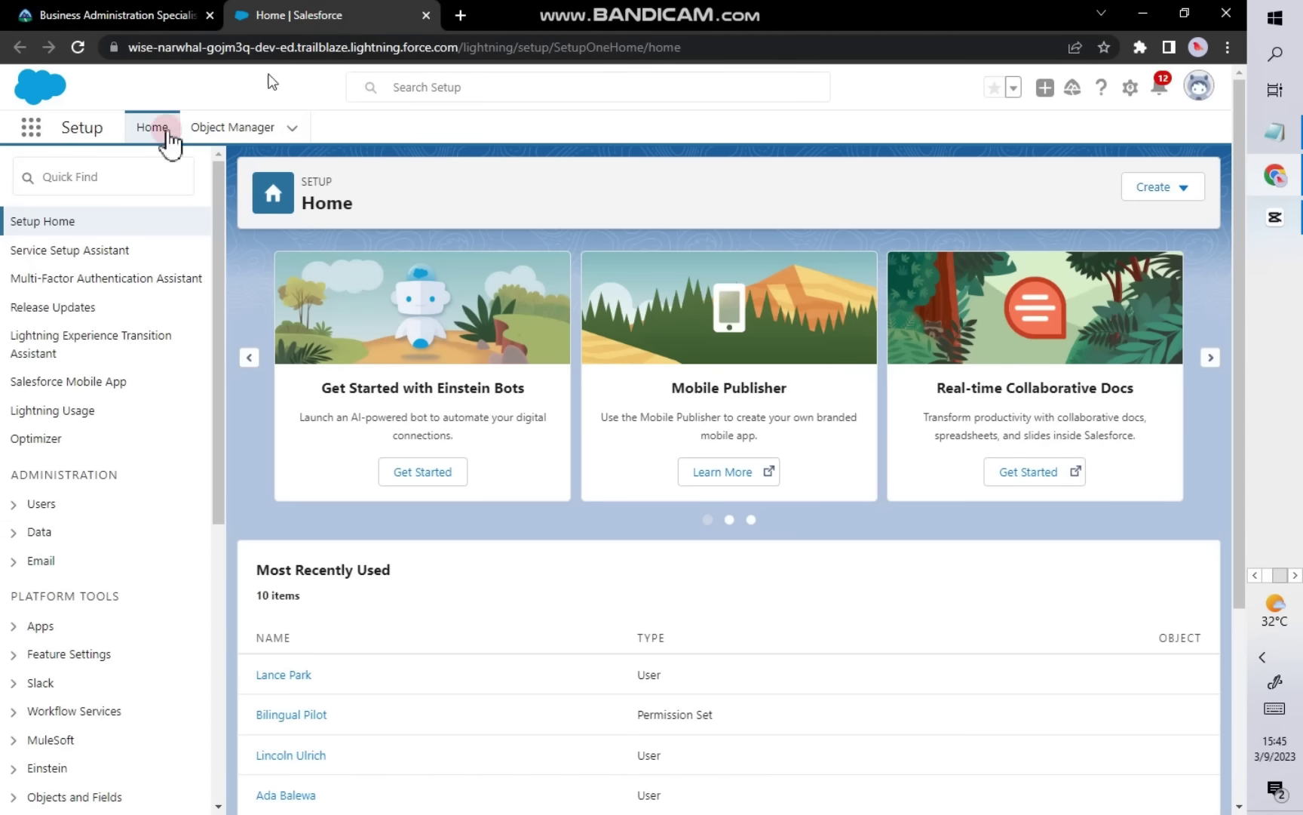
{"action": "left_click", "coordinate": [30, 130]}
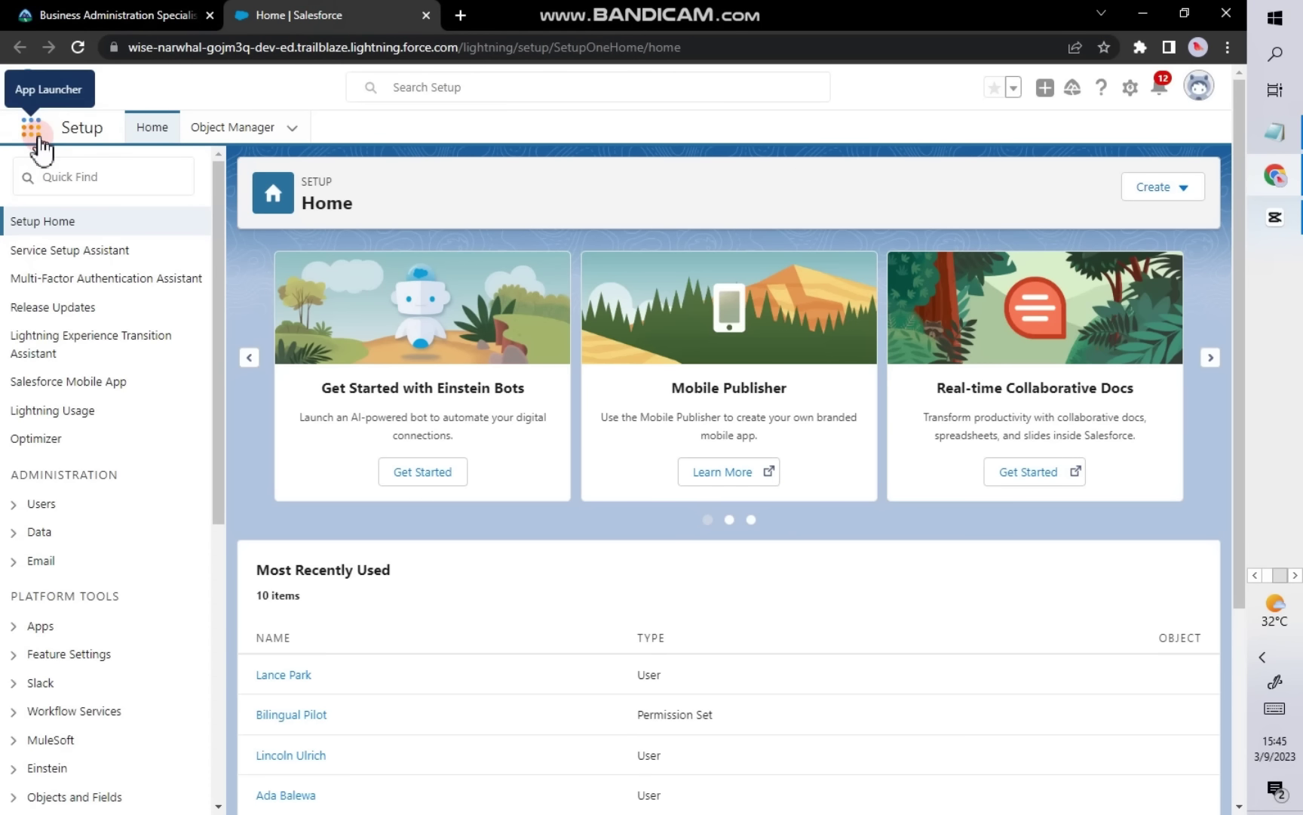
{"action": "left_click", "coordinate": [38, 136]}
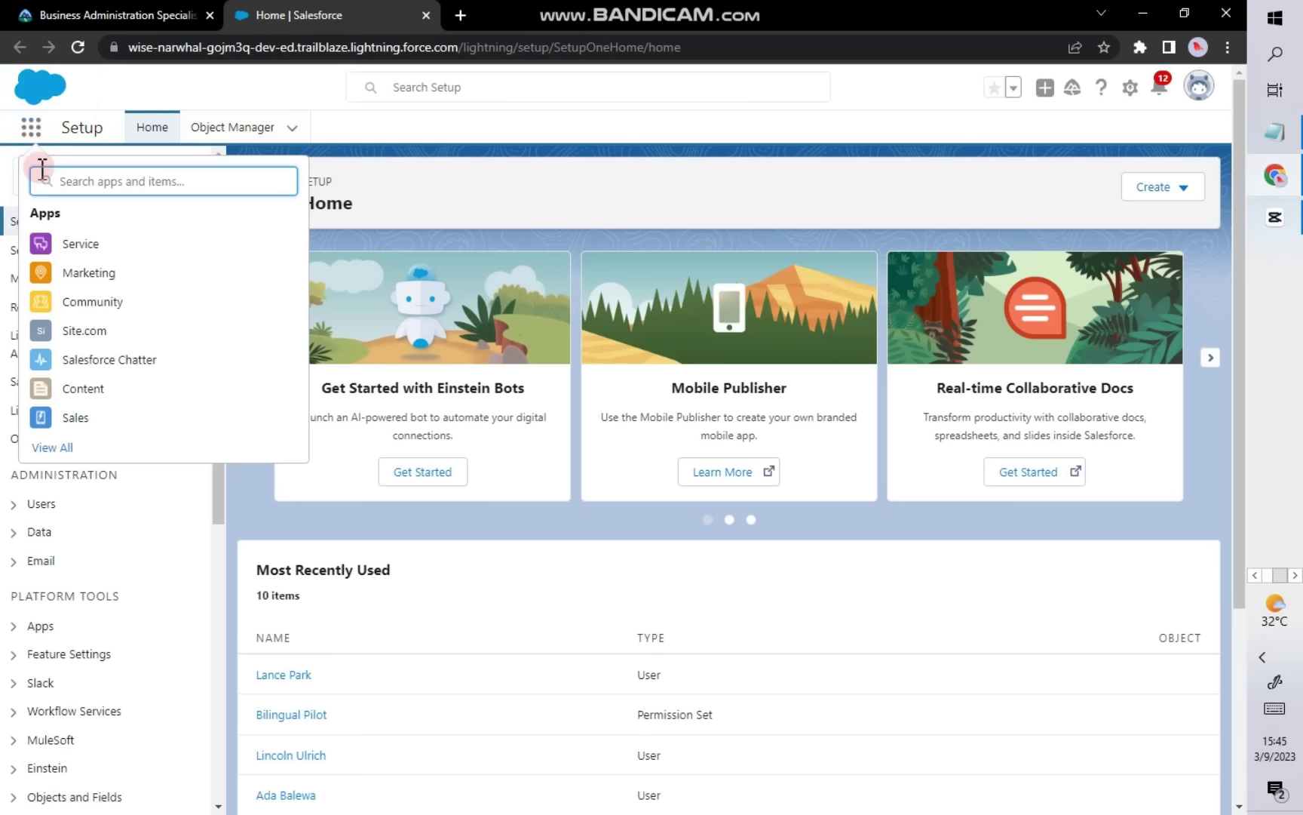
{"action": "left_click", "coordinate": [77, 421]}
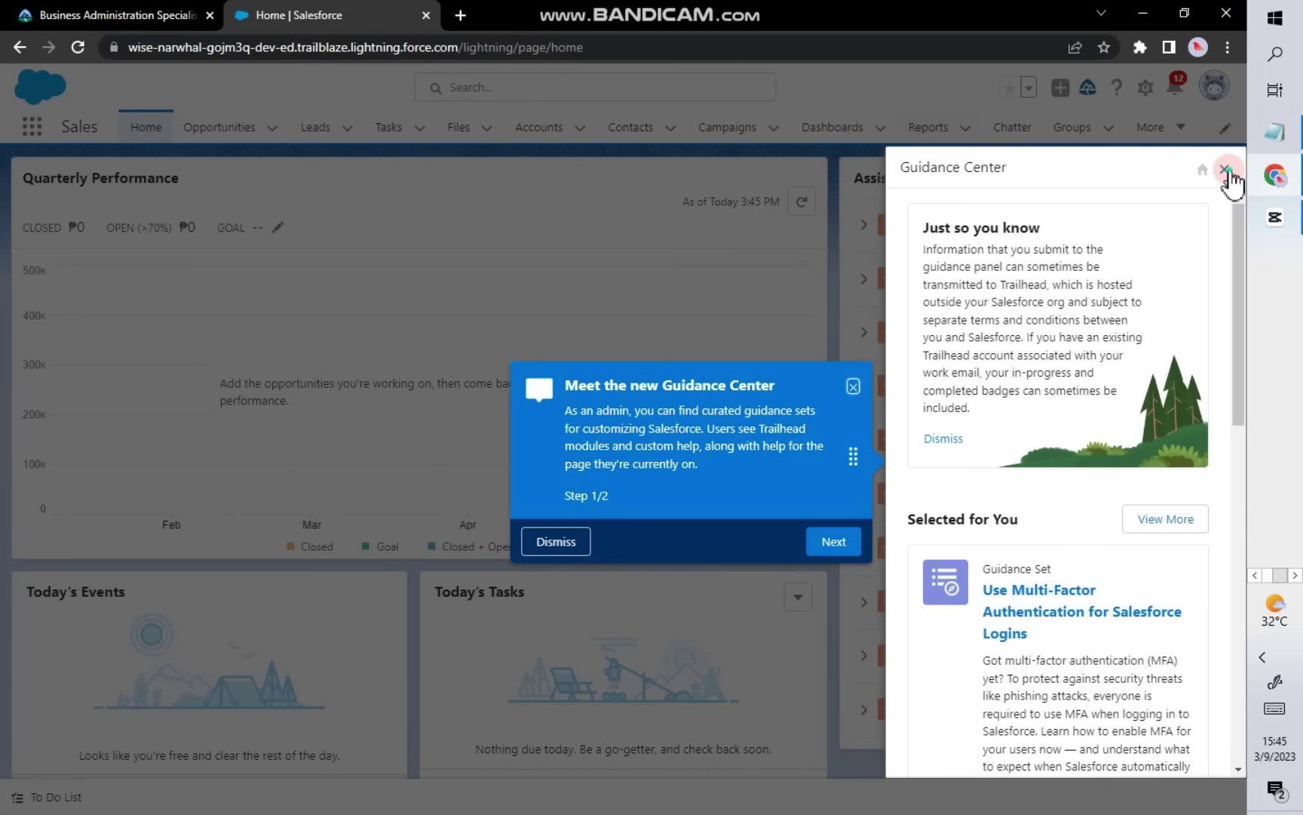
{"action": "left_click", "coordinate": [1225, 169]}
{"action": "left_click", "coordinate": [918, 545]}
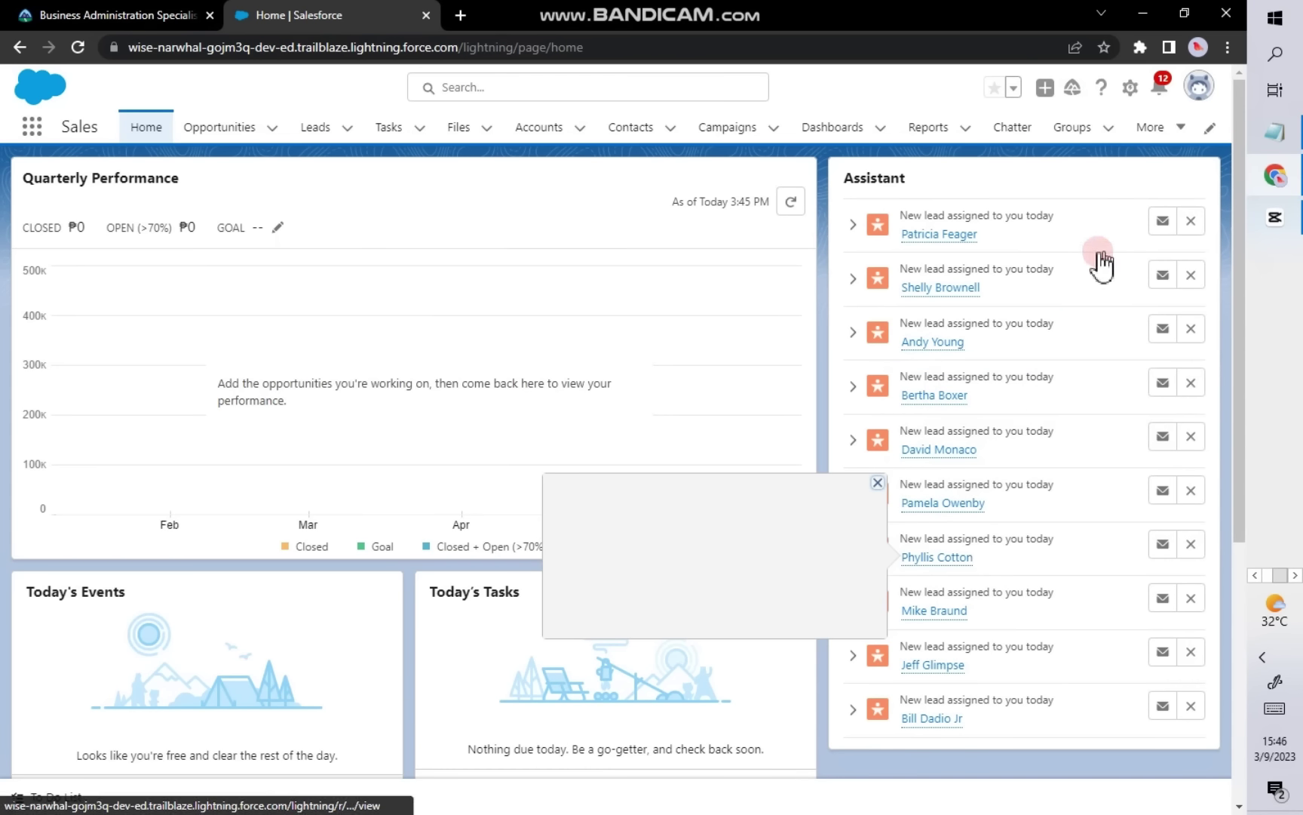
{"action": "left_click", "coordinate": [934, 135]}
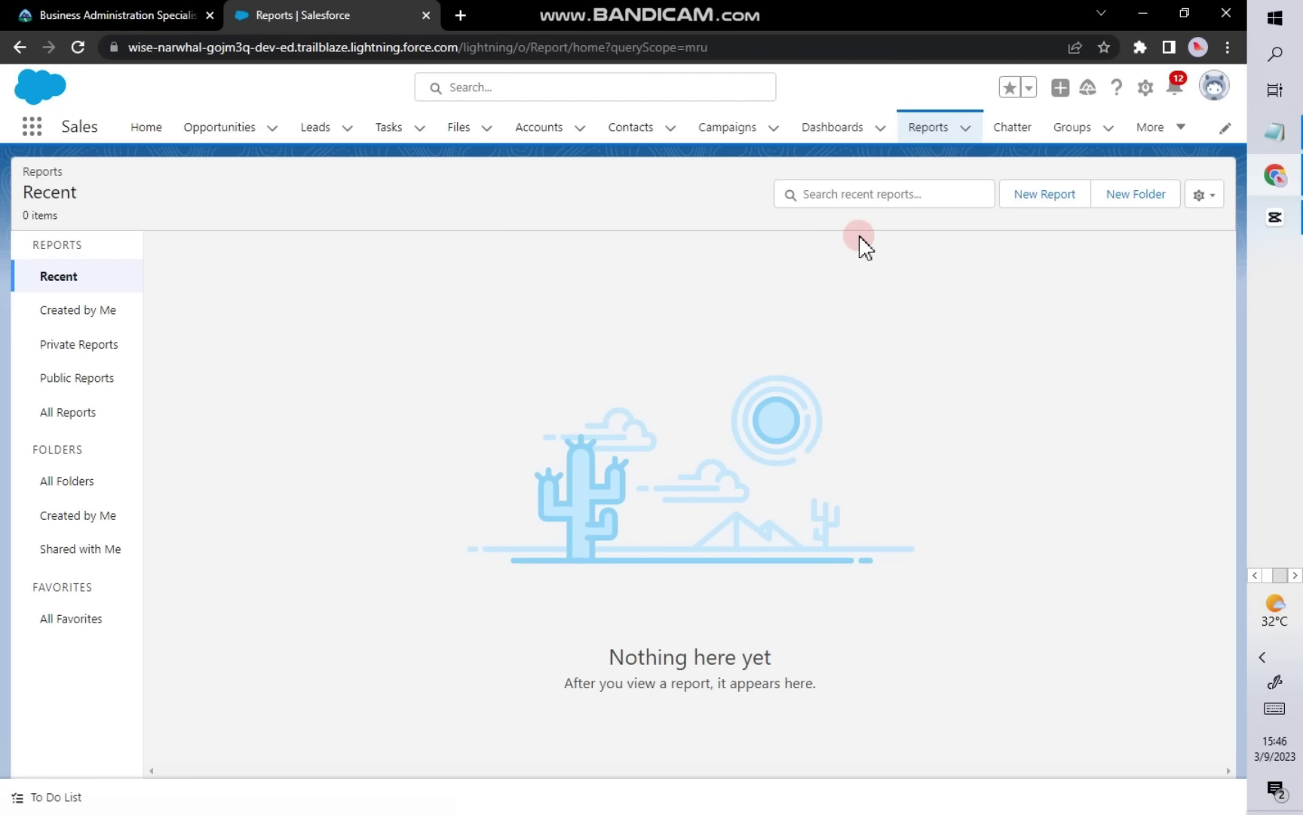
Step: Start a new report folder and copy the heading text "Residential Reports" from the Trailhead requirements
{"action": "left_click", "coordinate": [1127, 195]}
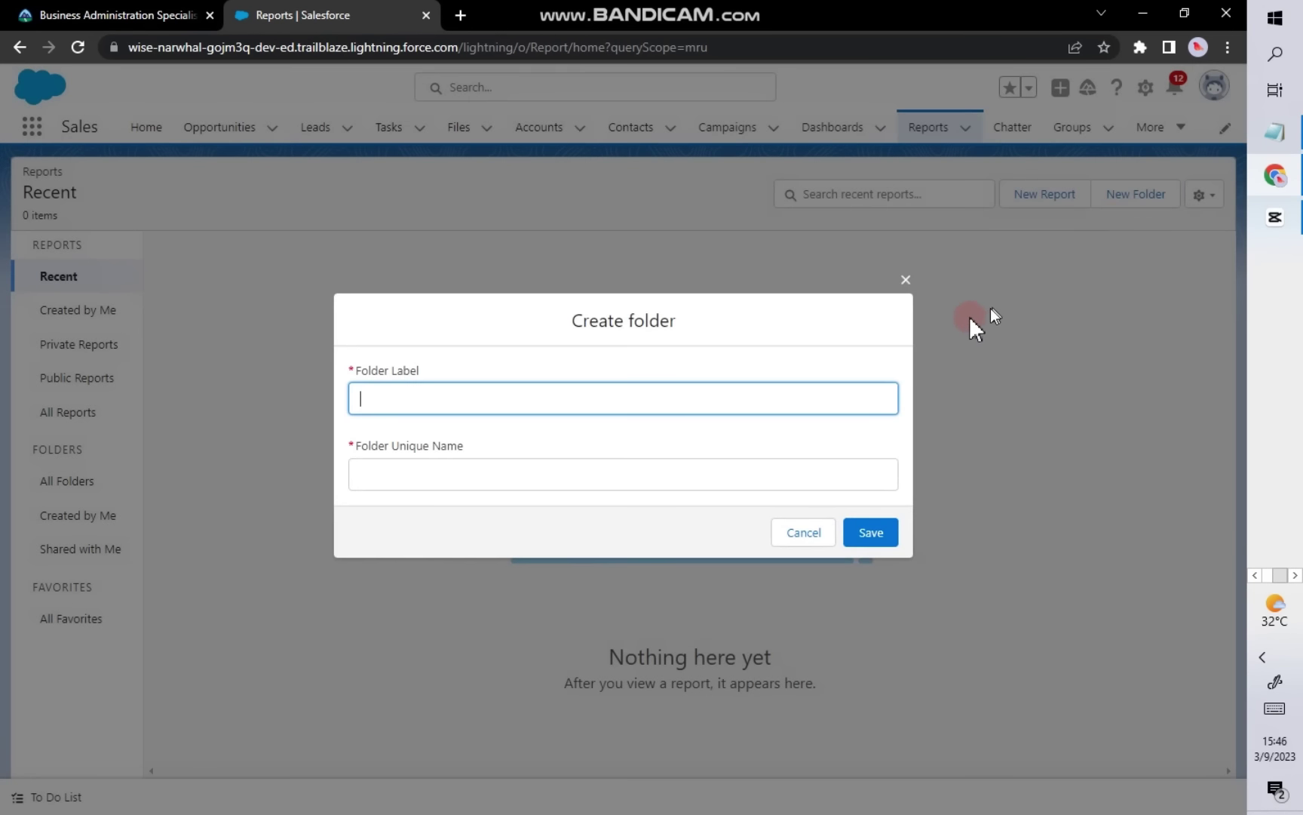
{"action": "left_click", "coordinate": [67, 17]}
{"action": "left_click", "coordinate": [364, 506]}
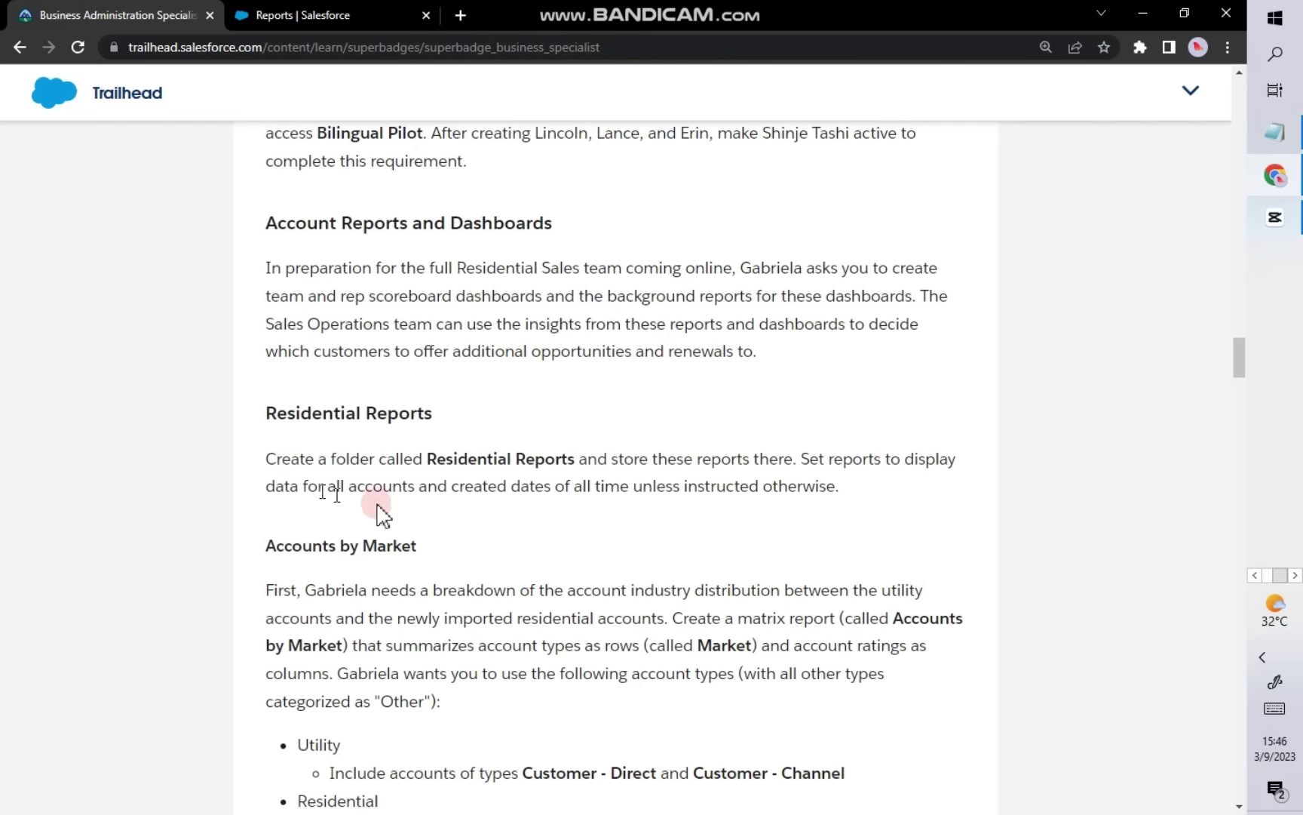
{"action": "scroll", "coordinate": [387, 495], "scroll_direction": "up", "scroll_amount": 1}
{"action": "scroll", "coordinate": [387, 495], "scroll_direction": "down", "scroll_amount": 2}
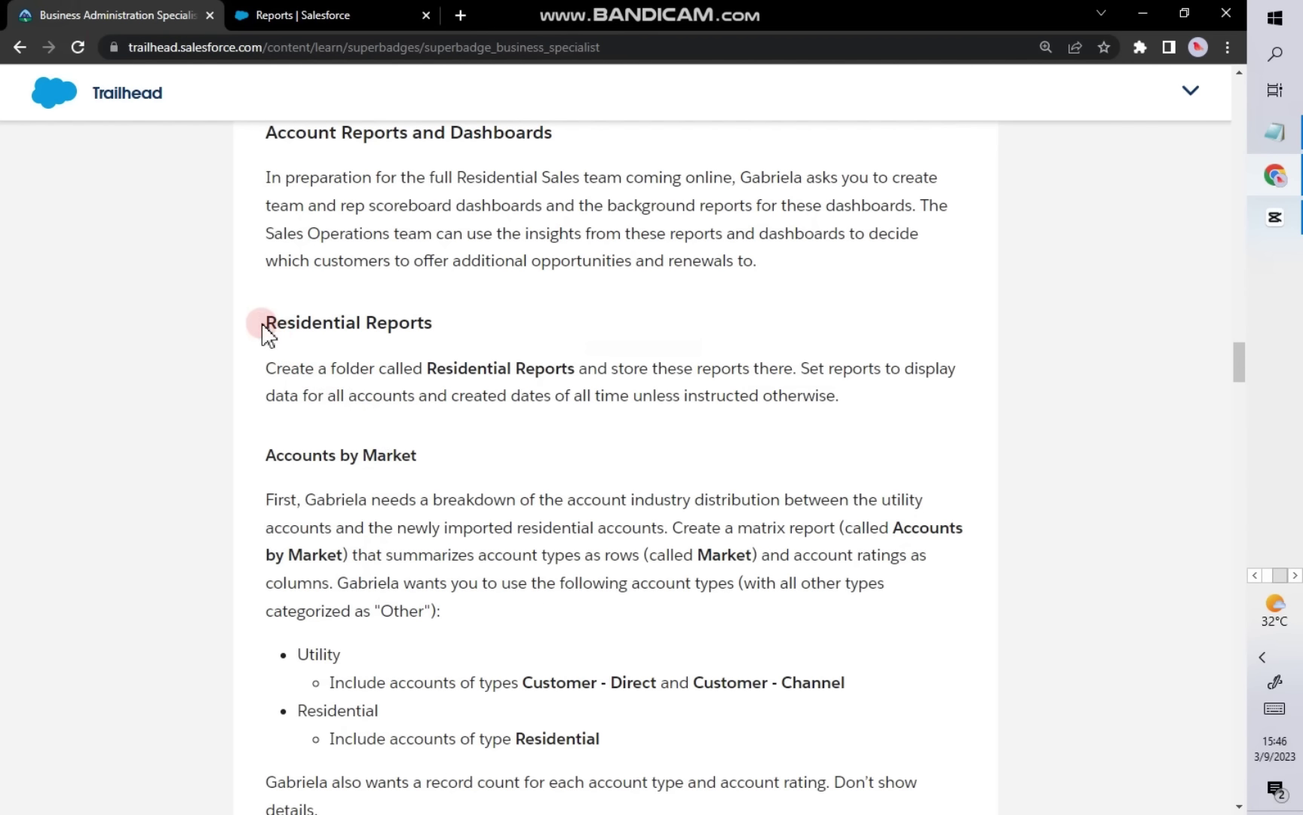
{"action": "left_click_drag", "start_coordinate": [264, 322], "coordinate": [442, 337]}
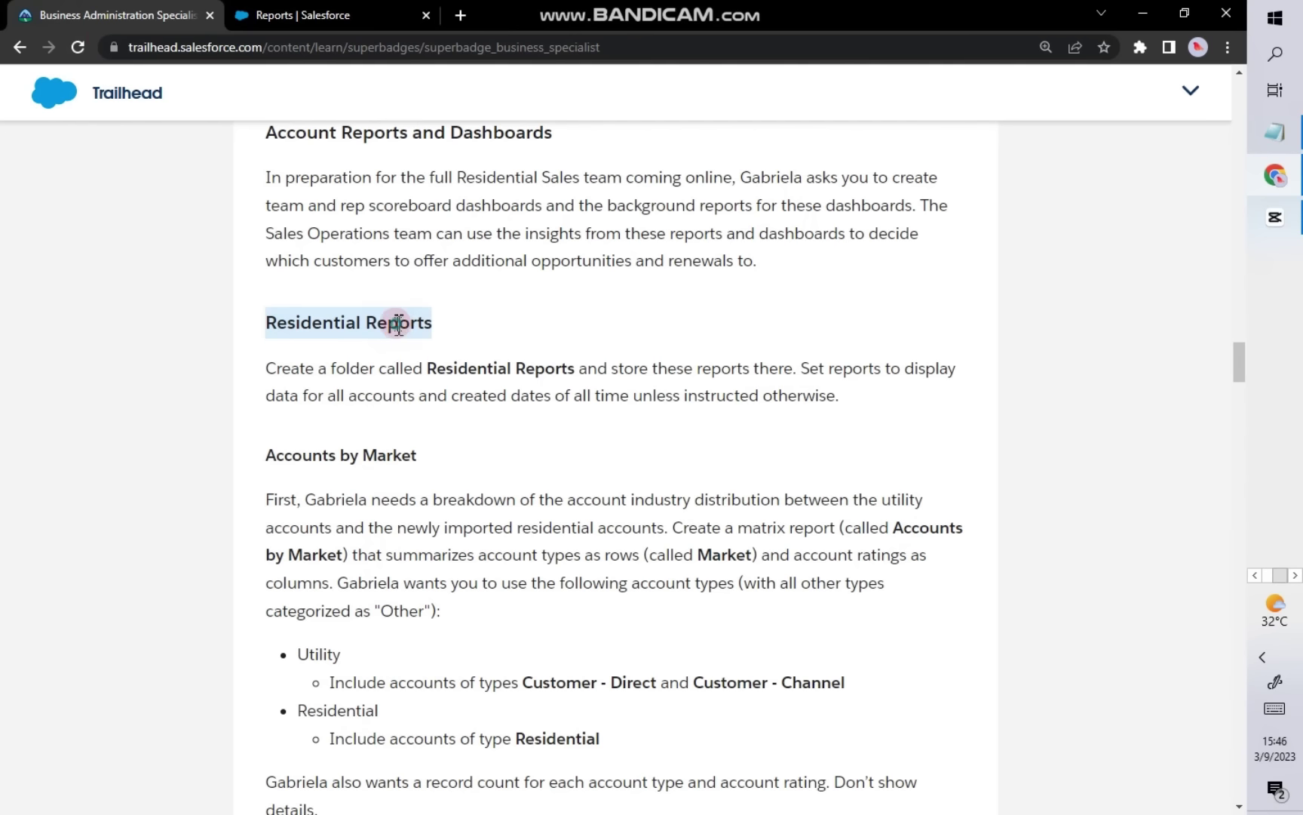
{"action": "right_click", "coordinate": [397, 326]}
{"action": "left_click", "coordinate": [431, 341]}
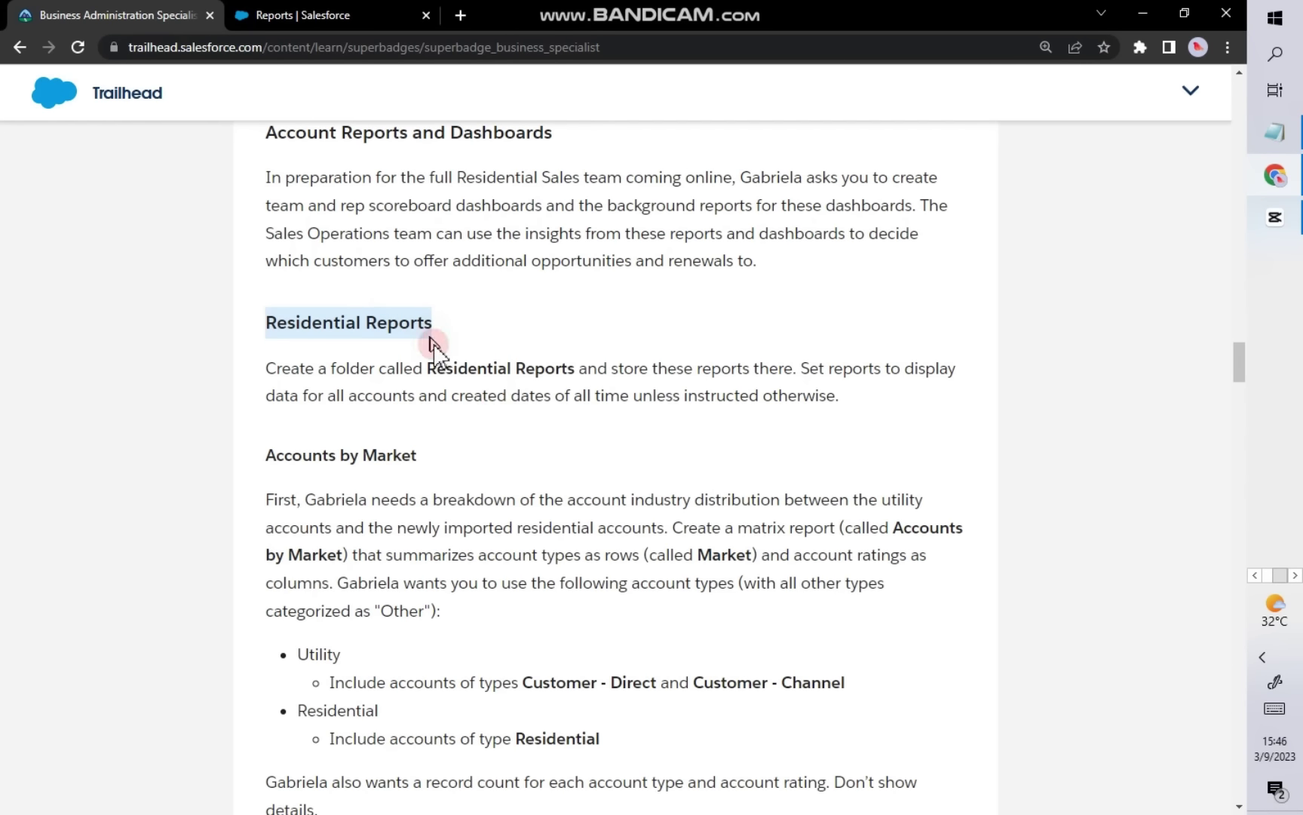
Step: Label the new report folder Residential Reports with the unique name ResidentialReports, save it and dismiss the notification
{"action": "left_click", "coordinate": [343, 13]}
{"action": "left_click", "coordinate": [475, 404]}
{"action": "right_click", "coordinate": [475, 404]}
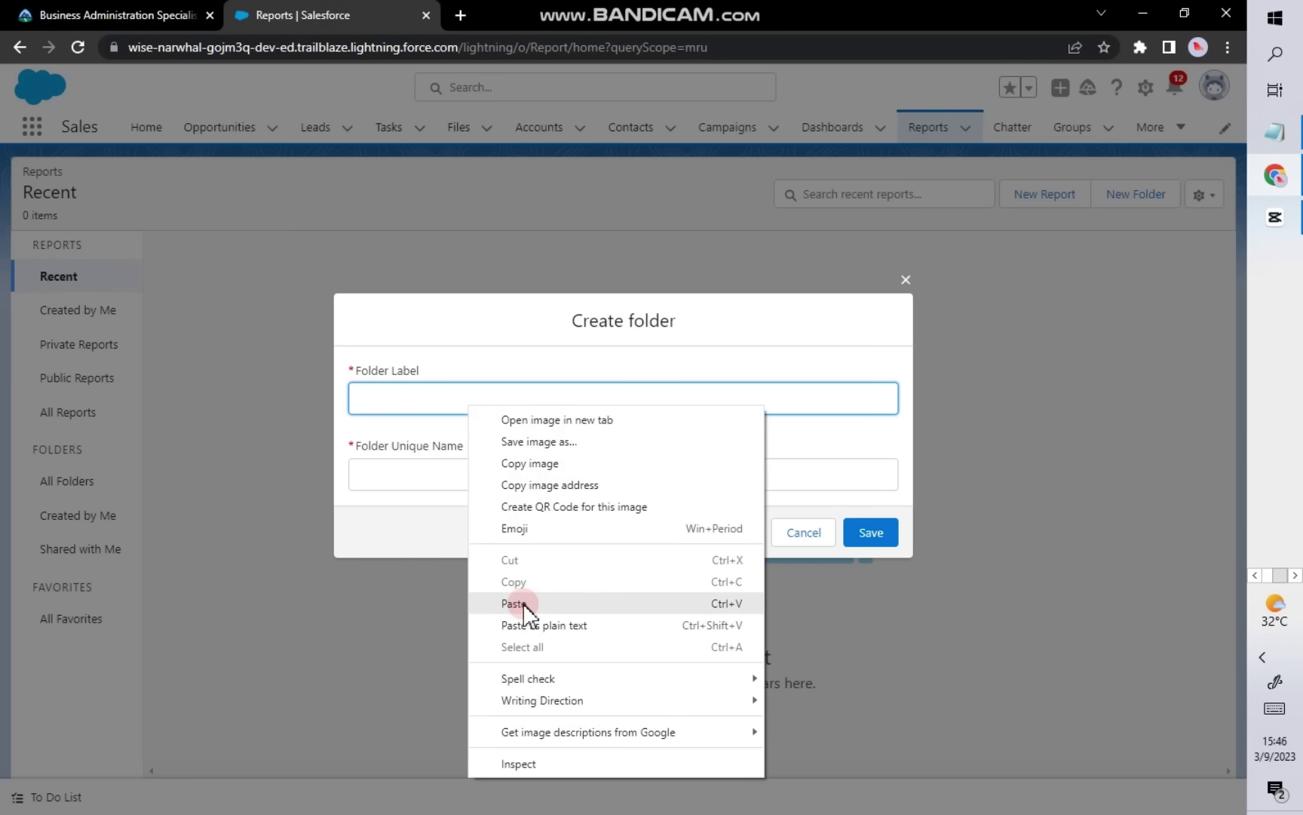
{"action": "left_click", "coordinate": [512, 522]}
{"action": "left_click", "coordinate": [455, 492]}
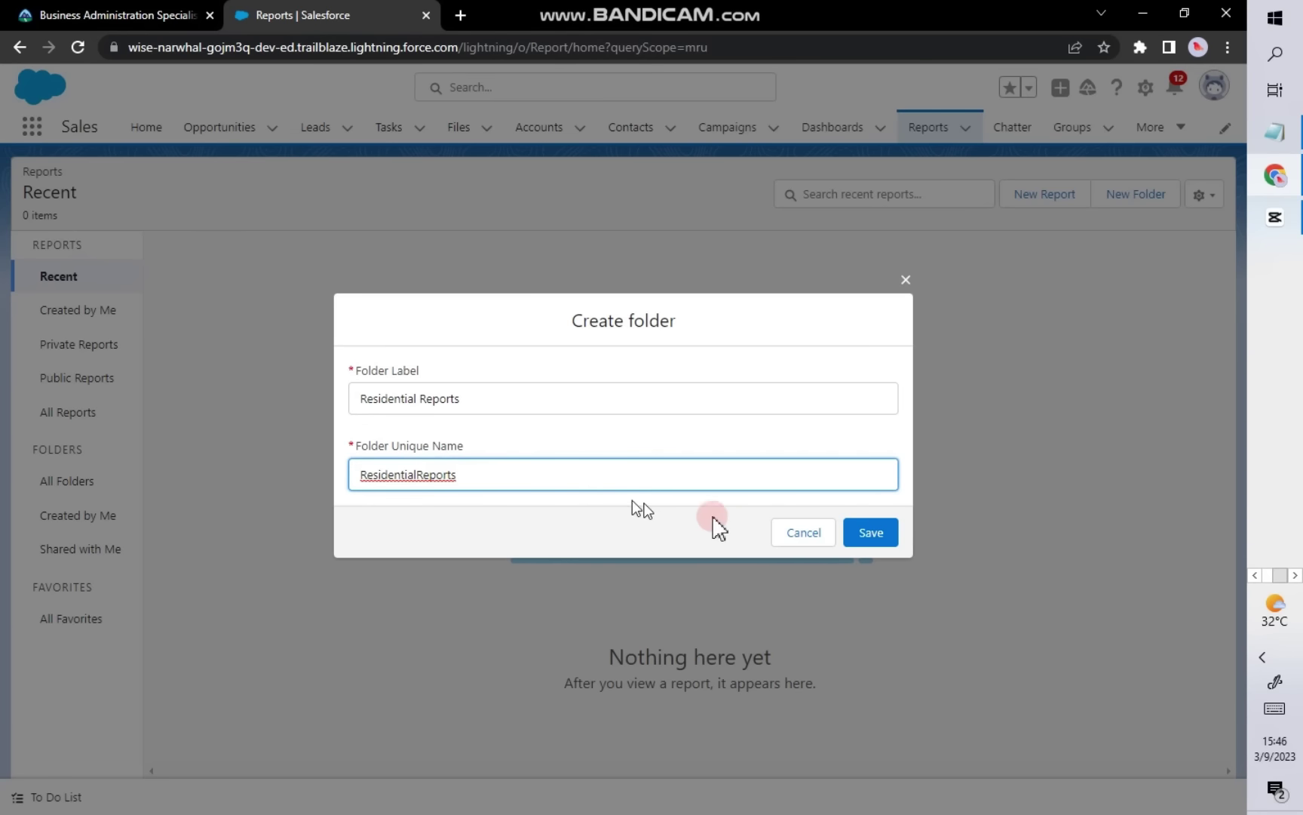
{"action": "left_click", "coordinate": [859, 533]}
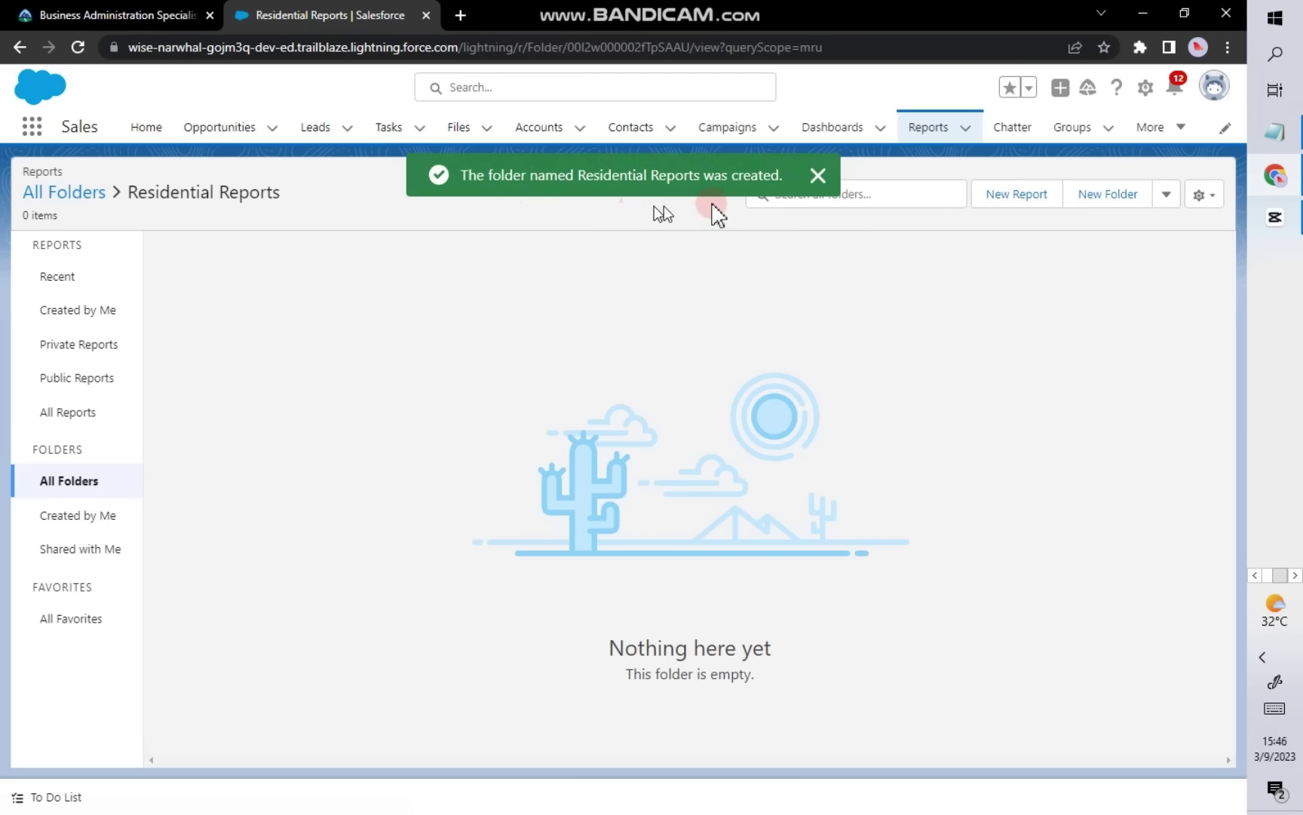
{"action": "left_click", "coordinate": [819, 176]}
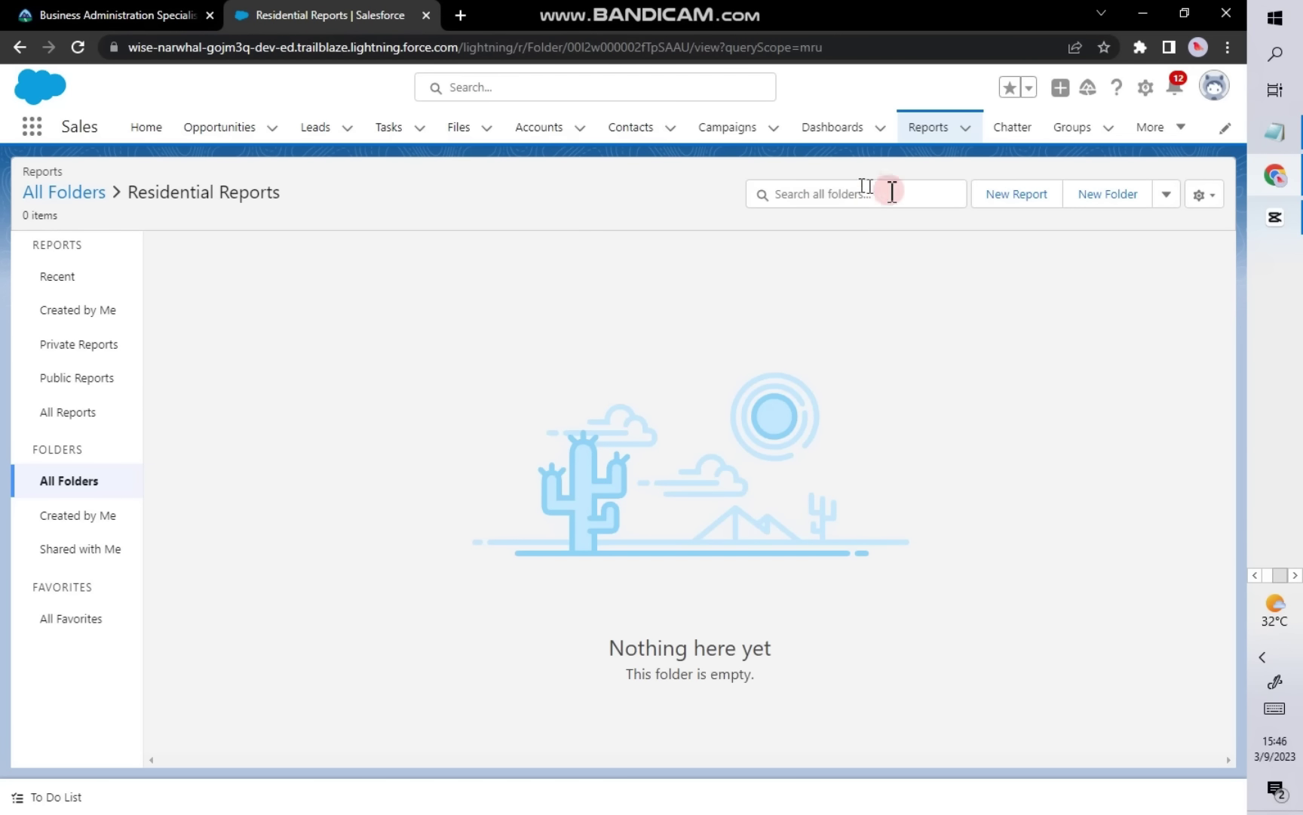
Step: Start a new report in the Residential Reports folder using the standard Accounts report type
{"action": "left_click", "coordinate": [997, 195]}
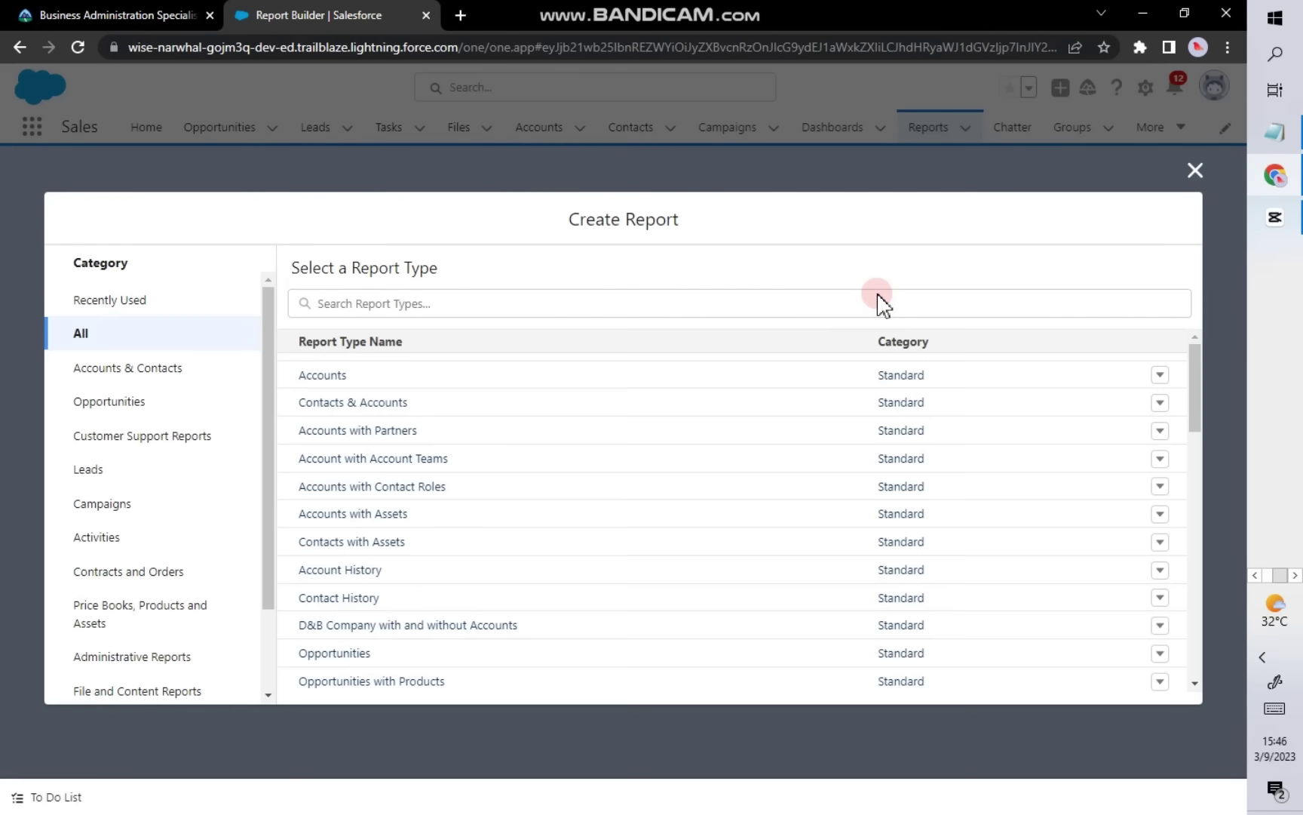
{"action": "left_click", "coordinate": [361, 377]}
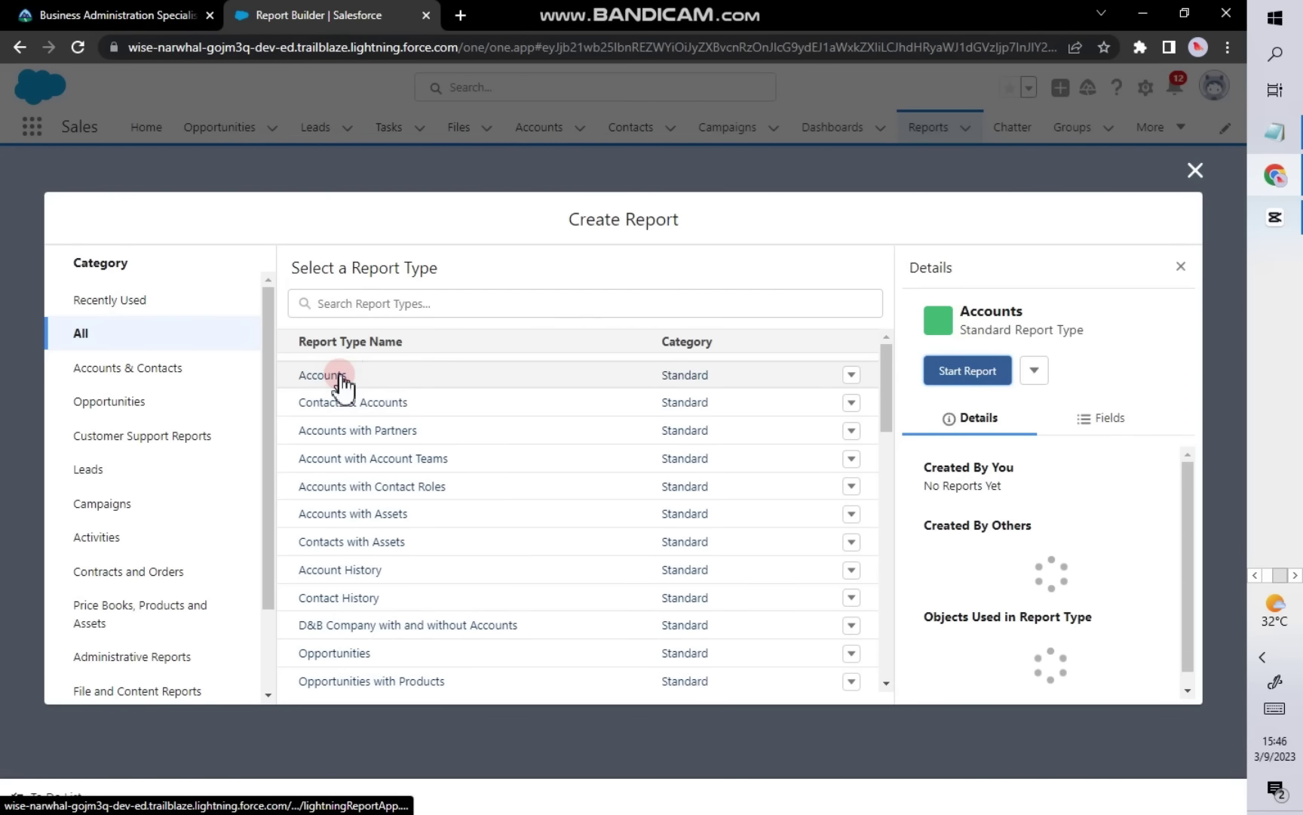
{"action": "left_click", "coordinate": [969, 369]}
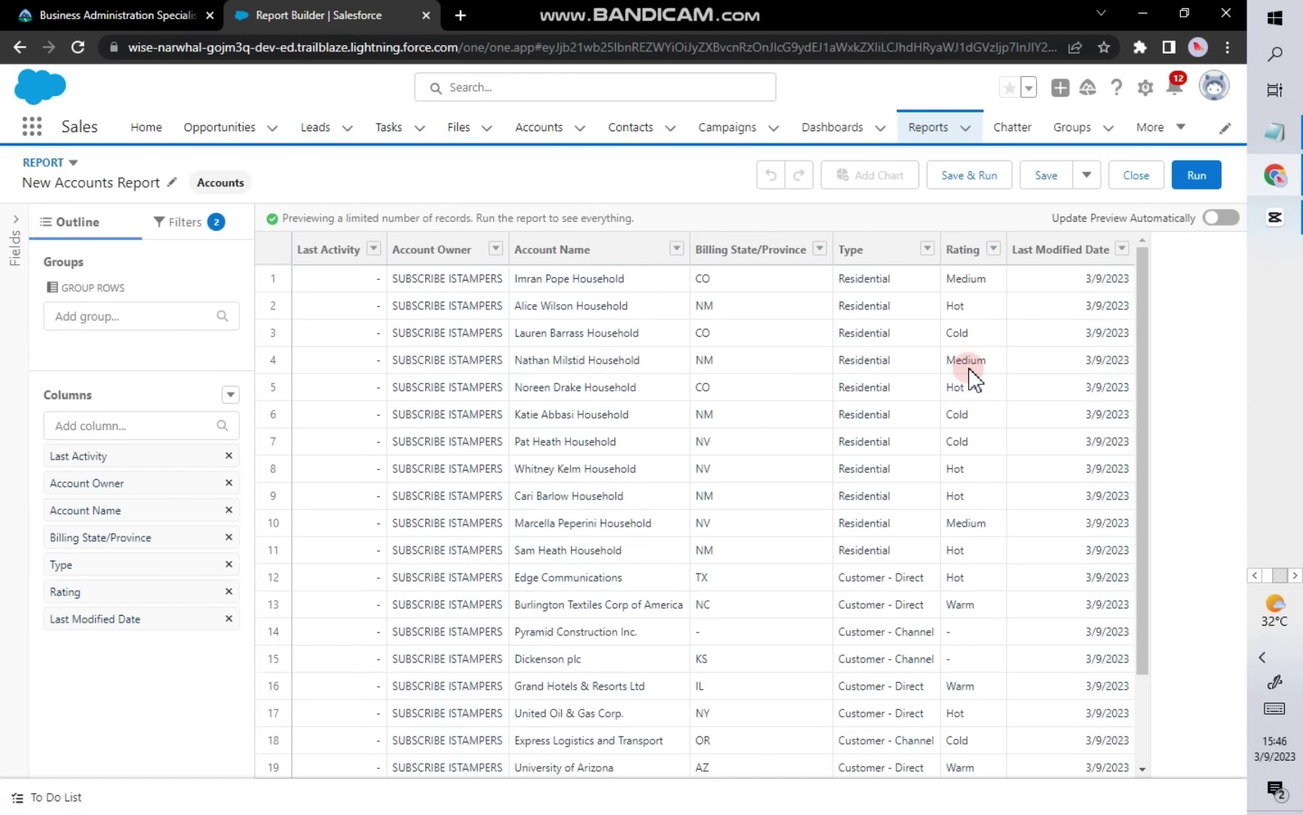
Step: Consult the Accounts by Market requirements on Trailhead, and add a bucket column named Market to the accounts report
{"action": "left_click", "coordinate": [113, 16]}
{"action": "scroll", "coordinate": [419, 430], "scroll_direction": "down", "scroll_amount": 1}
{"action": "scroll", "coordinate": [418, 431], "scroll_direction": "down", "scroll_amount": 2}
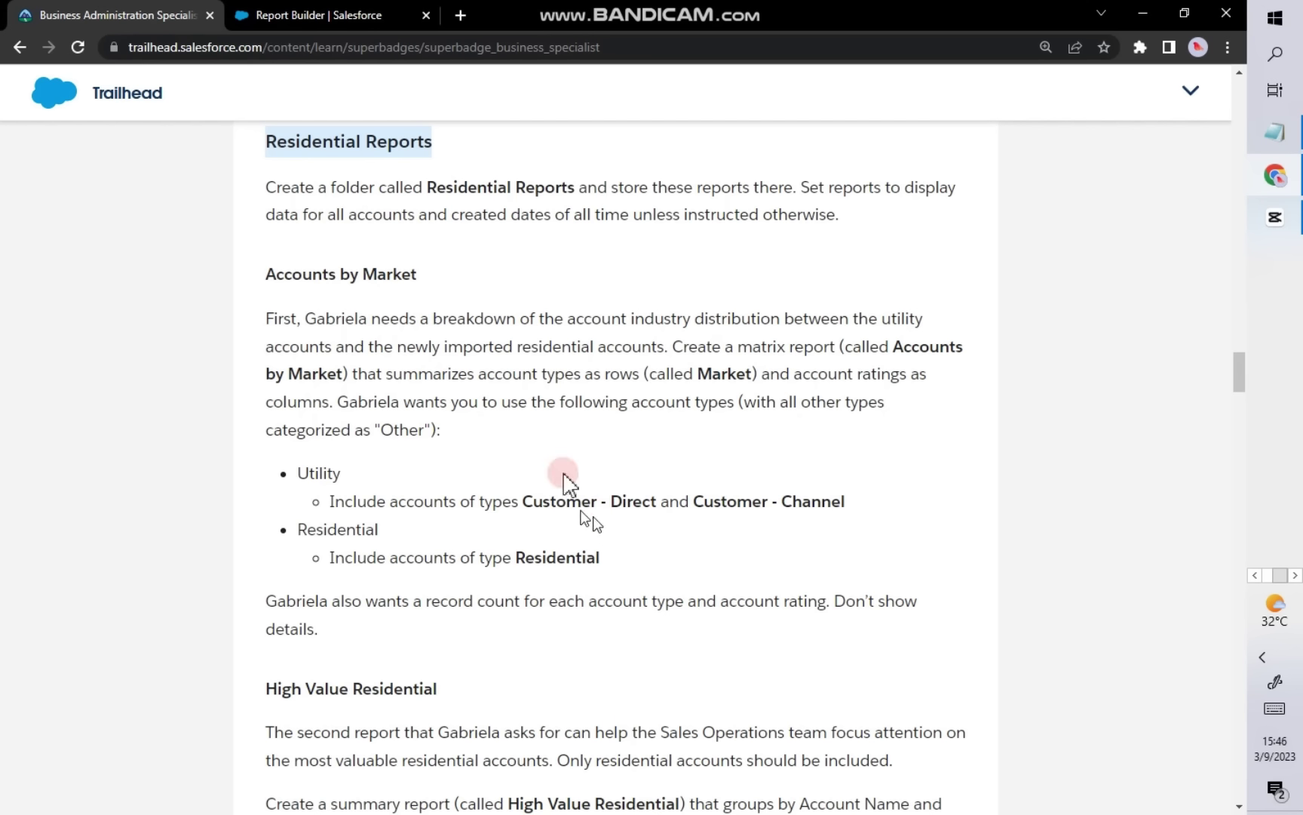
{"action": "left_click", "coordinate": [302, 15]}
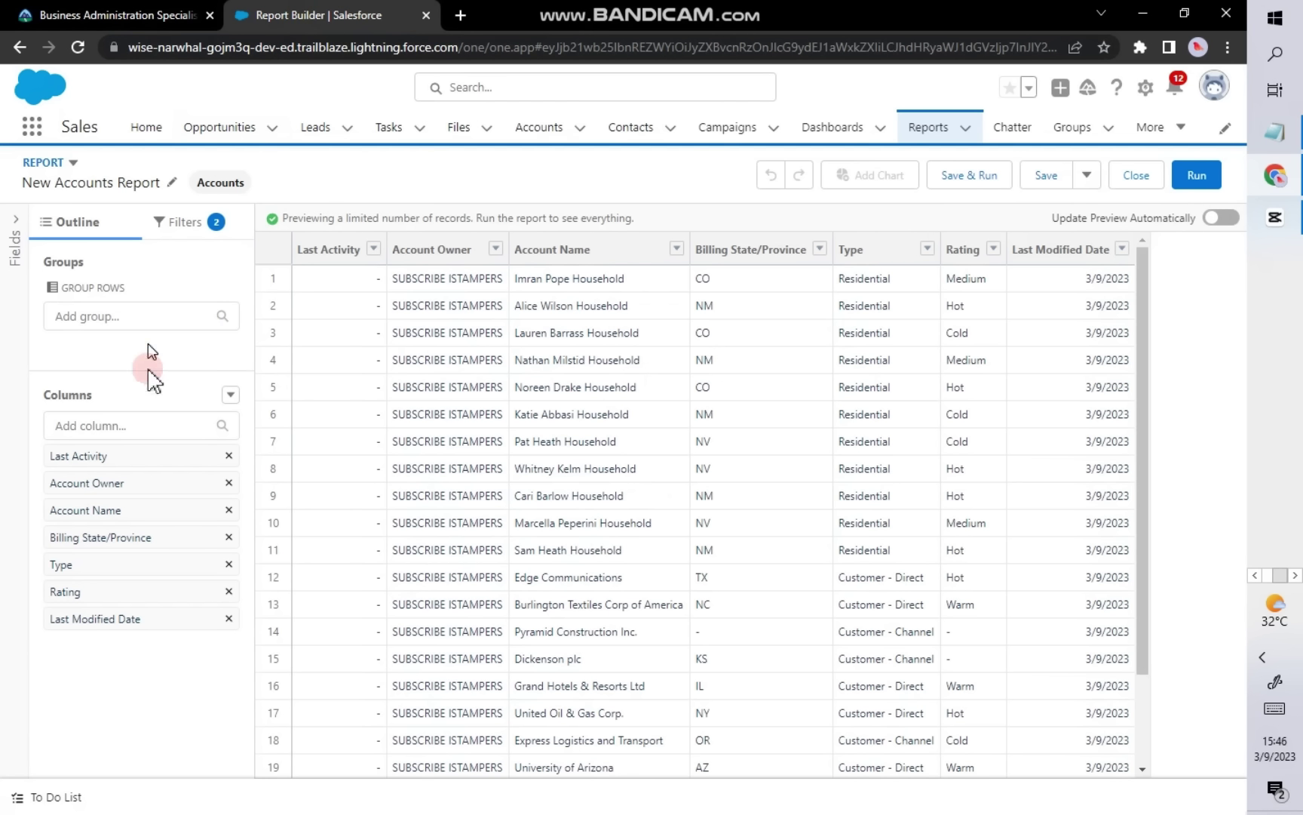
{"action": "left_click", "coordinate": [230, 394]}
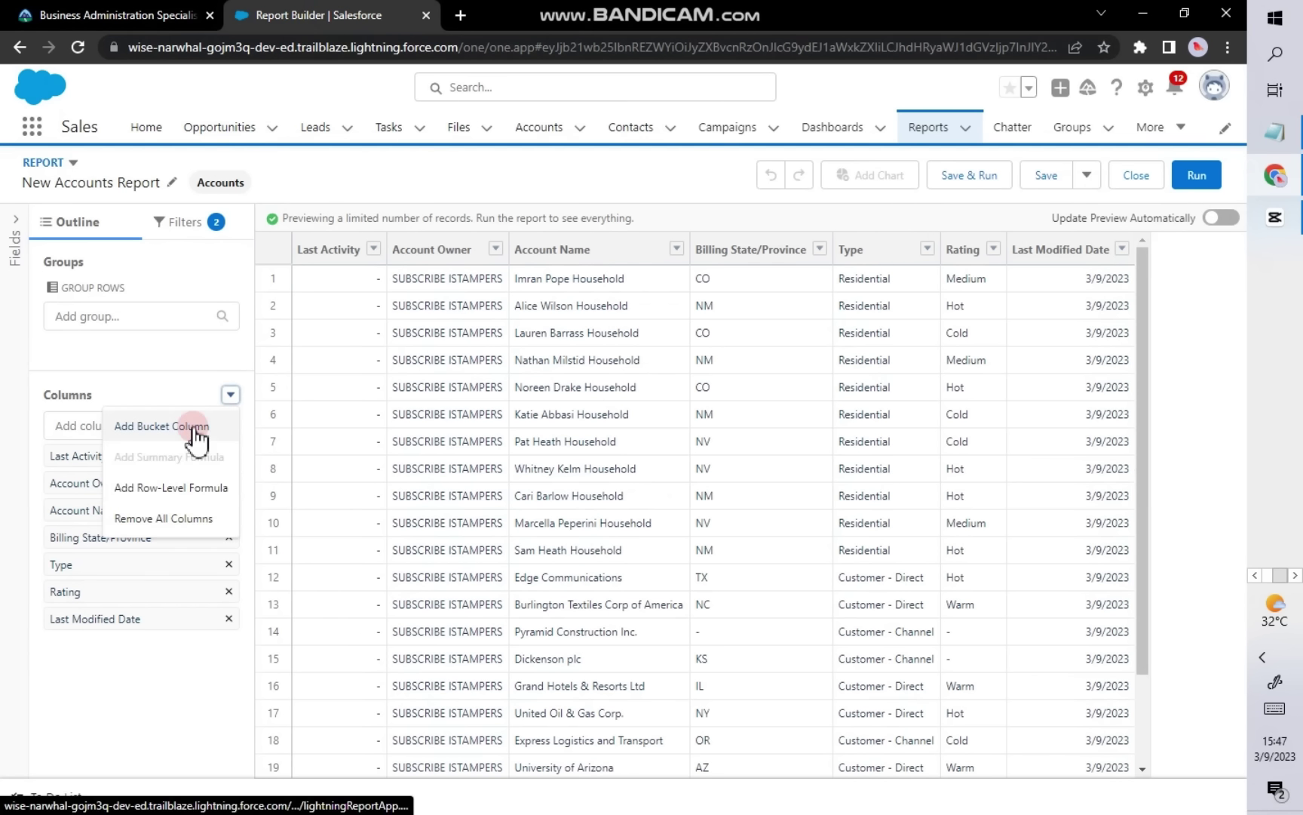
{"action": "left_click", "coordinate": [195, 426]}
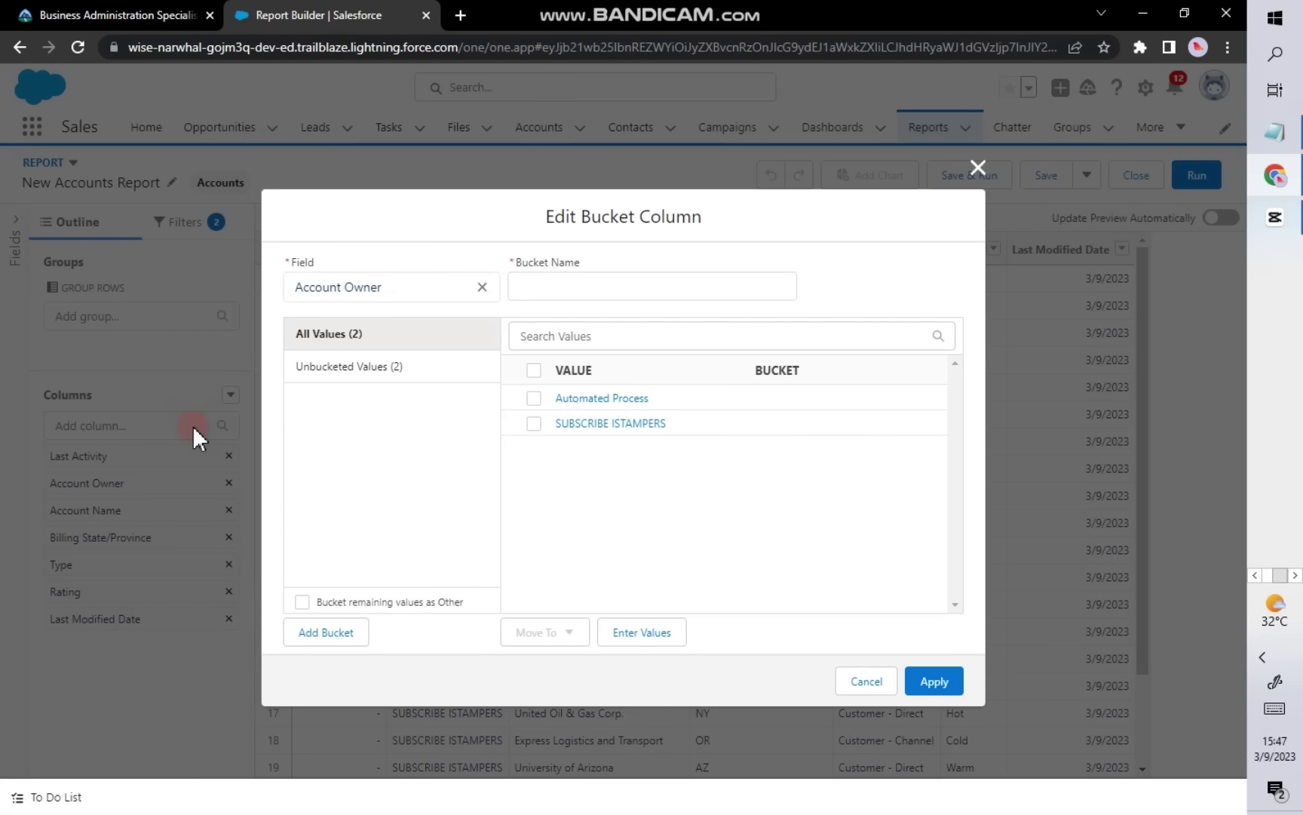
{"action": "left_click", "coordinate": [545, 286]}
{"action": "left_click", "coordinate": [545, 285]}
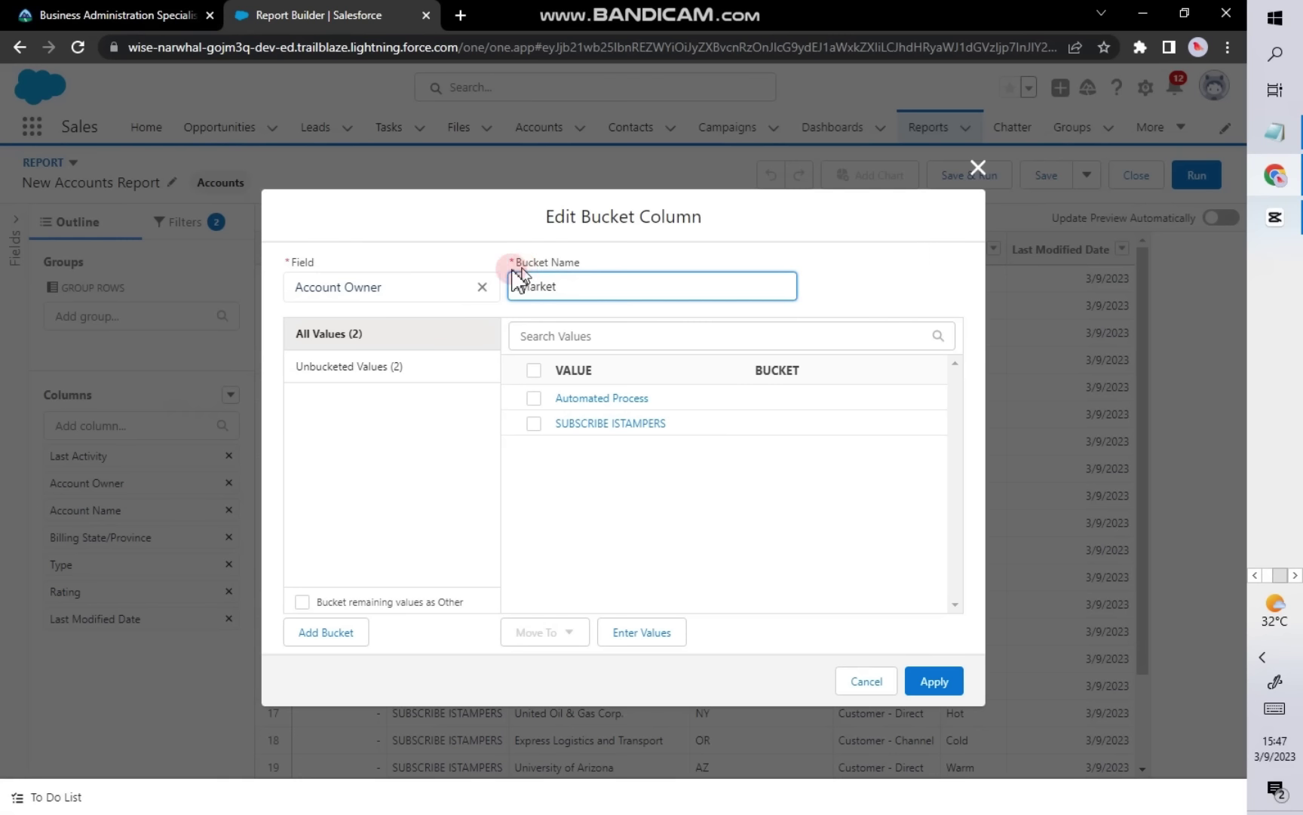
Step: Change the source field of the Market bucket column to Type
{"action": "left_click", "coordinate": [388, 291]}
{"action": "left_click", "coordinate": [482, 288]}
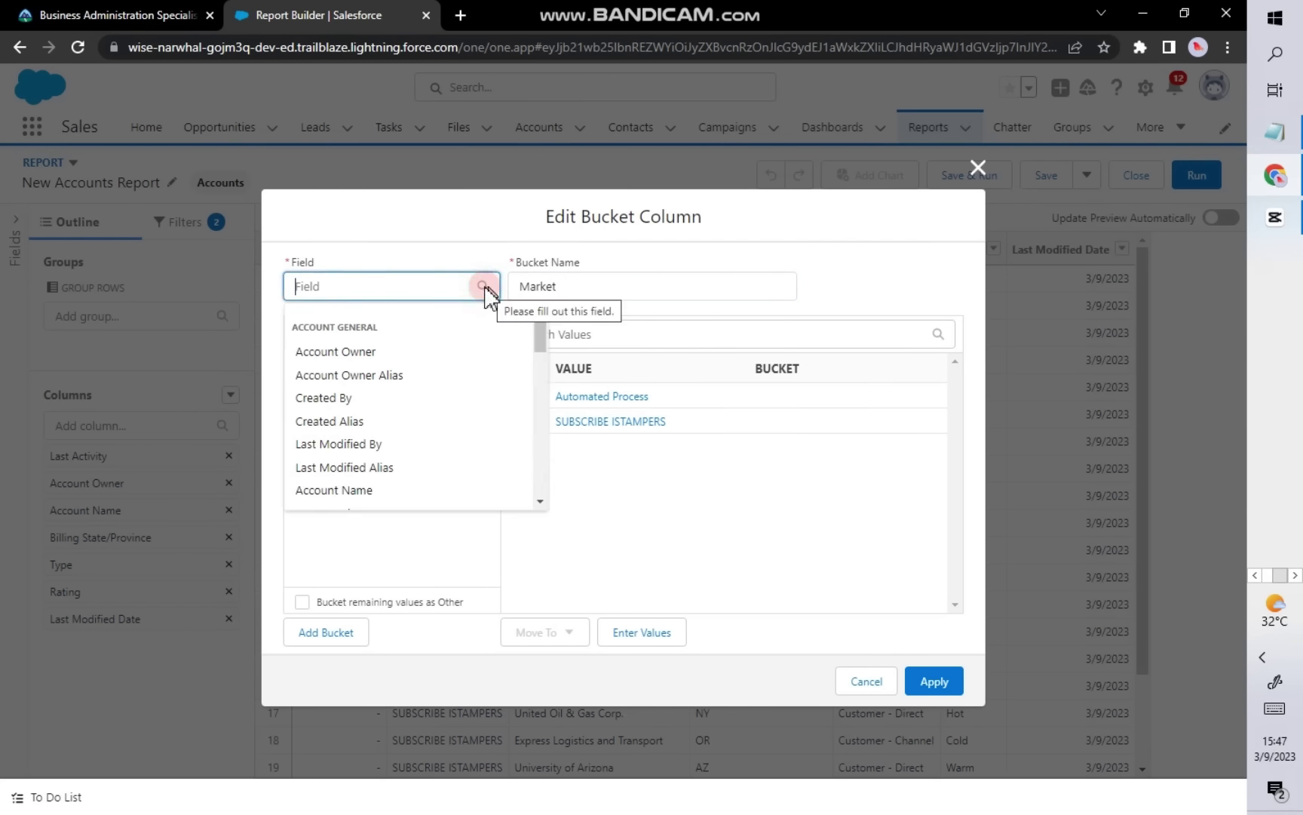
{"action": "scroll", "coordinate": [392, 456], "scroll_direction": "down", "scroll_amount": 5}
{"action": "scroll", "coordinate": [332, 448], "scroll_direction": "up", "scroll_amount": 3}
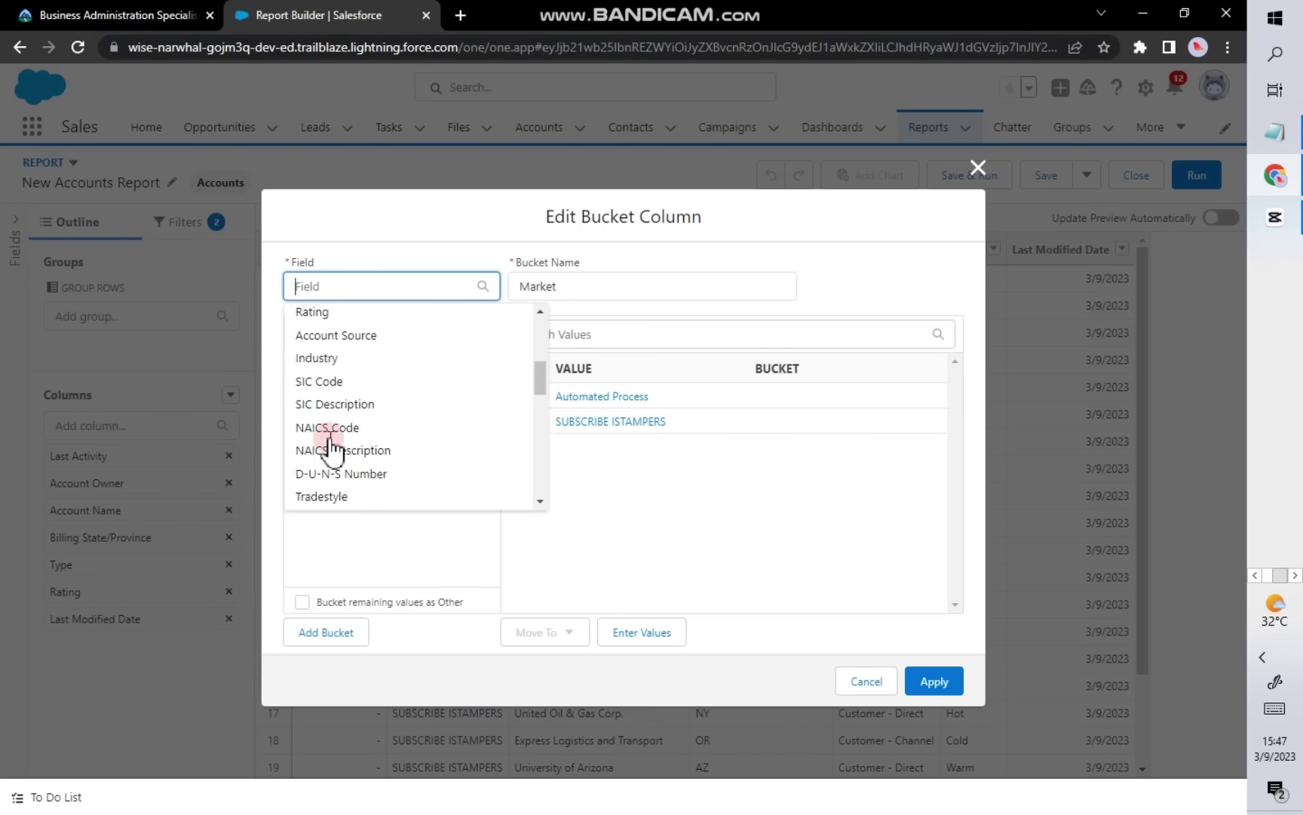
{"action": "left_click", "coordinate": [317, 378]}
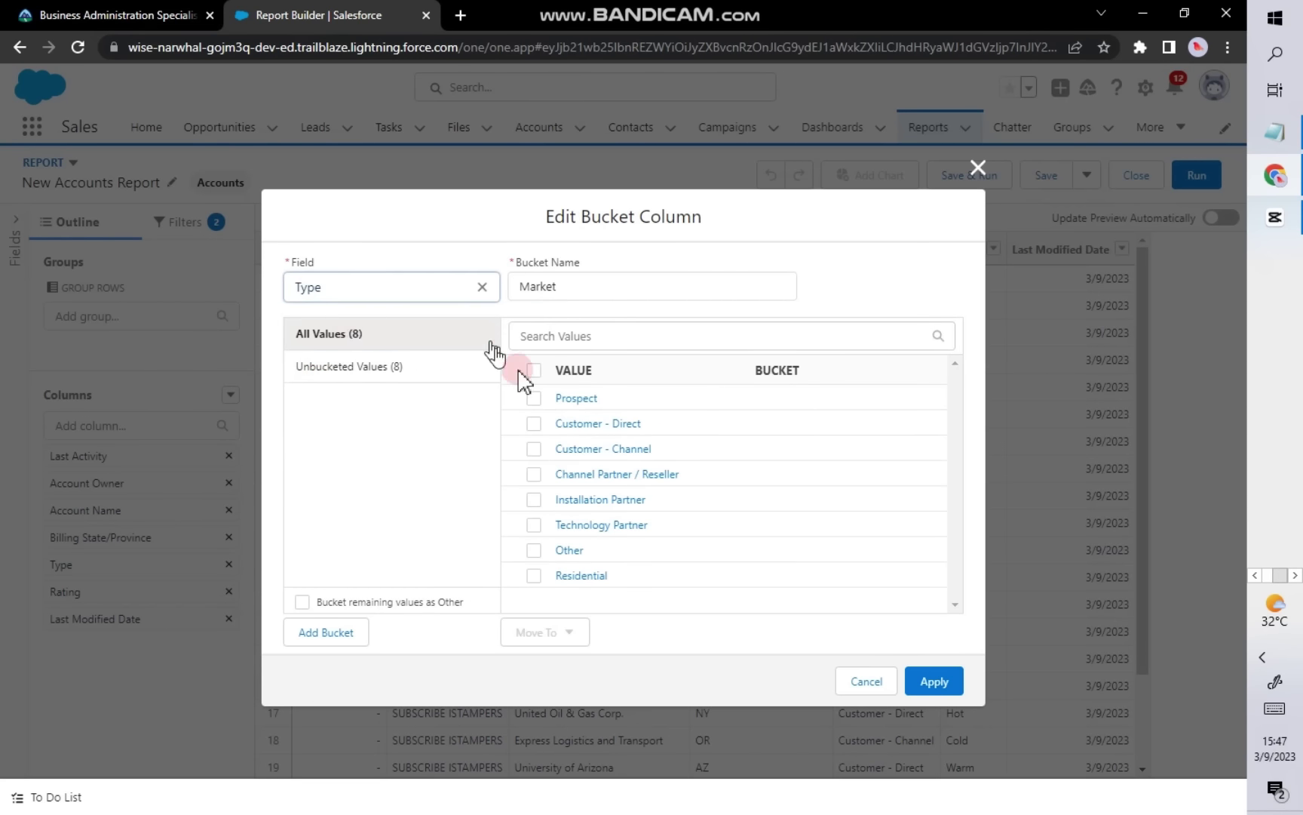
Step: Review on Trailhead which account types belong in each market category for the Accounts by Market report, and return to the bucket column
{"action": "left_click", "coordinate": [41, 13]}
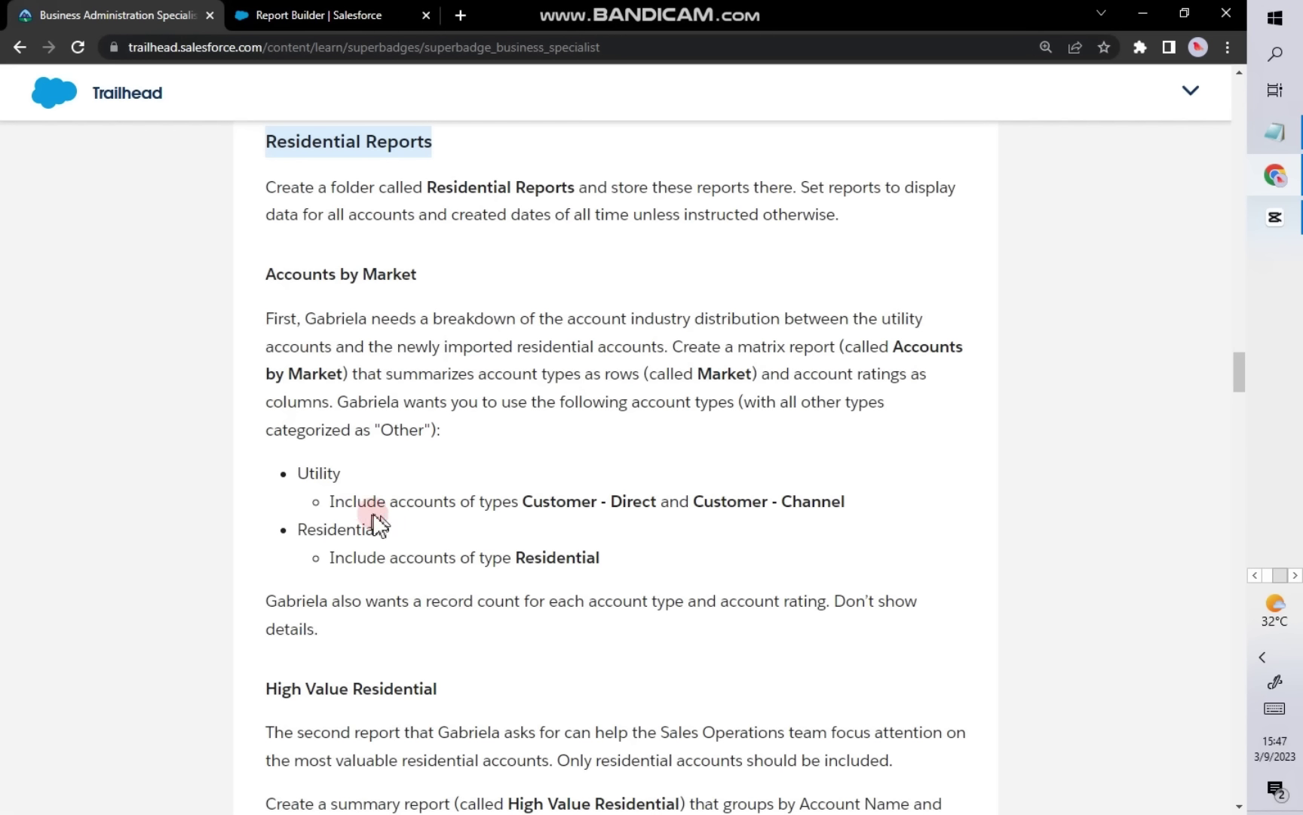
{"action": "left_click", "coordinate": [341, 485]}
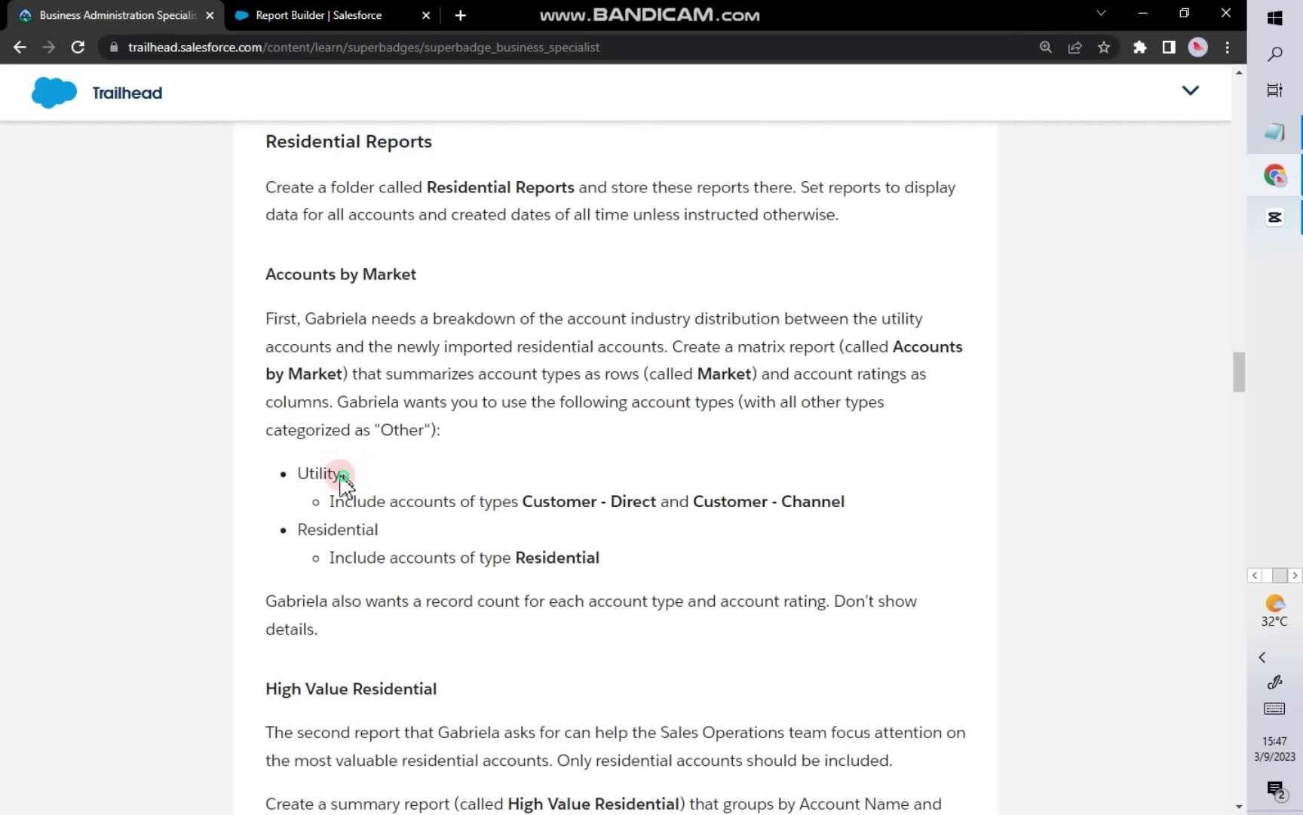
{"action": "right_click", "coordinate": [314, 469]}
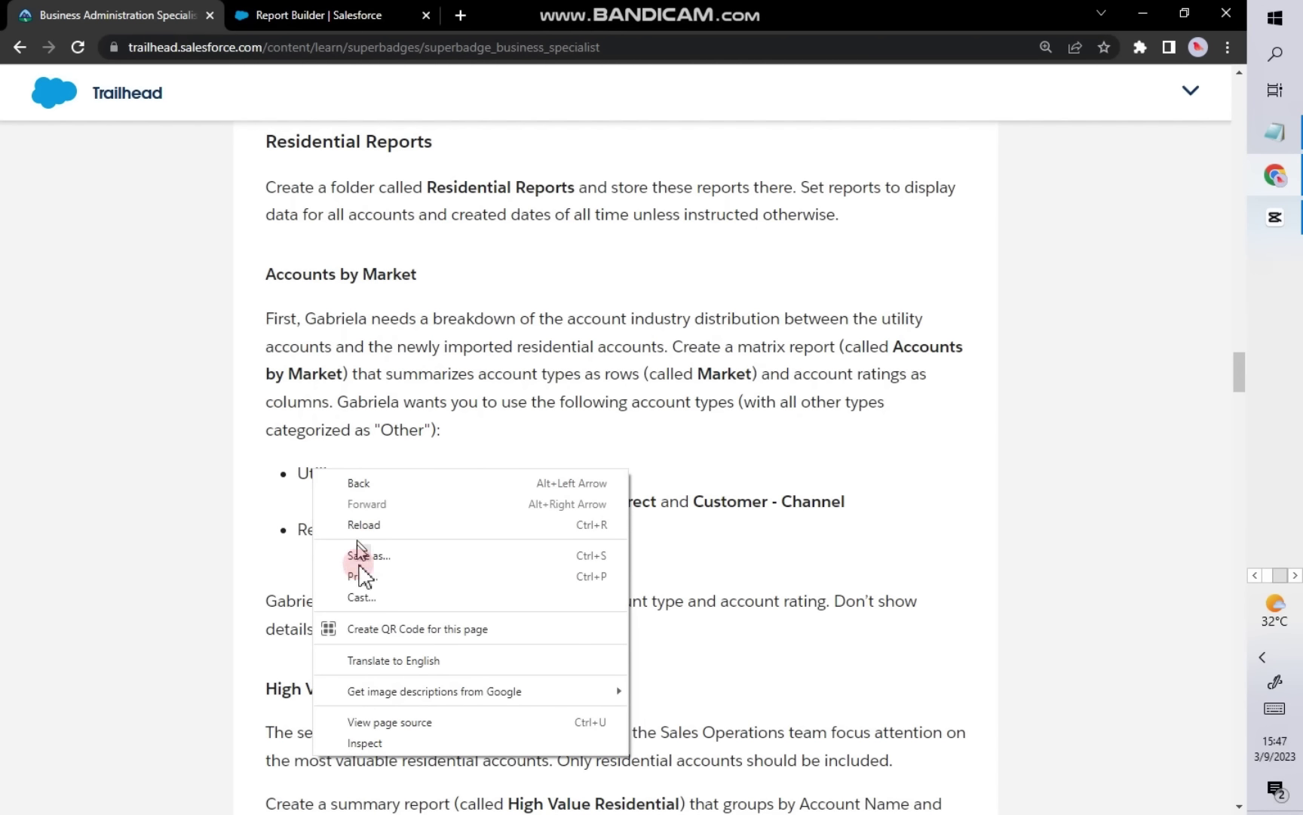
{"action": "left_click", "coordinate": [346, 472]}
{"action": "left_click", "coordinate": [303, 475]}
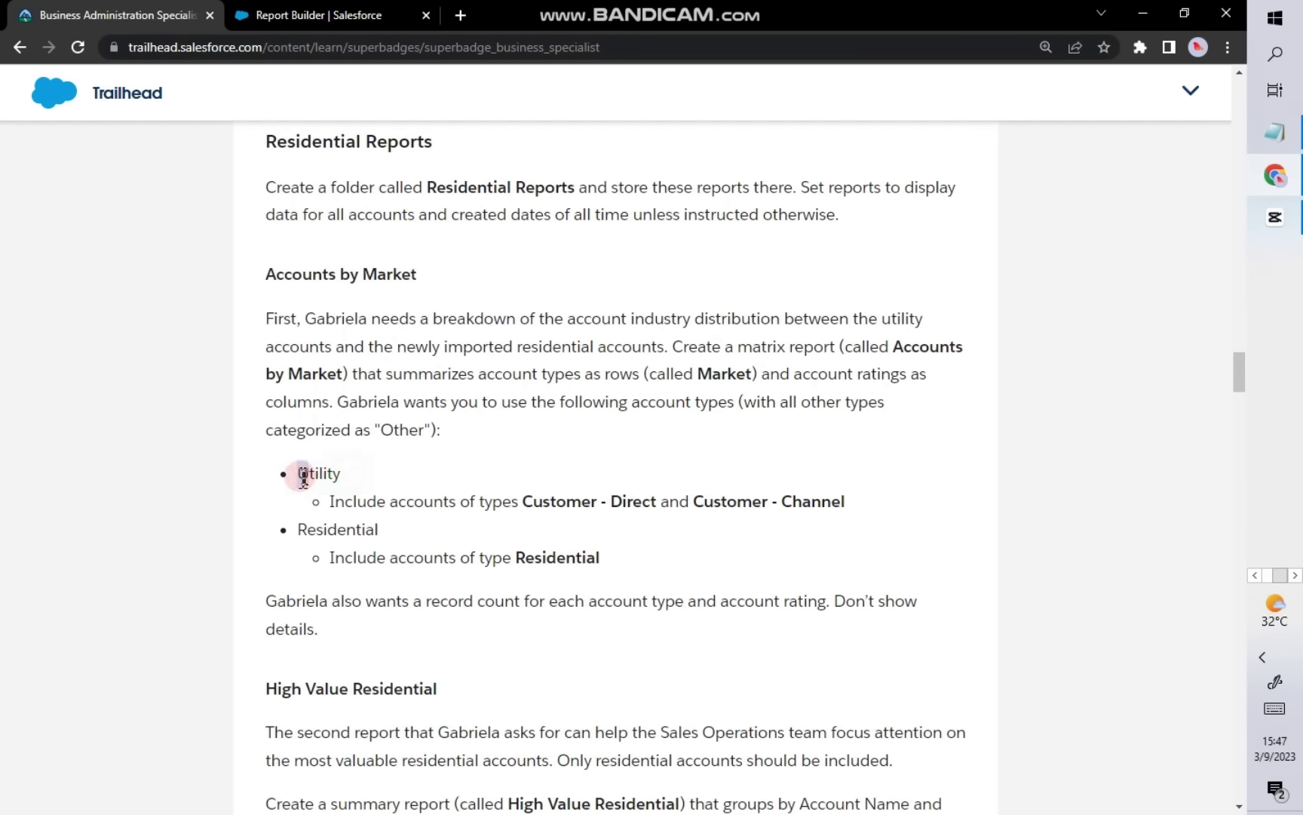
{"action": "right_click", "coordinate": [310, 476]}
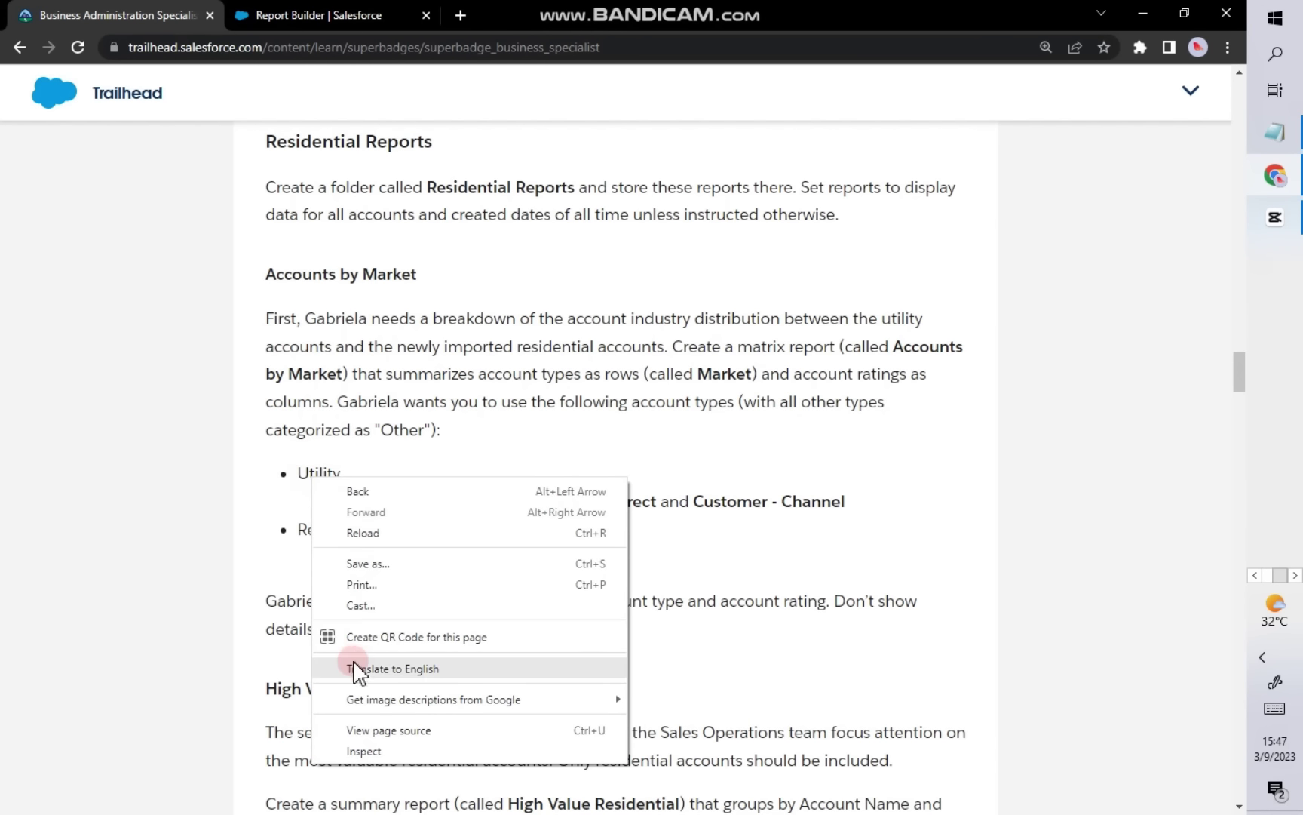
{"action": "left_click", "coordinate": [380, 434]}
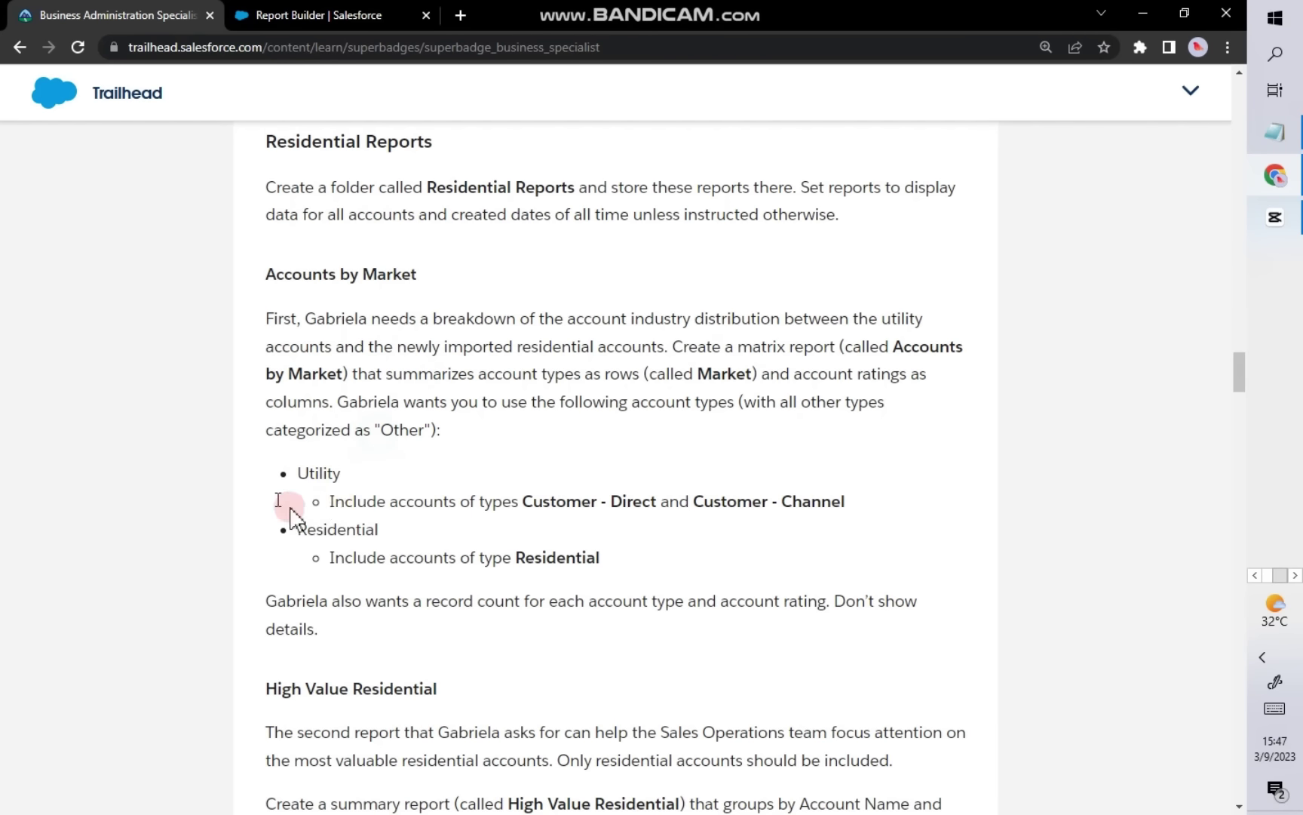
{"action": "left_click", "coordinate": [279, 16]}
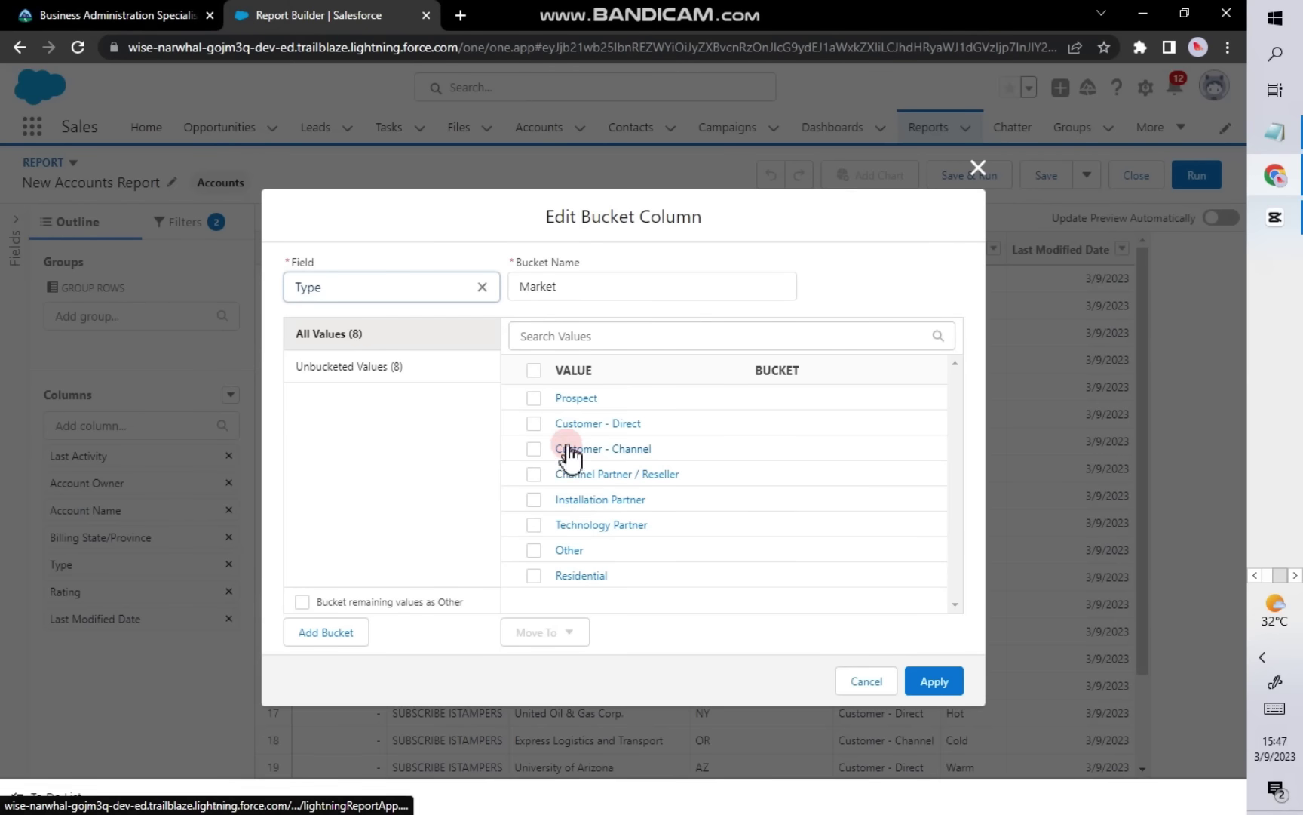
Step: Move the Customer - Direct and Customer - Channel values into a new bucket named Utility
{"action": "left_click", "coordinate": [534, 424]}
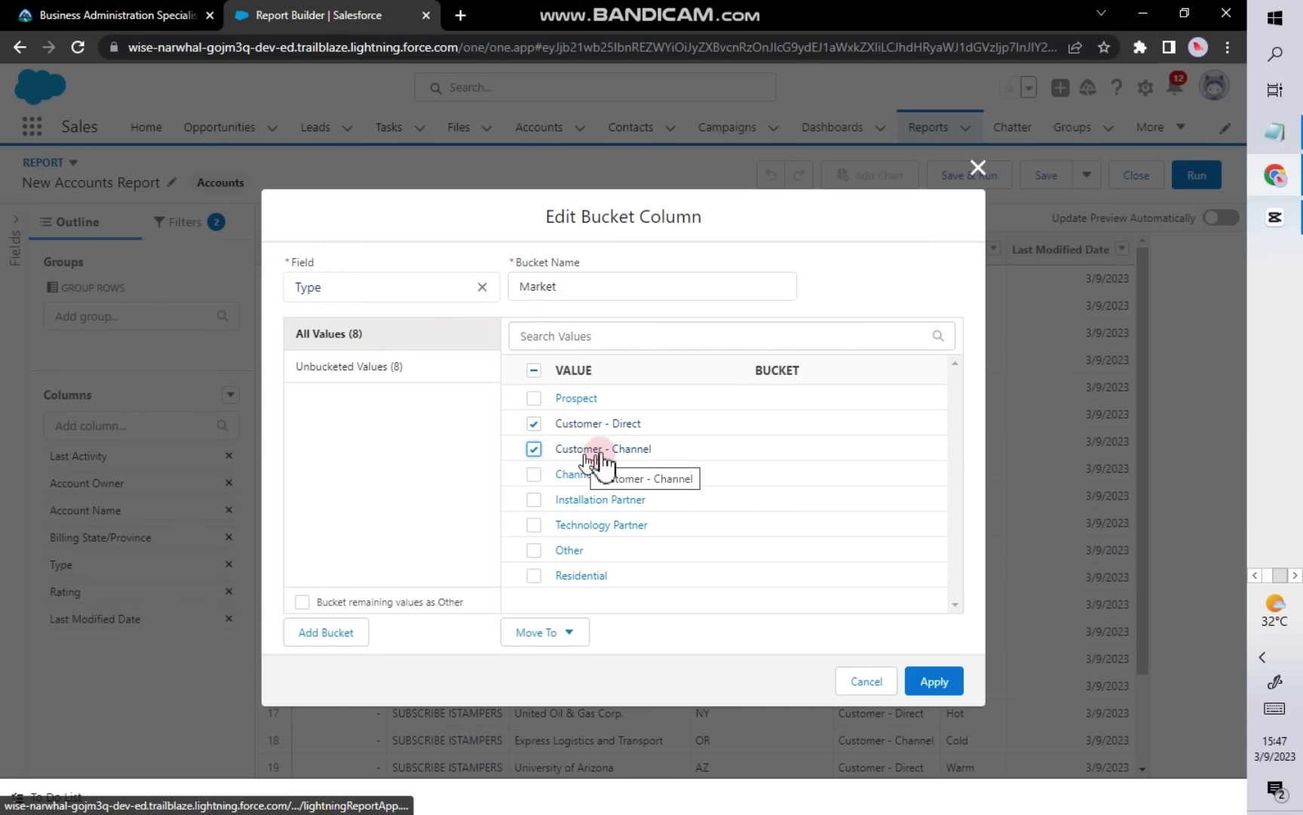
{"action": "left_click", "coordinate": [555, 639]}
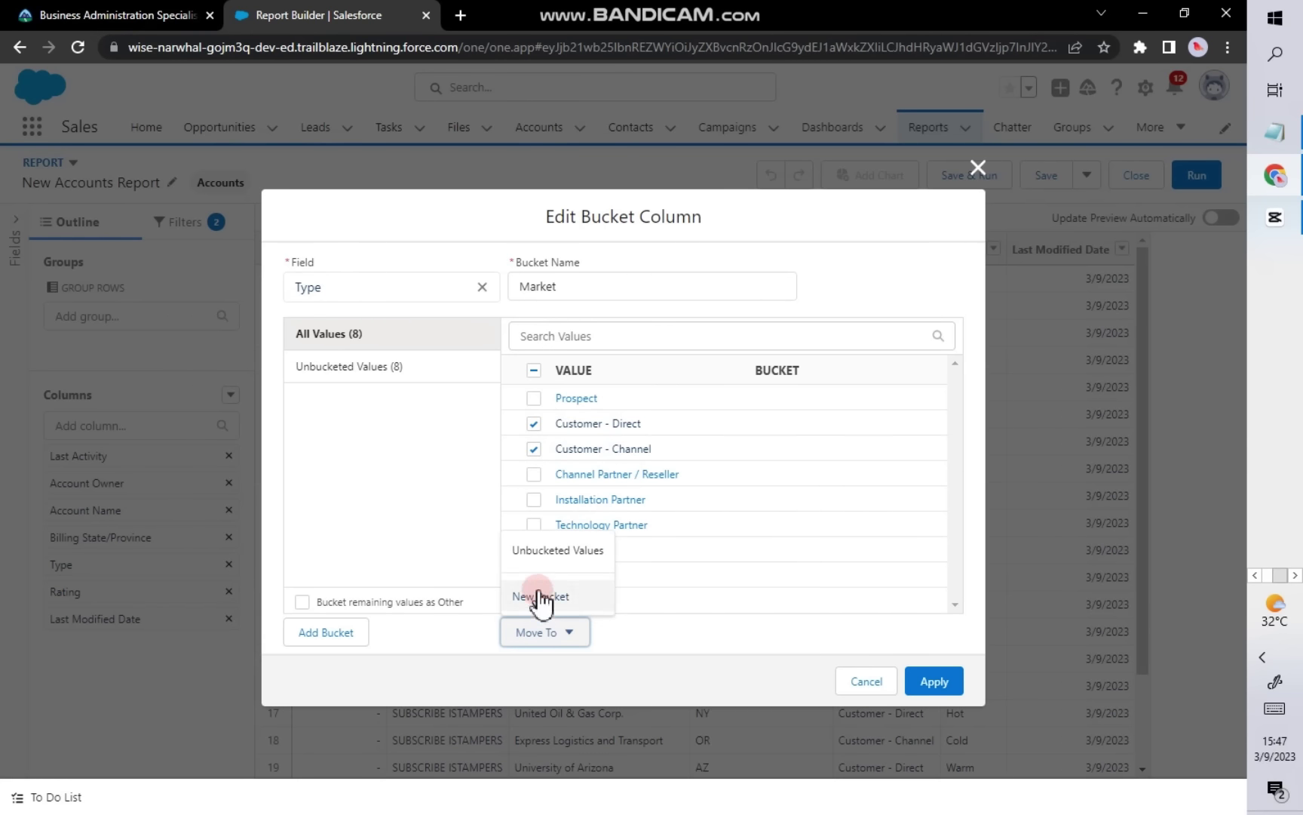
{"action": "left_click", "coordinate": [540, 599]}
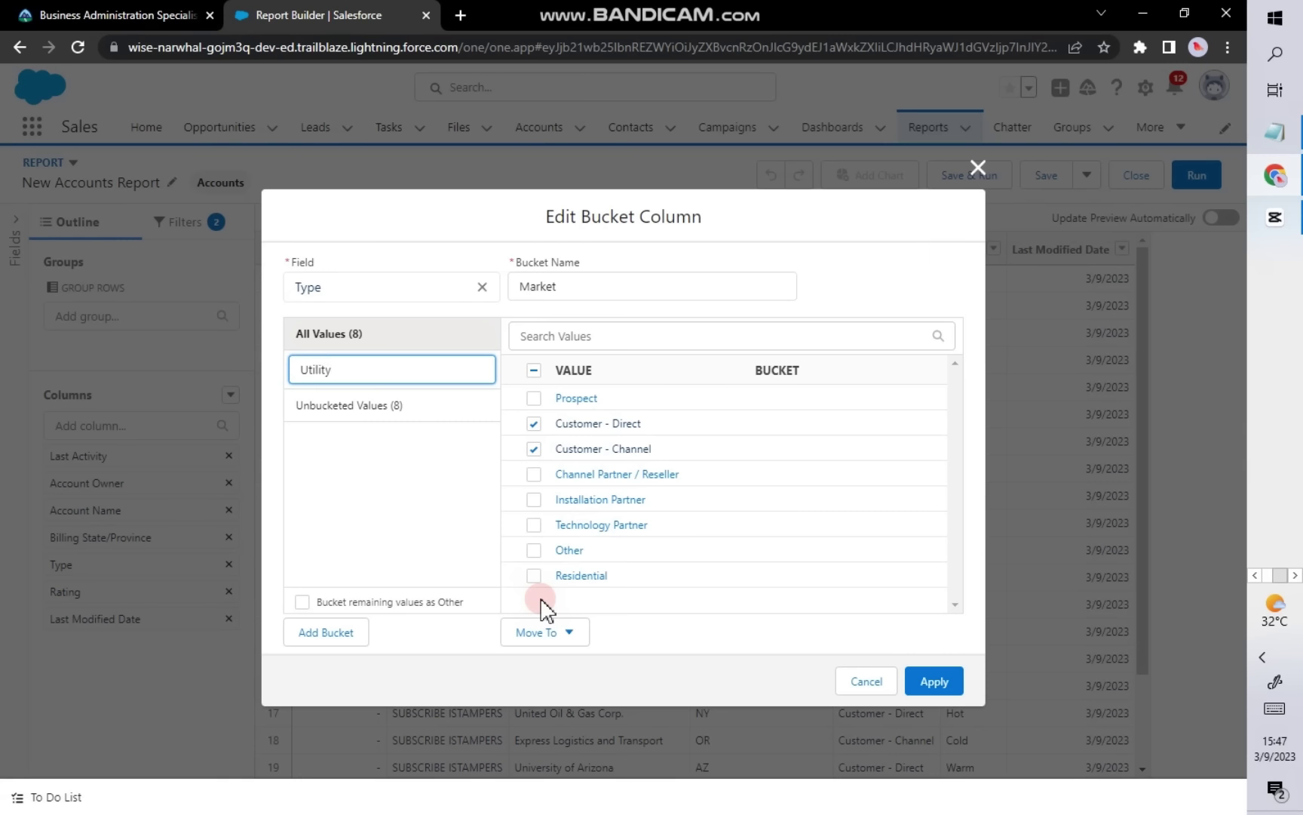
{"action": "type", "text": "Utility"}
{"action": "key", "text": "Return"}
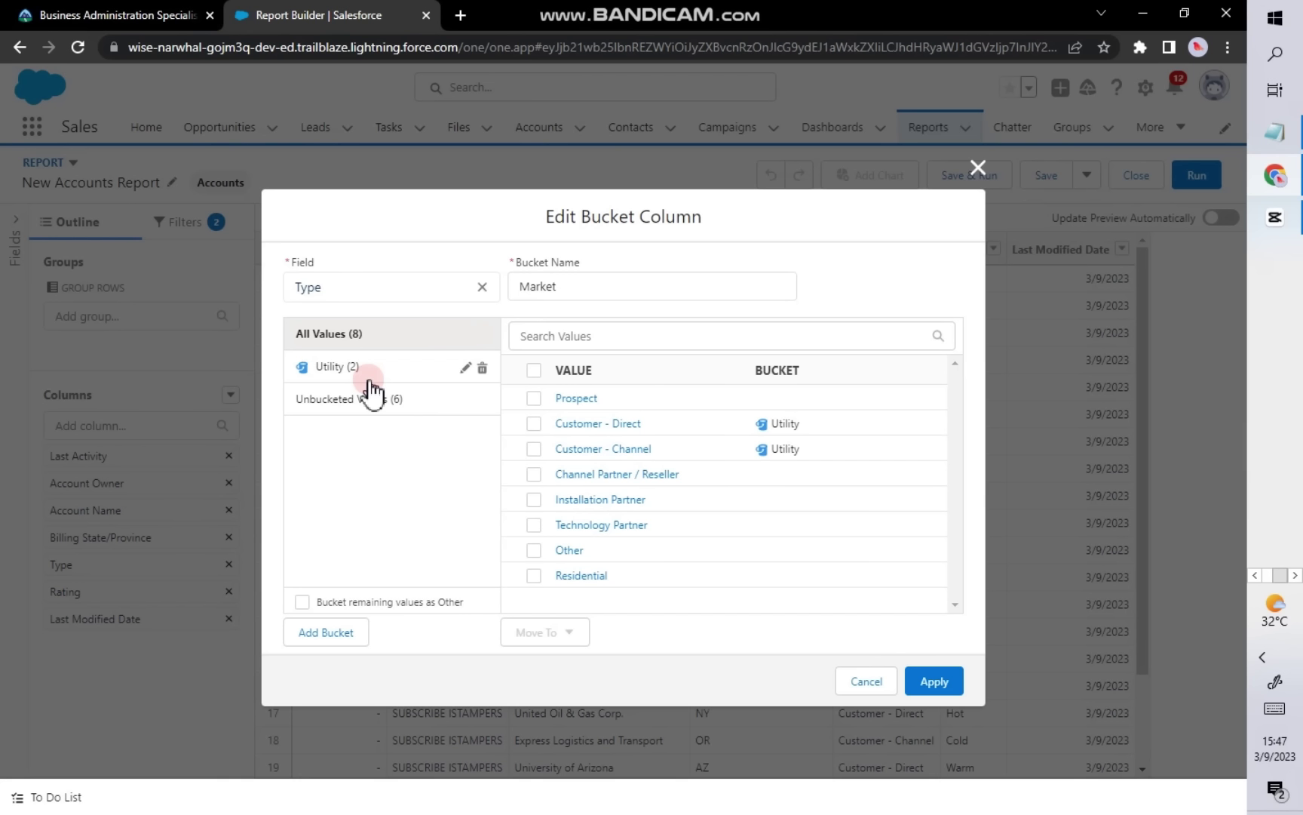
Step: Recheck the Trailhead requirements, move the Residential value into a new bucket named Residential, and apply the Market bucket column
{"action": "left_click", "coordinate": [160, 17]}
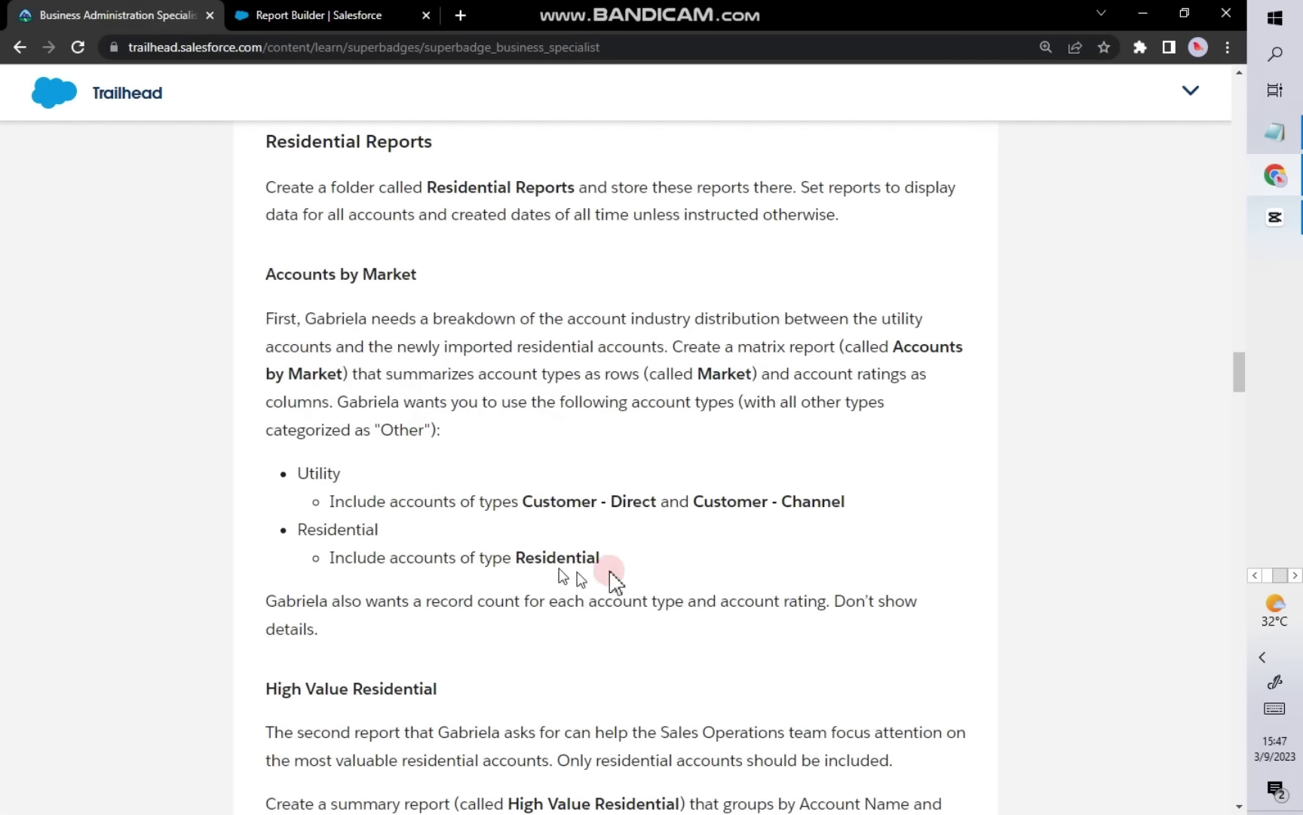
{"action": "left_click", "coordinate": [324, 15]}
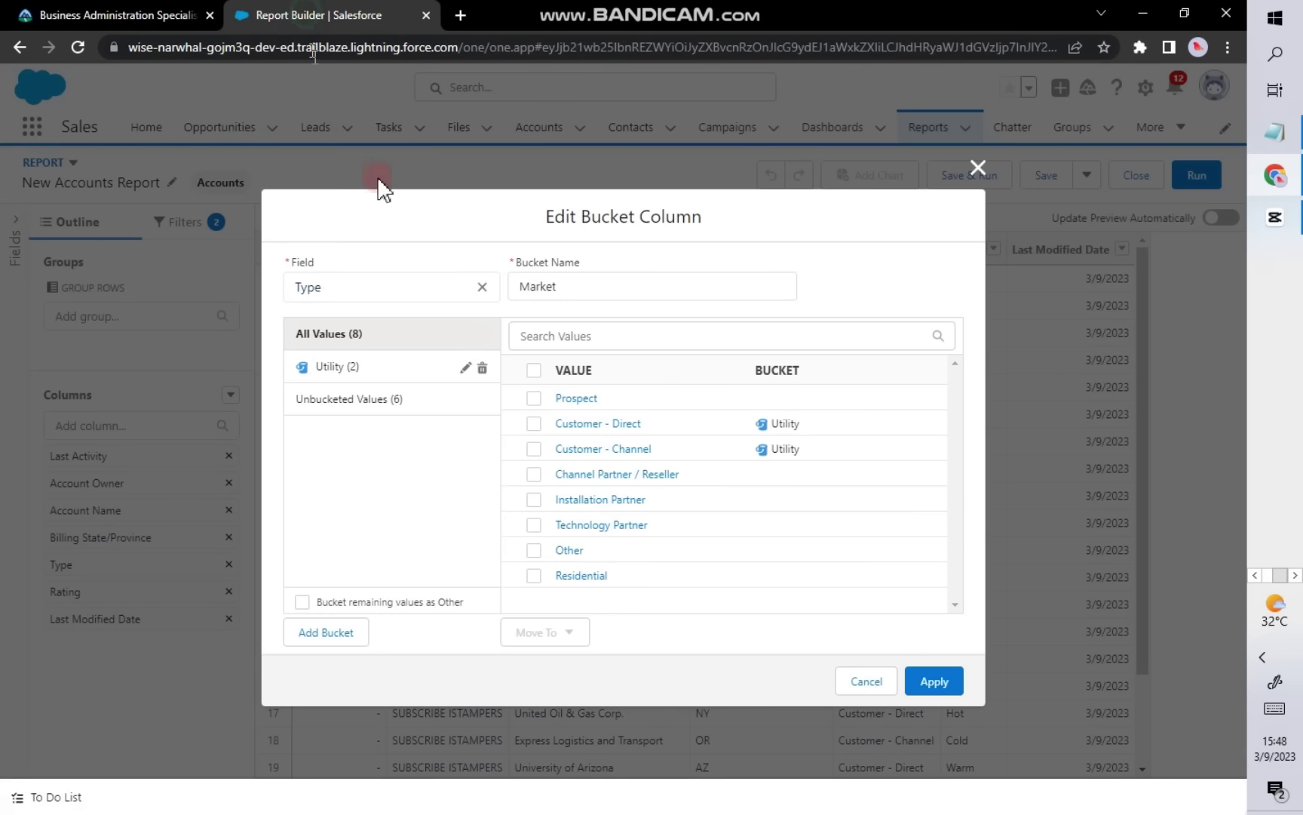
{"action": "left_click", "coordinate": [534, 575]}
{"action": "left_click", "coordinate": [533, 635]}
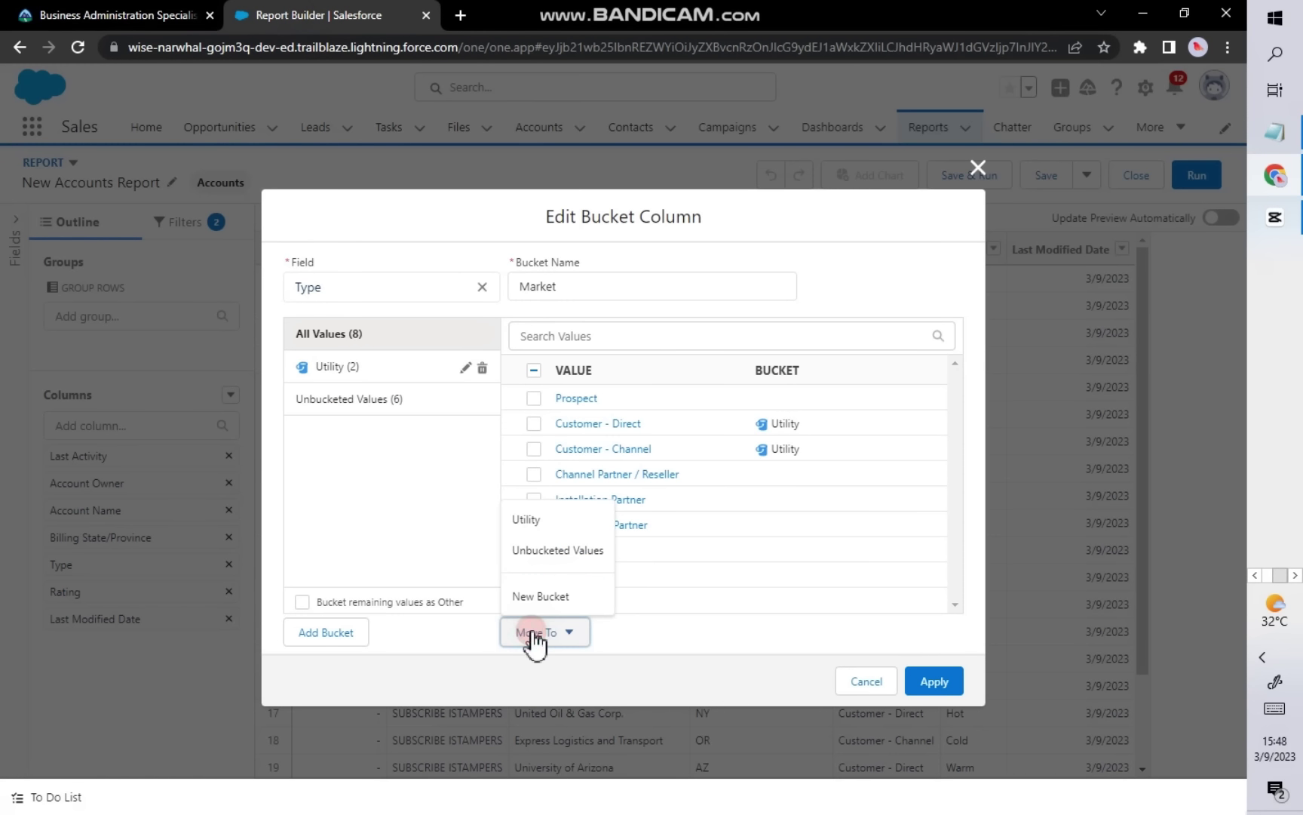
{"action": "left_click", "coordinate": [519, 597]}
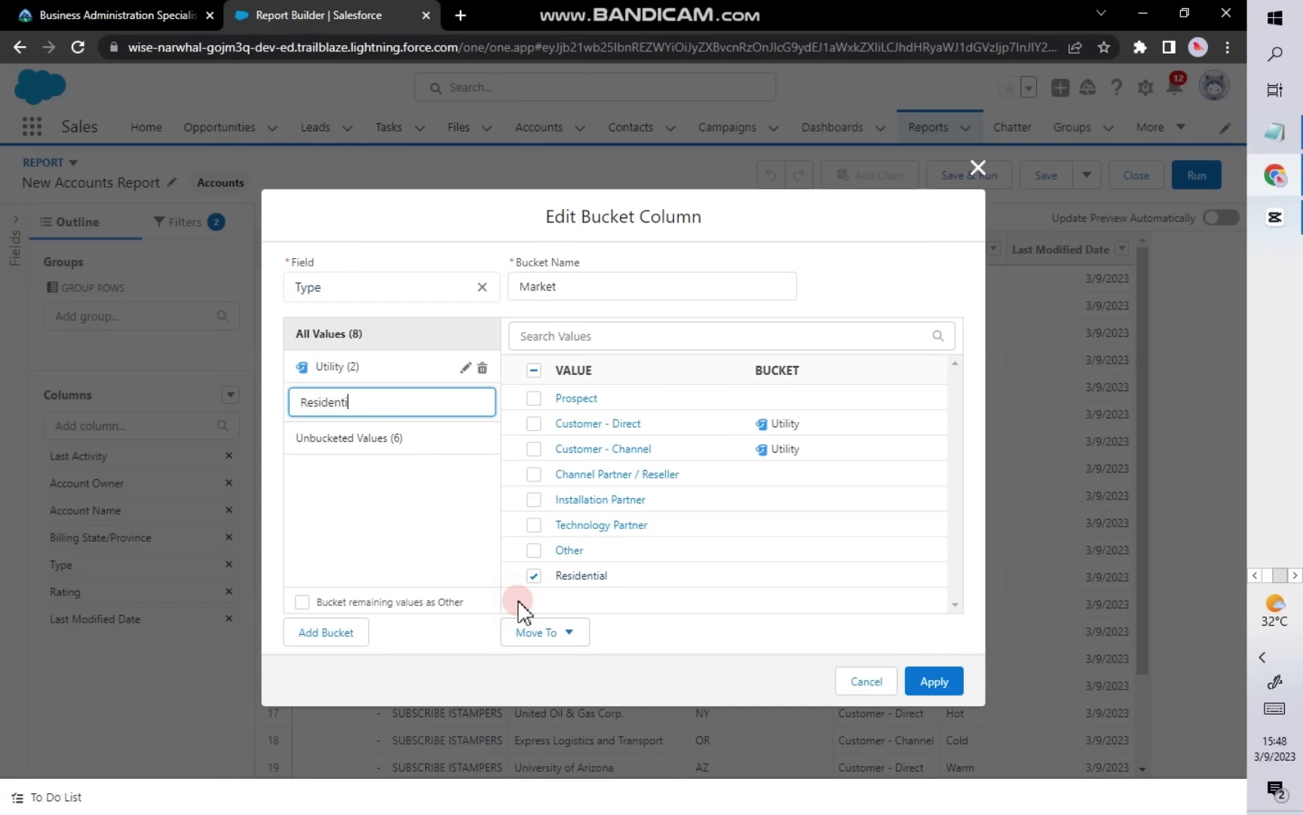
{"action": "key", "text": "Return"}
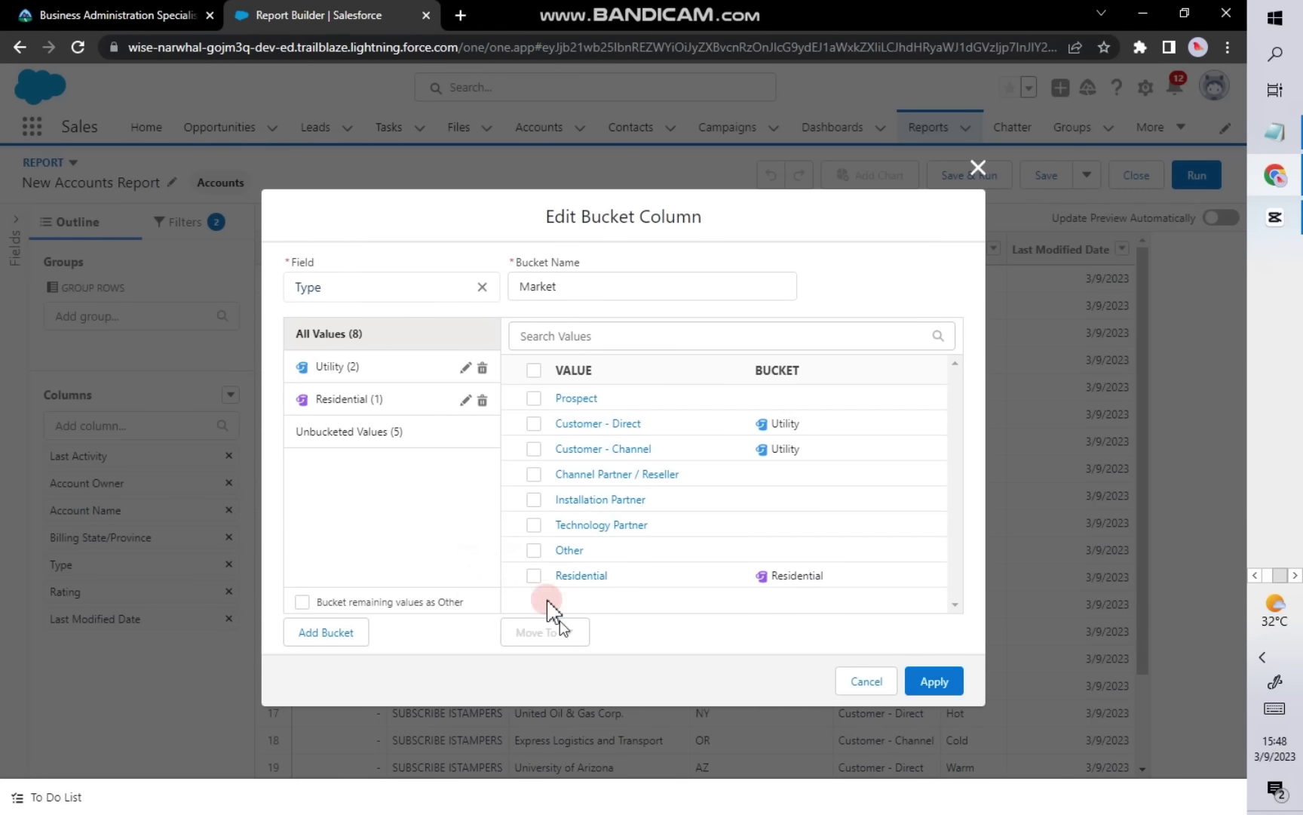
{"action": "left_click", "coordinate": [934, 682]}
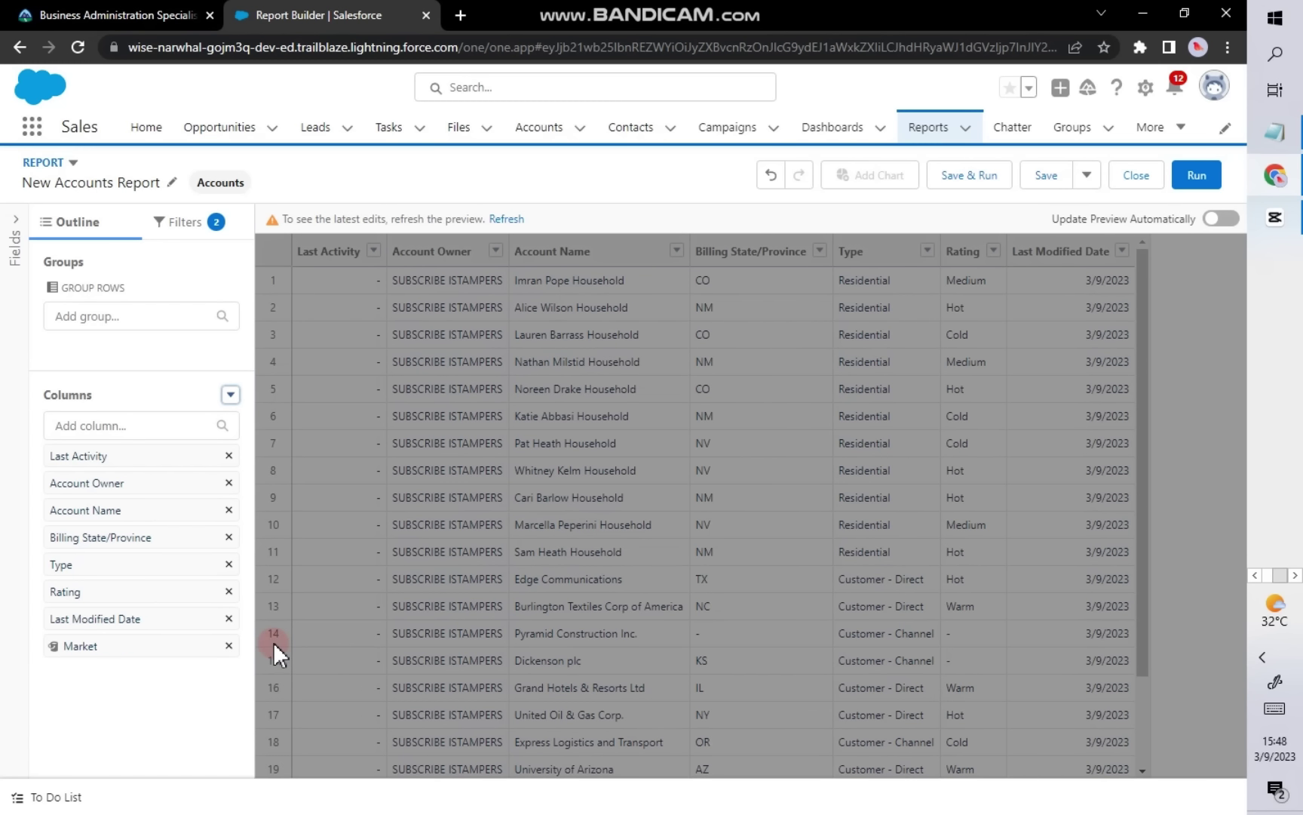
Step: Group the report rows by the Market bucket column and the report columns by Rating
{"action": "left_click", "coordinate": [73, 646]}
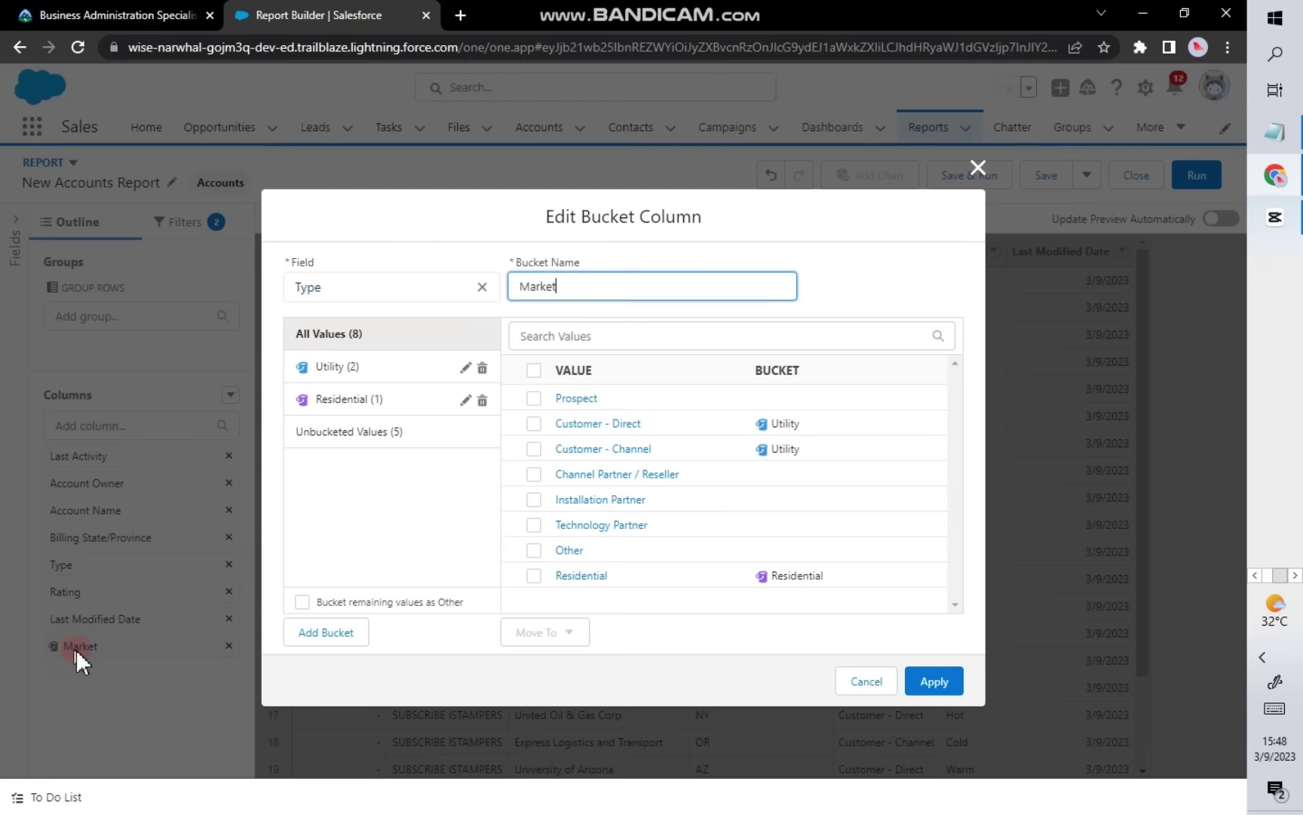
{"action": "left_click", "coordinate": [981, 169]}
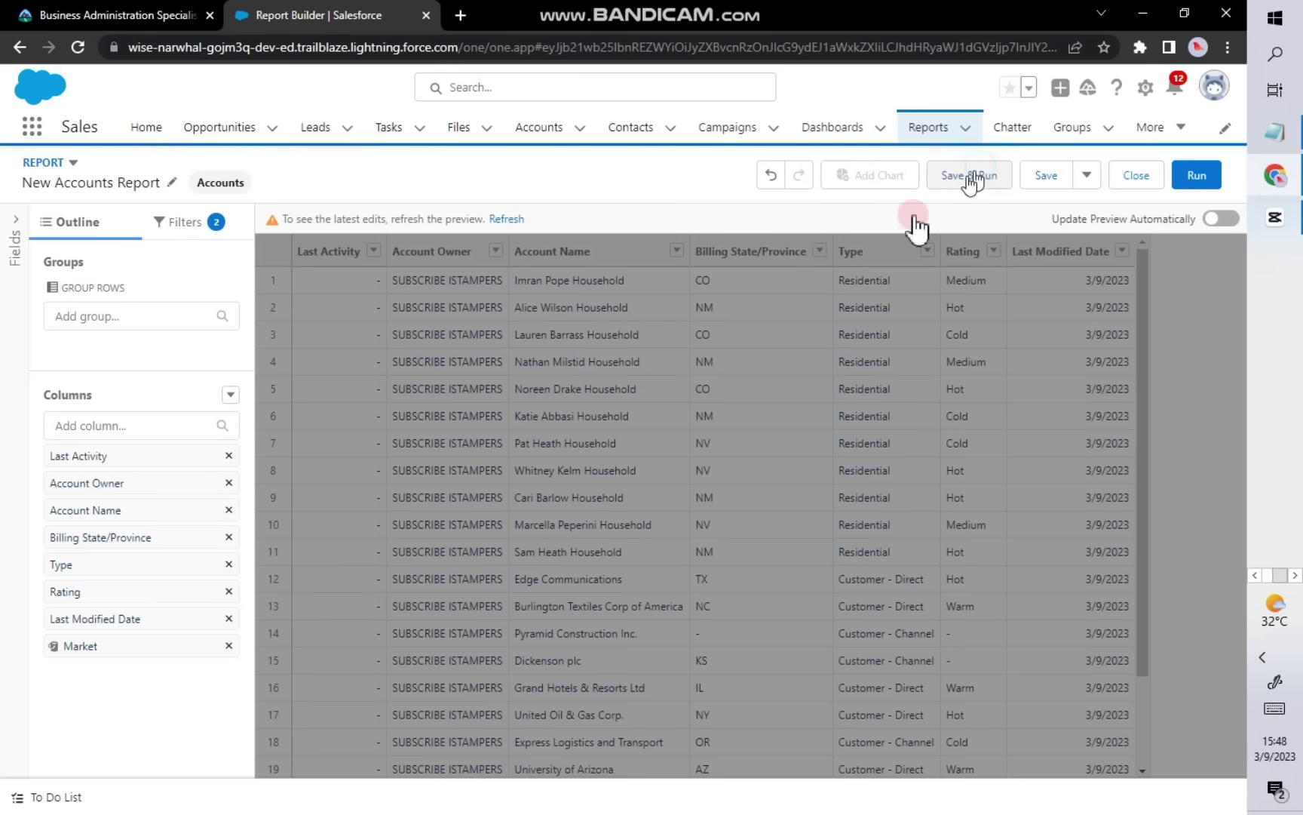
{"action": "left_click_drag", "start_coordinate": [64, 646], "coordinate": [97, 345]}
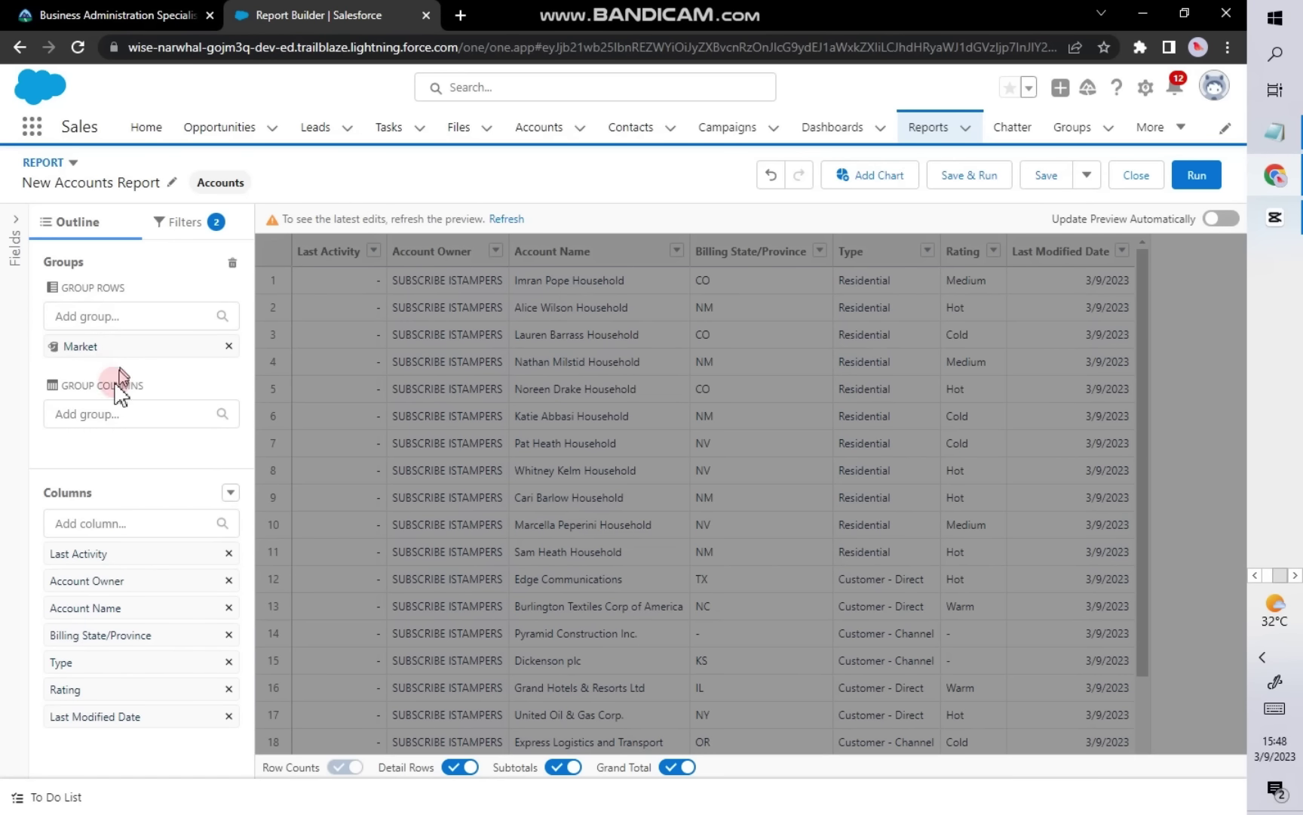
{"action": "left_click", "coordinate": [83, 413]}
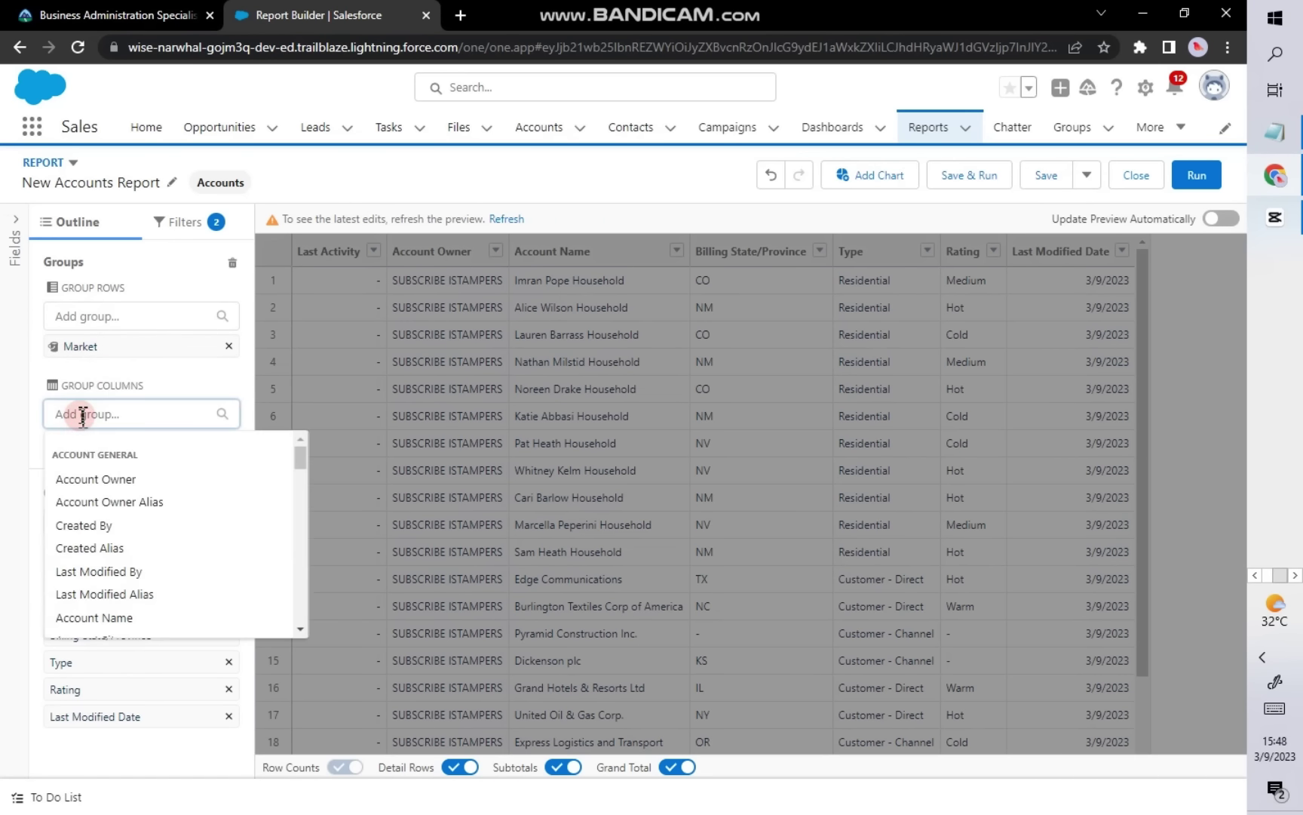
{"action": "type", "text": "ra"}
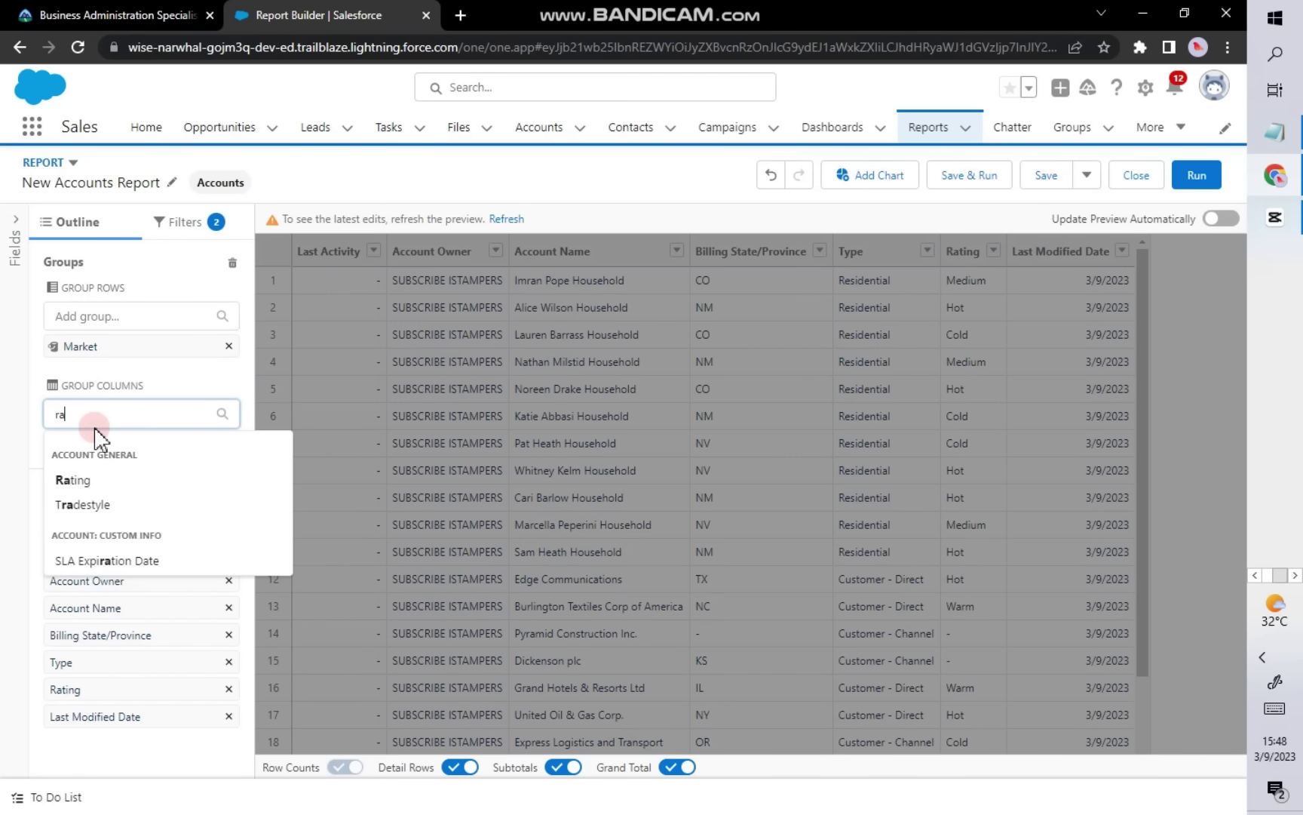
{"action": "left_click", "coordinate": [66, 483]}
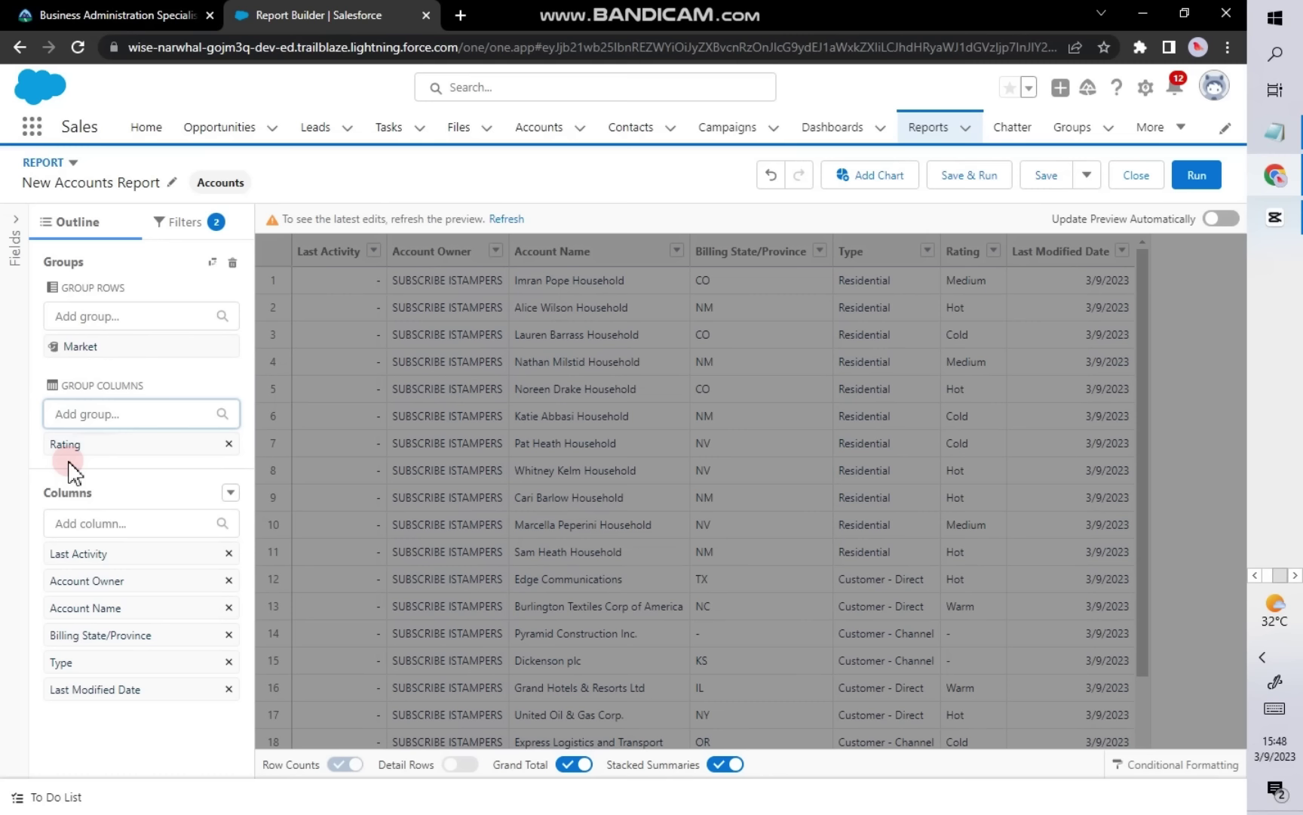
Step: Check the record count and details requirements on Trailhead, then enable automatic preview updates with detail rows left off
{"action": "left_click", "coordinate": [168, 223]}
{"action": "left_click", "coordinate": [128, 15]}
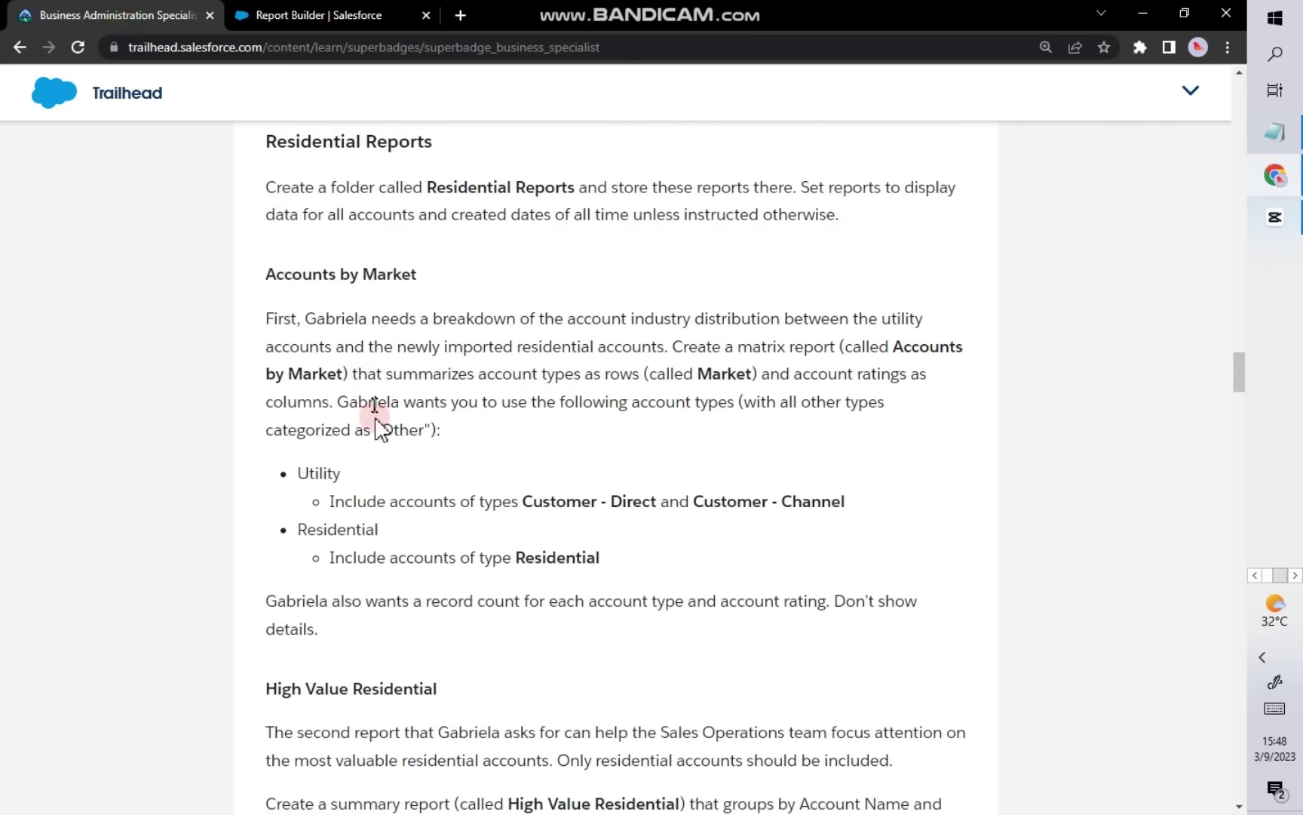
{"action": "scroll", "coordinate": [335, 505], "scroll_direction": "down", "scroll_amount": 1}
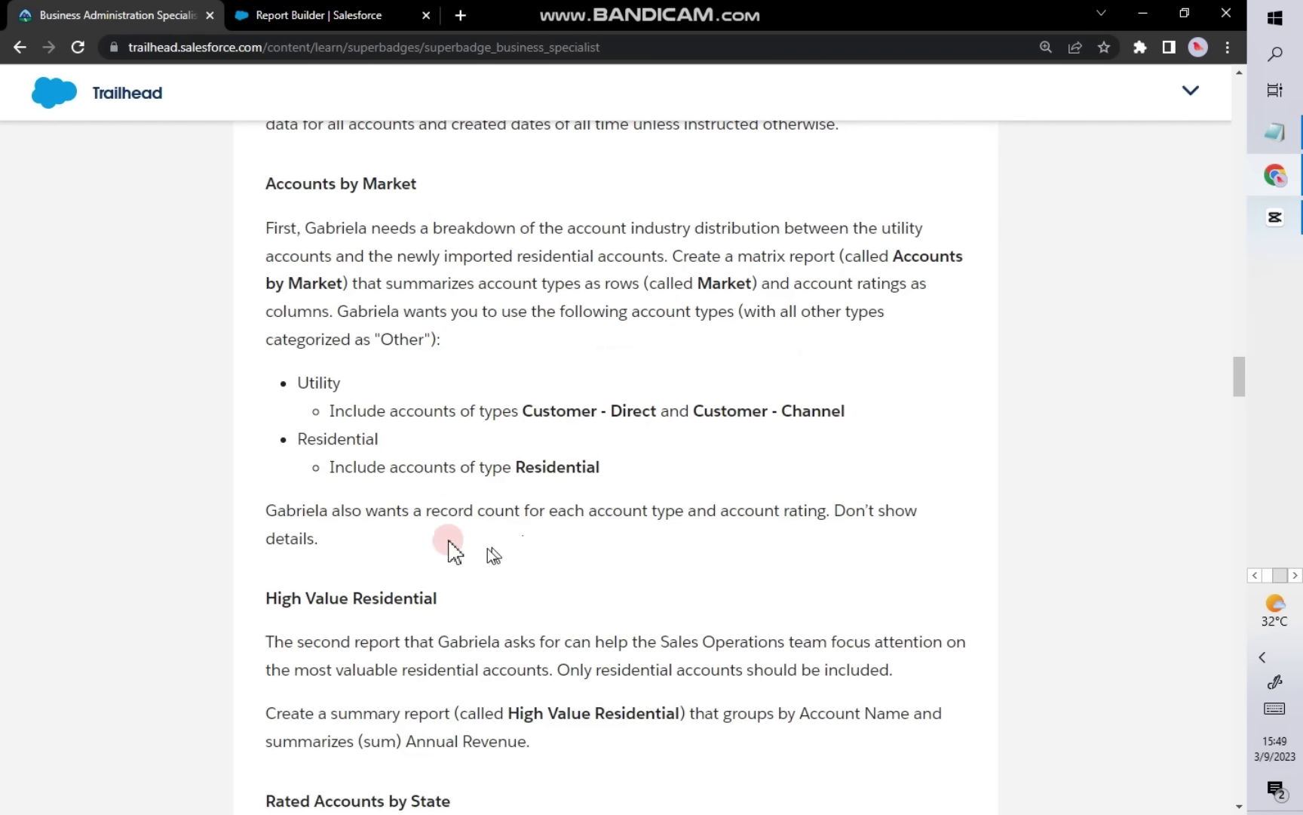
{"action": "left_click", "coordinate": [277, 15]}
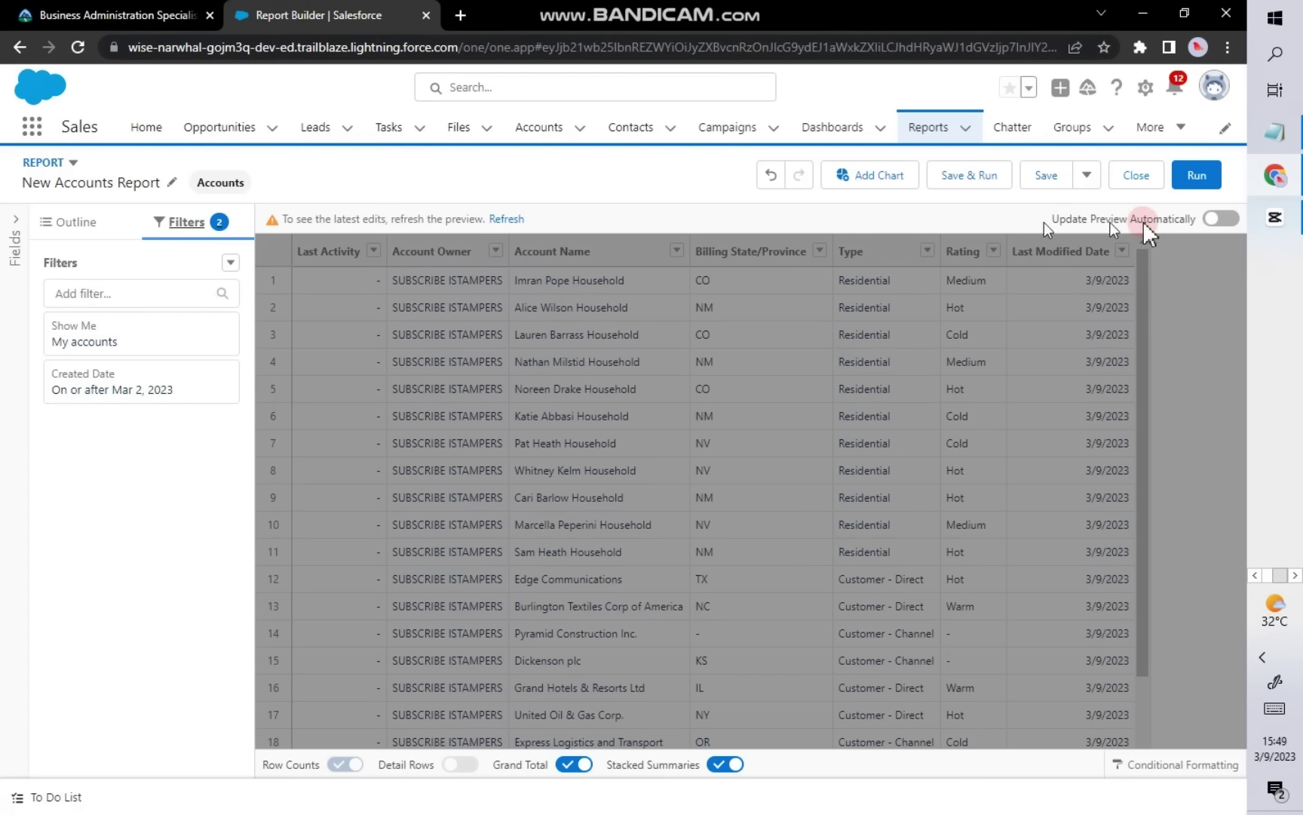
{"action": "left_click", "coordinate": [1223, 219]}
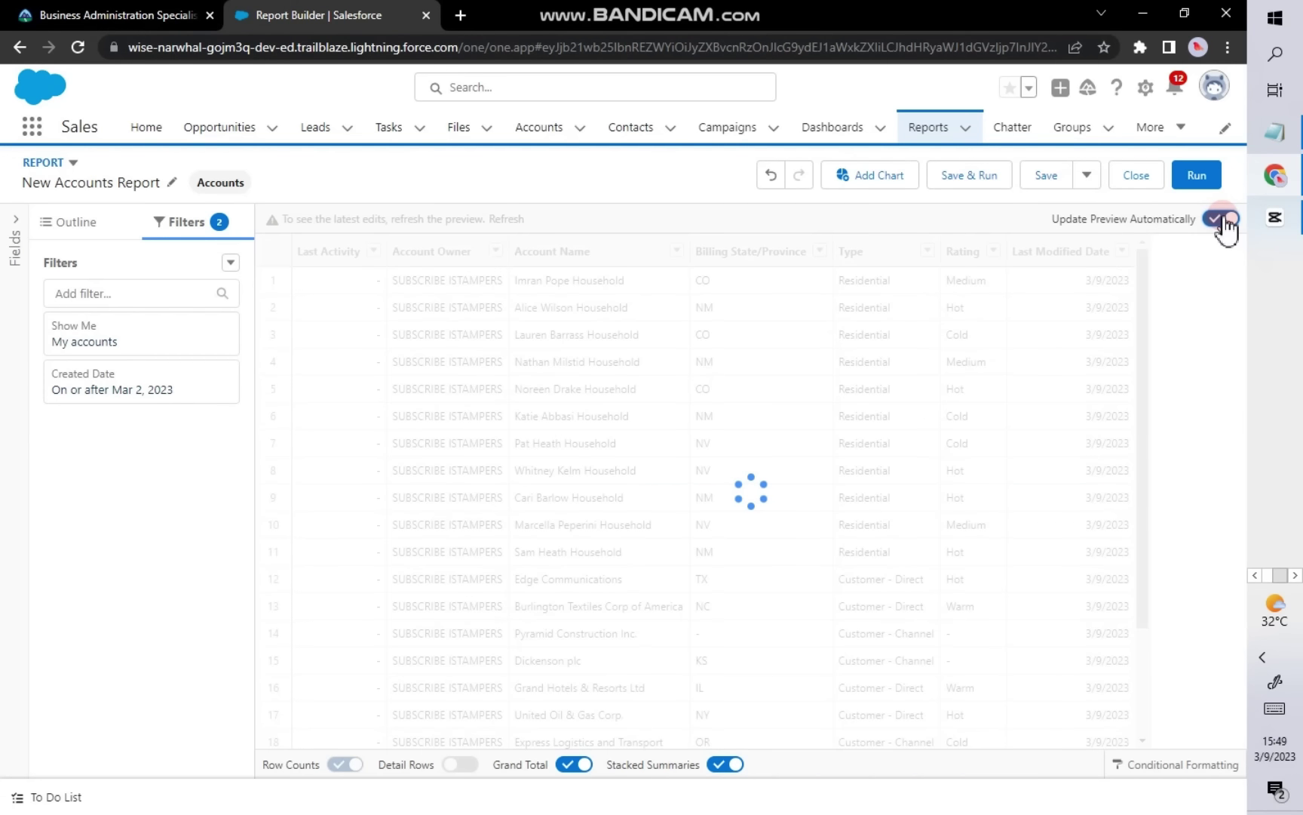
{"action": "left_click", "coordinate": [457, 764]}
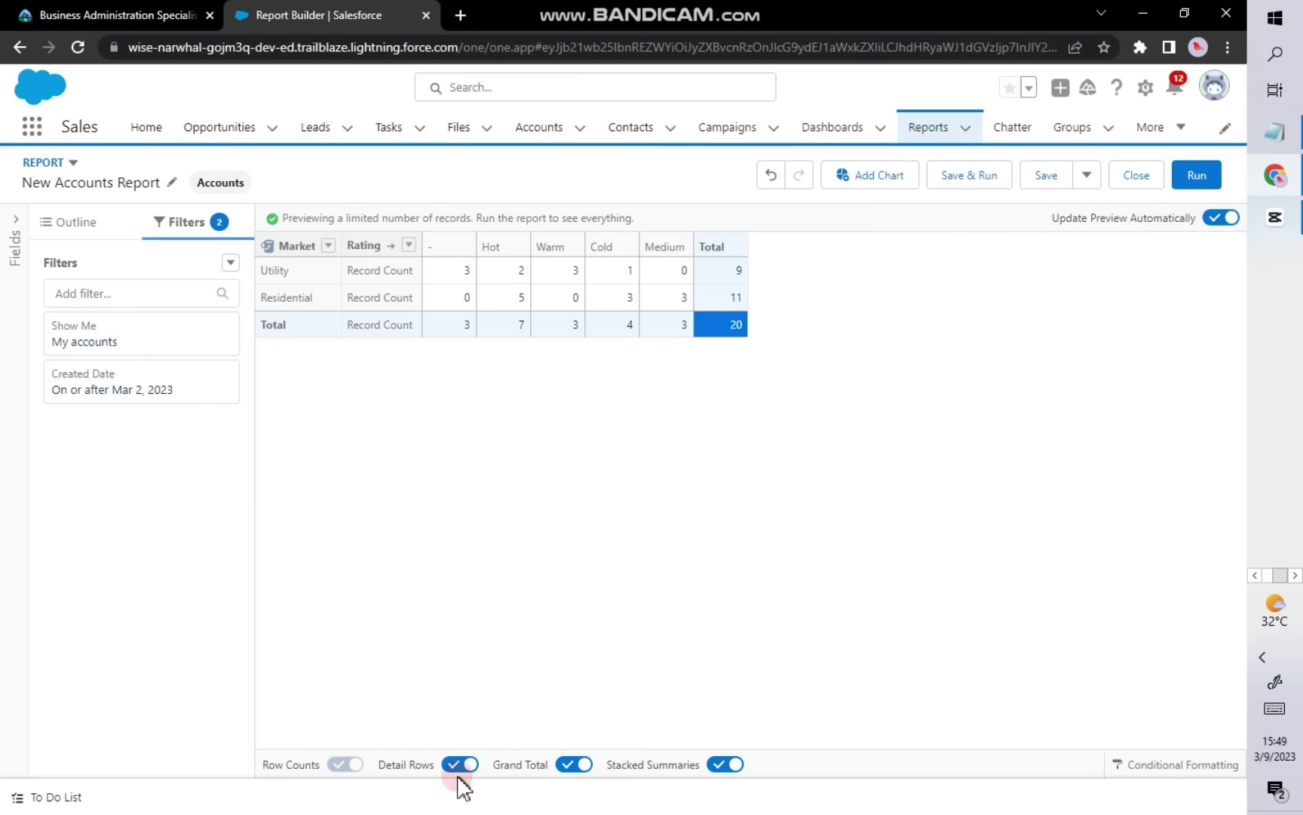
{"action": "left_click", "coordinate": [457, 765]}
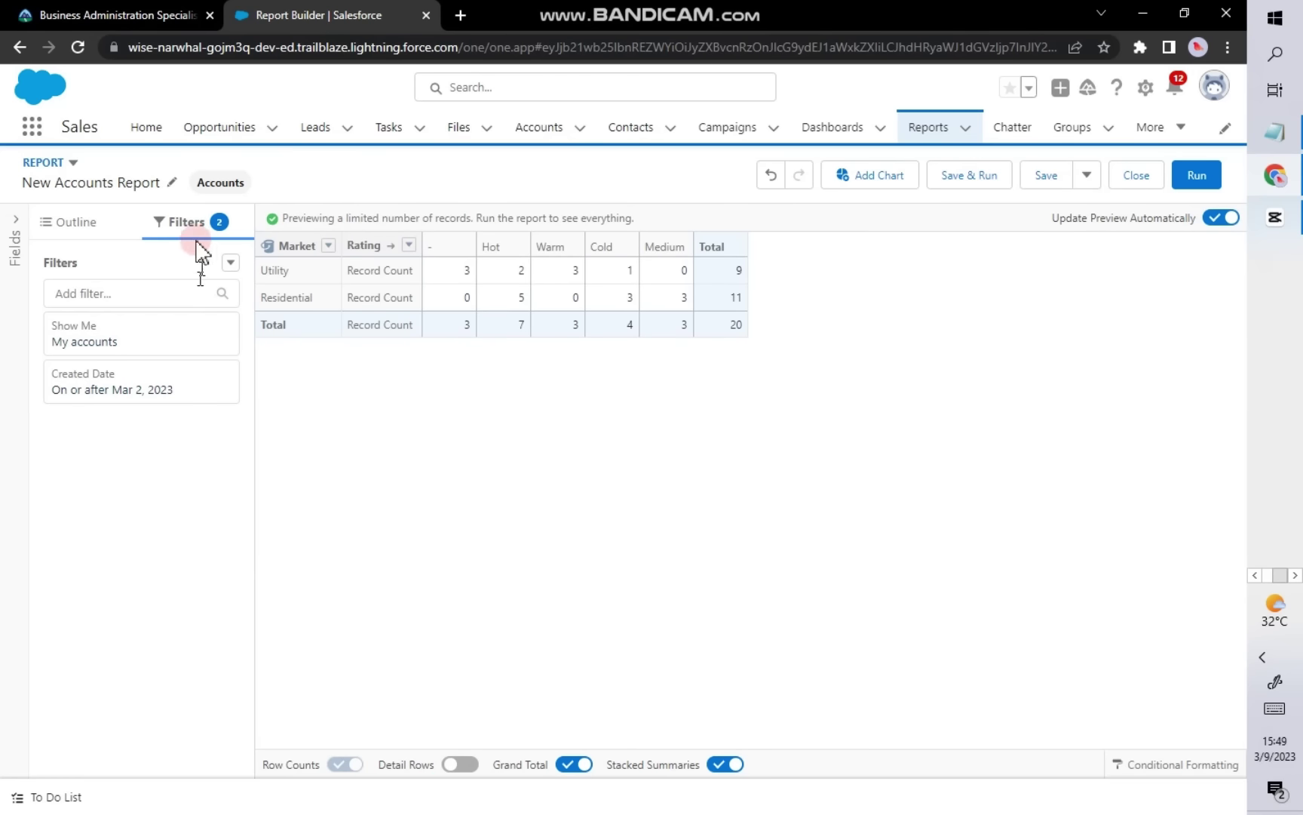
Step: Set the report's Show Me filter to All accounts and apply it
{"action": "left_click", "coordinate": [89, 343]}
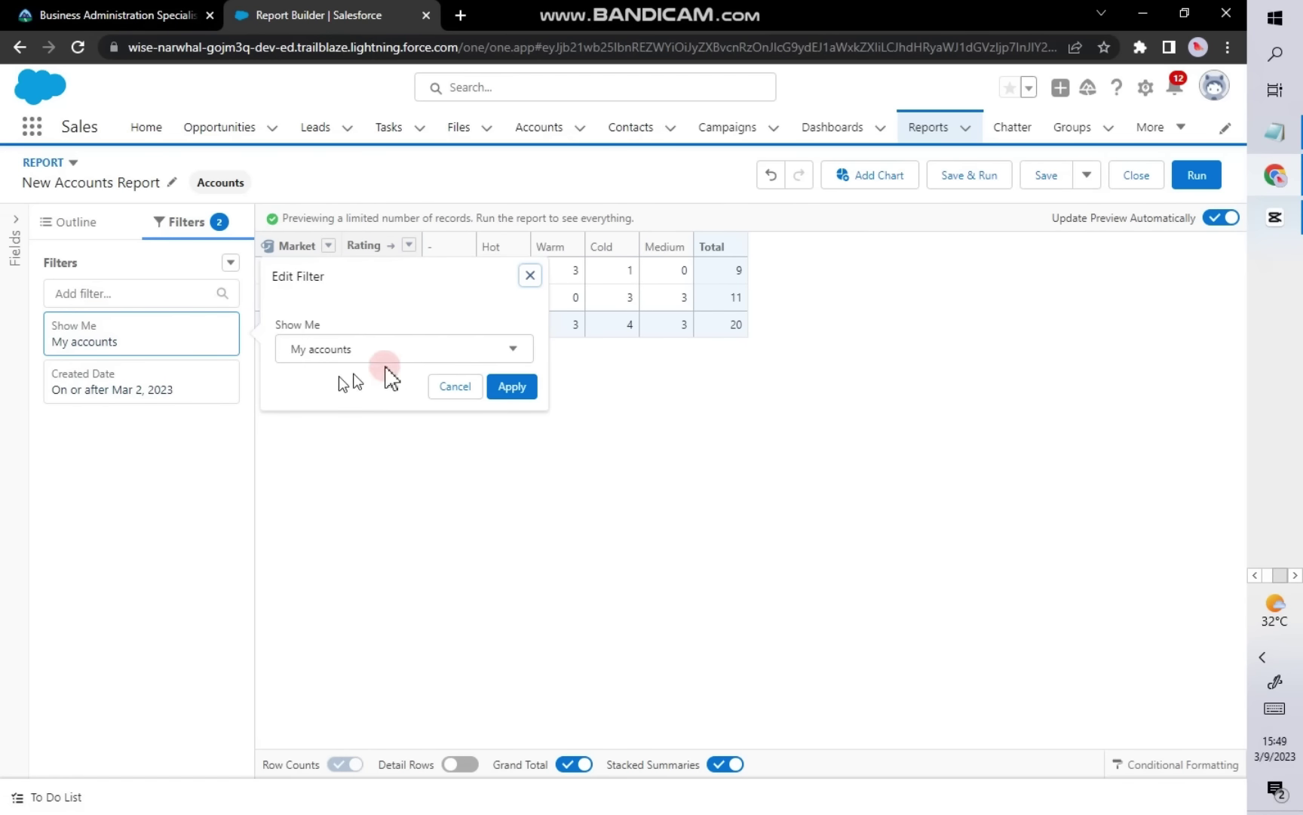
{"action": "left_click", "coordinate": [407, 354]}
{"action": "left_click", "coordinate": [341, 448]}
{"action": "left_click", "coordinate": [513, 389]}
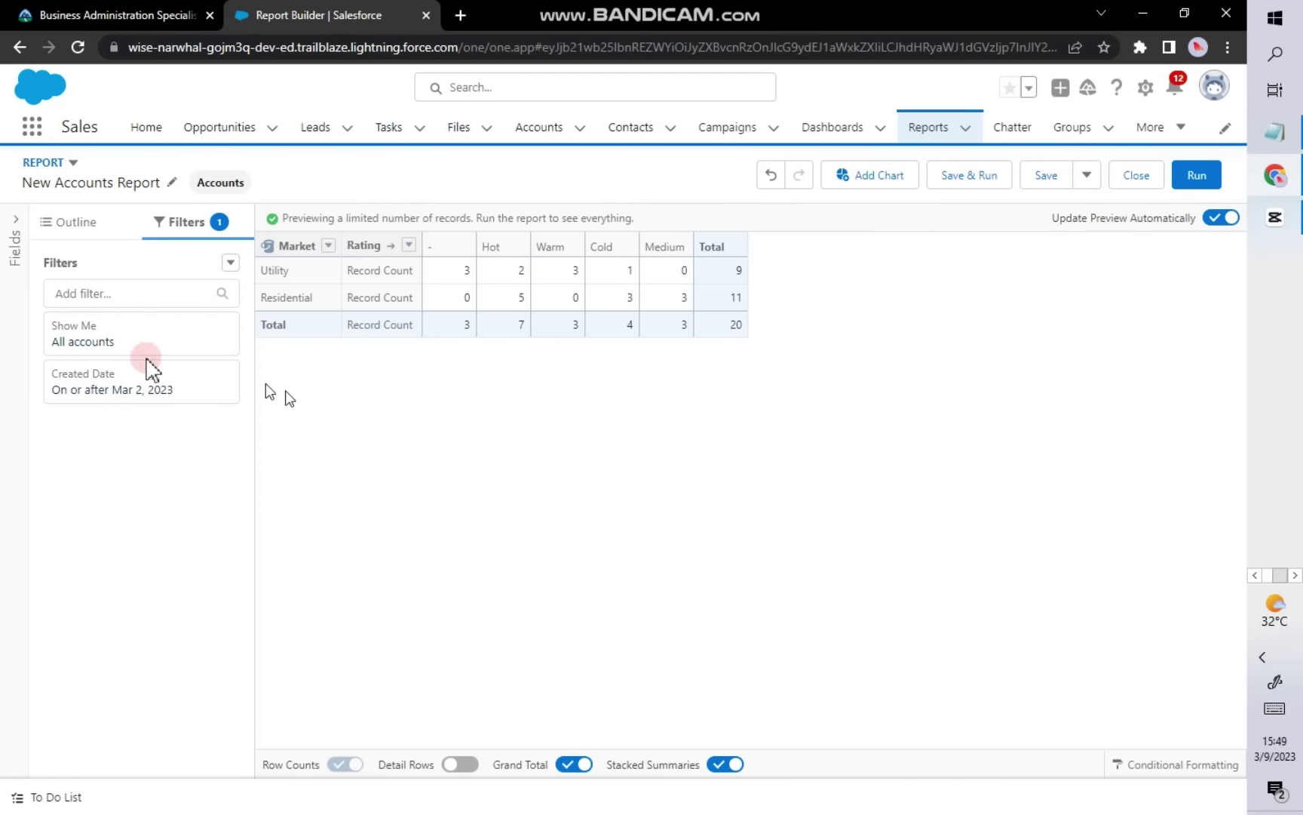
Step: Set the Created Date filter's range to All Time, apply it, and return to the report outline
{"action": "left_click", "coordinate": [65, 377]}
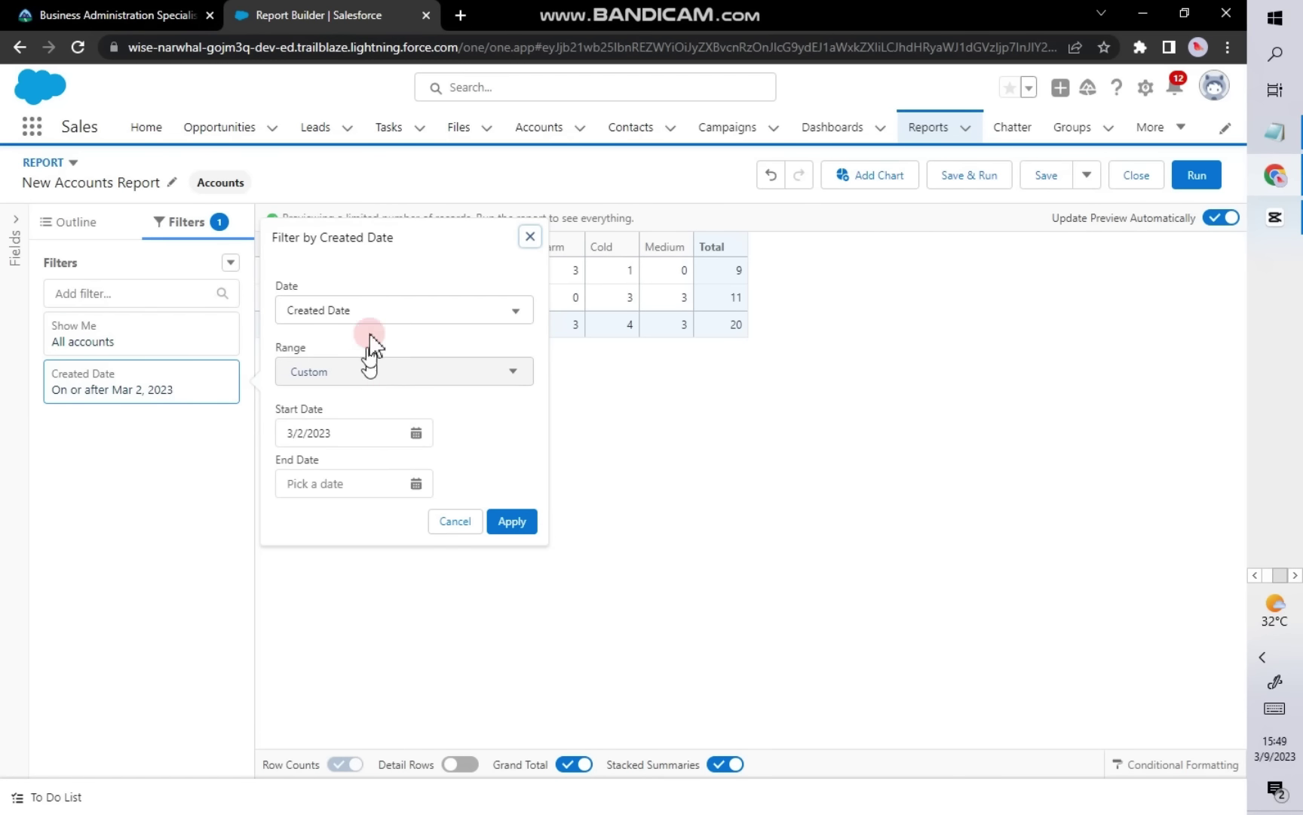
{"action": "left_click", "coordinate": [369, 374]}
{"action": "left_click", "coordinate": [318, 411]}
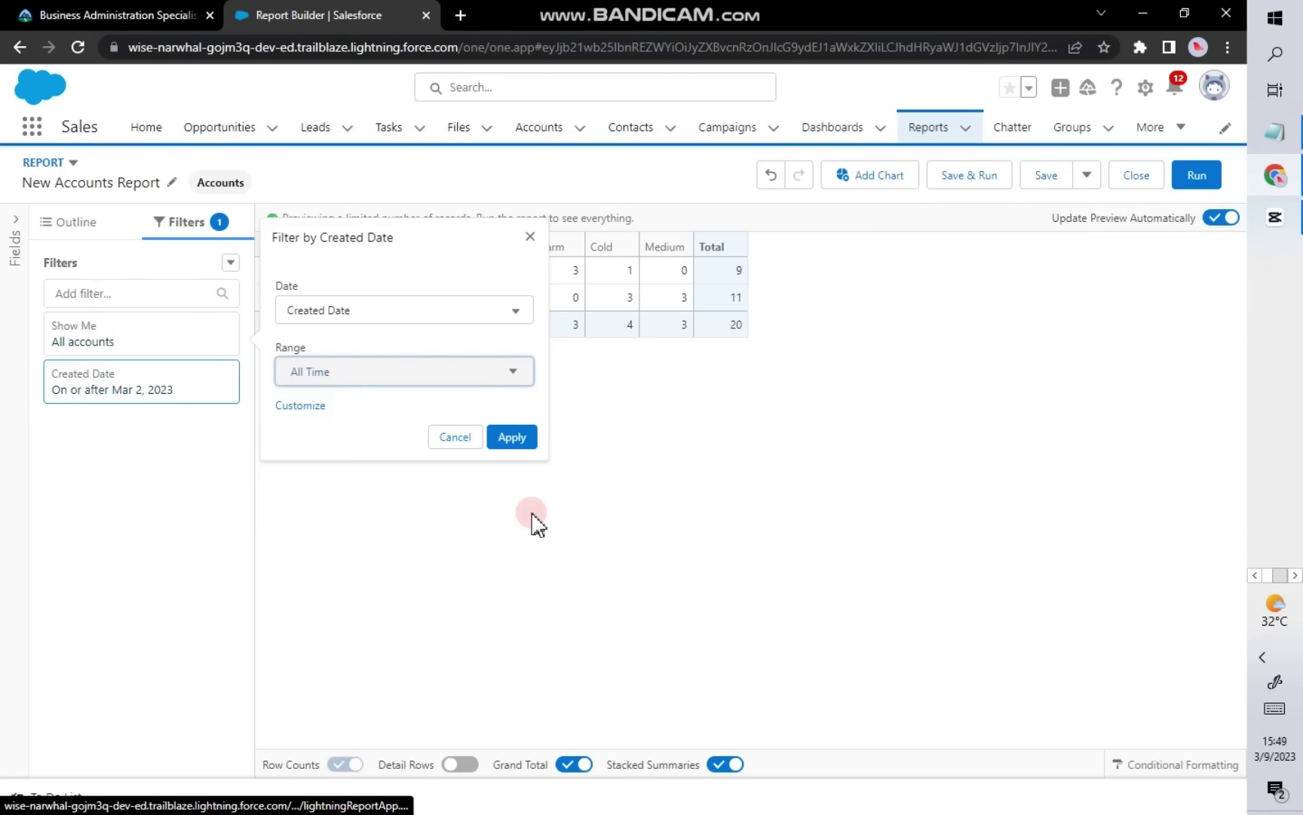
{"action": "left_click", "coordinate": [523, 438]}
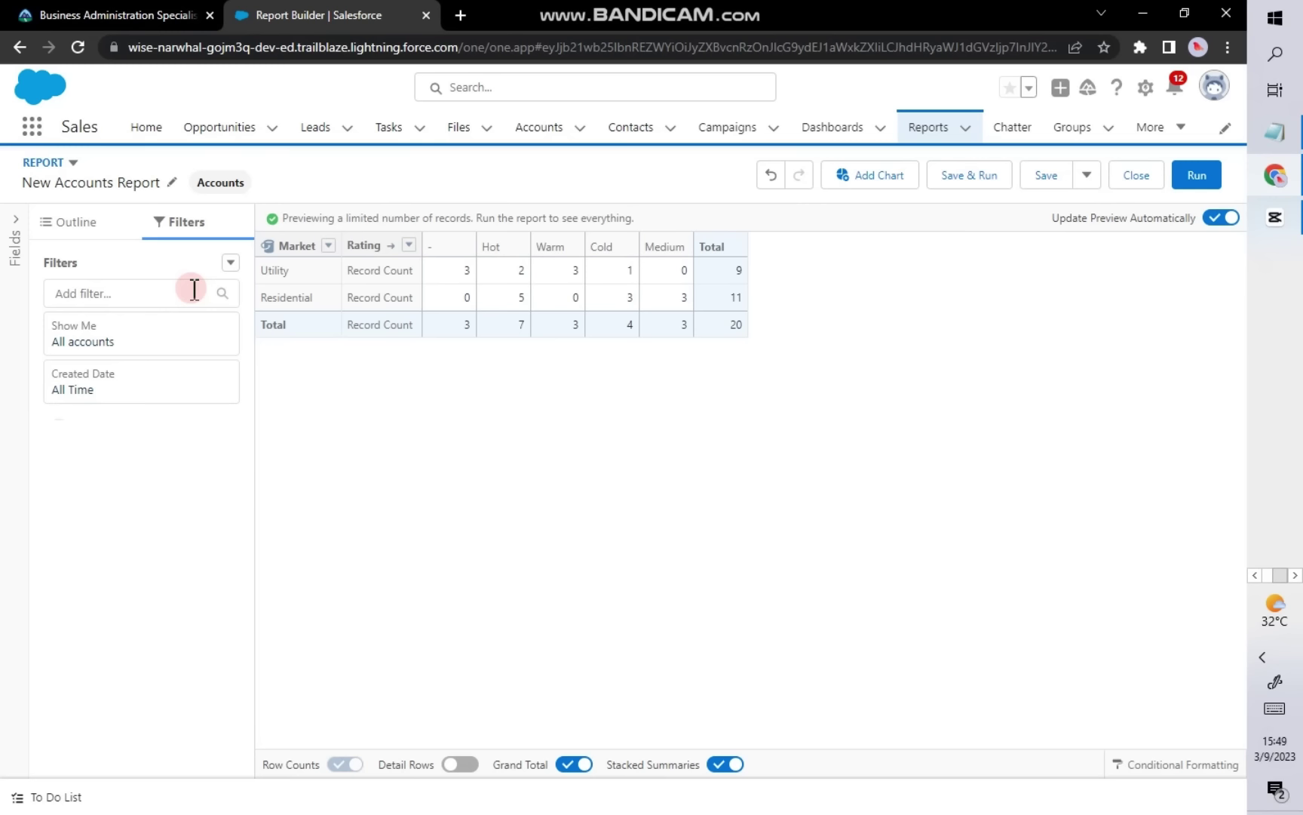
{"action": "left_click", "coordinate": [77, 222]}
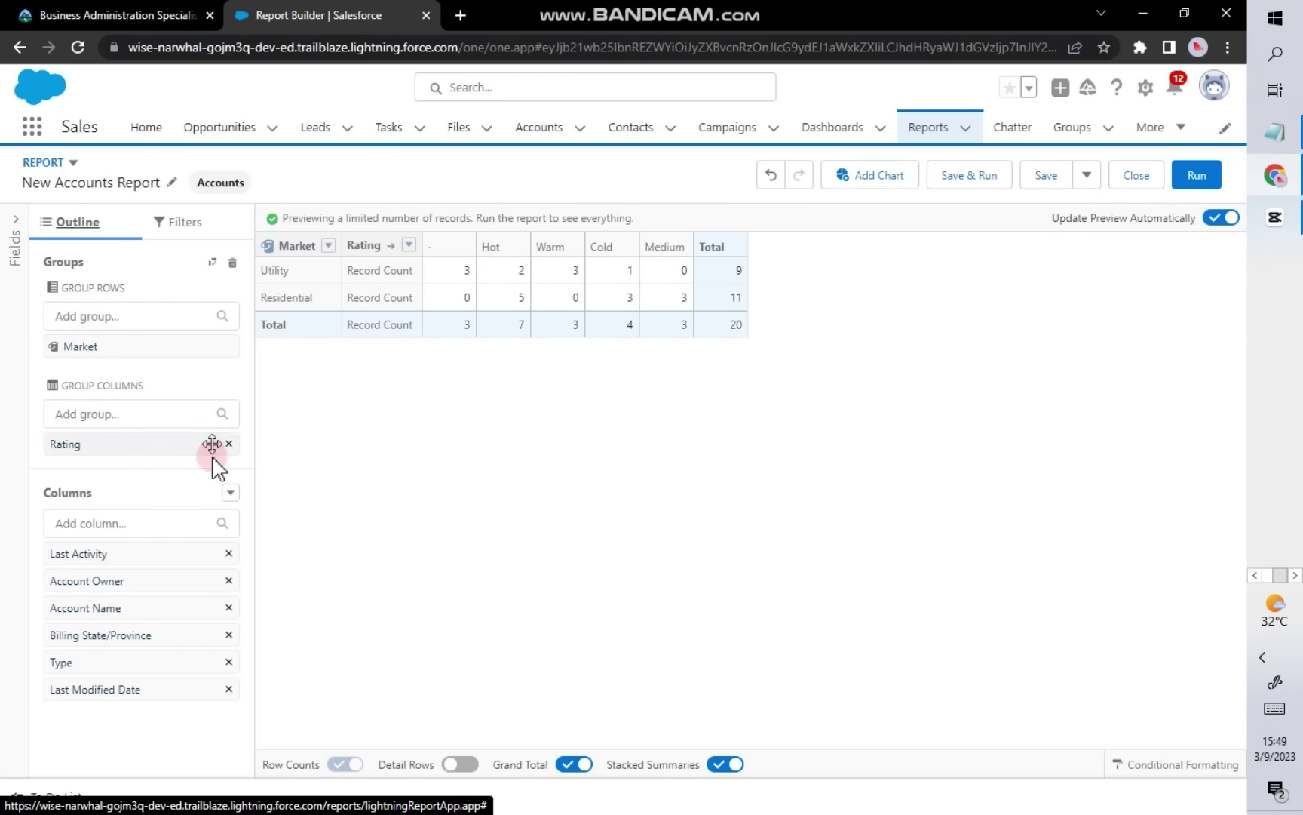
Step: Remove the Last Activity, Account Owner and Last Modified Date columns from the report, and check its filters
{"action": "left_click", "coordinate": [229, 554]}
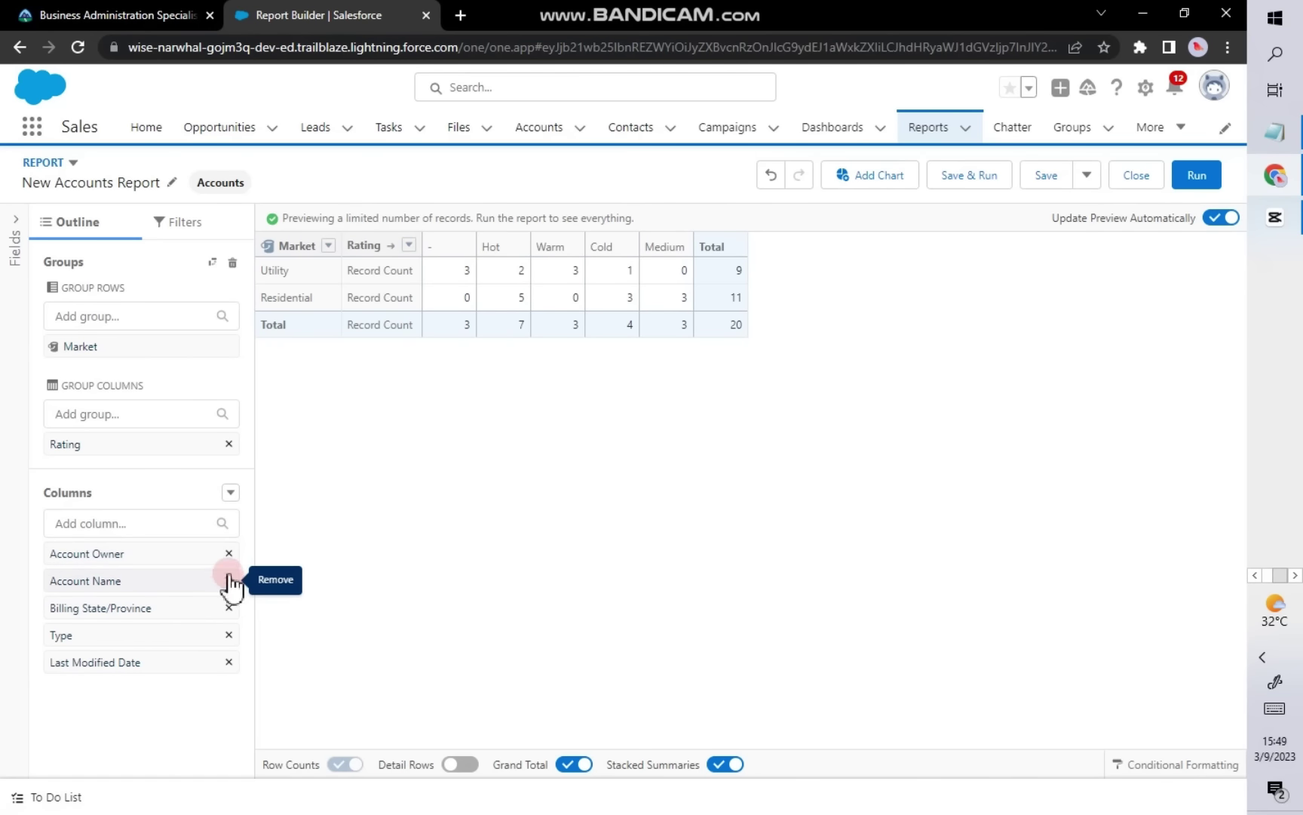
{"action": "left_click", "coordinate": [229, 554]}
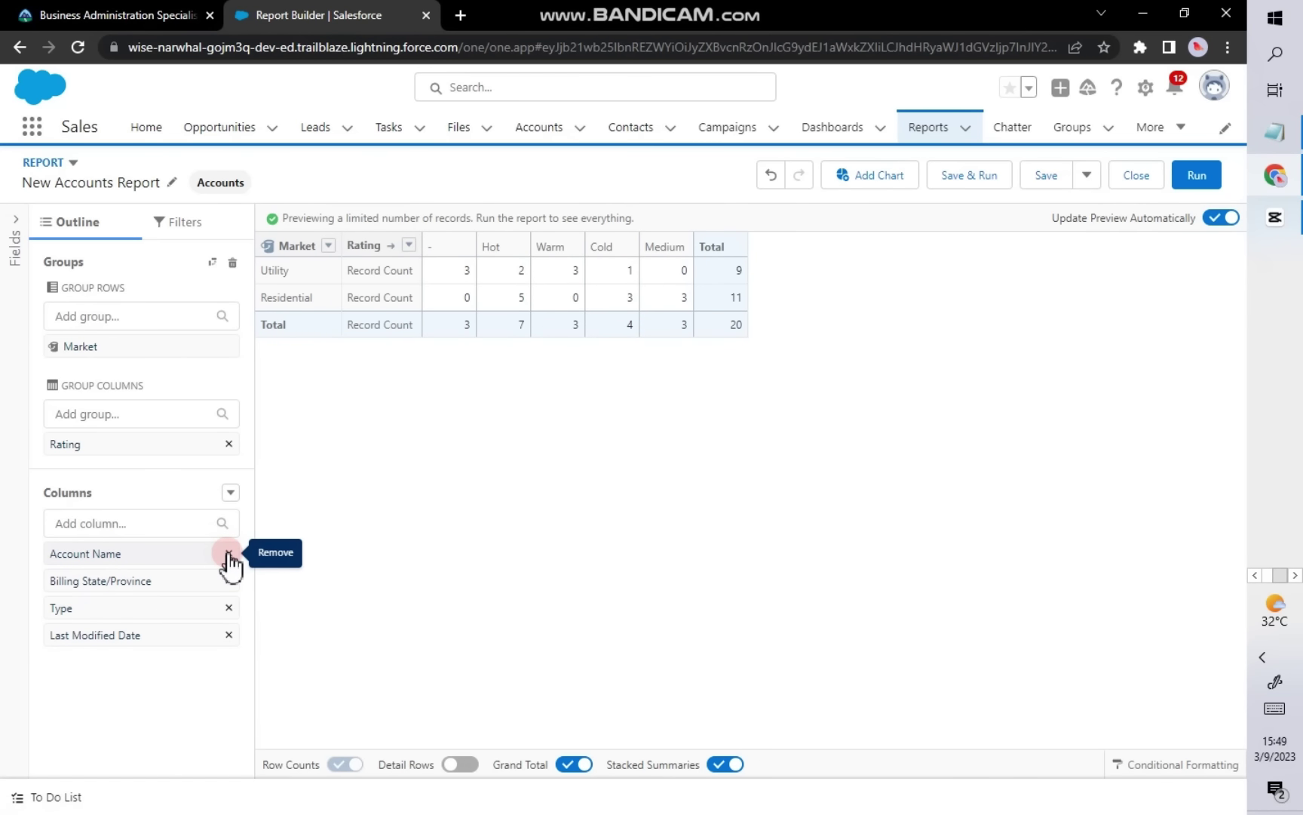
{"action": "left_click", "coordinate": [229, 636]}
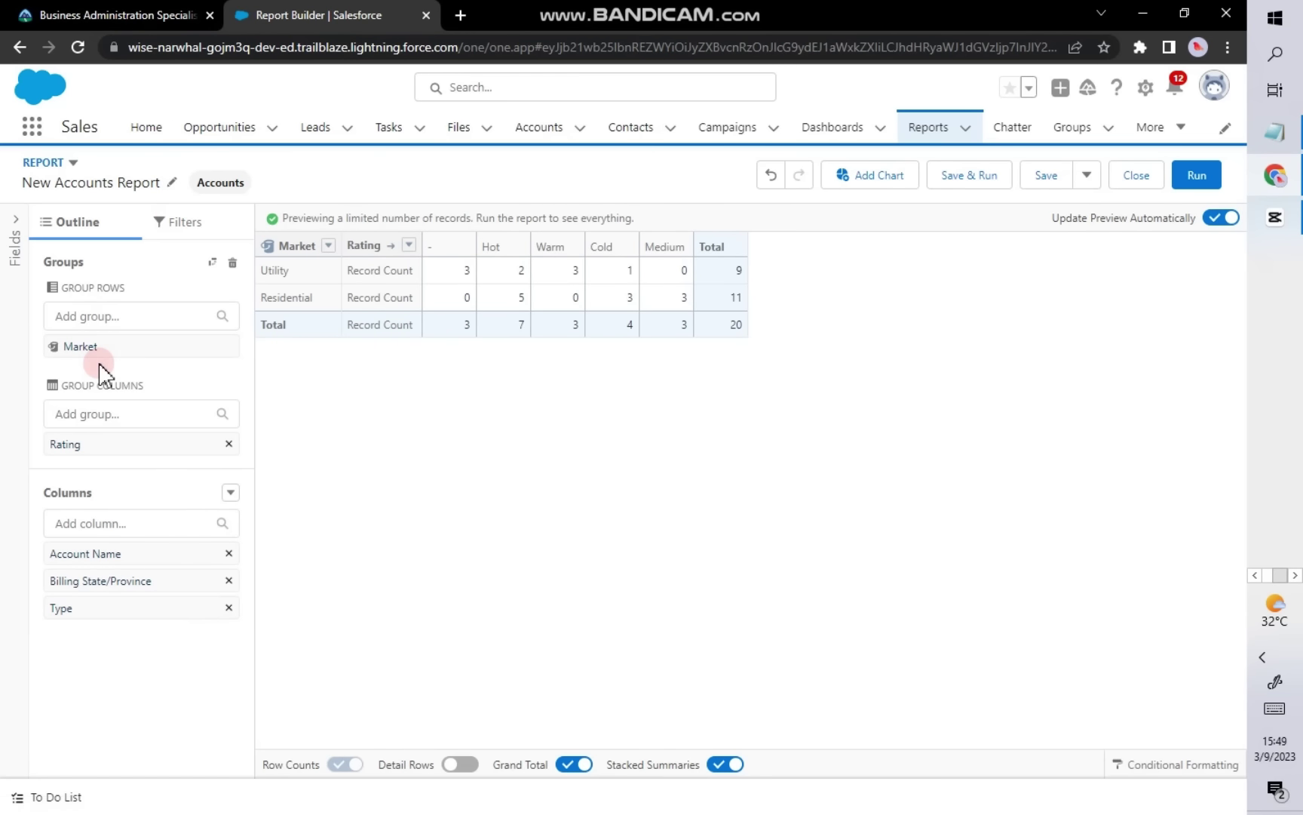
{"action": "left_click", "coordinate": [177, 221]}
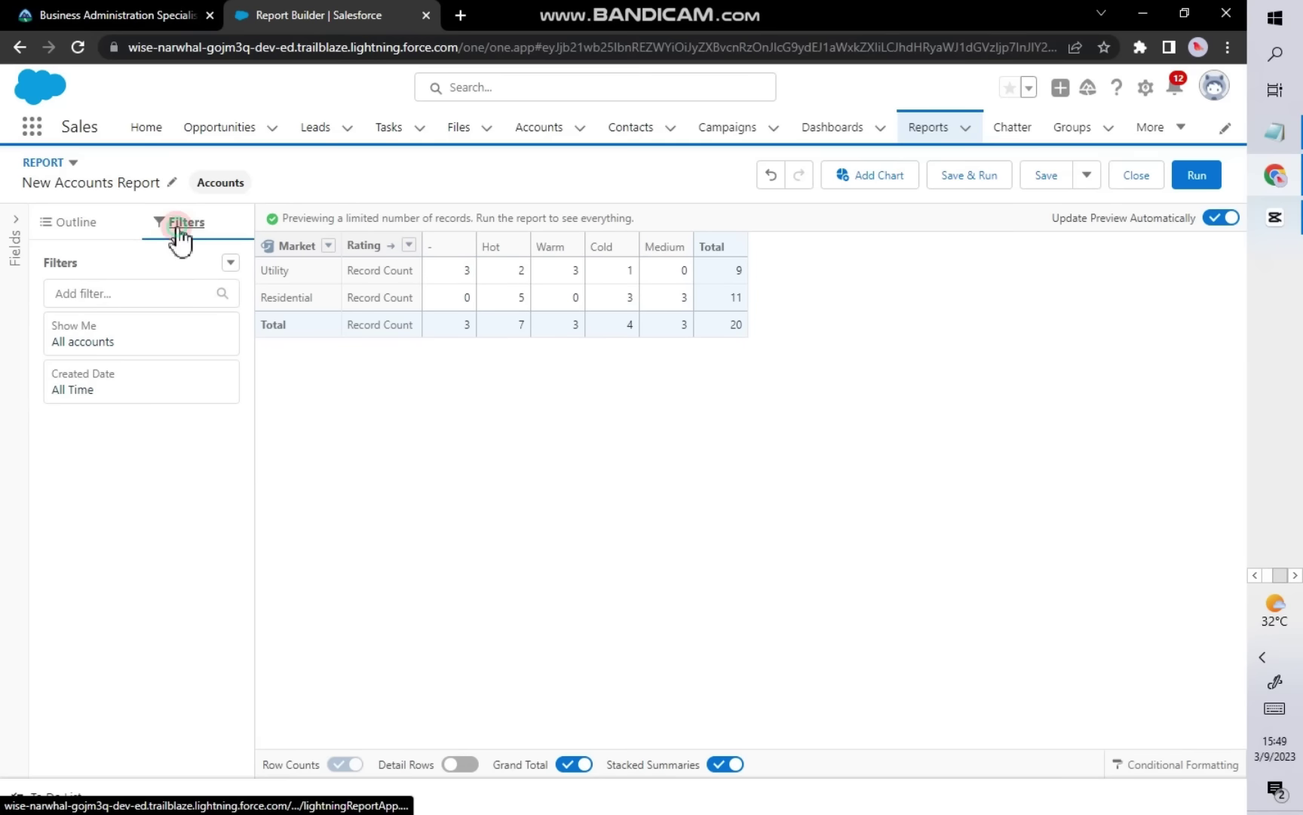
Step: Start saving and running the report, and copy the title "Accounts by Market" from the Trailhead requirements
{"action": "left_click", "coordinate": [972, 181]}
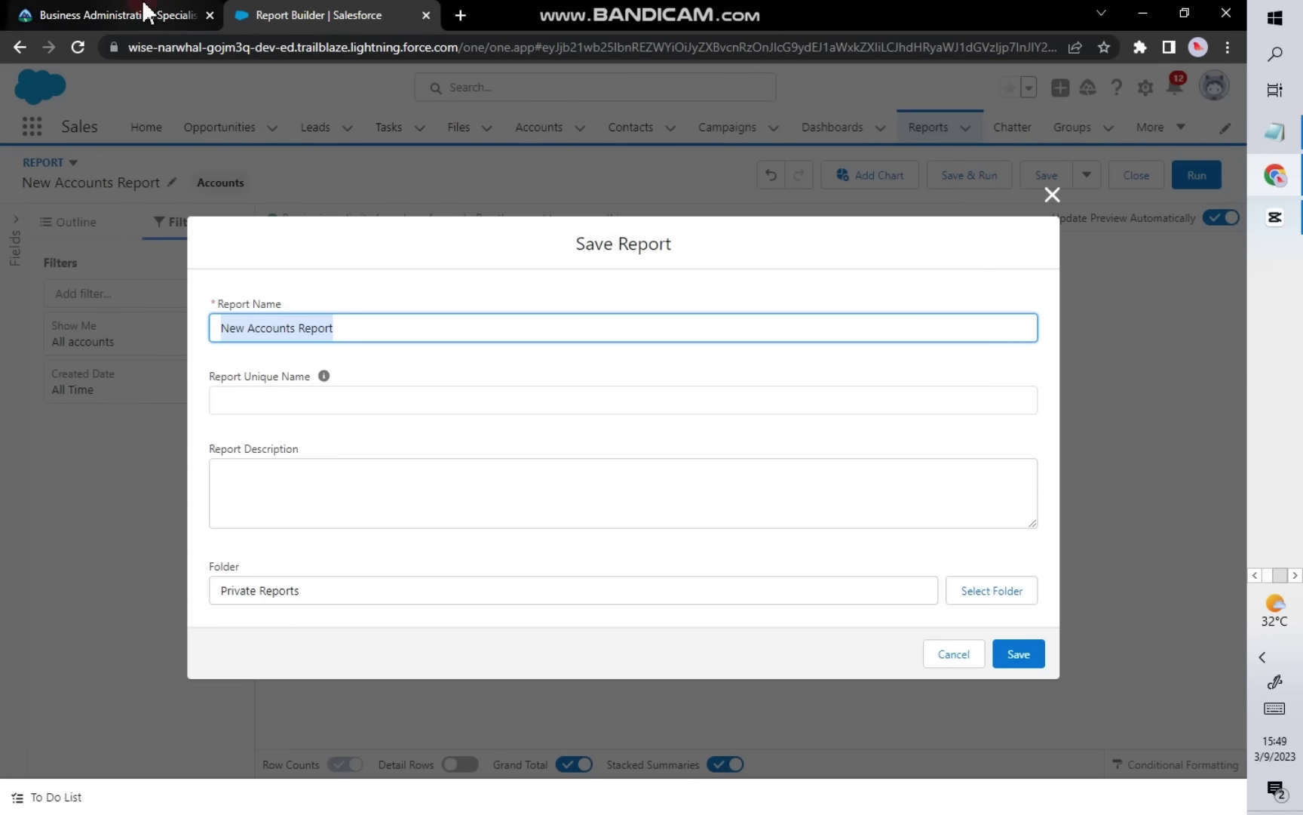
{"action": "mouse_move", "coordinate": [146, 11]}
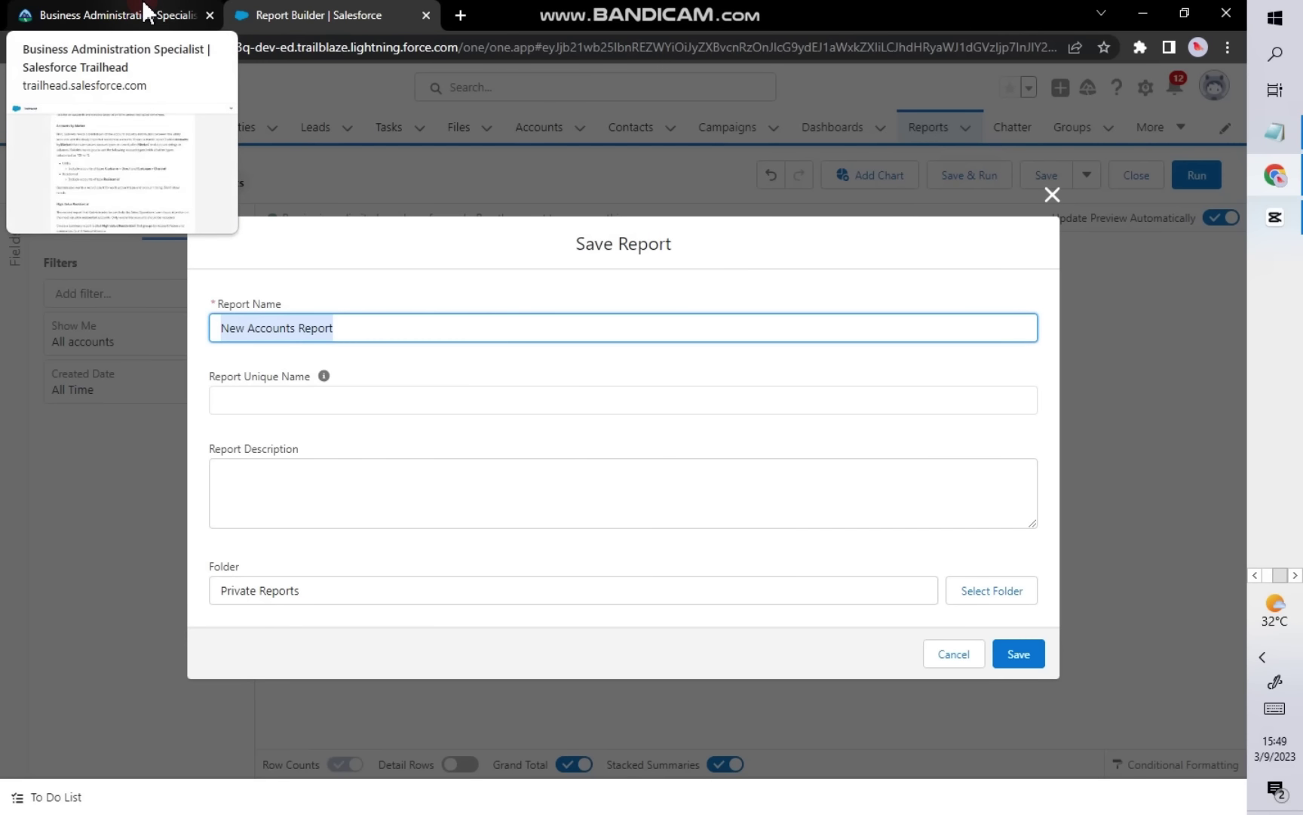
{"action": "left_click", "coordinate": [142, 14]}
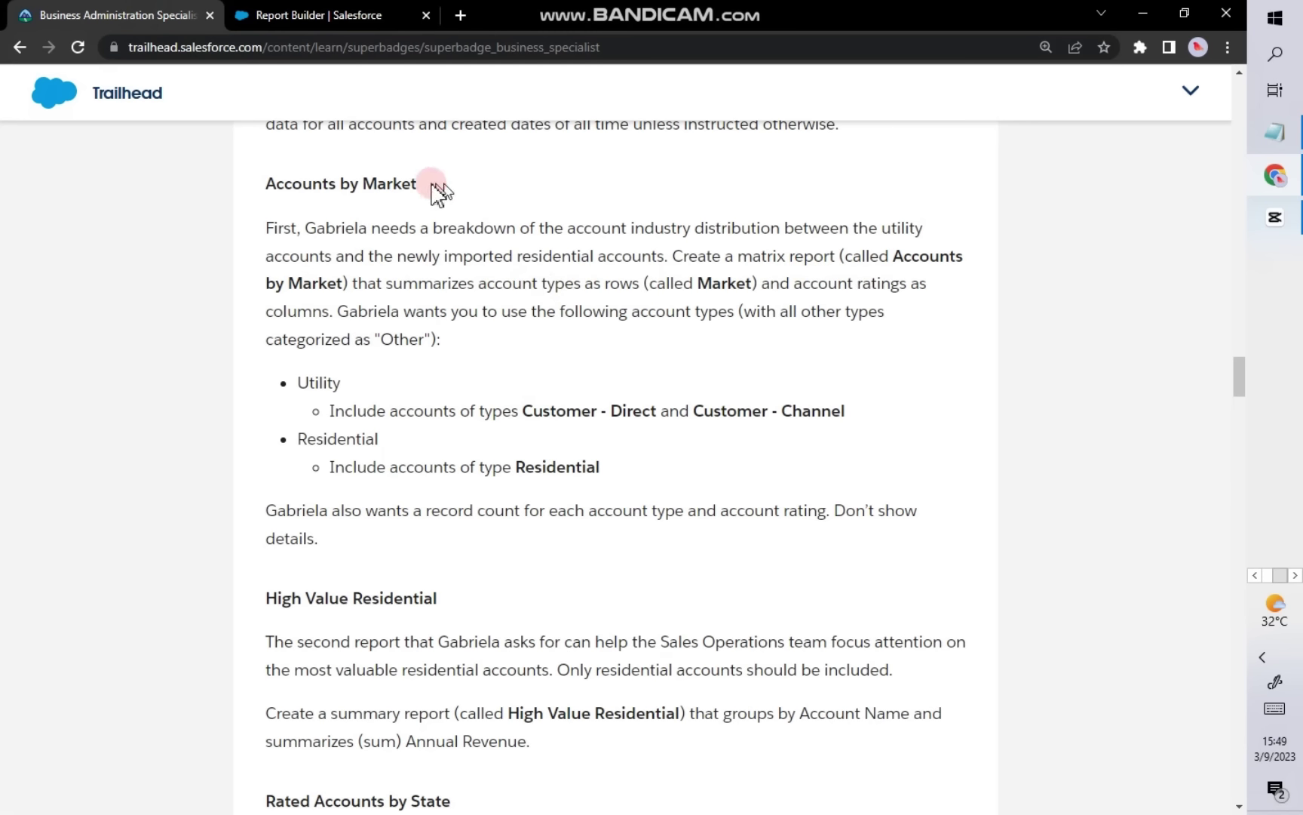
{"action": "left_click_drag", "start_coordinate": [436, 190], "coordinate": [258, 192]}
{"action": "right_click", "coordinate": [258, 193]}
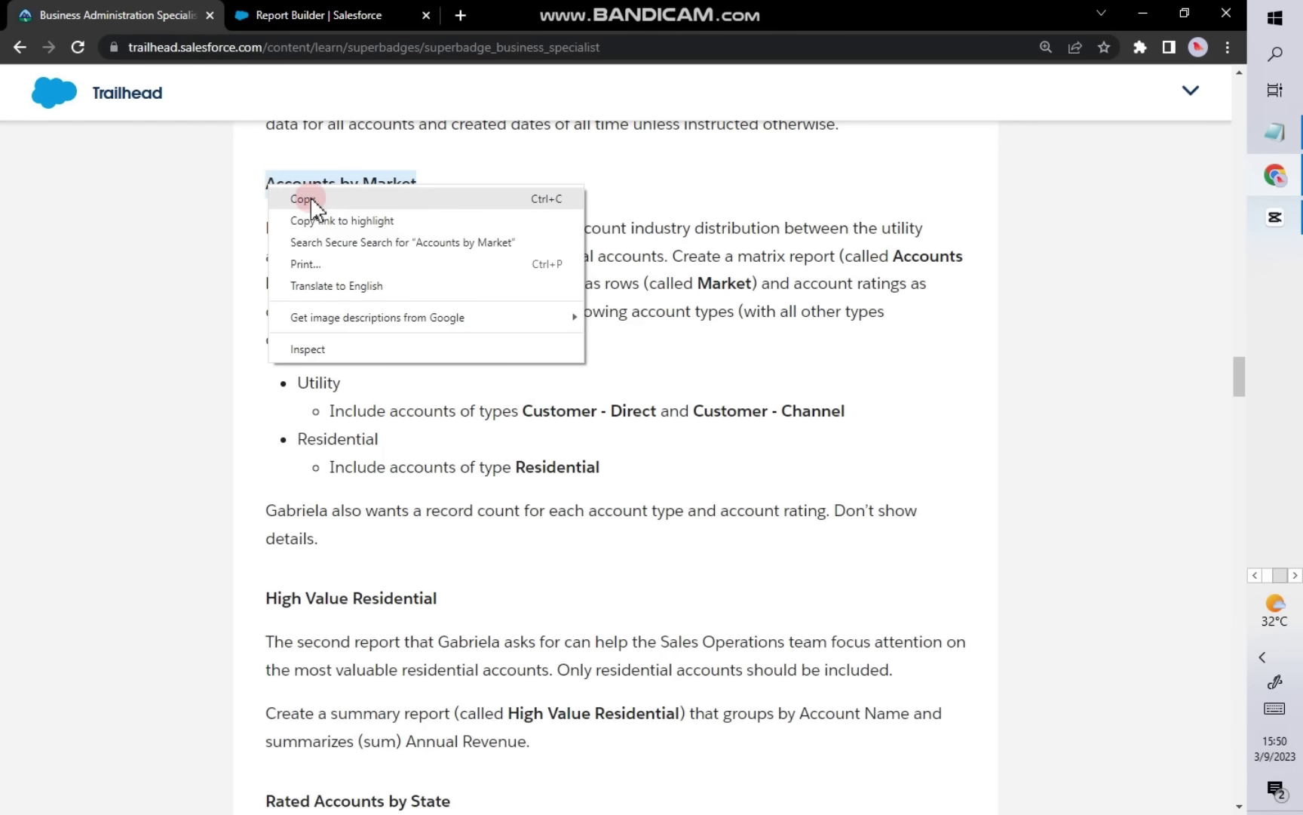
{"action": "left_click", "coordinate": [305, 198]}
Step: Replace the default report name with the copied title "Accounts by Market"
{"action": "left_click", "coordinate": [323, 17]}
{"action": "left_click_drag", "start_coordinate": [373, 324], "coordinate": [210, 329]}
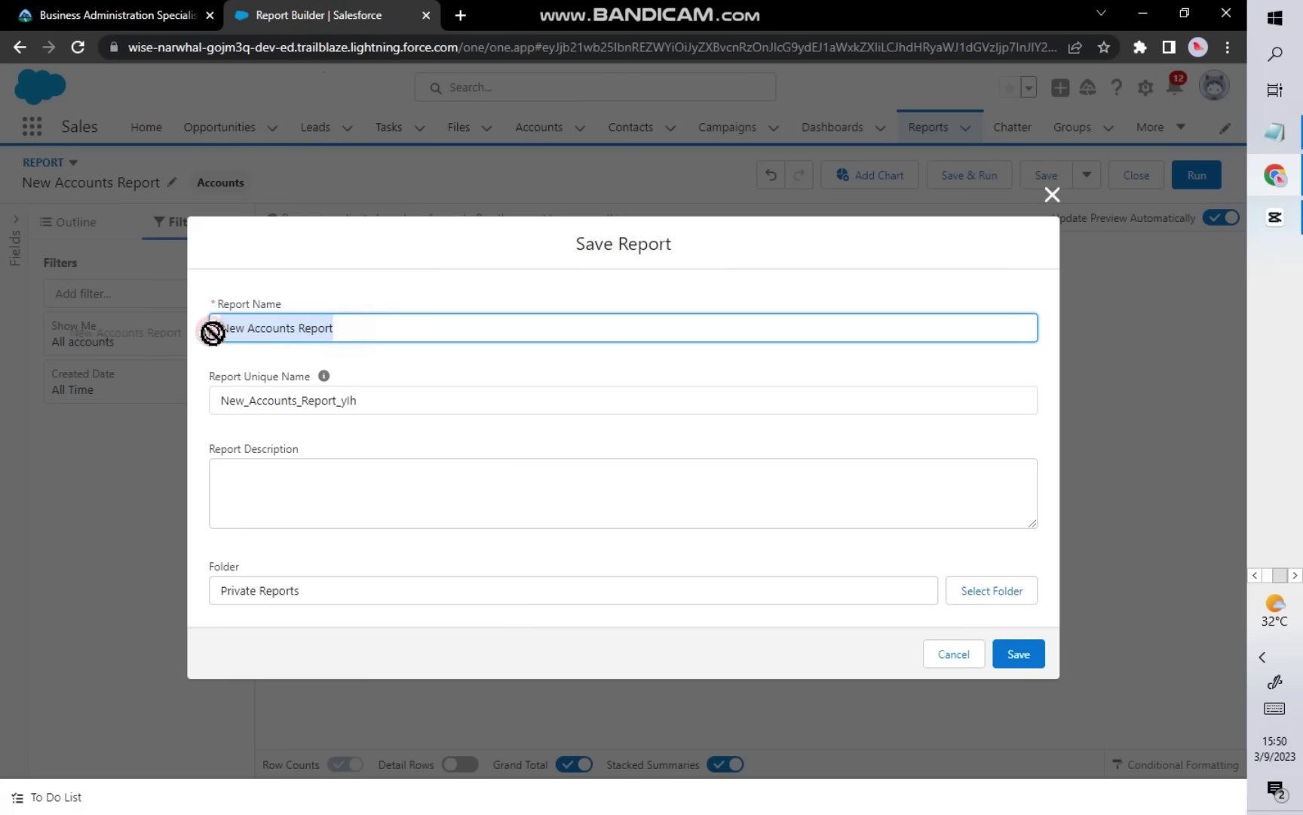
{"action": "right_click", "coordinate": [404, 330]}
{"action": "left_click", "coordinate": [403, 331]}
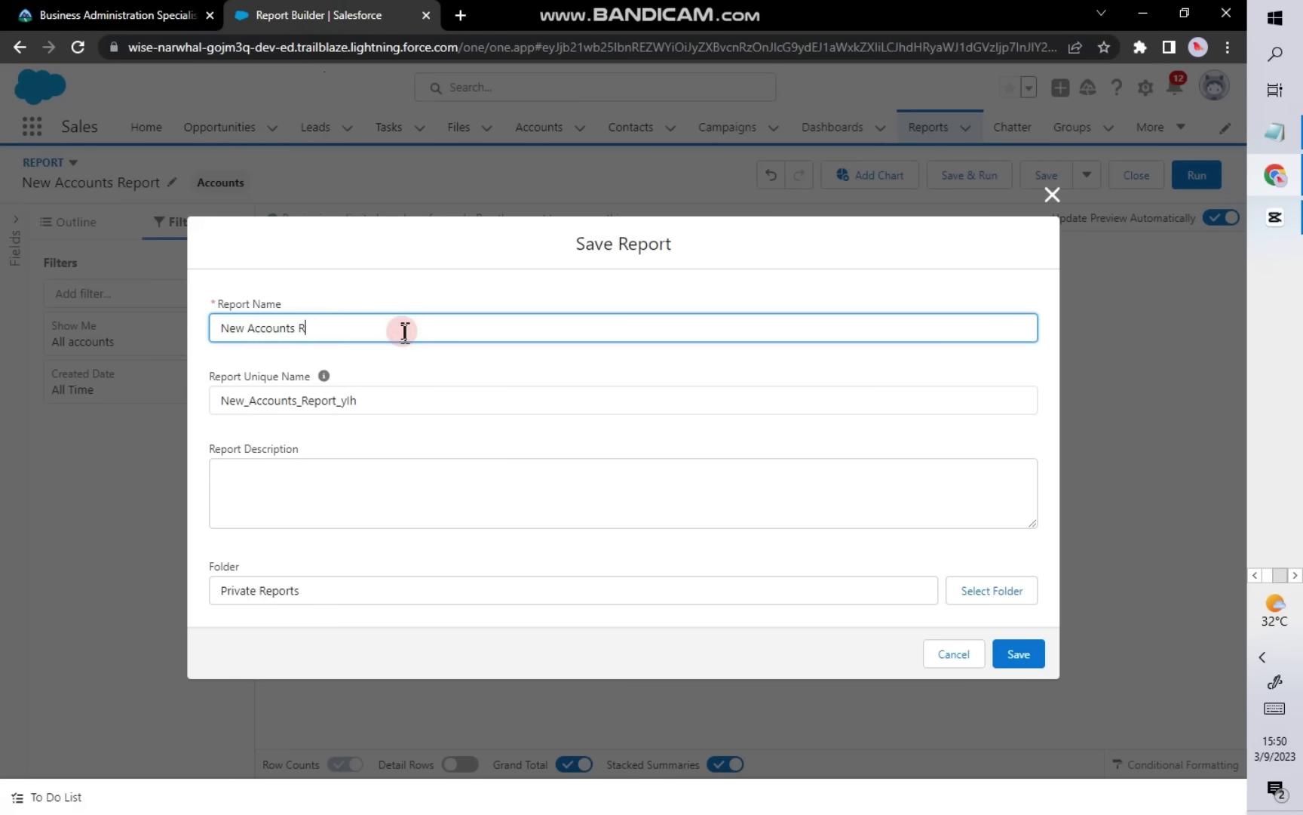
{"action": "key", "text": "BackSpace"}
{"action": "key", "text": "BackSpace"}
{"action": "key", "text": "BackSpace"}
{"action": "key", "text": "BackSpace"}
{"action": "key", "text": "BackSpace"}
{"action": "key", "text": "BackSpace"}
{"action": "key", "text": "BackSpace"}
{"action": "key", "text": "BackSpace"}
{"action": "key", "text": "BackSpace"}
{"action": "key", "text": "BackSpace"}
{"action": "key", "text": "BackSpace"}
{"action": "key", "text": "BackSpace"}
{"action": "key", "text": "BackSpace"}
{"action": "key", "text": "BackSpace"}
{"action": "right_click", "coordinate": [403, 331]}
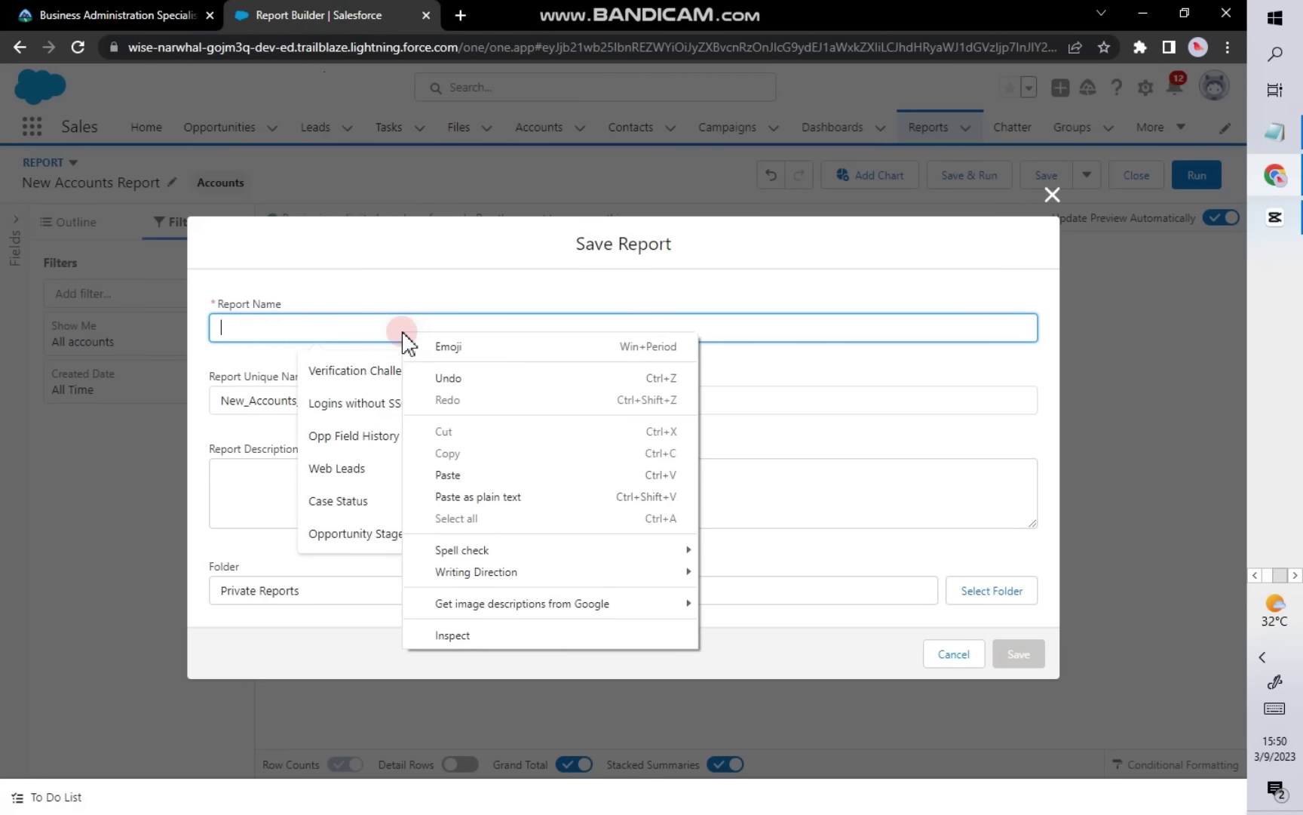
{"action": "left_click", "coordinate": [434, 476]}
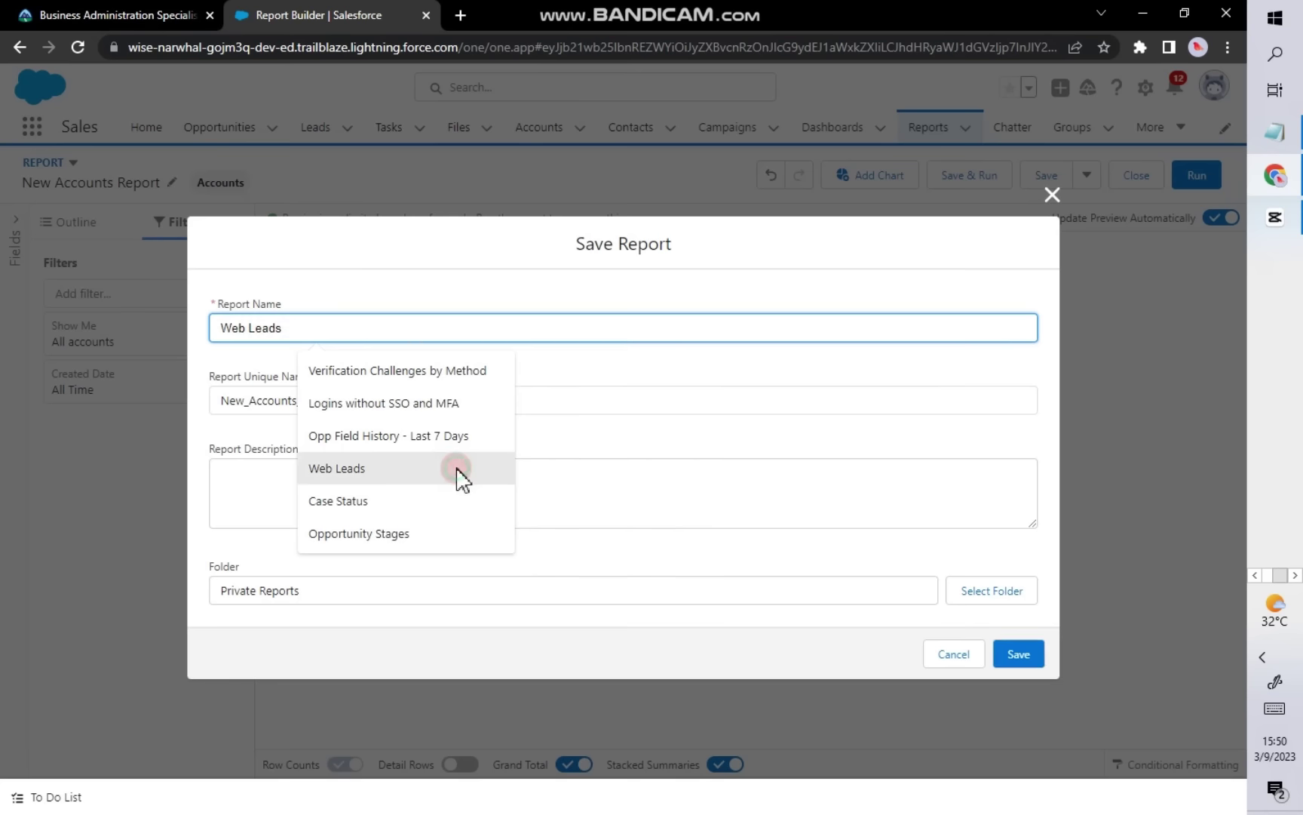
{"action": "left_click", "coordinate": [682, 462]}
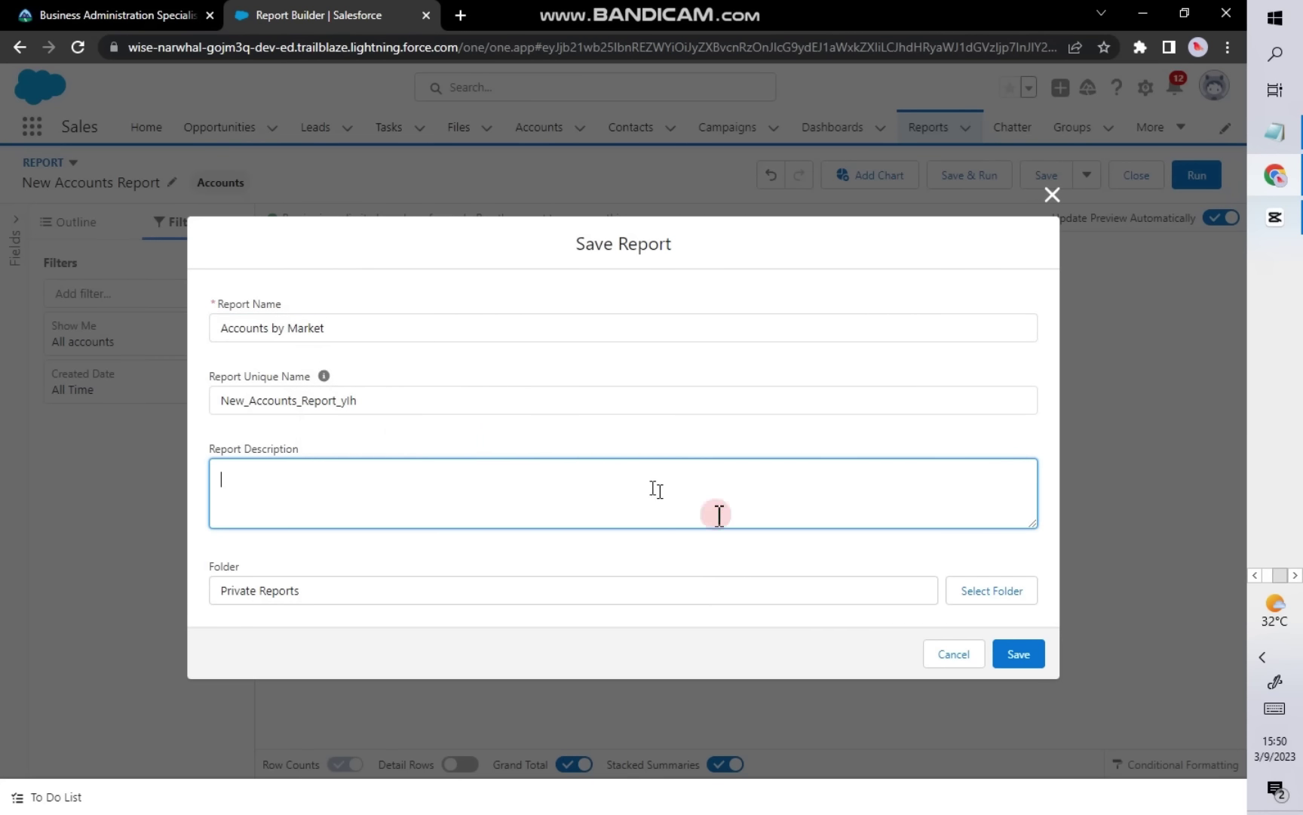
Step: Choose the Residential Reports folder for the report and save it
{"action": "left_click", "coordinate": [980, 604]}
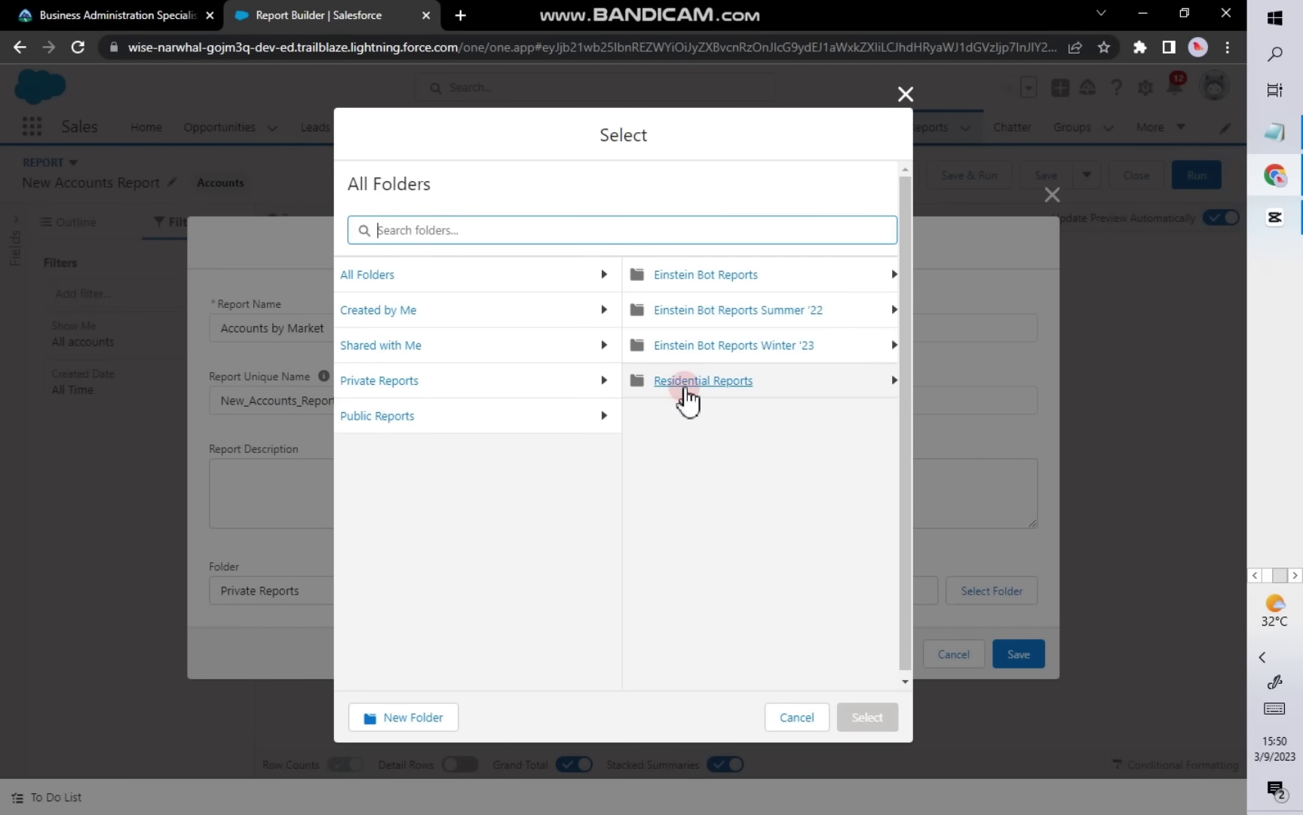
{"action": "left_click", "coordinate": [686, 381]}
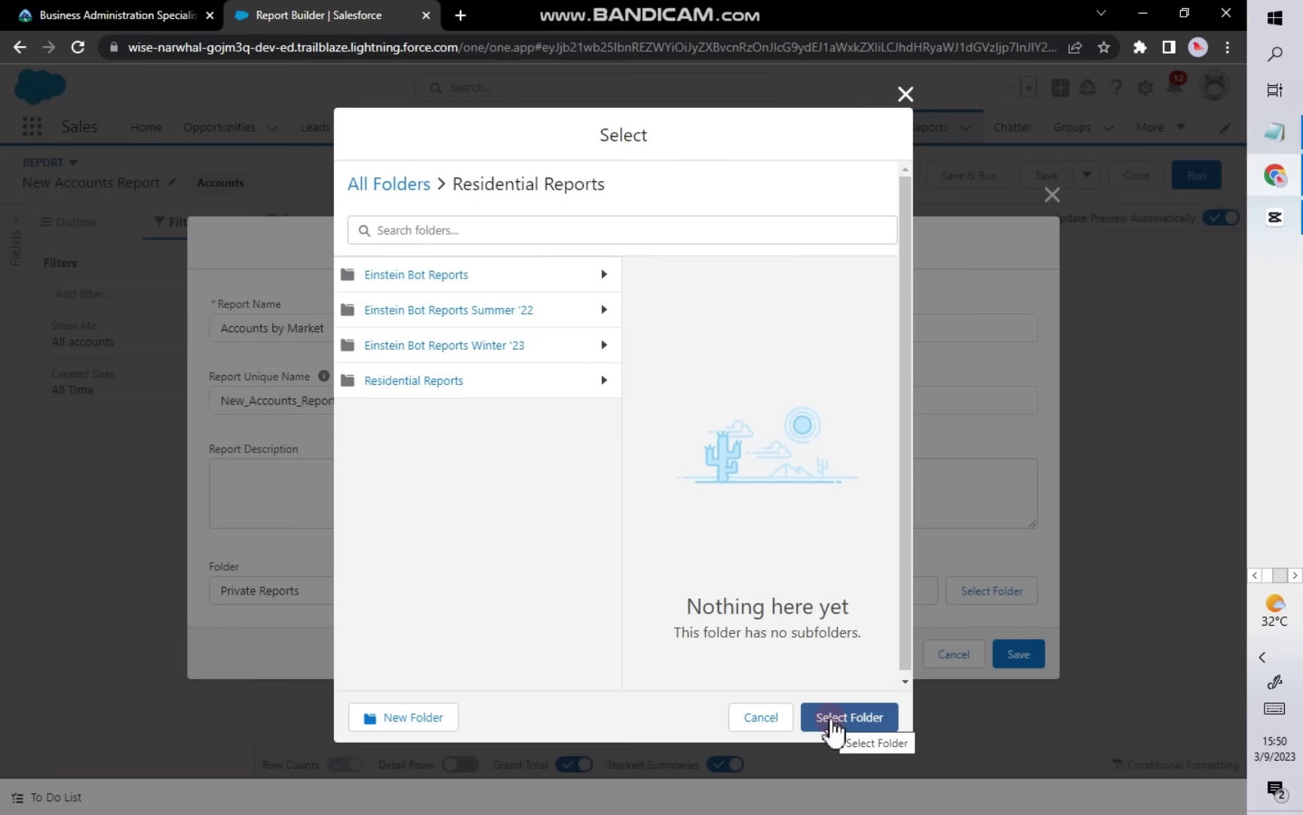
{"action": "left_click", "coordinate": [833, 720]}
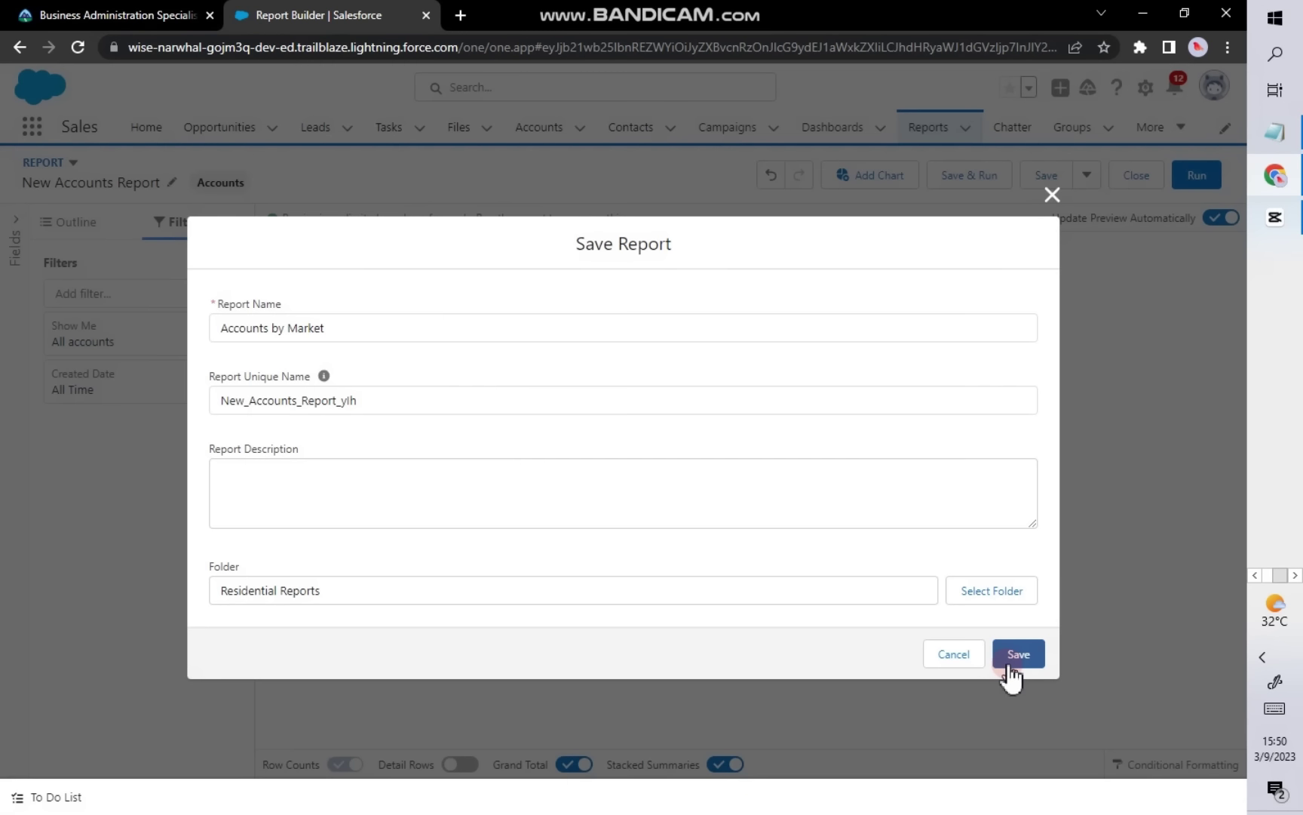
{"action": "left_click", "coordinate": [1016, 655]}
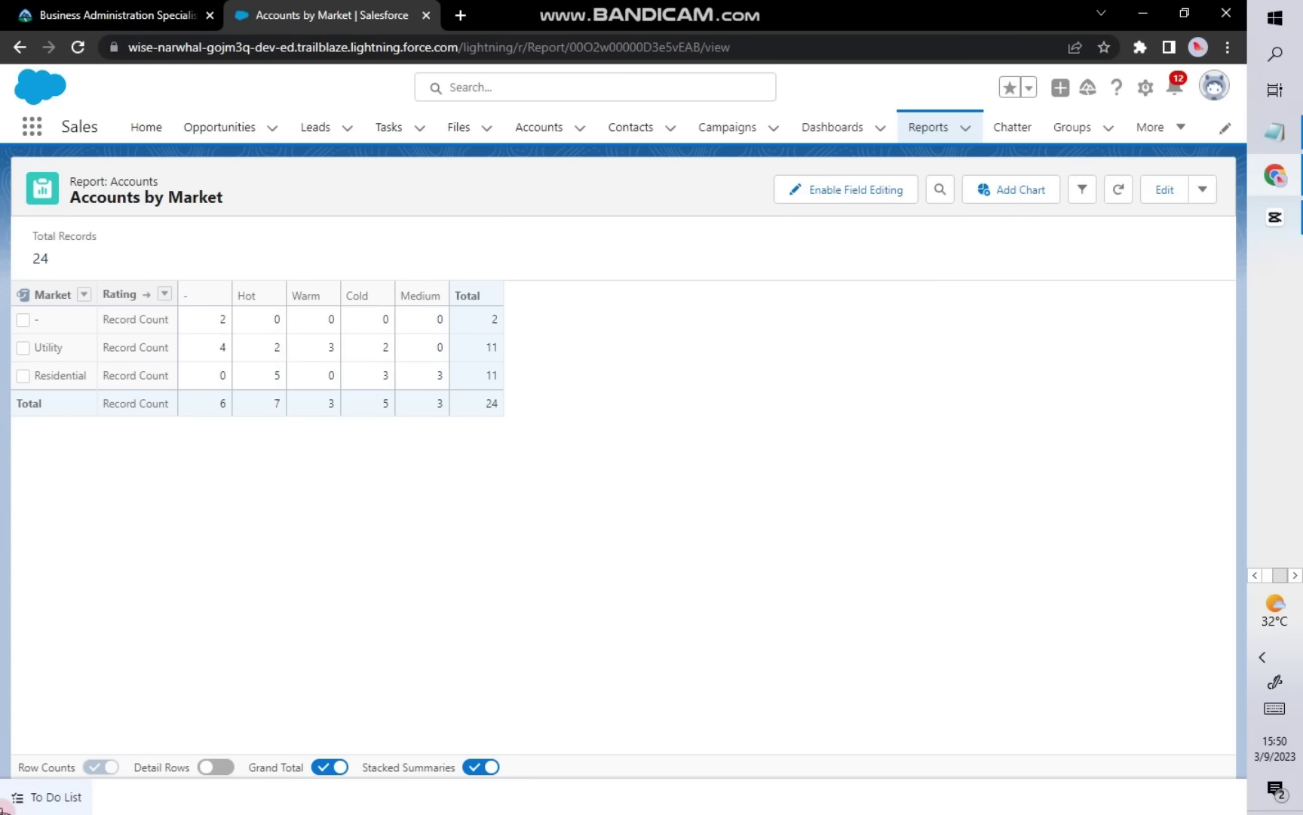
Step: Return to the reports list and read the High Value Residential report requirements on Trailhead
{"action": "left_click", "coordinate": [931, 132]}
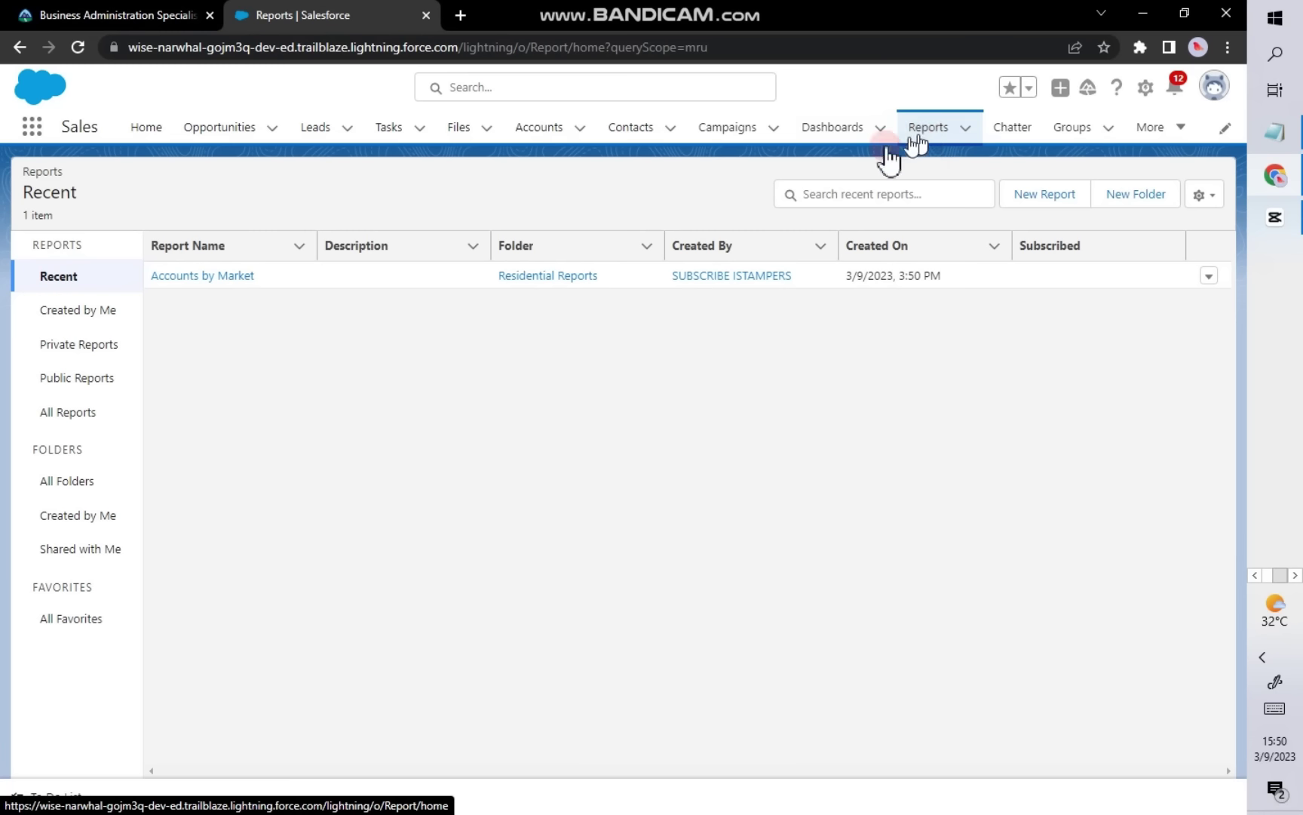
{"action": "left_click", "coordinate": [61, 15]}
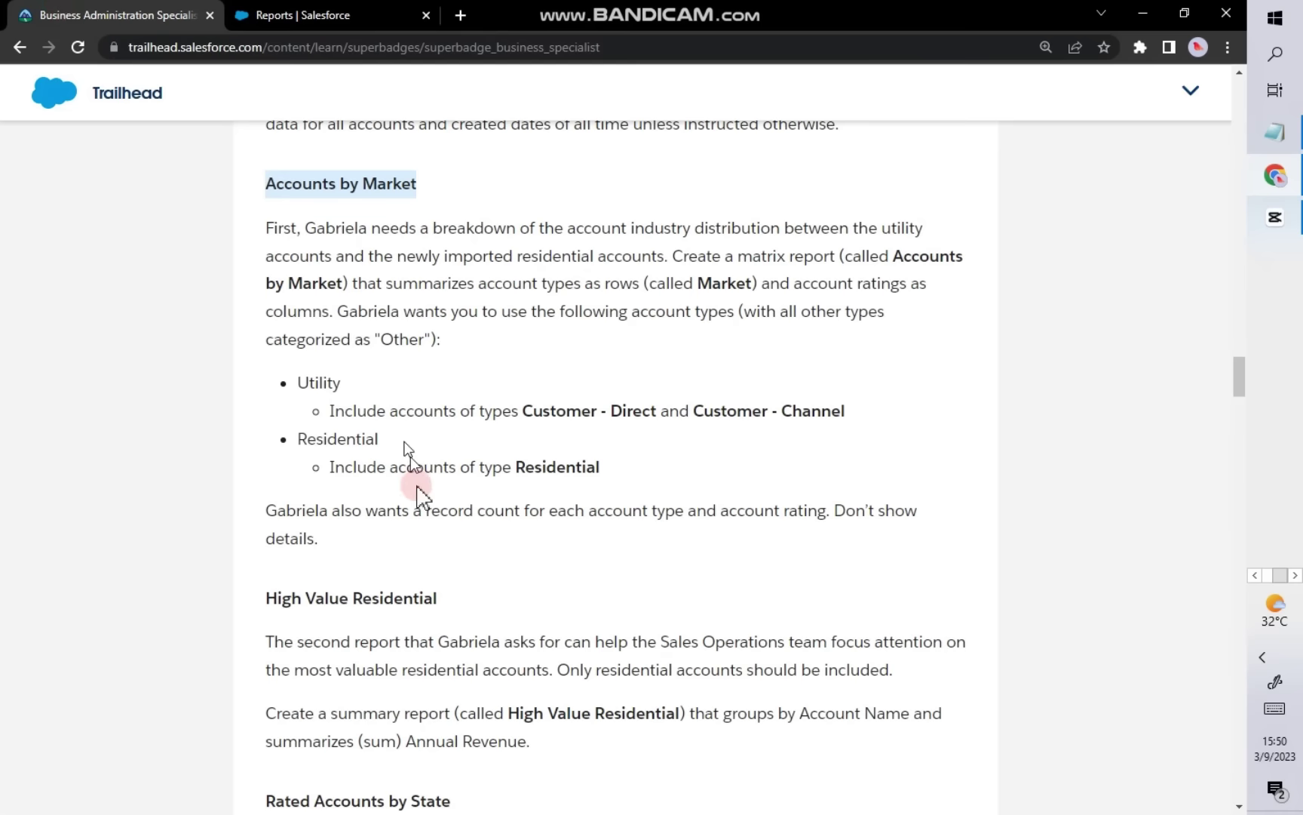
{"action": "scroll", "coordinate": [417, 483], "scroll_direction": "down", "scroll_amount": 3}
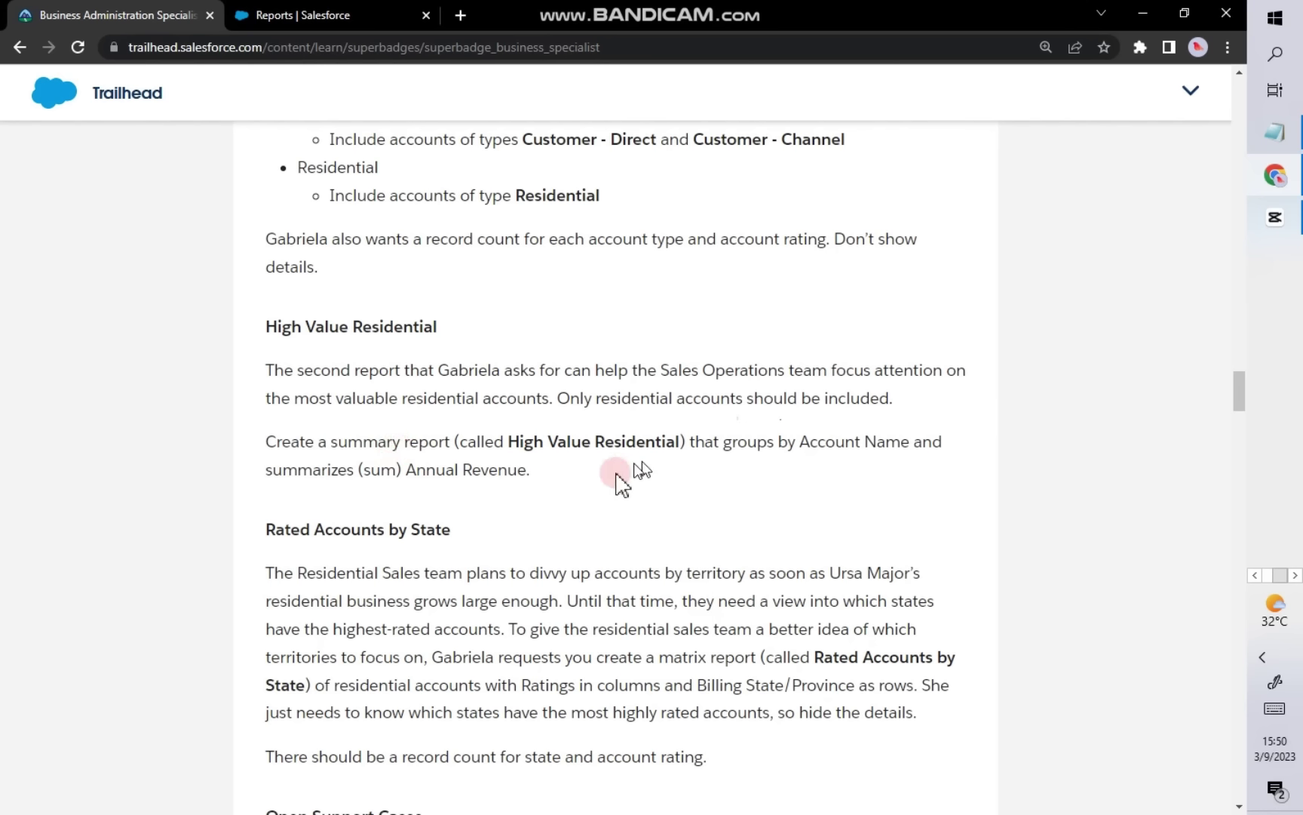
{"action": "left_click", "coordinate": [377, 15]}
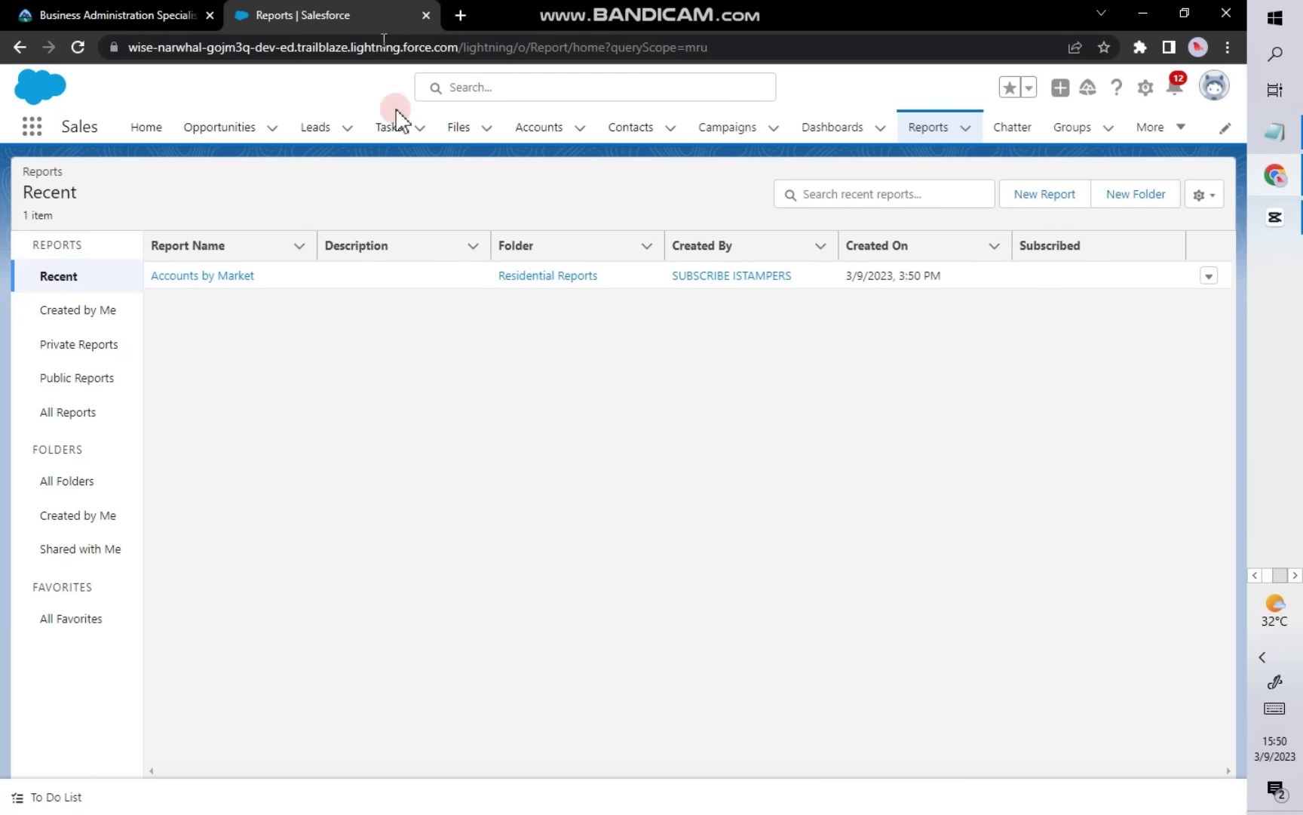
Step: Start a new report based on the Accounts report type
{"action": "left_click", "coordinate": [1026, 200]}
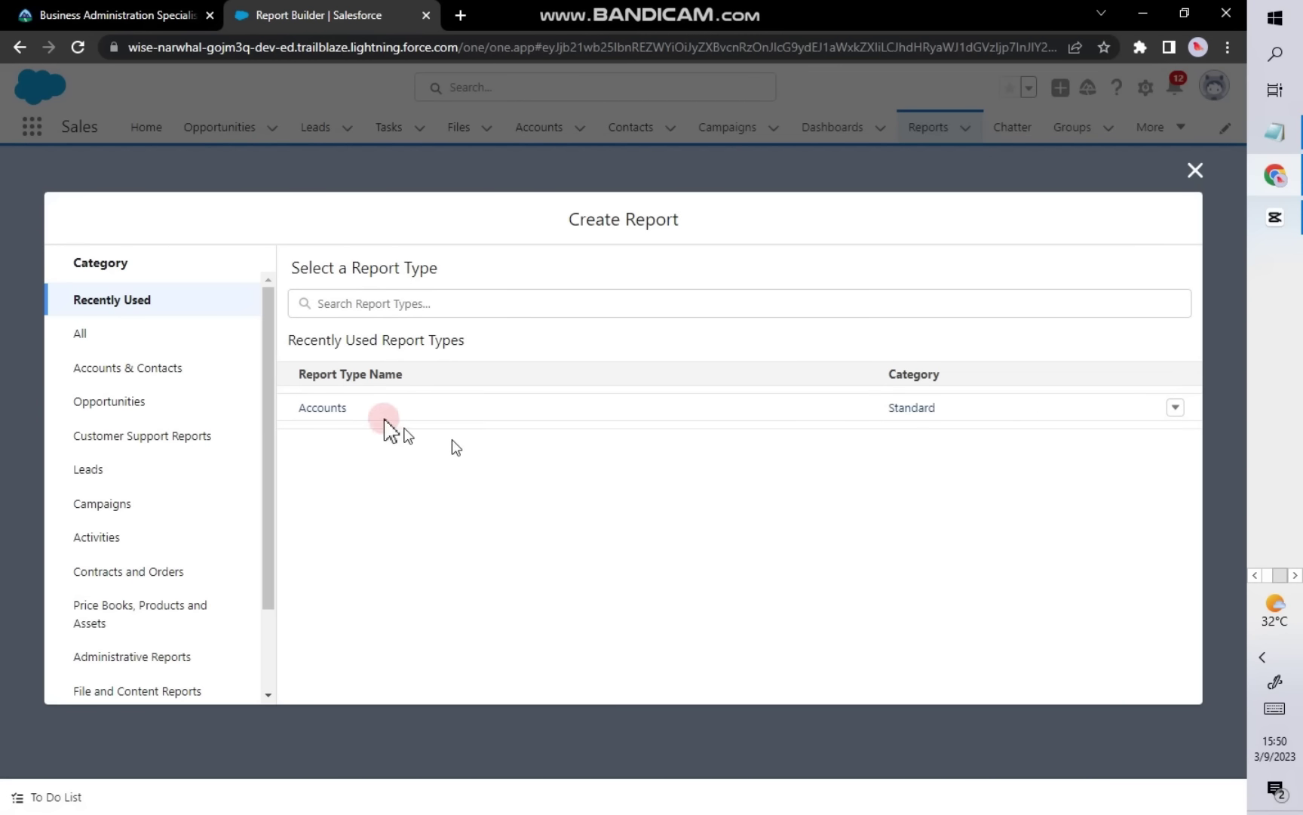
{"action": "left_click", "coordinate": [330, 414]}
{"action": "left_click", "coordinate": [969, 370]}
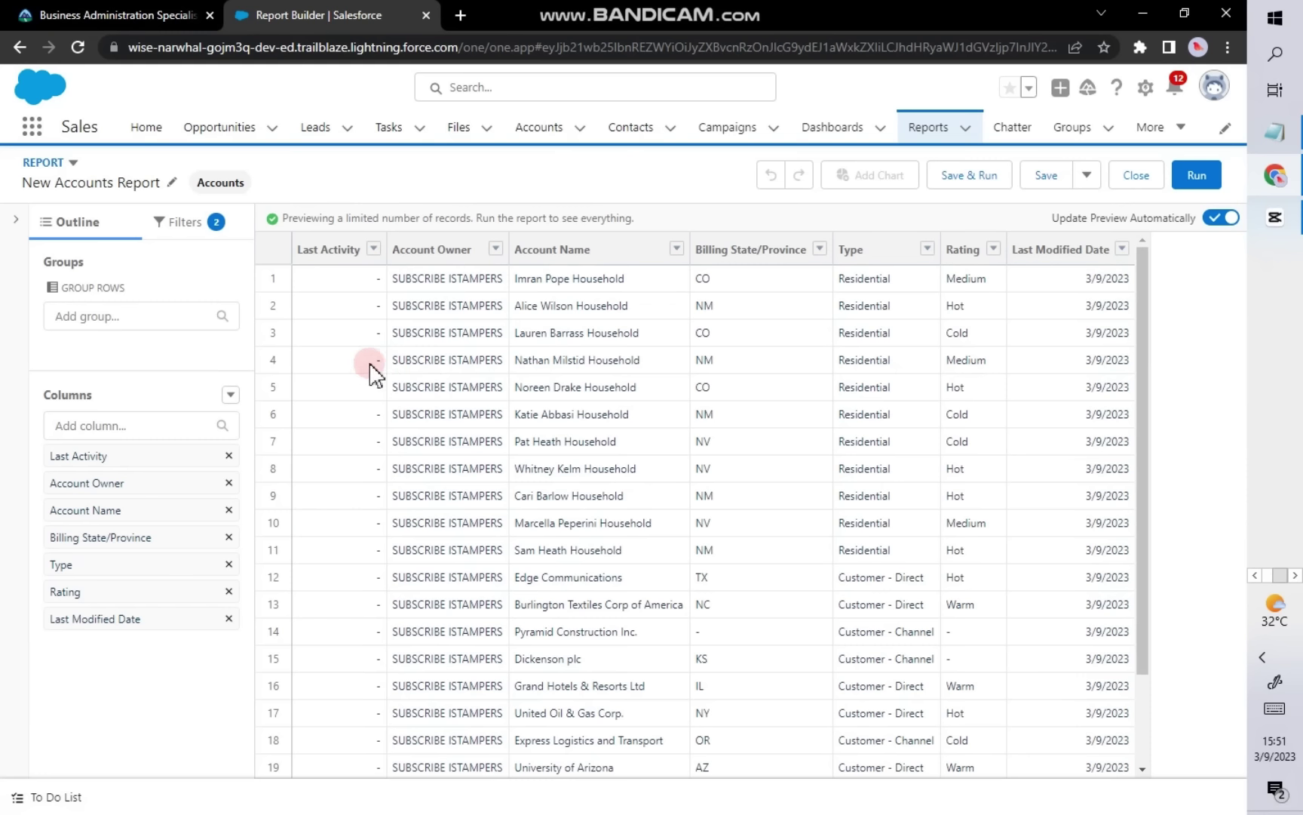
Step: Set the new report's Show Me filter to All accounts and apply it
{"action": "left_click", "coordinate": [176, 228]}
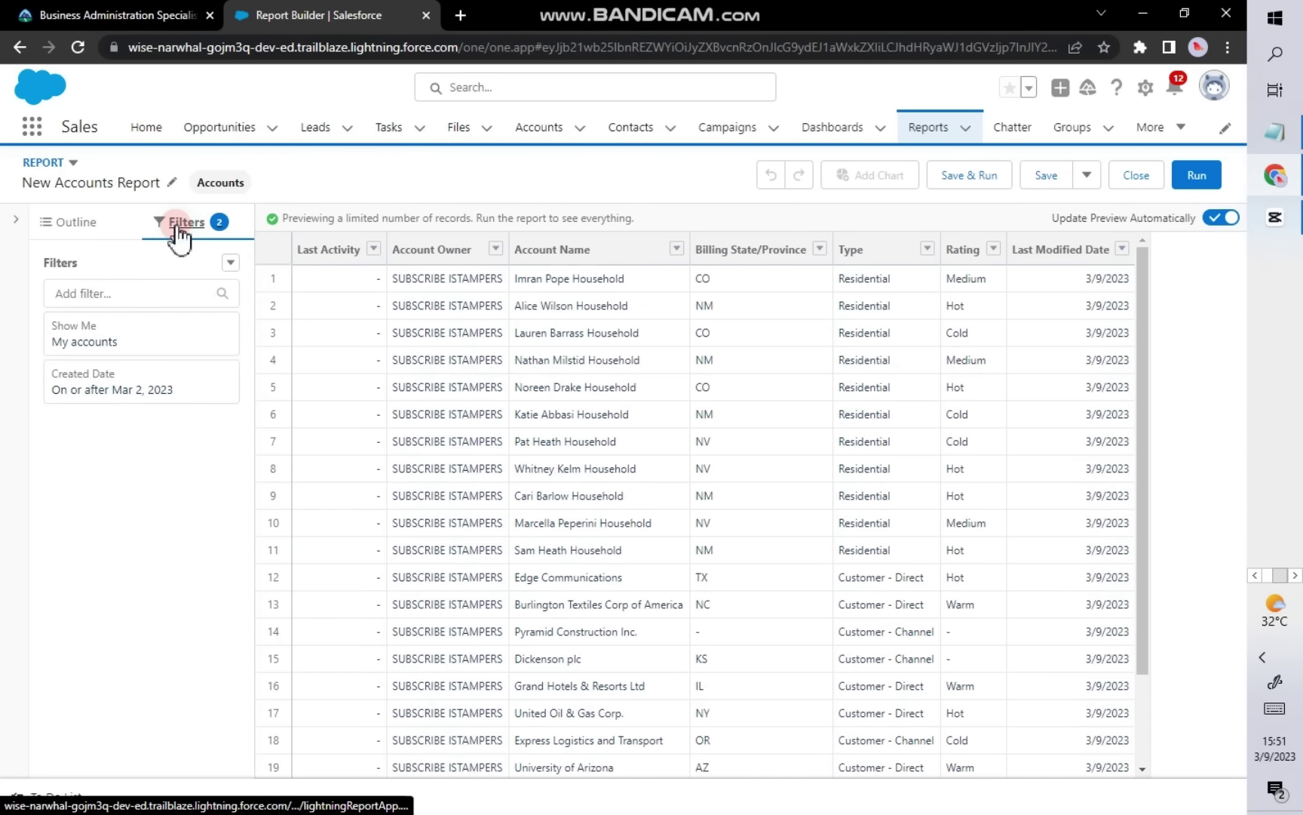
{"action": "left_click", "coordinate": [131, 343]}
{"action": "left_click", "coordinate": [332, 351]}
{"action": "left_click", "coordinate": [341, 451]}
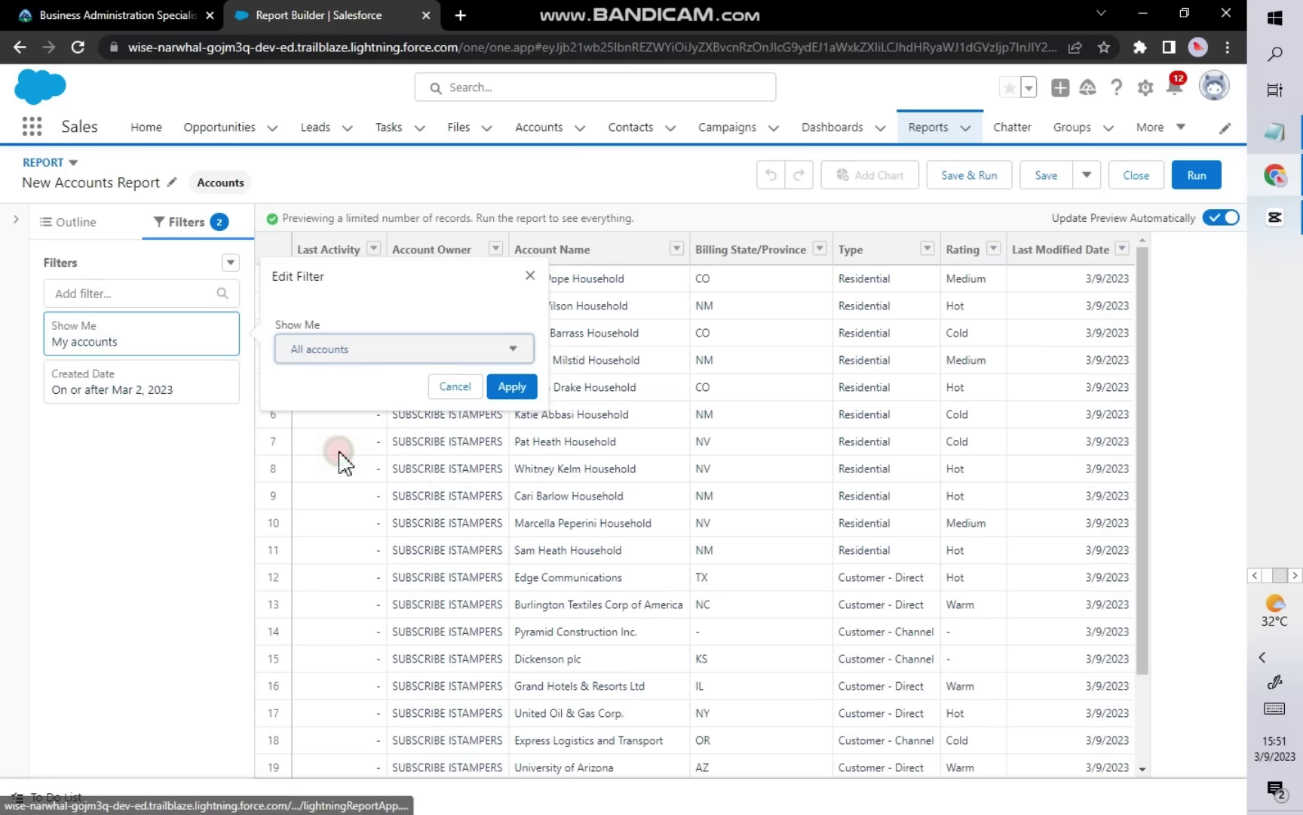
{"action": "left_click", "coordinate": [513, 386]}
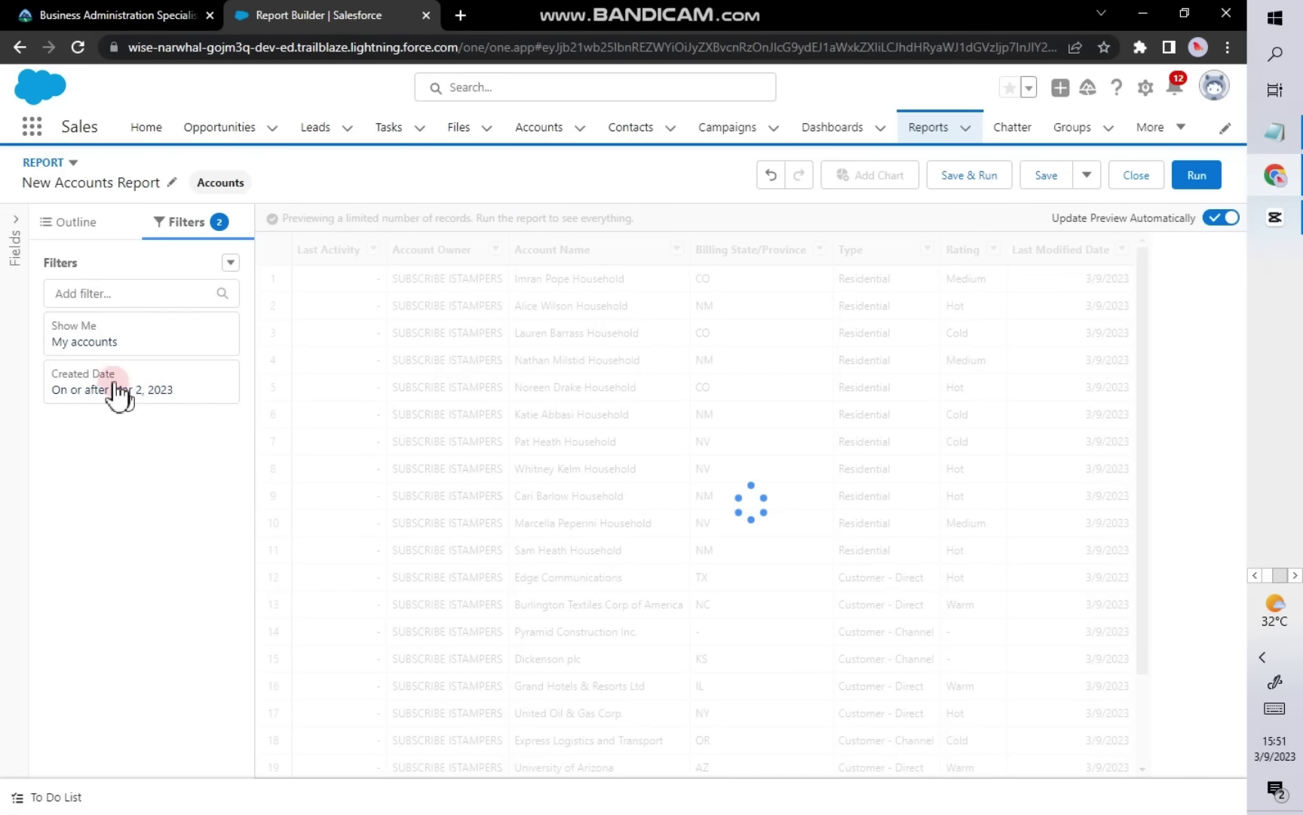
Step: Set the new report's Created Date filter range to All Time and apply it
{"action": "left_click", "coordinate": [81, 393]}
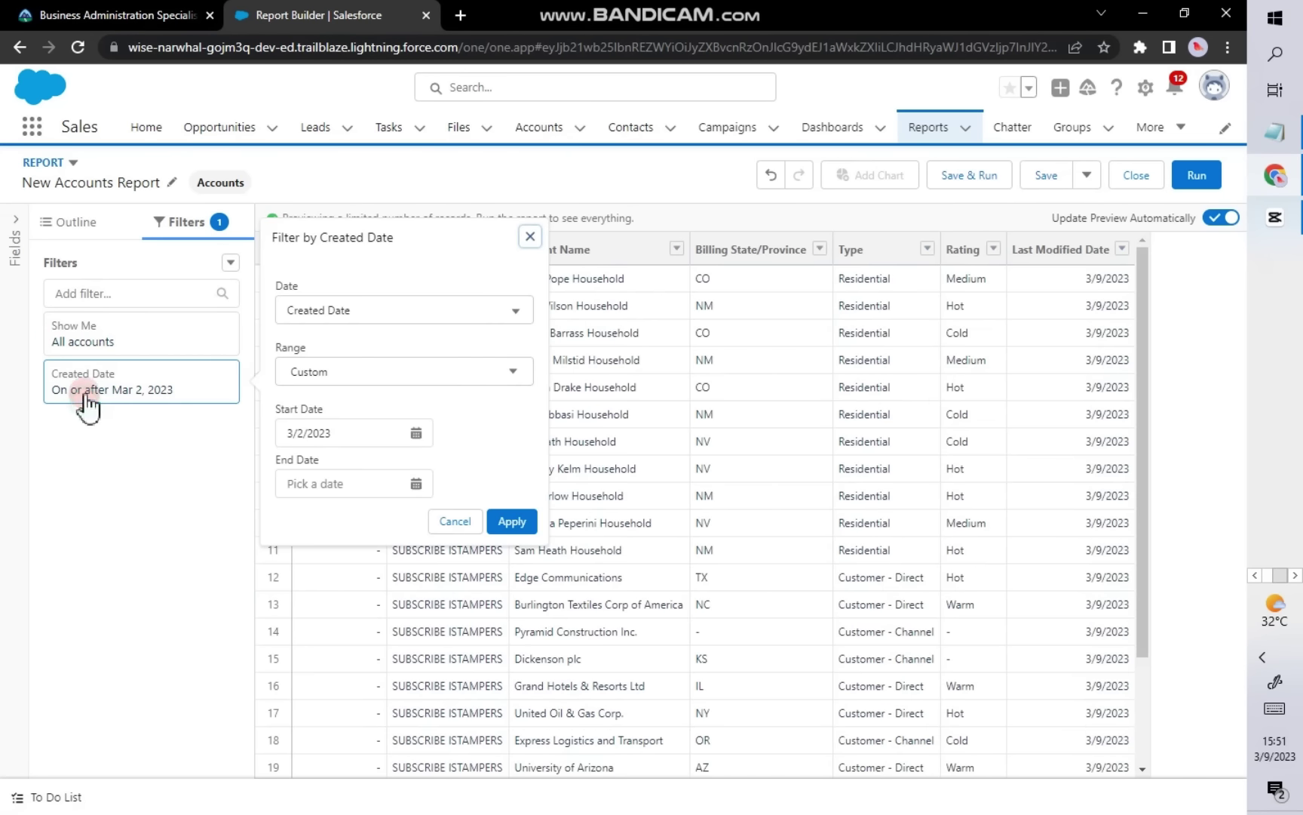
{"action": "left_click", "coordinate": [331, 374]}
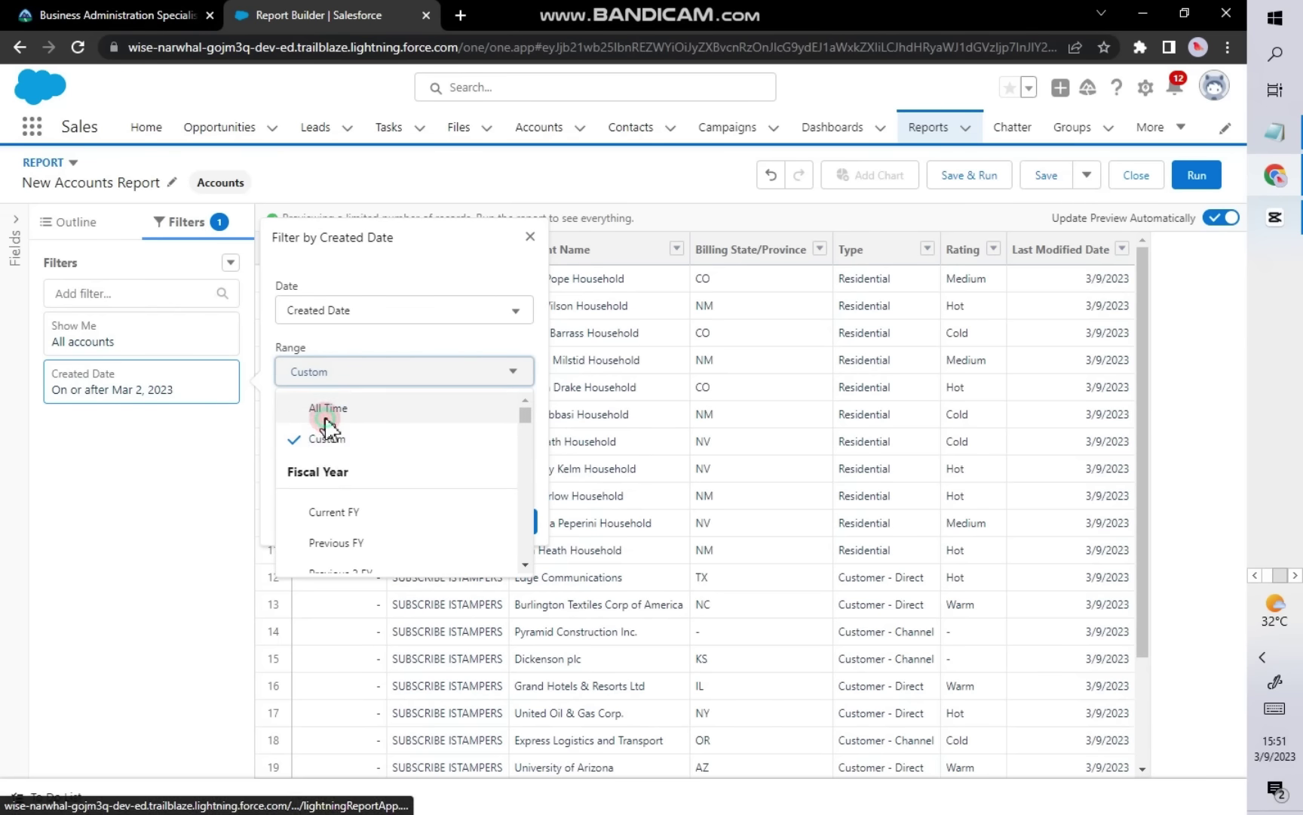
{"action": "left_click", "coordinate": [326, 417]}
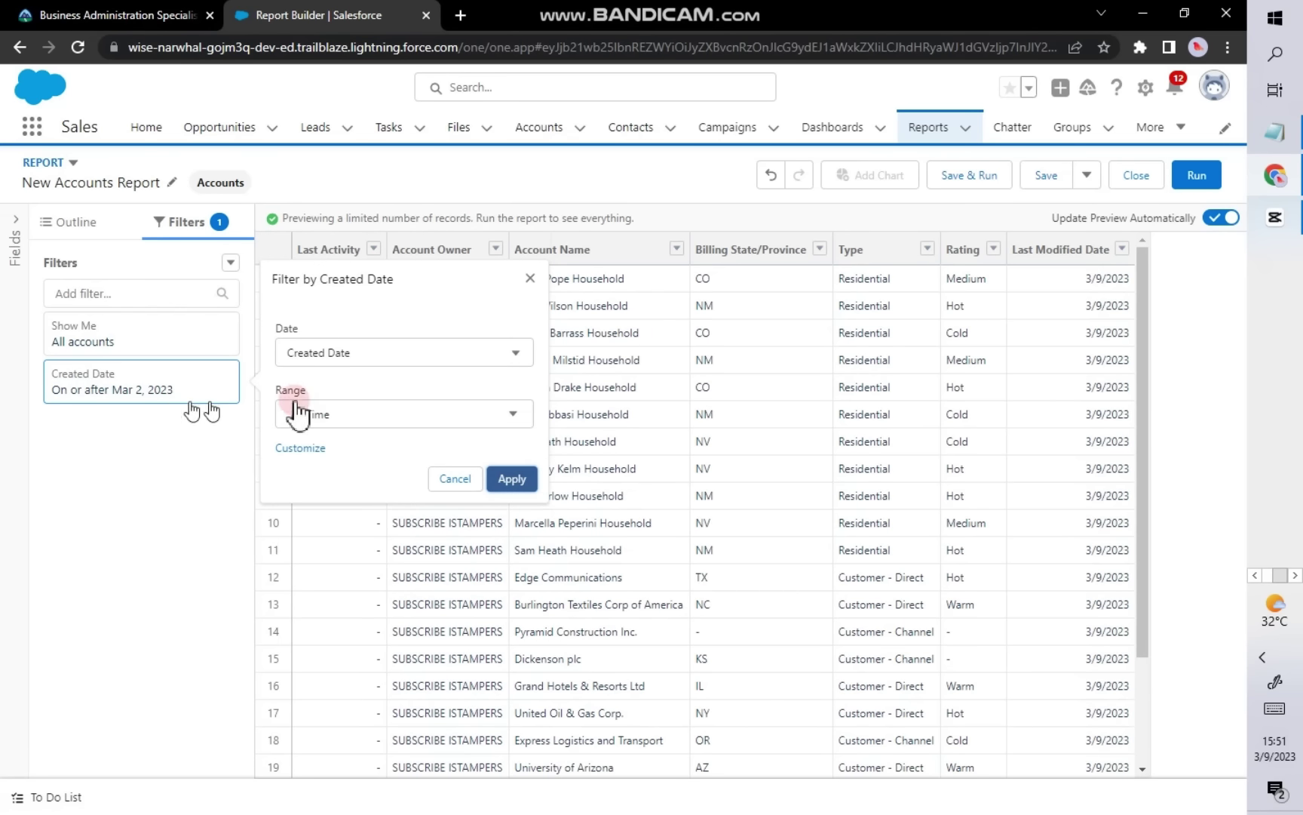
{"action": "left_click", "coordinate": [498, 478]}
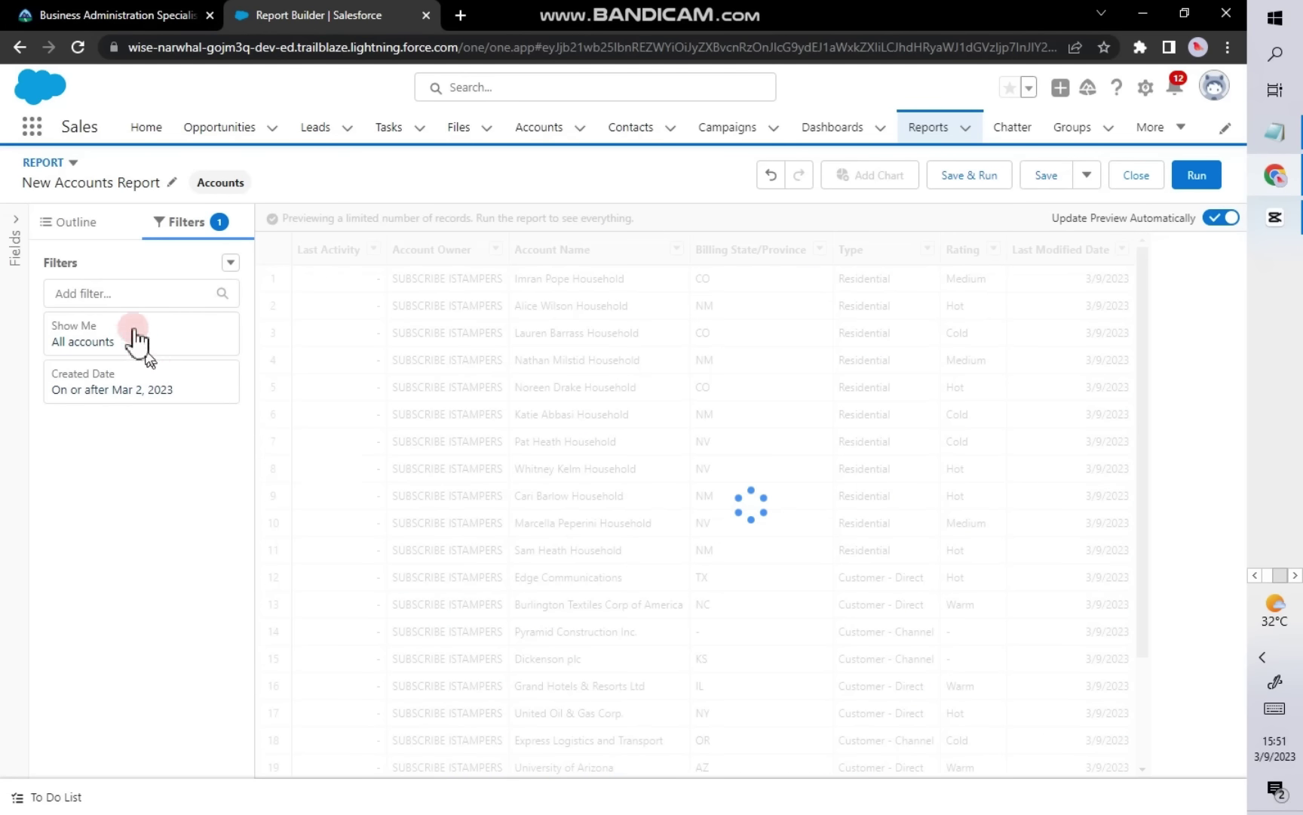
Step: Add a filter to the accounts report where Type equals Residential and apply it
{"action": "left_click", "coordinate": [110, 302]}
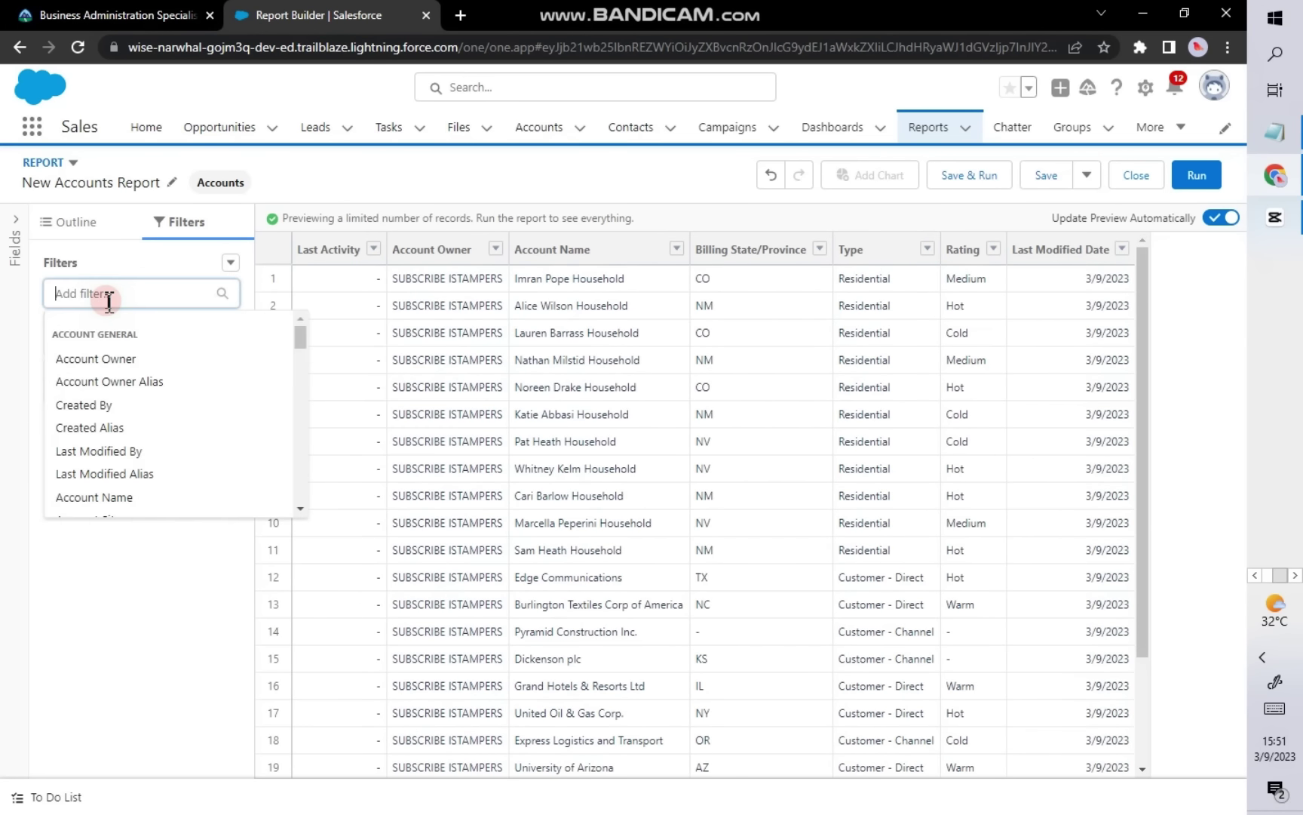
{"action": "type", "text": "ty"}
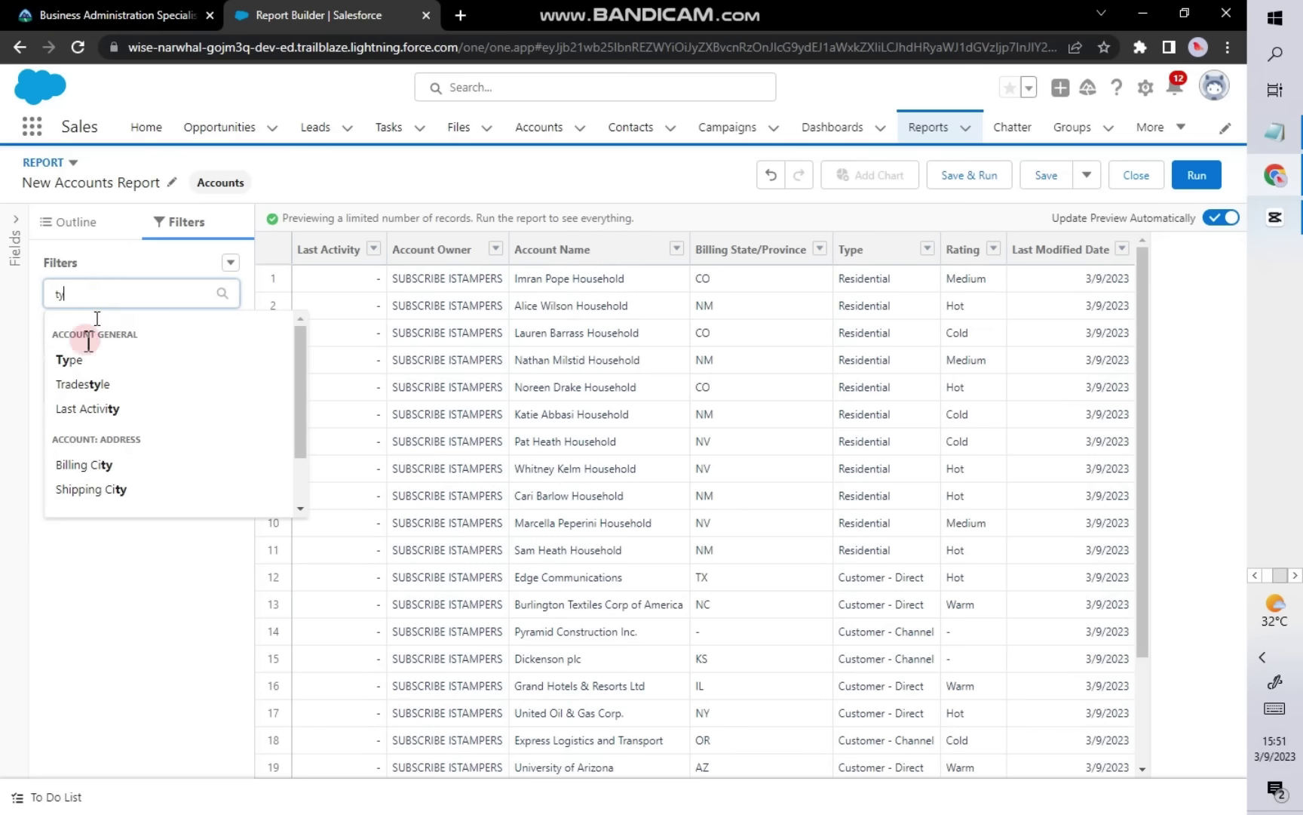
{"action": "left_click", "coordinate": [68, 360]}
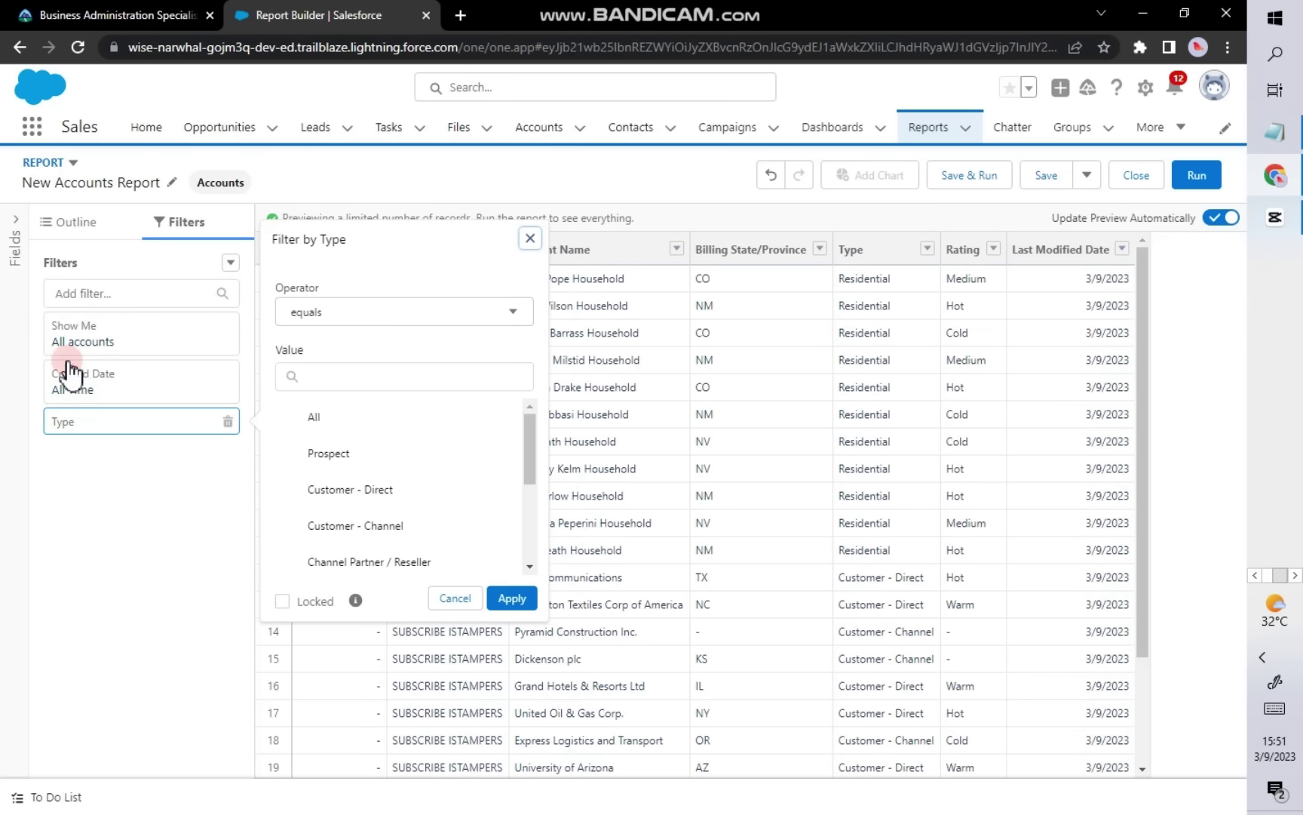
{"action": "left_click", "coordinate": [291, 326]}
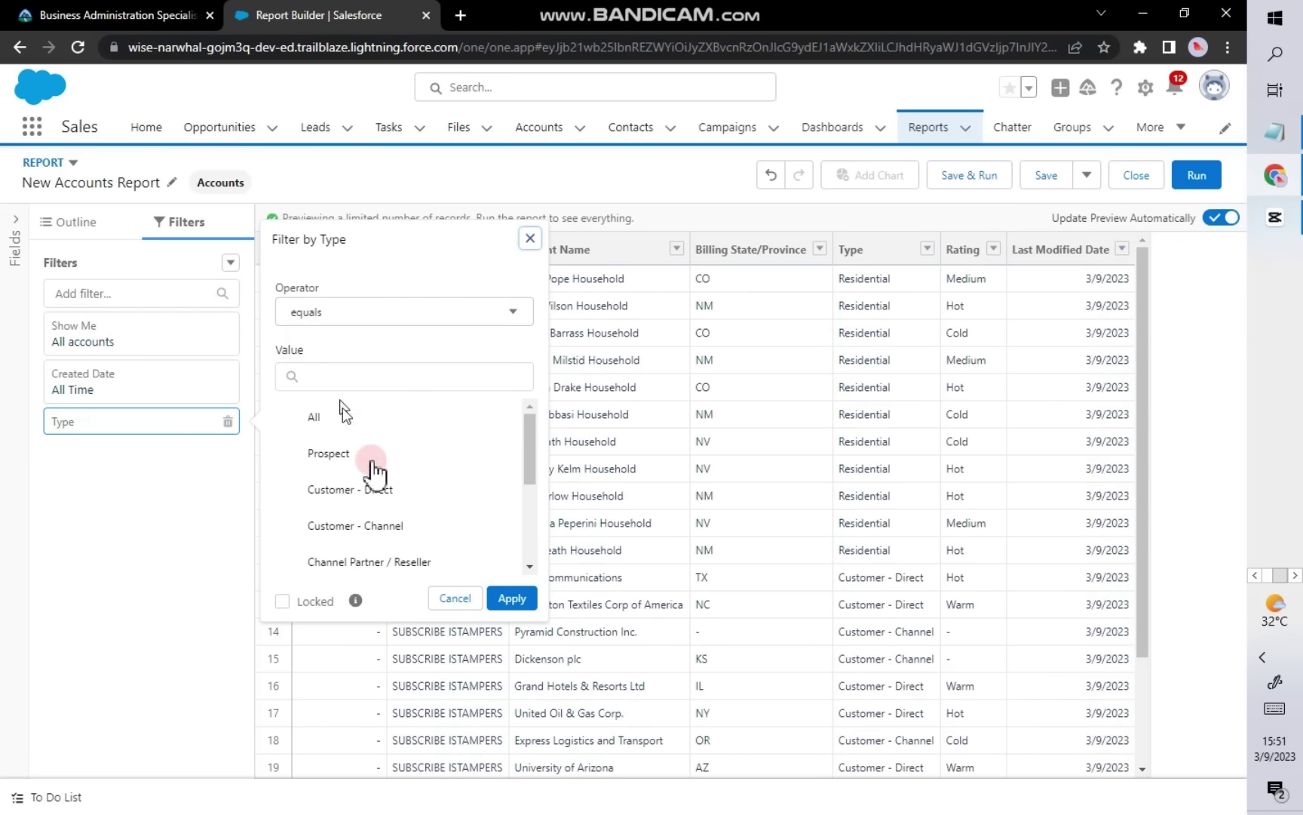
{"action": "scroll", "coordinate": [372, 465], "scroll_direction": "down", "scroll_amount": 3}
{"action": "left_click", "coordinate": [315, 532]}
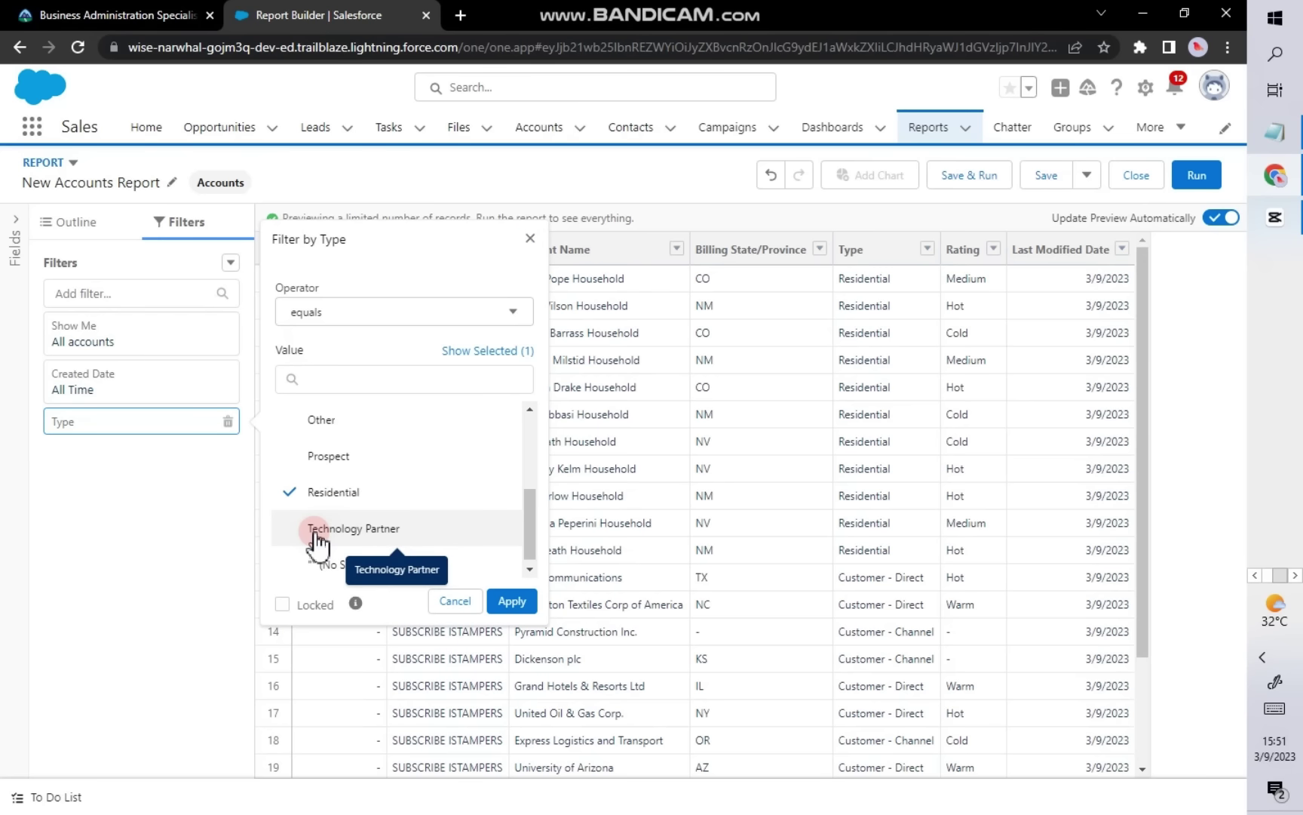
{"action": "left_click", "coordinate": [510, 602]}
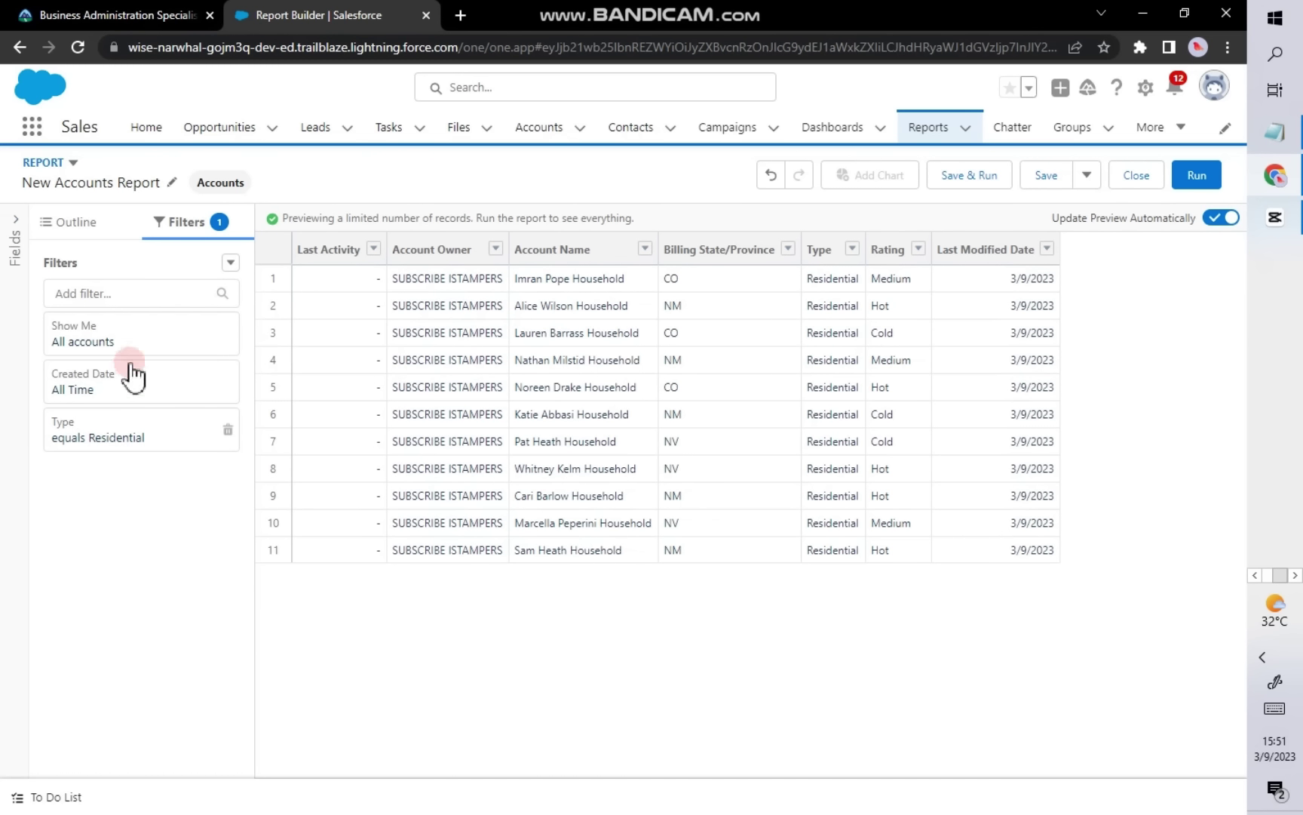
Step: Group the report rows by Account Name
{"action": "left_click", "coordinate": [85, 221]}
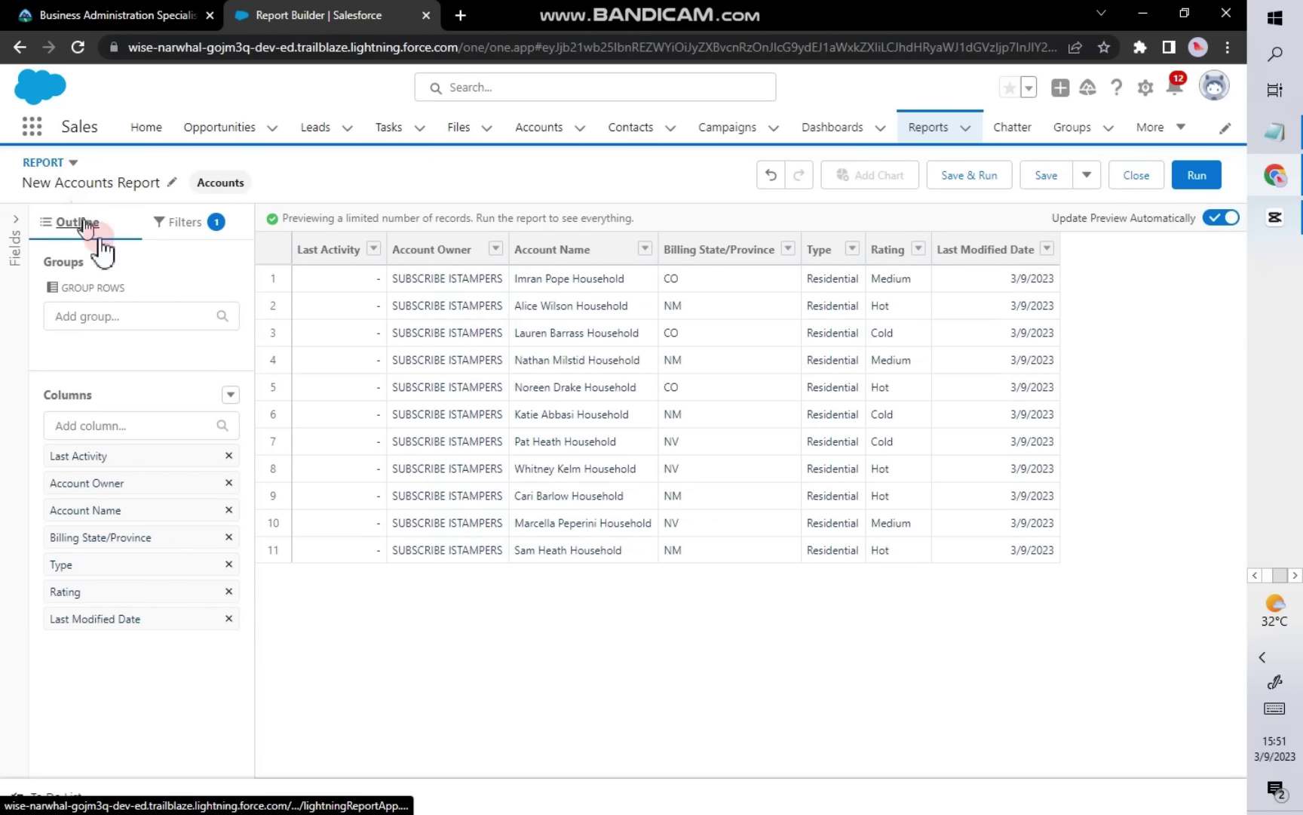
{"action": "left_click", "coordinate": [118, 316]}
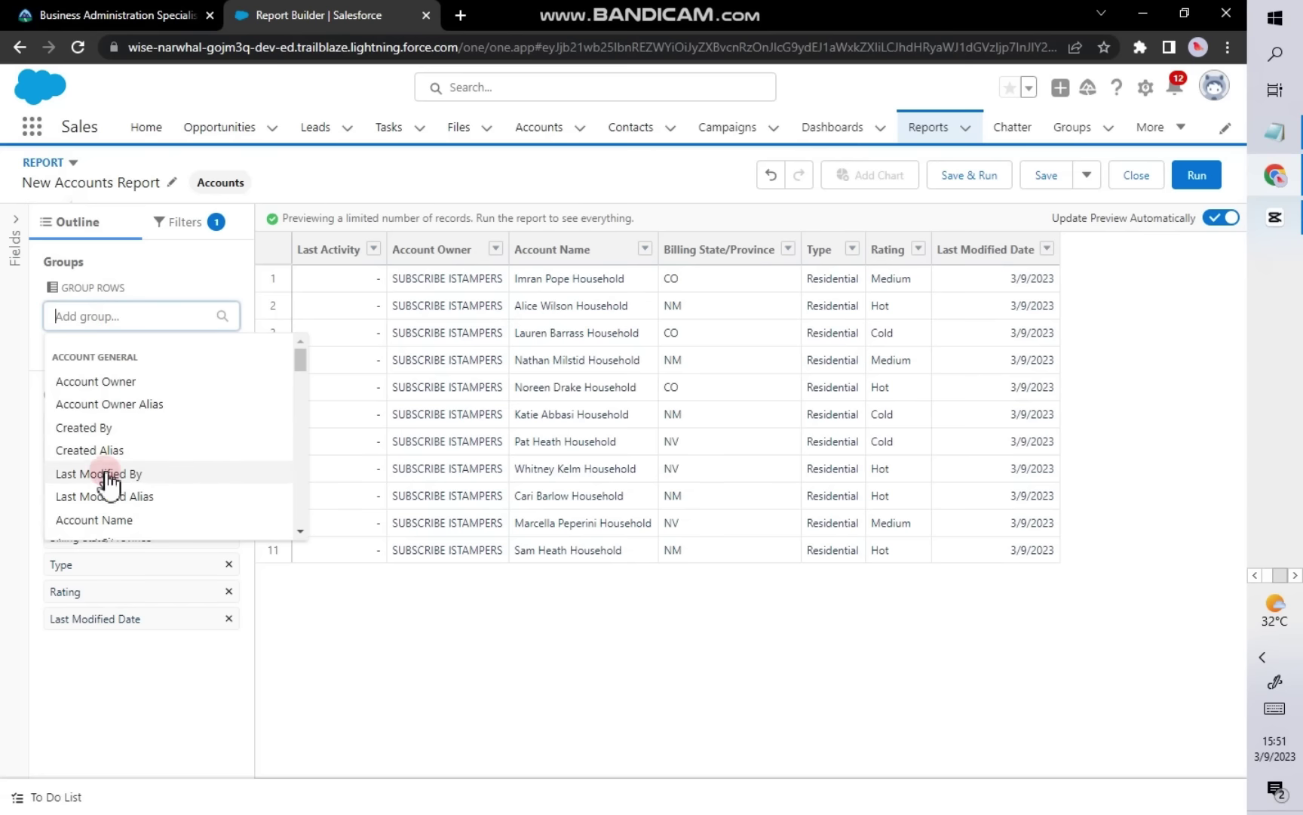
{"action": "scroll", "coordinate": [105, 476], "scroll_direction": "down", "scroll_amount": 3}
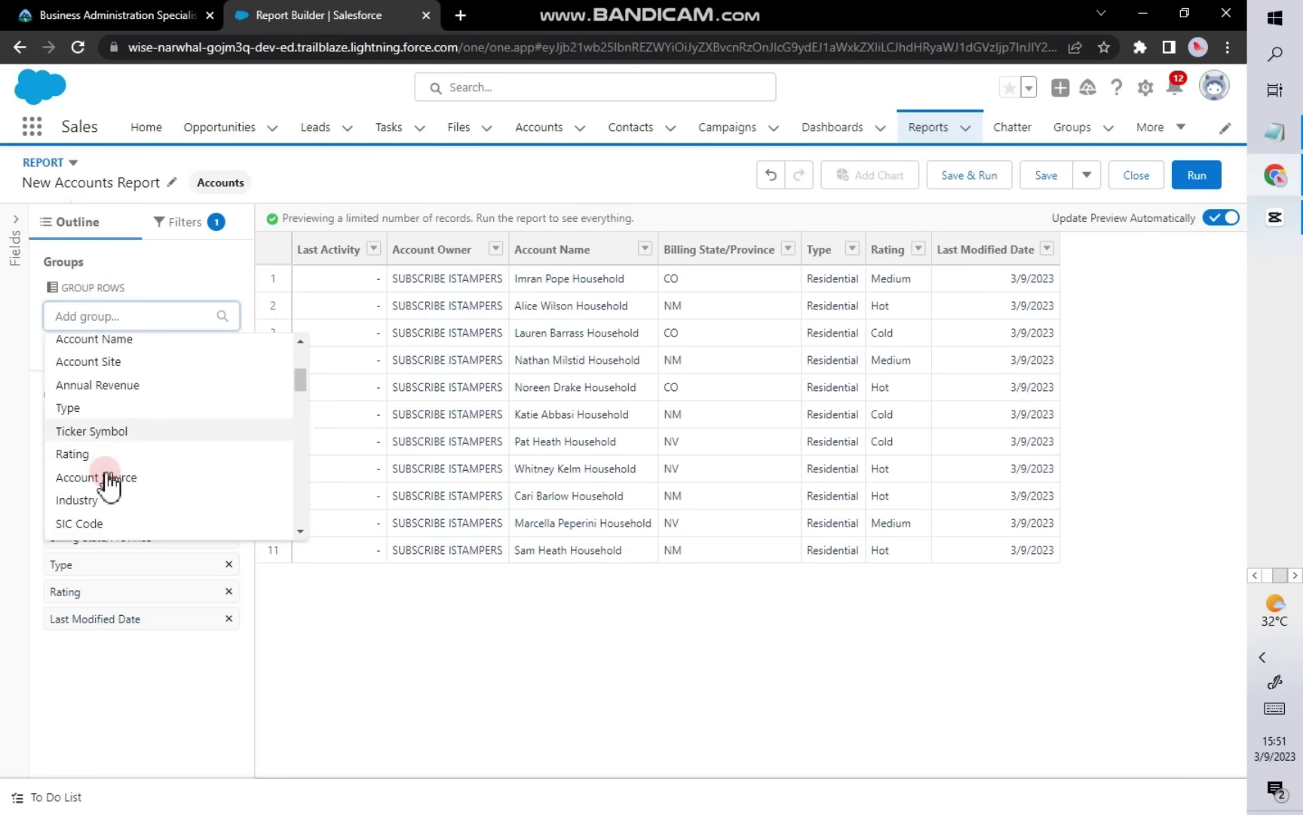
{"action": "left_click", "coordinate": [113, 341]}
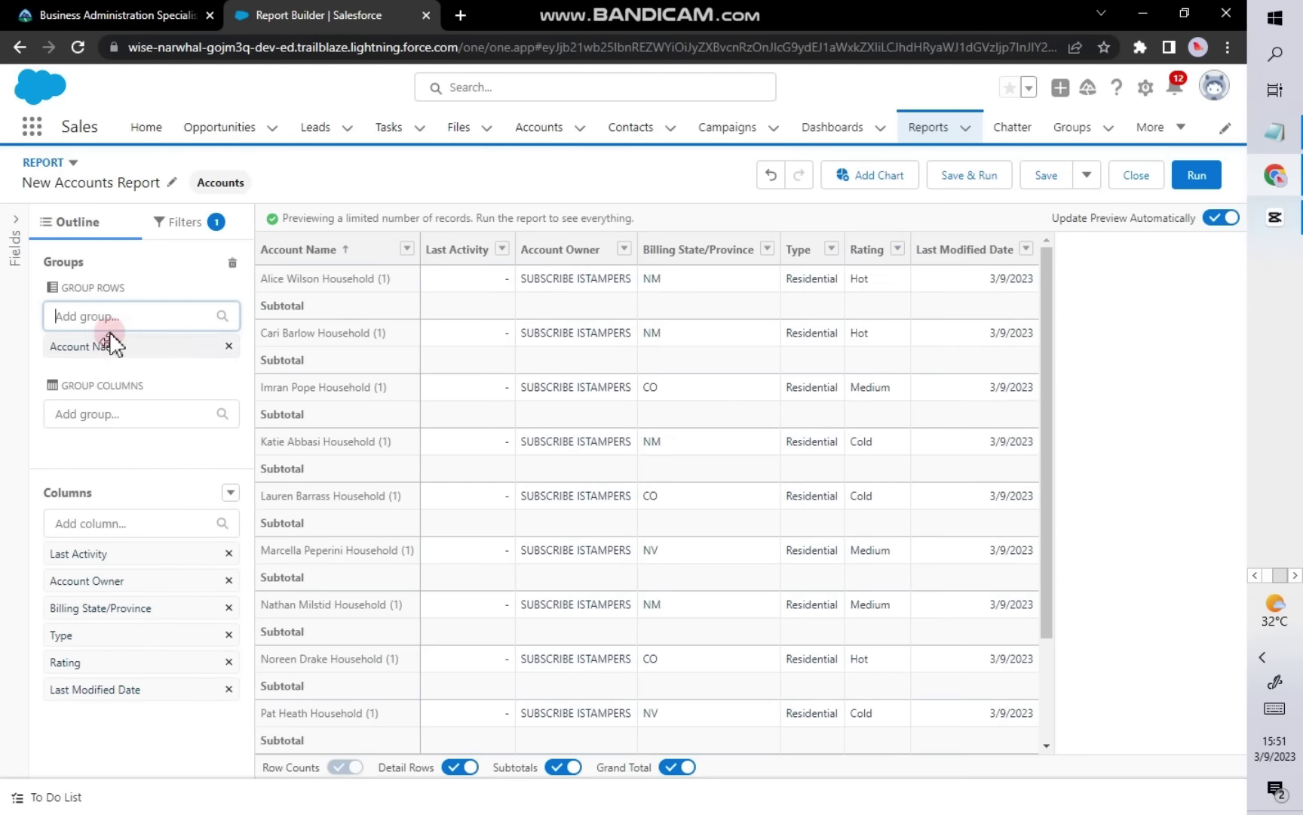
{"action": "type", "text": "pr"}
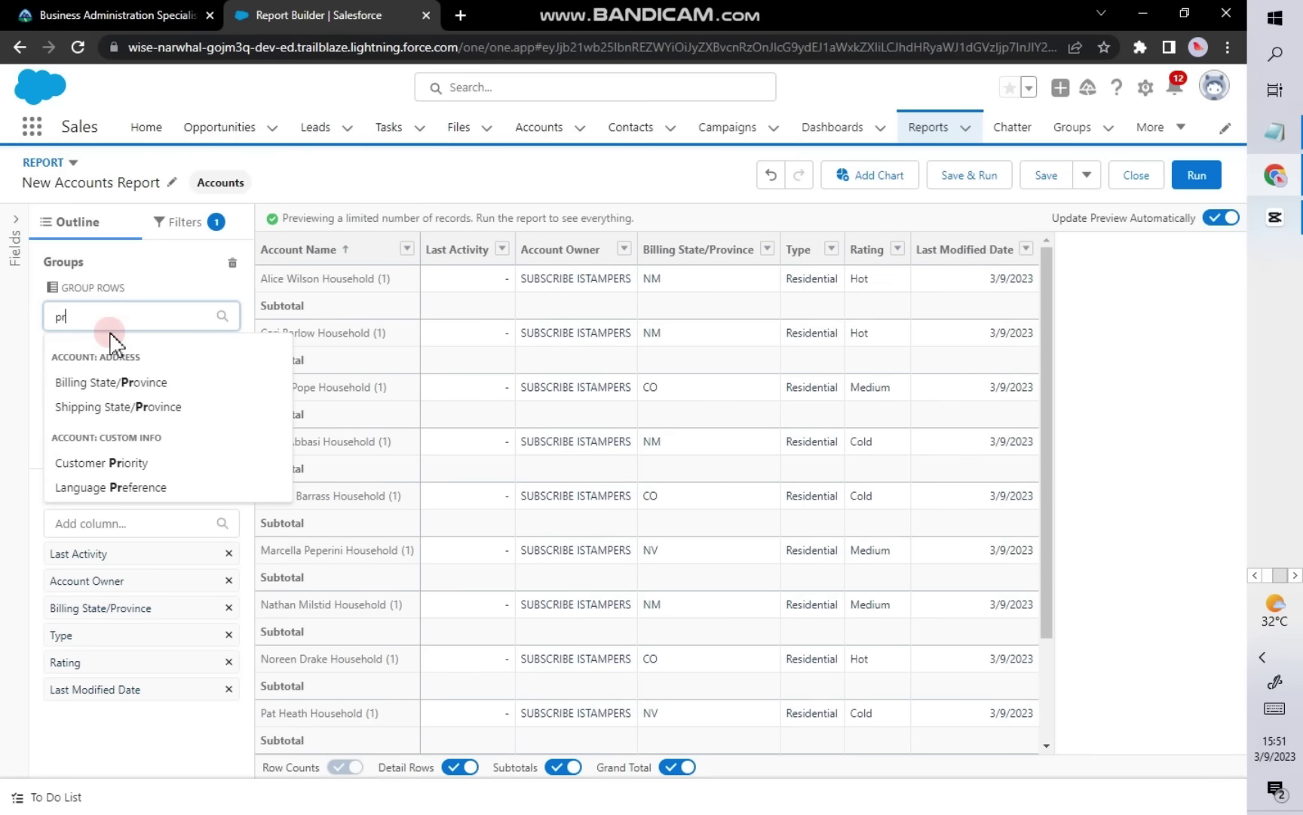
{"action": "type", "text": "io"}
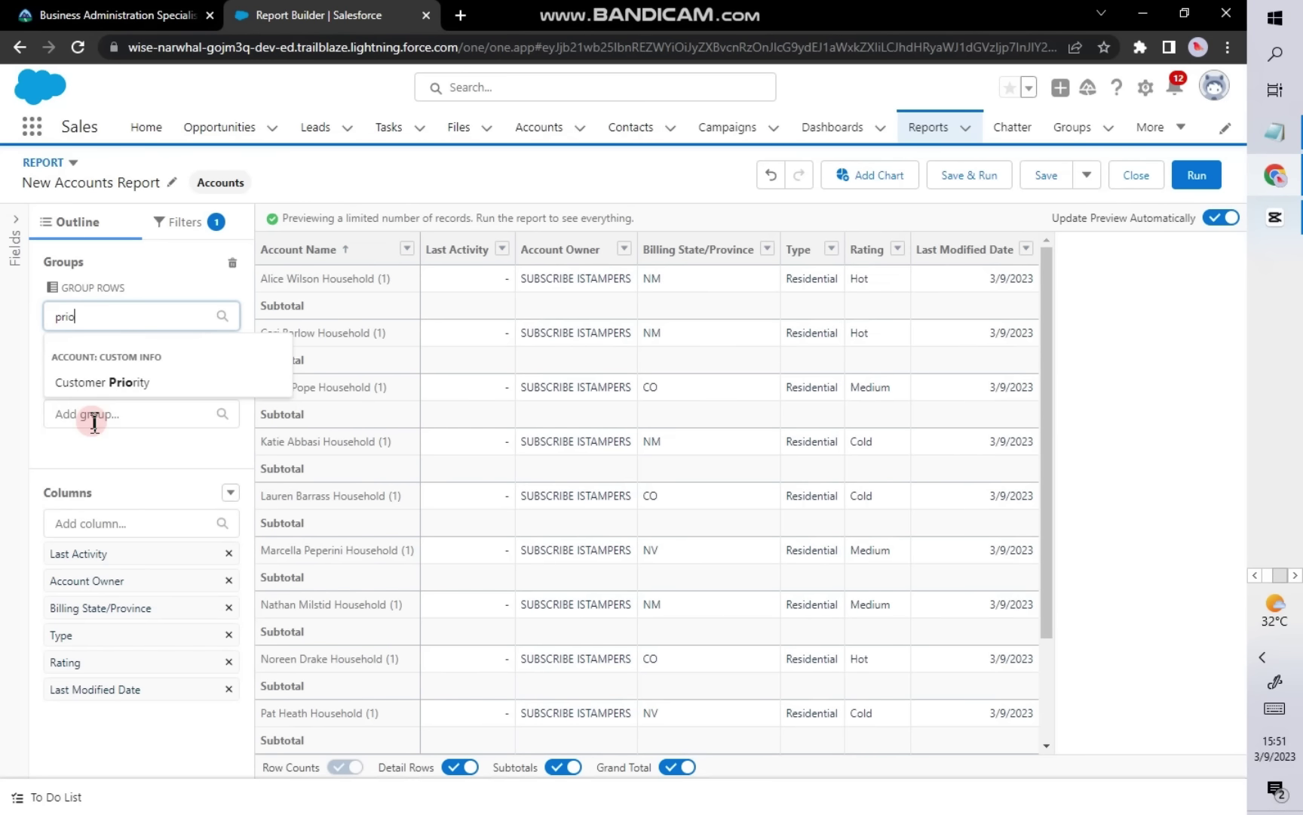
{"action": "key", "text": "BackSpace"}
{"action": "key", "text": "BackSpace"}
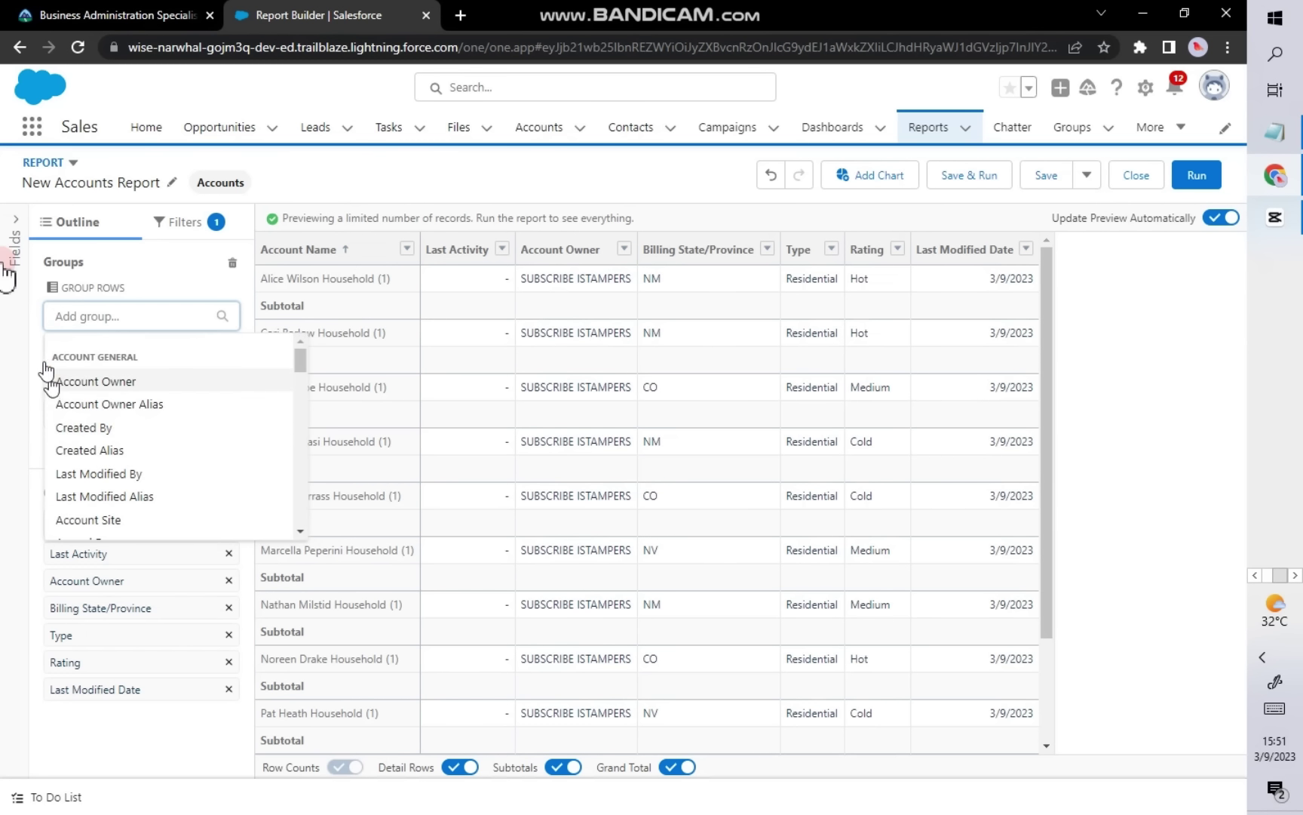
{"action": "left_click", "coordinate": [17, 309]}
{"action": "left_click", "coordinate": [20, 317]}
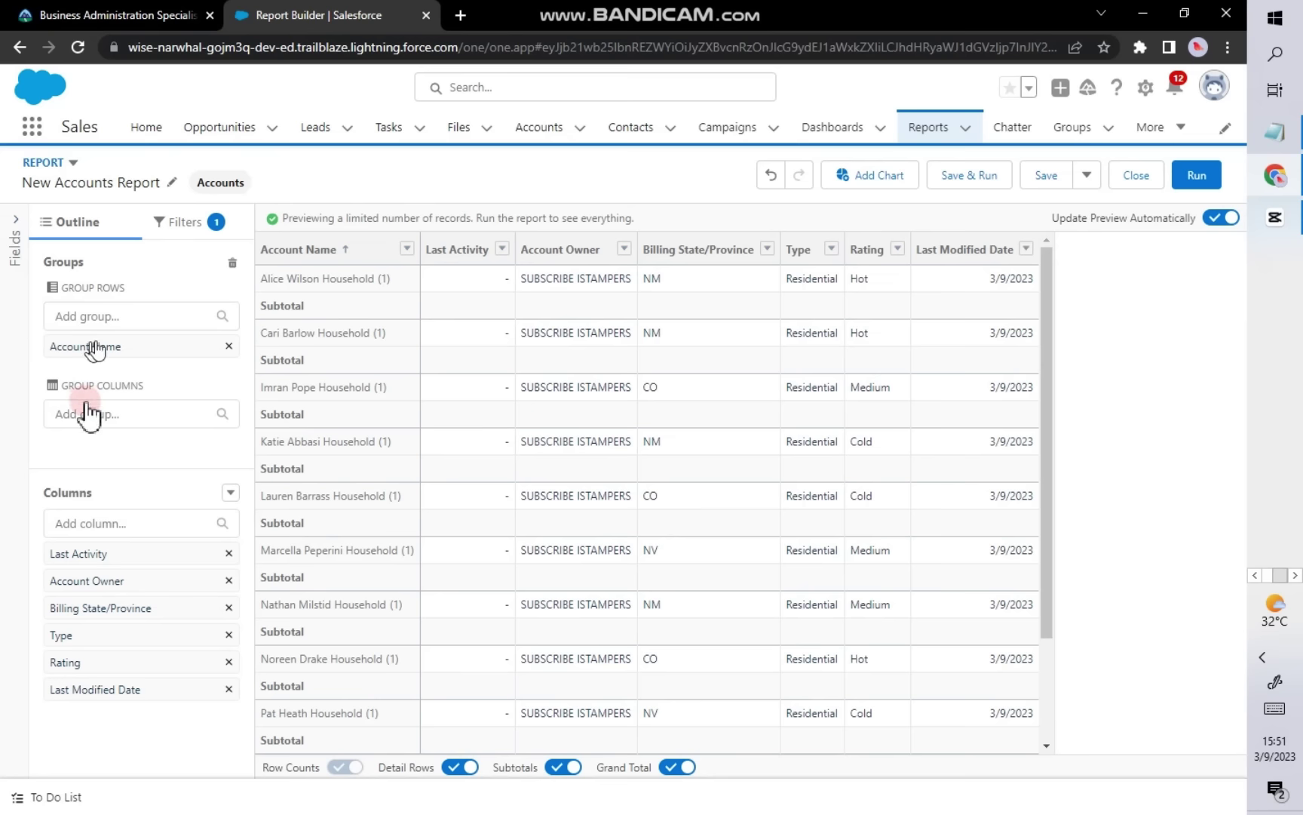
{"action": "left_click", "coordinate": [89, 407]}
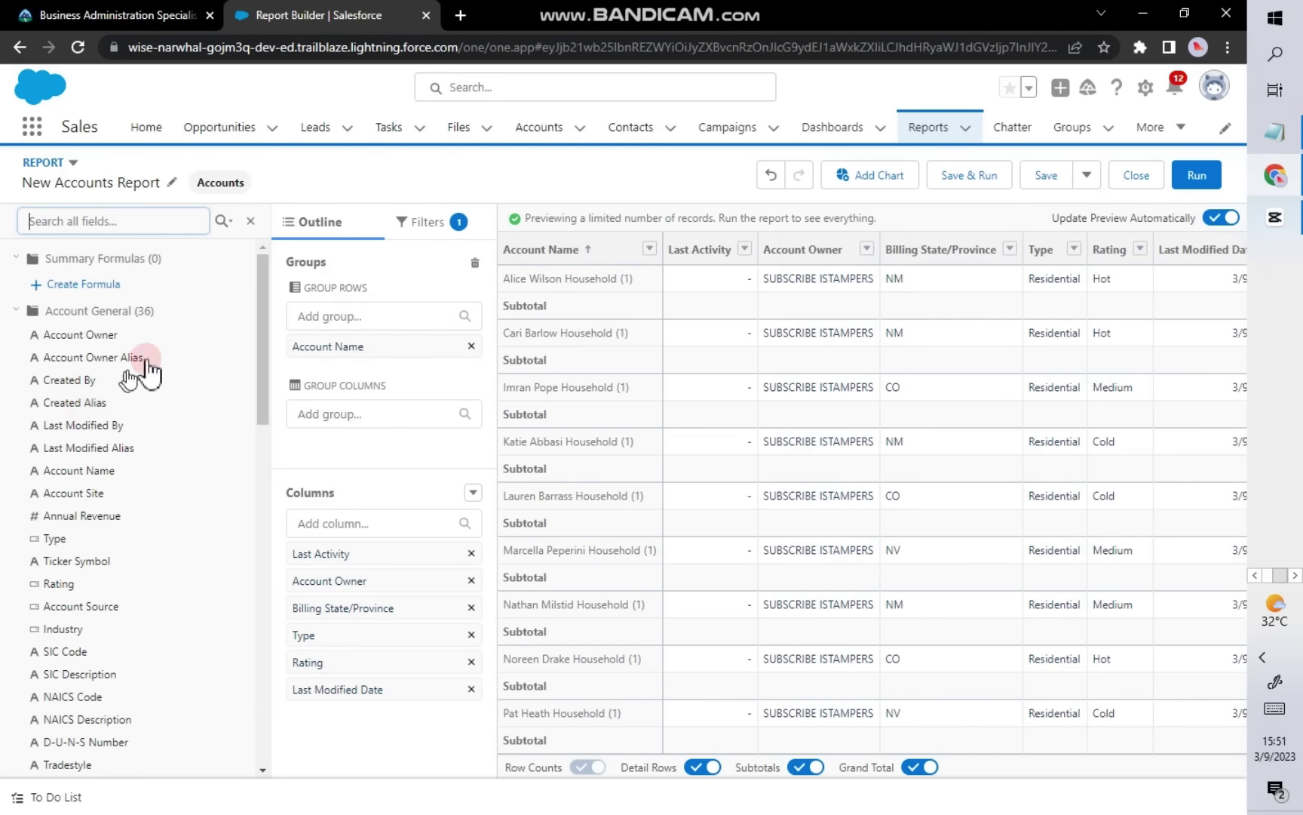
{"action": "left_click", "coordinate": [250, 221]}
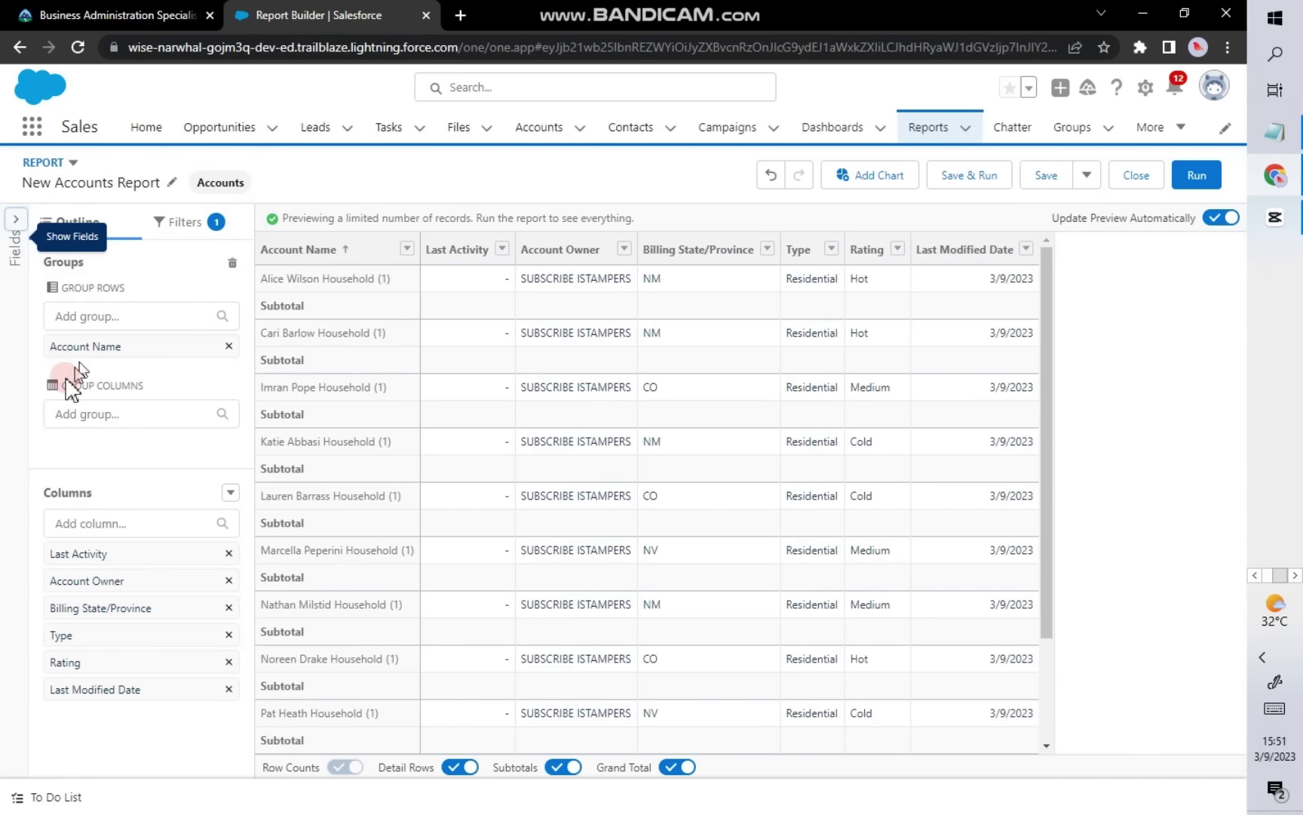
{"action": "left_click", "coordinate": [13, 226]}
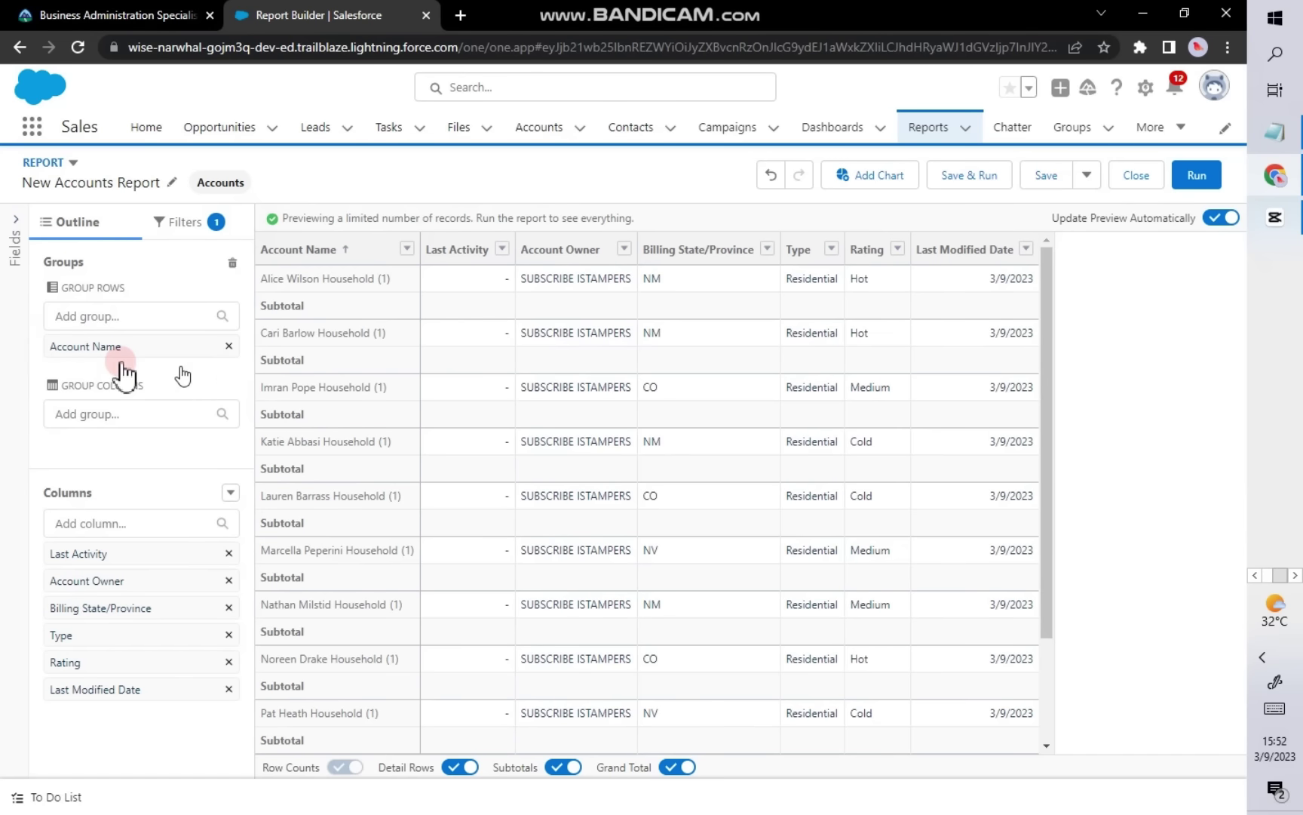
{"action": "left_click", "coordinate": [252, 222]}
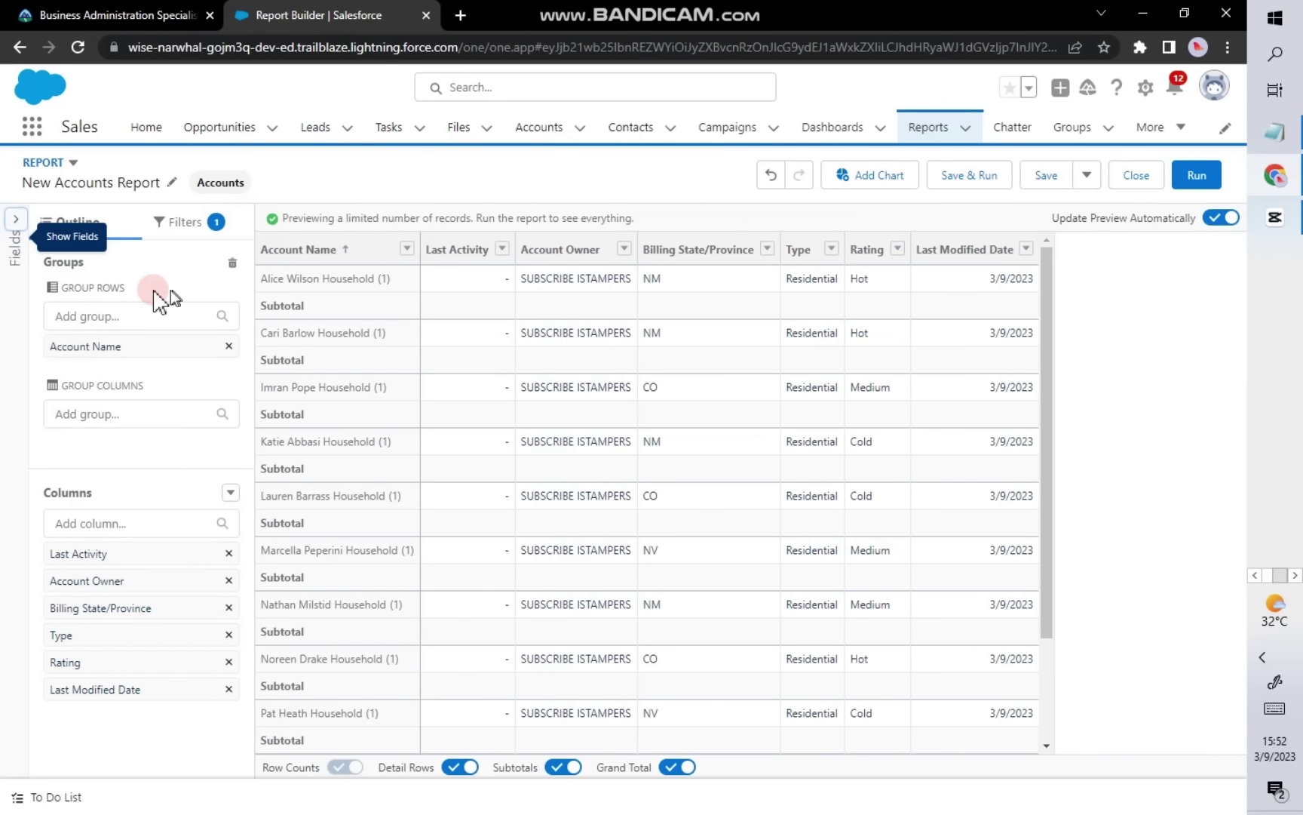
Step: Try grouping the report columns by Billing State/Province and remove that column grouping again
{"action": "left_click", "coordinate": [112, 427]}
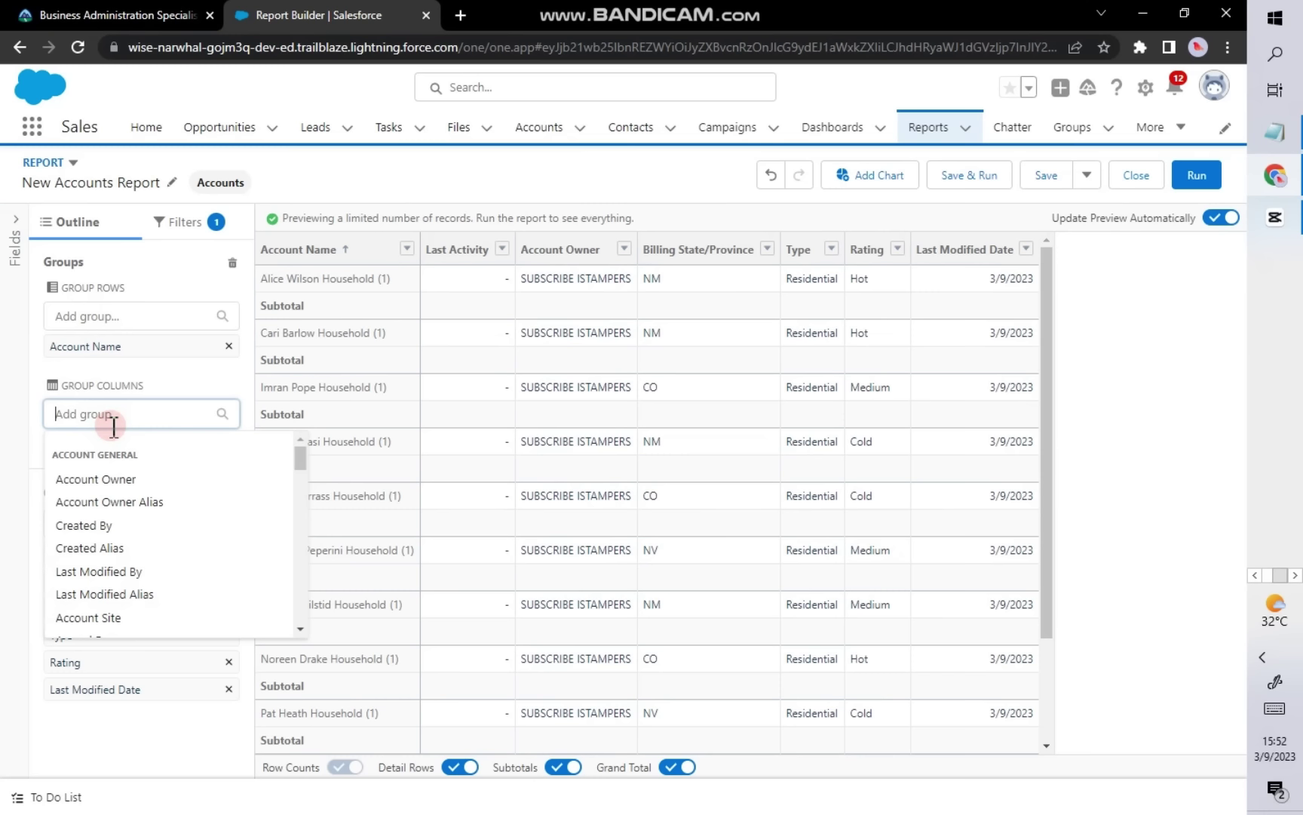
{"action": "type", "text": "bi"}
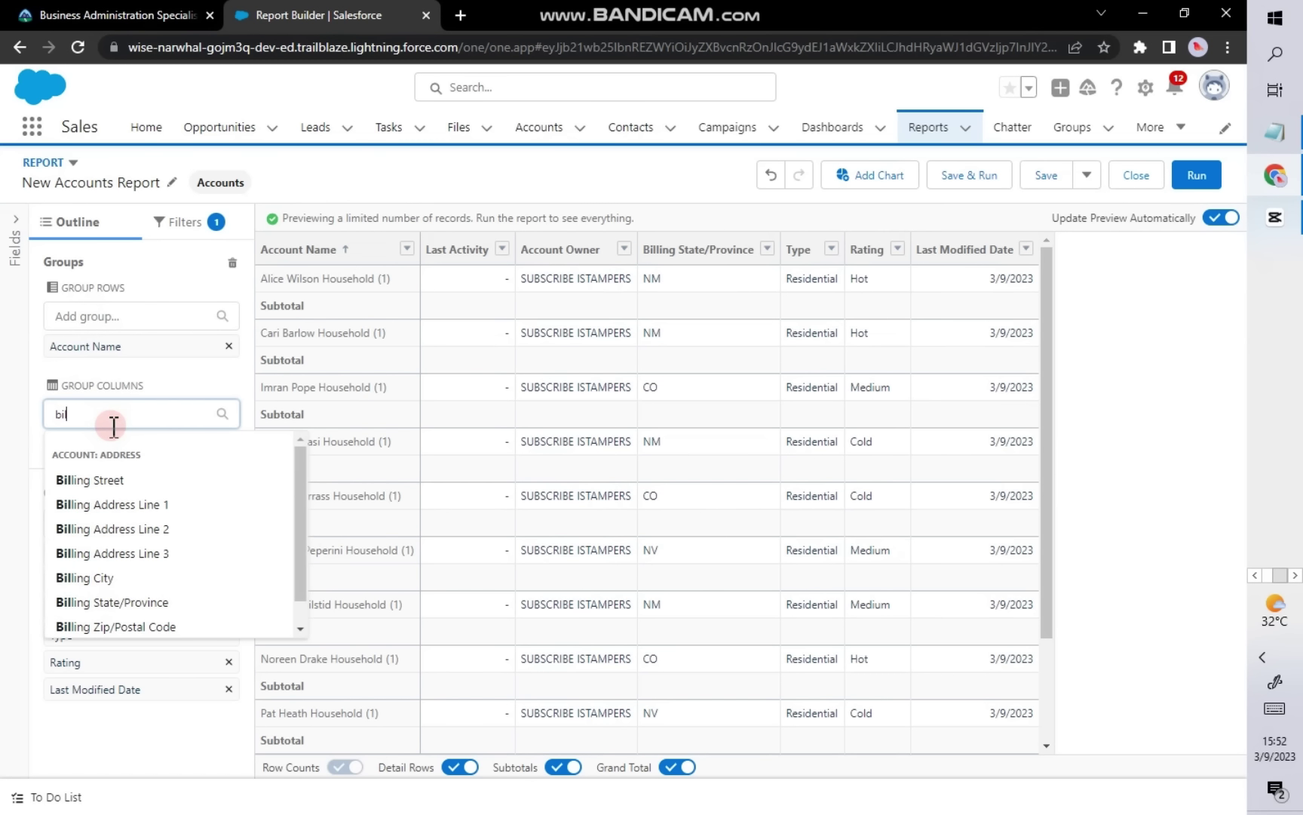
{"action": "left_click", "coordinate": [108, 602]}
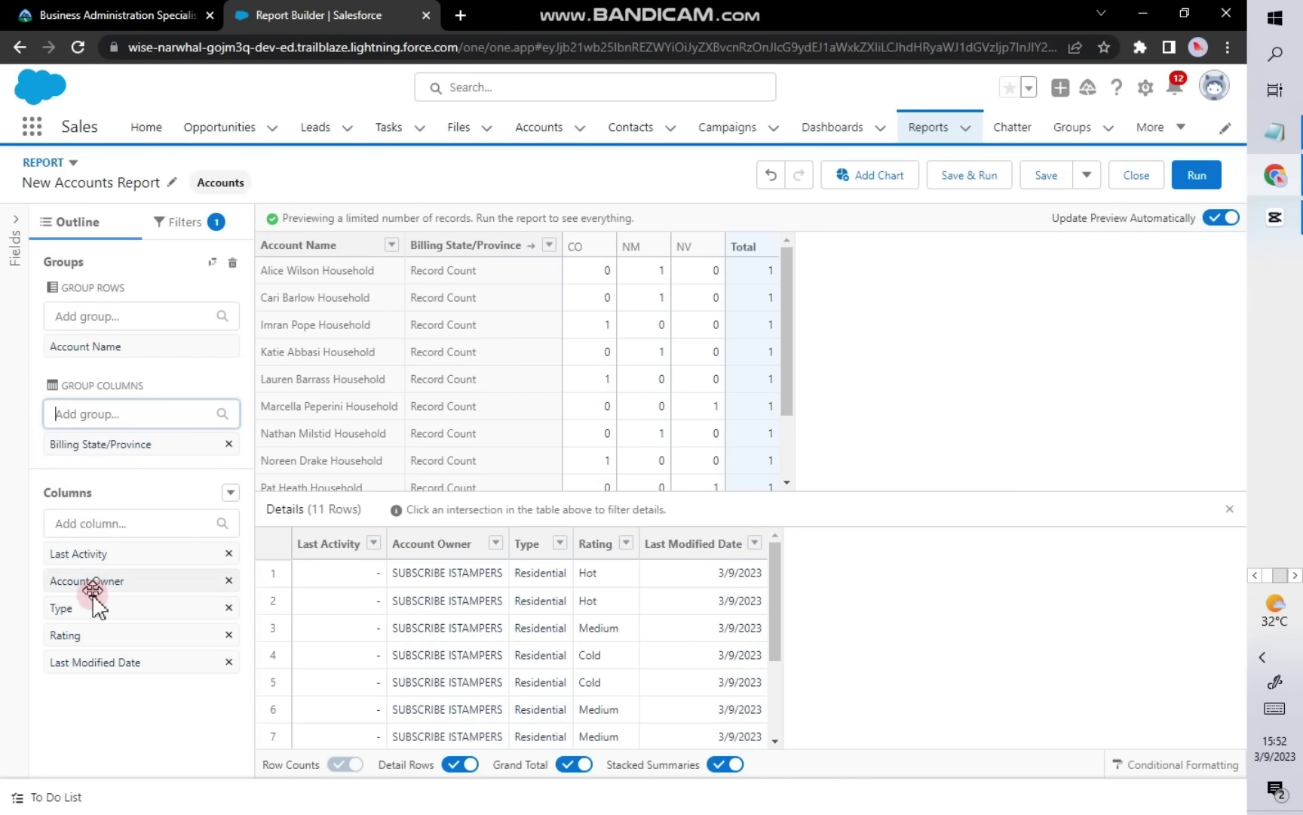
{"action": "left_click_drag", "start_coordinate": [89, 452], "coordinate": [83, 604]}
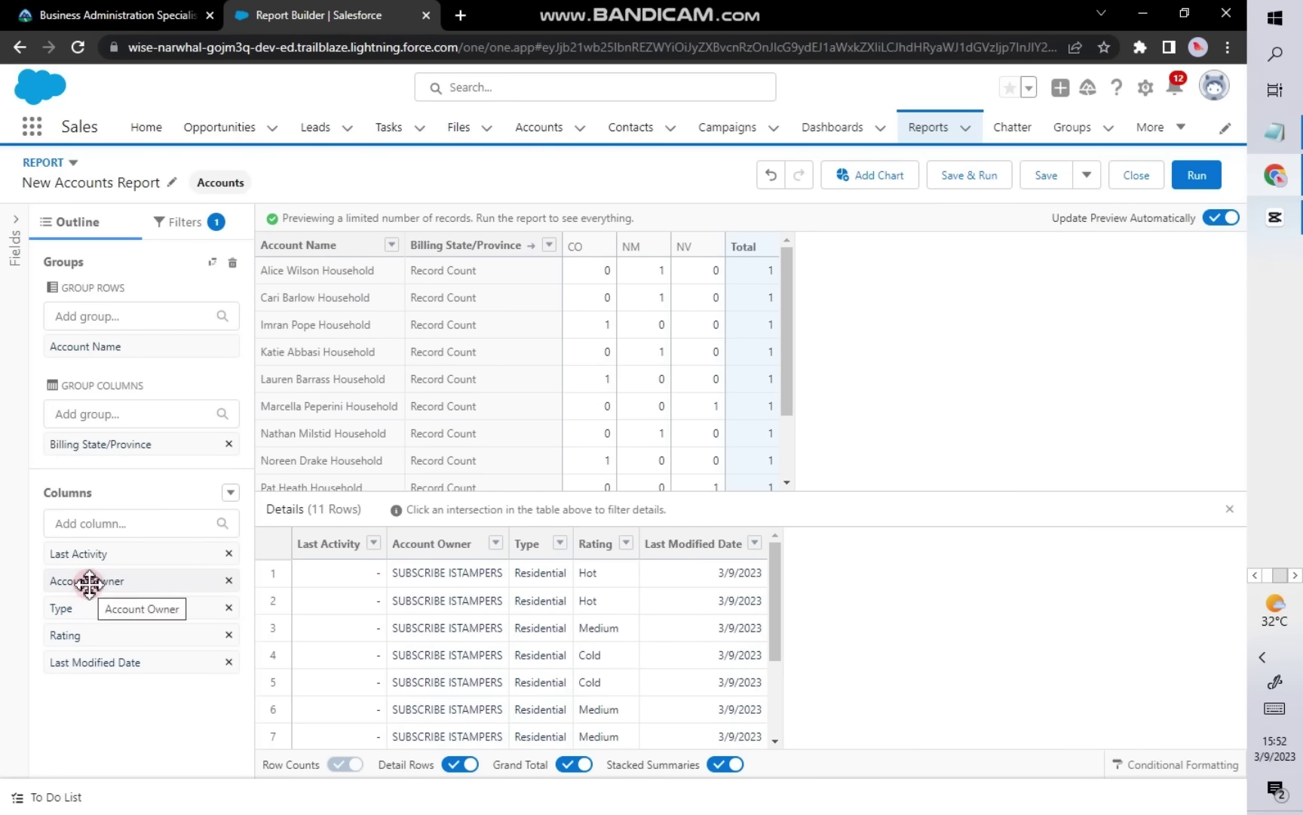
{"action": "left_click", "coordinate": [229, 447]}
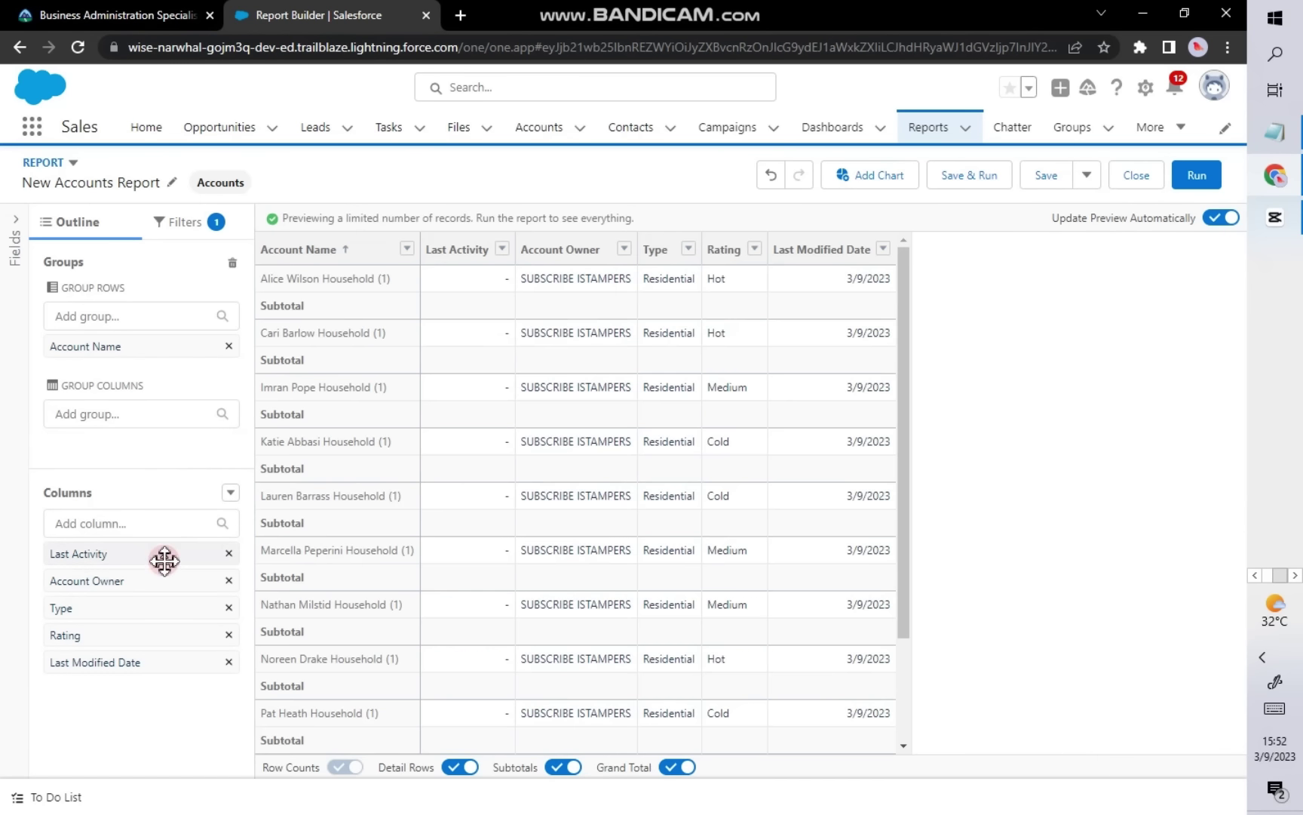
Step: Add Billing State/Province back as a detail column and place it between Account Owner and Type
{"action": "left_click", "coordinate": [118, 523]}
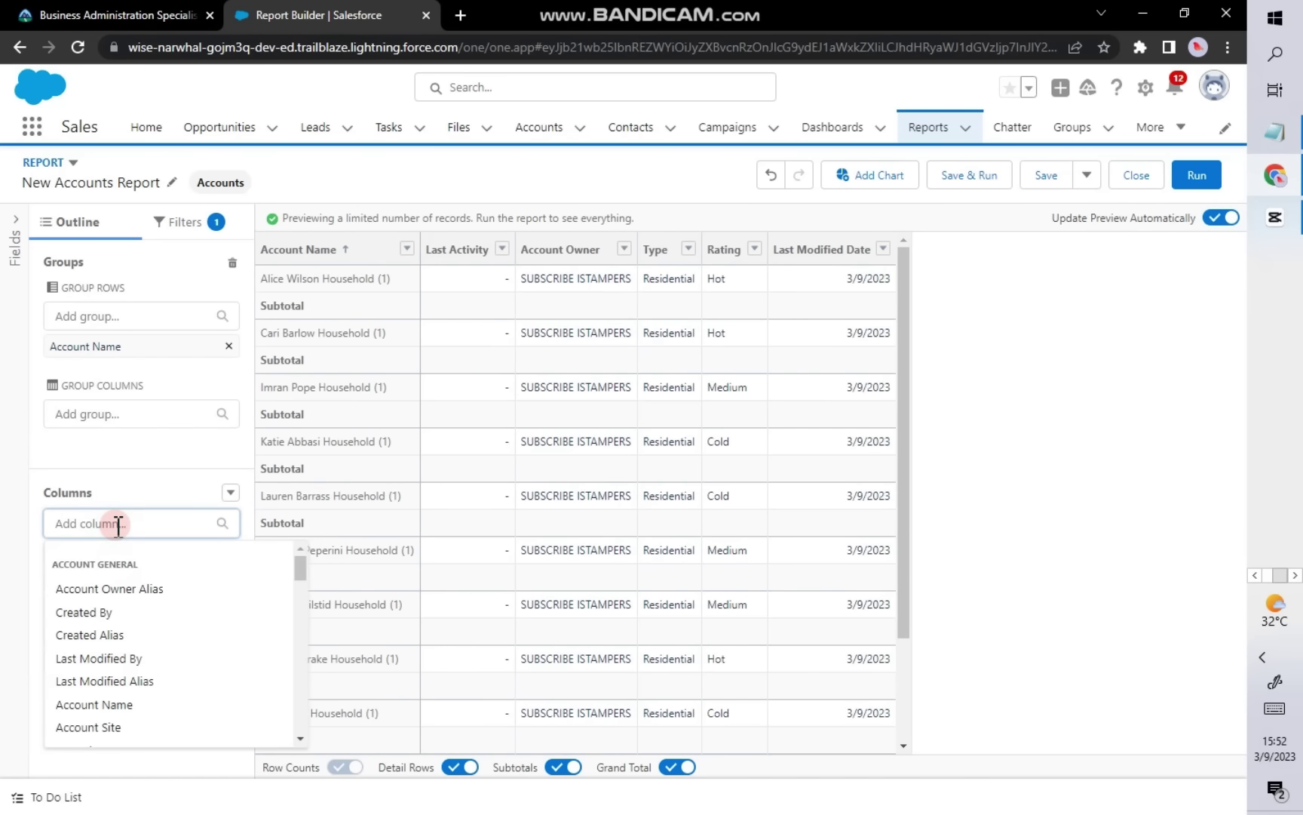
{"action": "type", "text": "bi"}
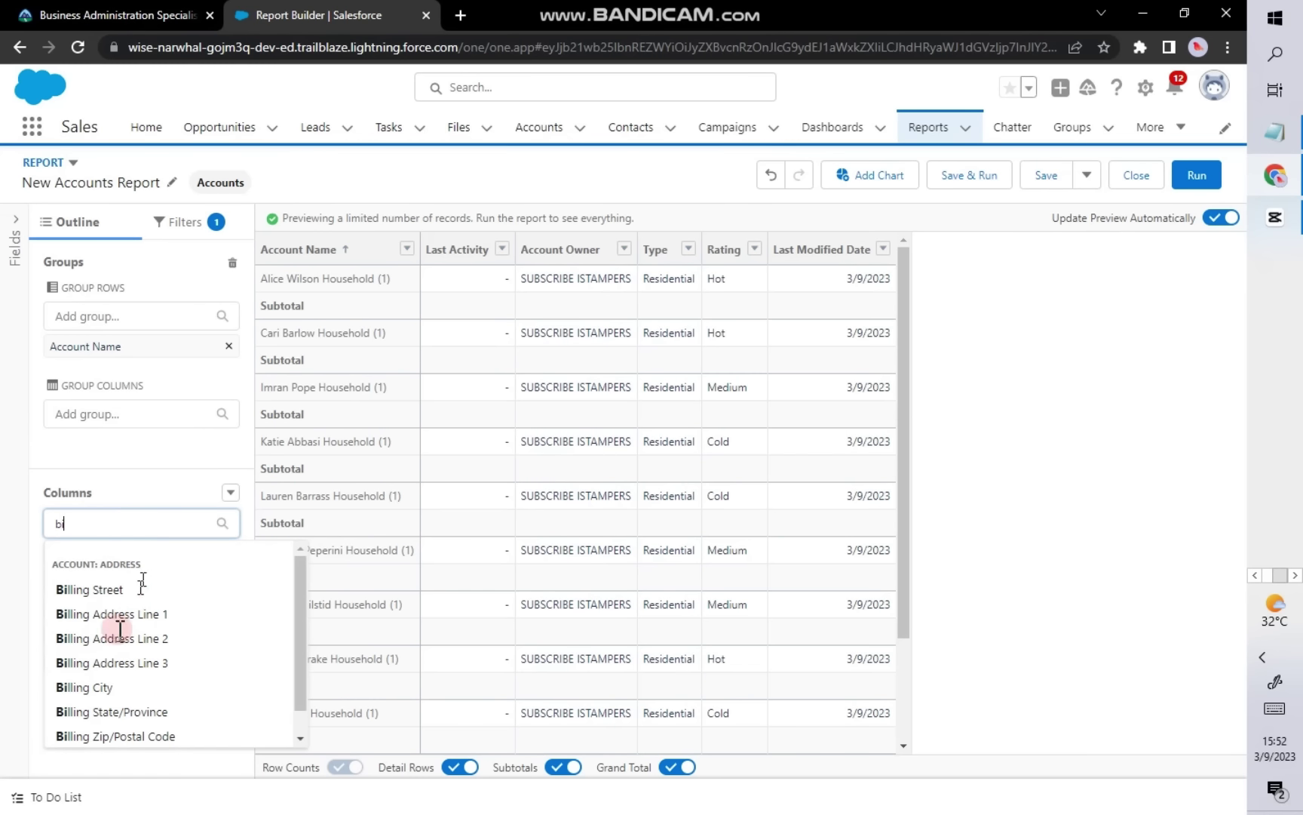
{"action": "left_click", "coordinate": [112, 711]}
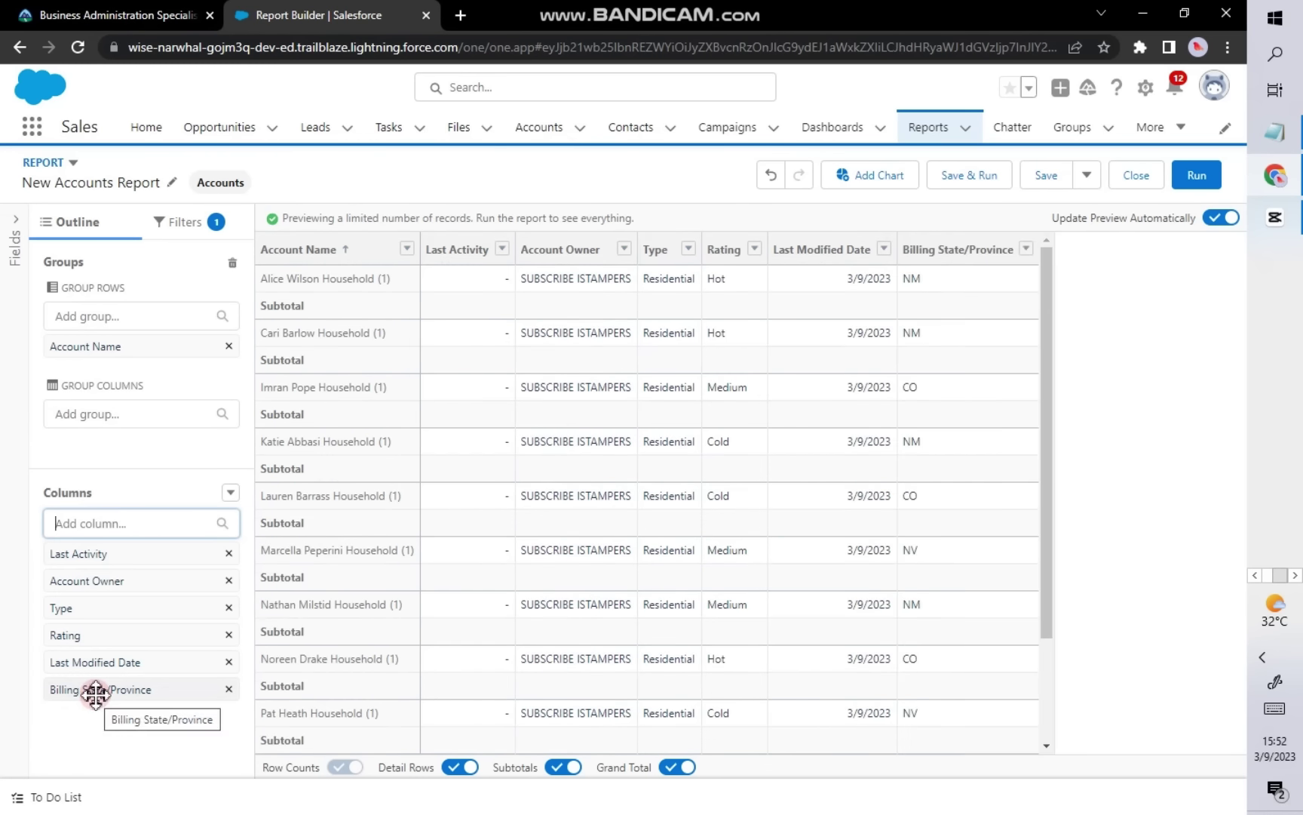
{"action": "left_click_drag", "start_coordinate": [96, 688], "coordinate": [96, 611]}
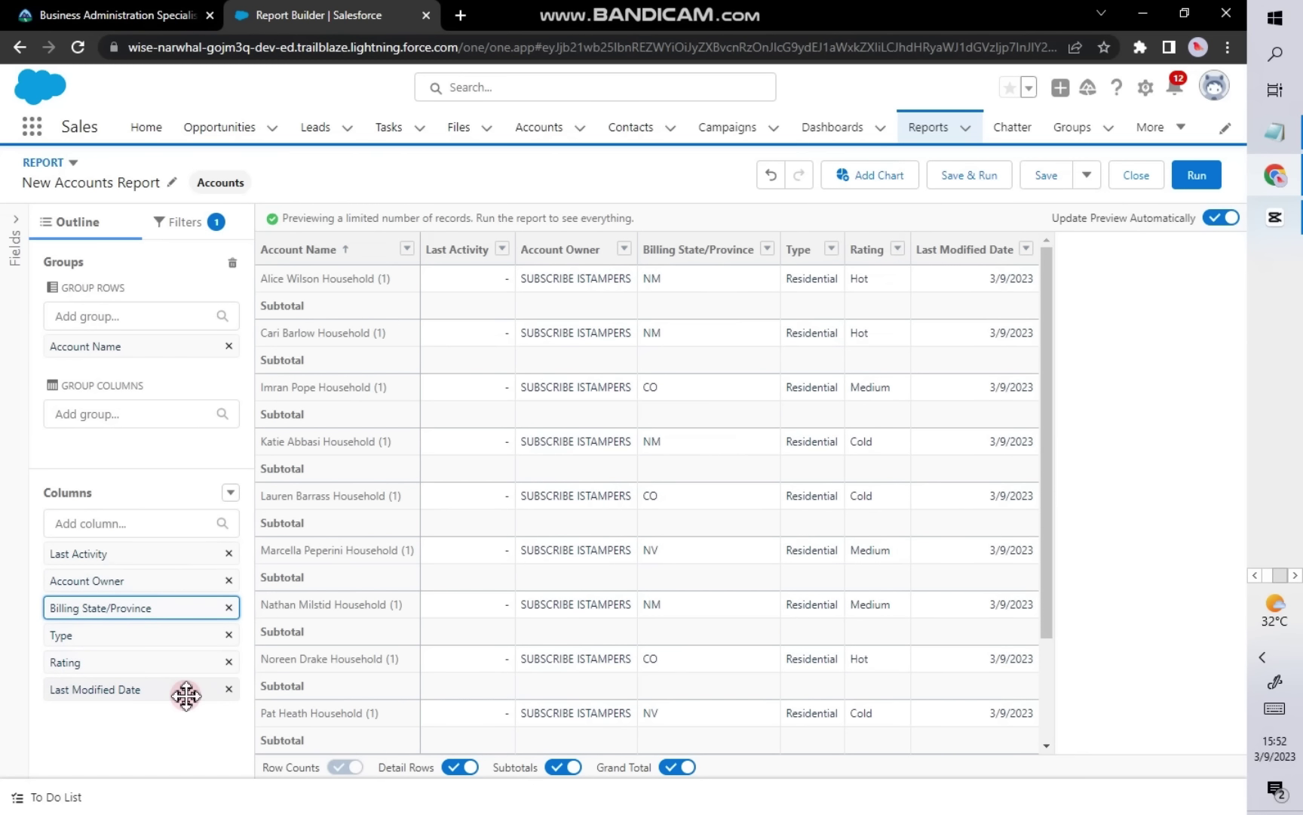
Step: Remove the Last Modified Date, Account Owner and Last Activity columns from the report
{"action": "left_click", "coordinate": [229, 688]}
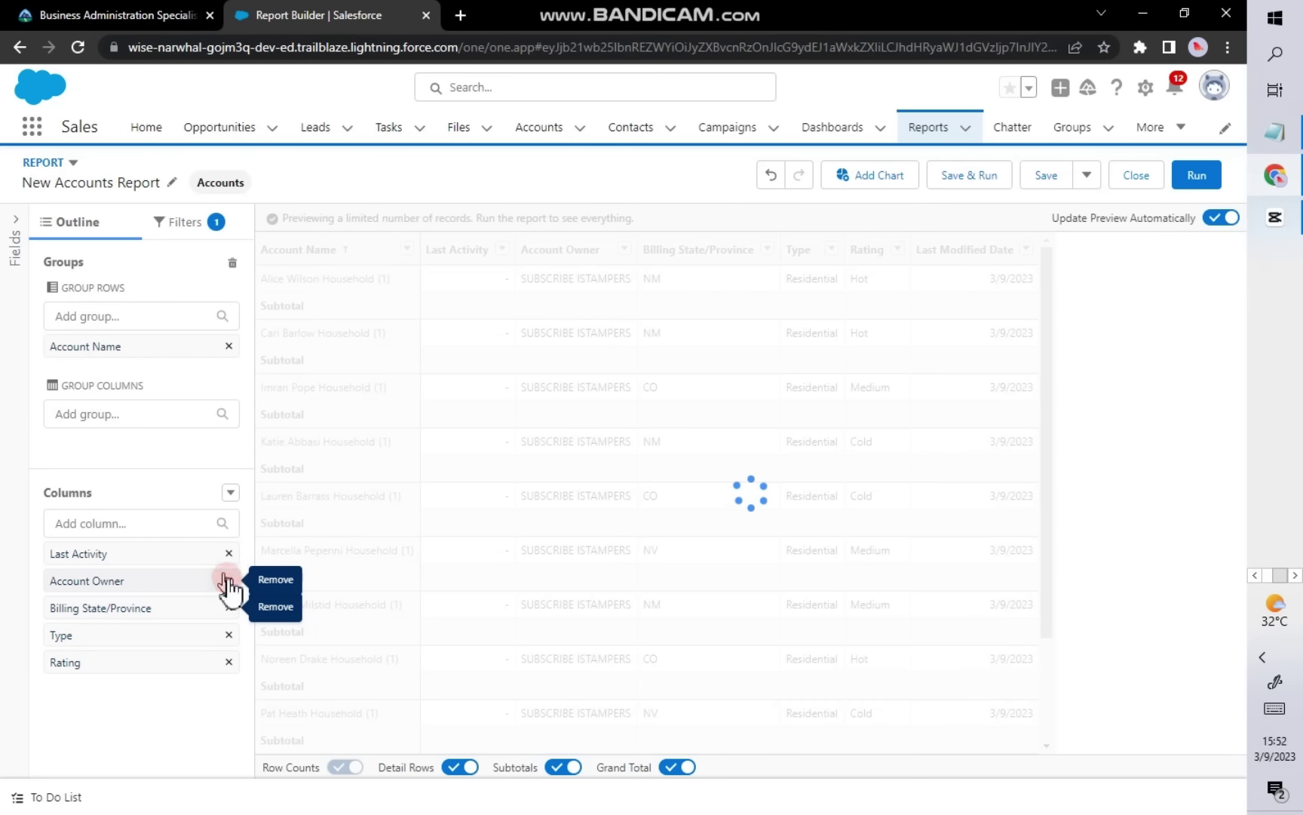
{"action": "left_click", "coordinate": [229, 580]}
{"action": "left_click", "coordinate": [229, 554]}
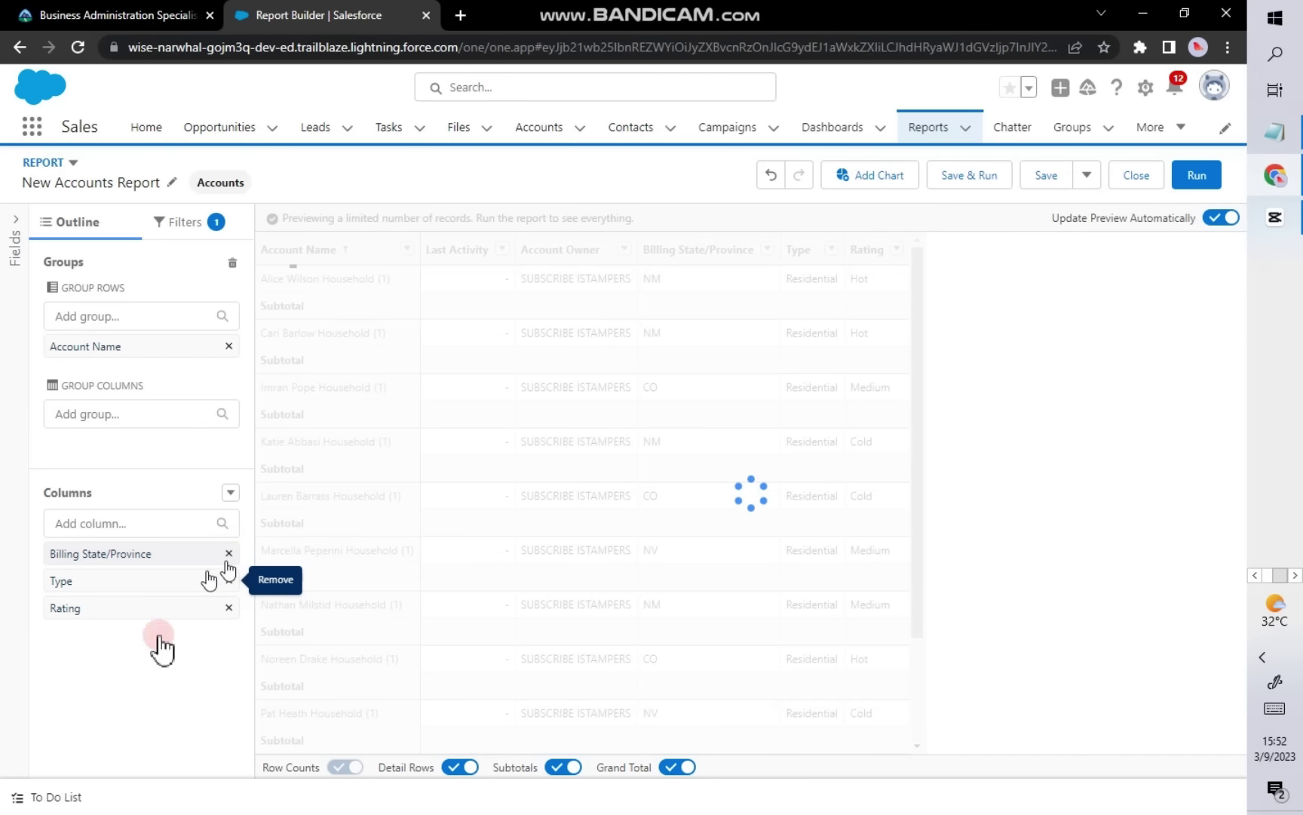
Step: Add Annual Revenue as a report column and check the report's filters
{"action": "left_click", "coordinate": [108, 523]}
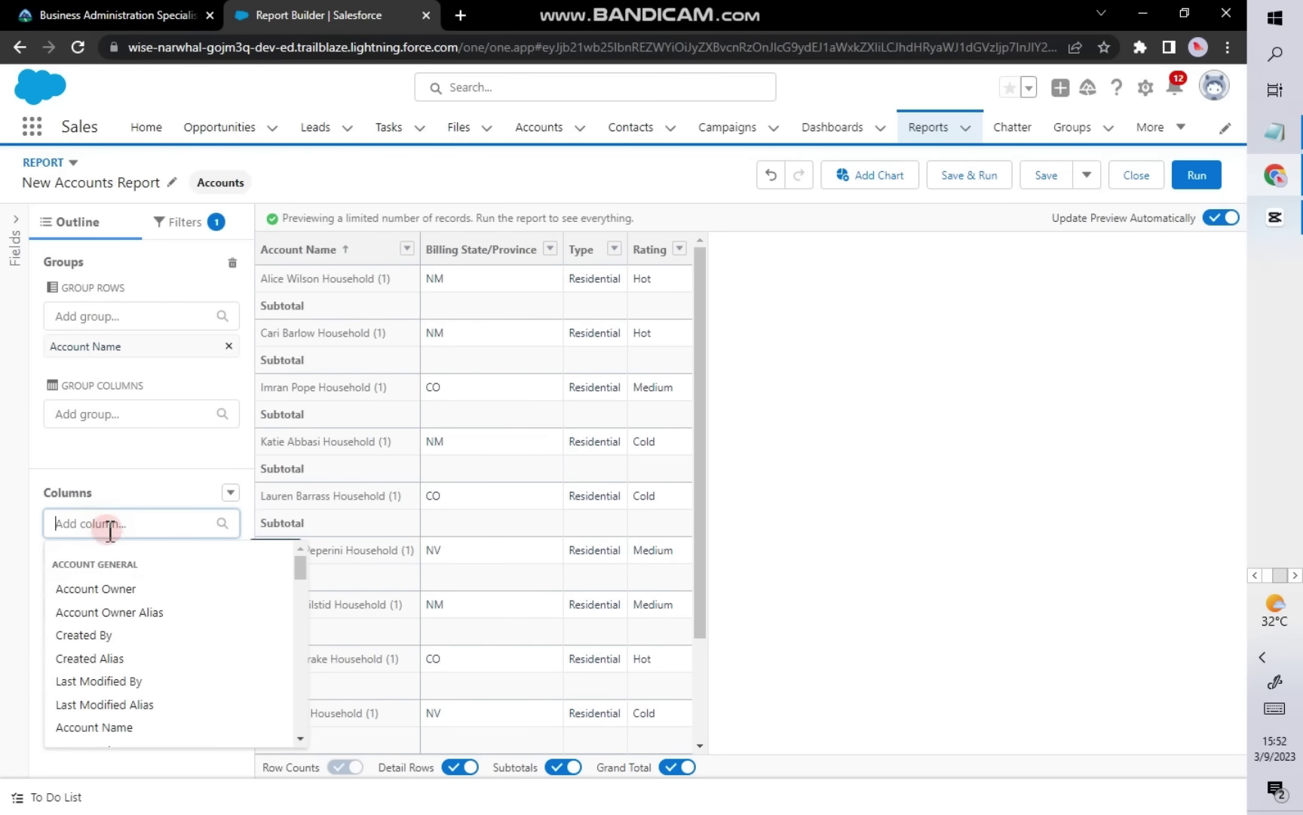
{"action": "scroll", "coordinate": [91, 649], "scroll_direction": "down", "scroll_amount": 3}
{"action": "scroll", "coordinate": [95, 652], "scroll_direction": "down", "scroll_amount": 3}
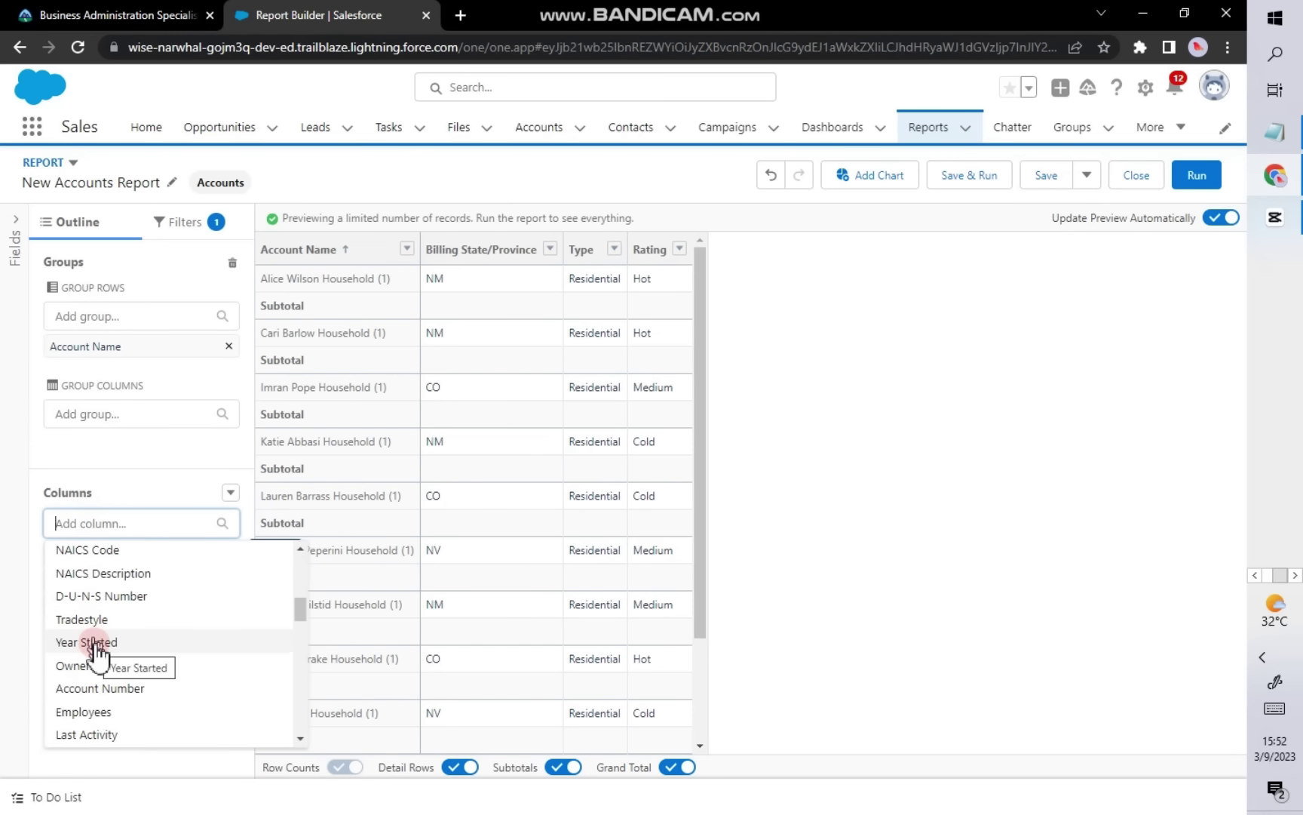
{"action": "type", "text": "ann"}
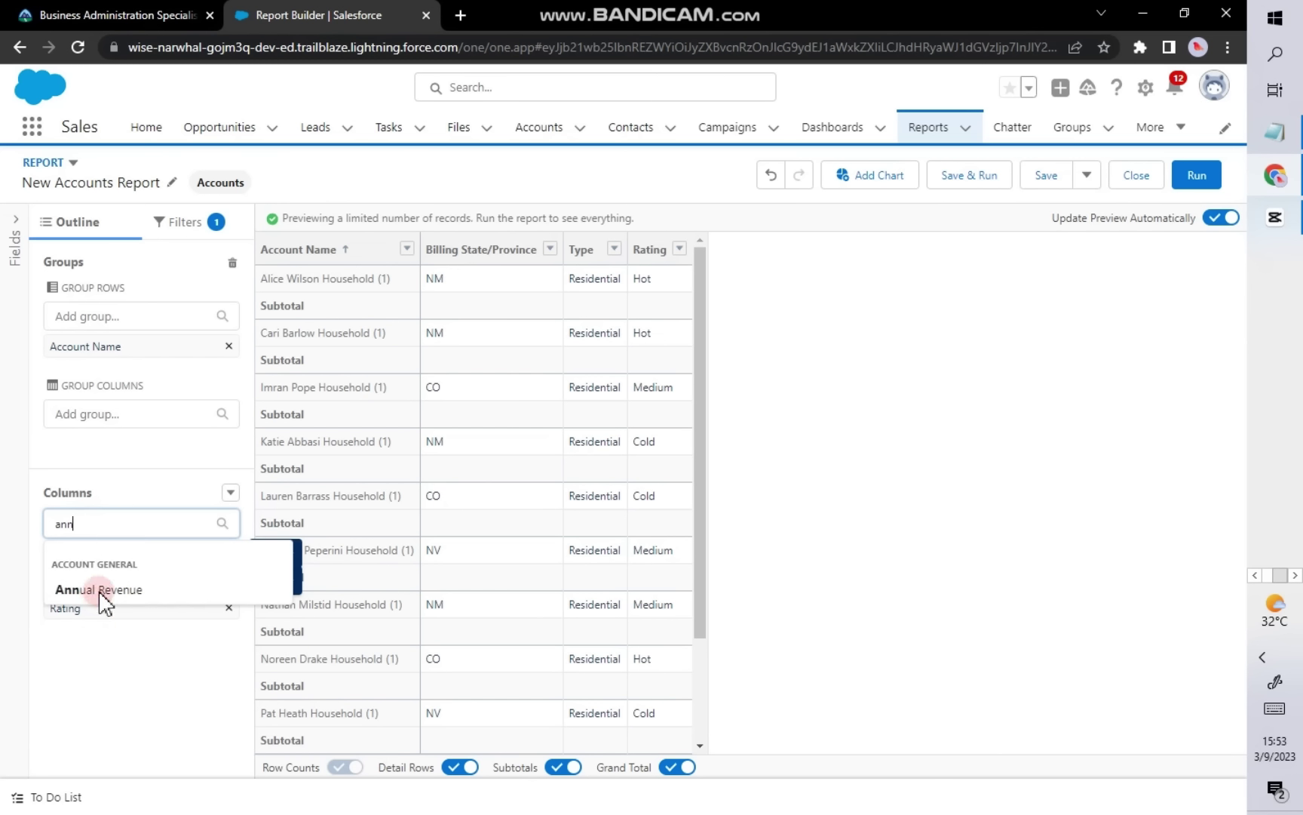
{"action": "left_click", "coordinate": [99, 589]}
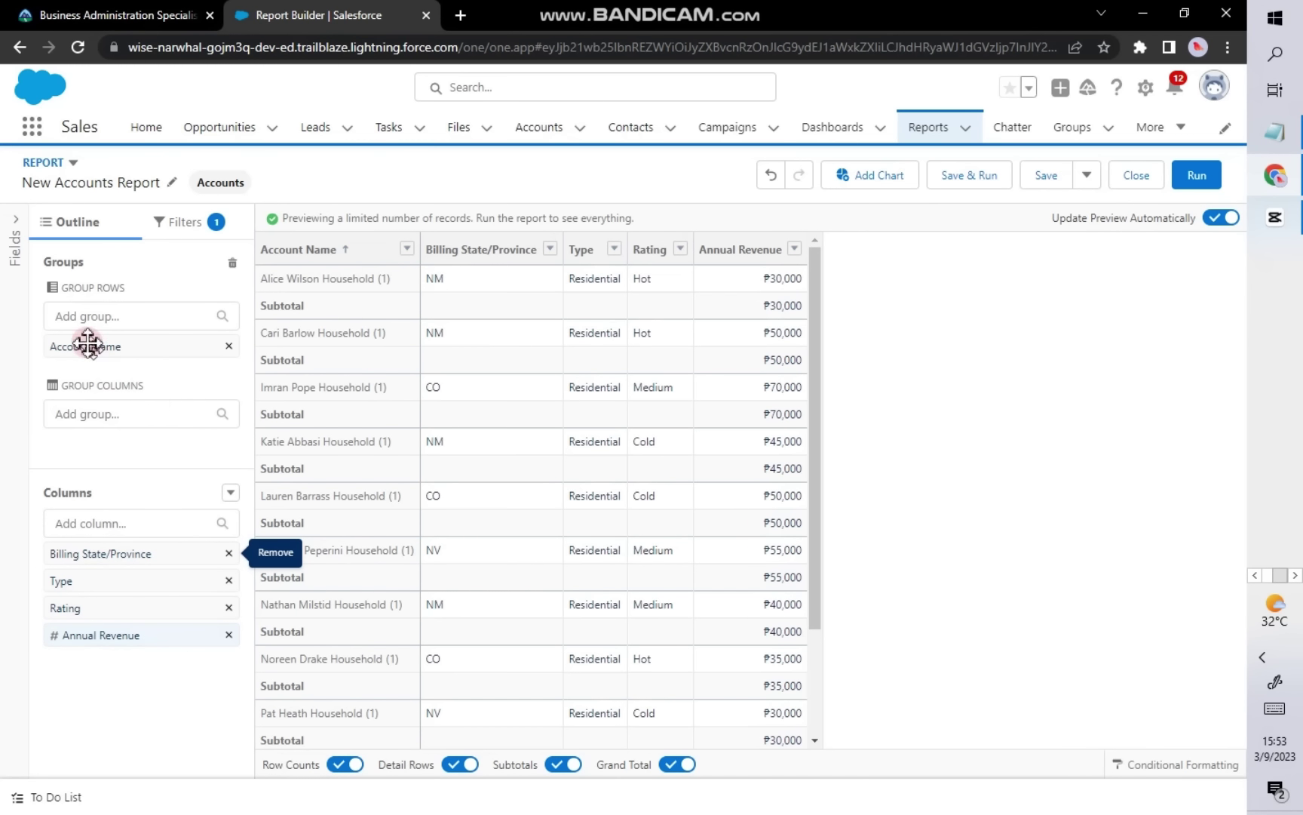
{"action": "left_click", "coordinate": [175, 221]}
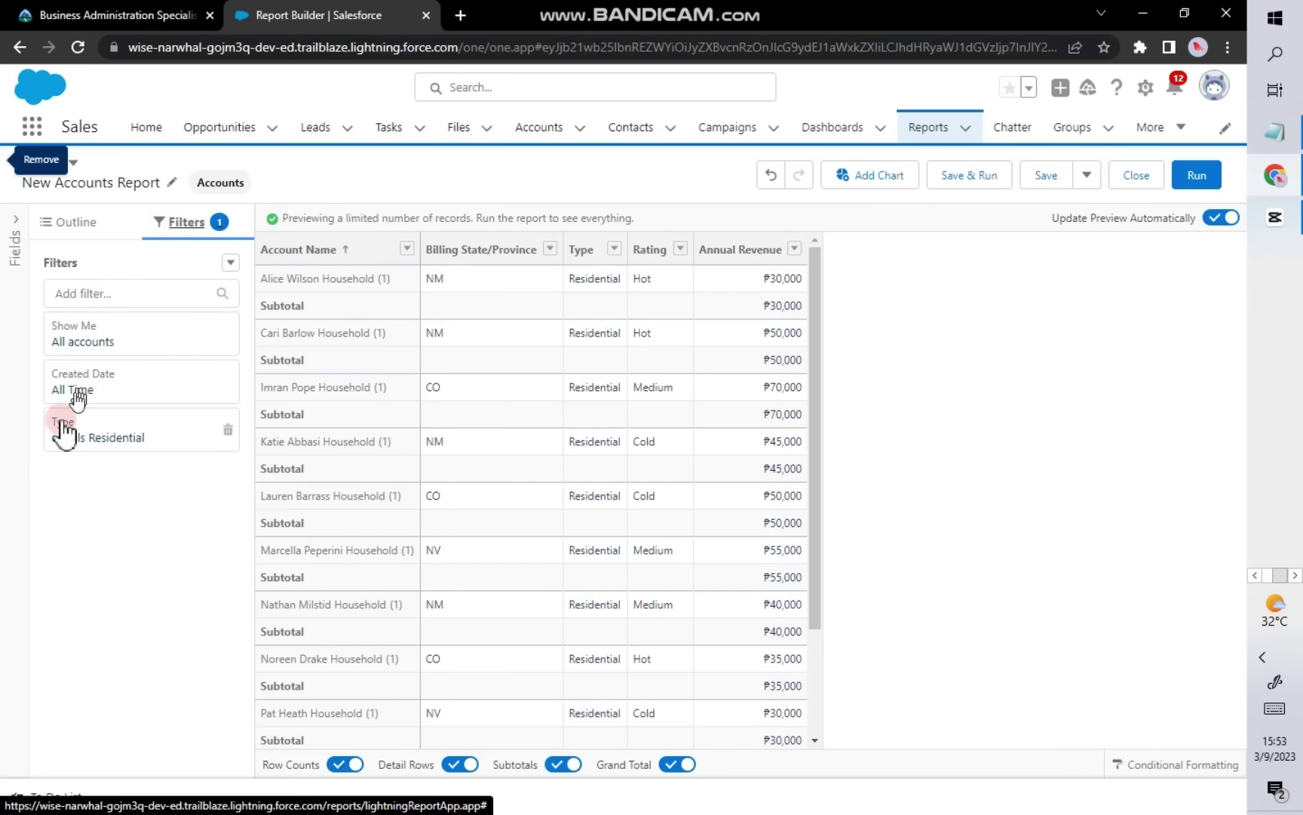
{"action": "left_click", "coordinate": [68, 222]}
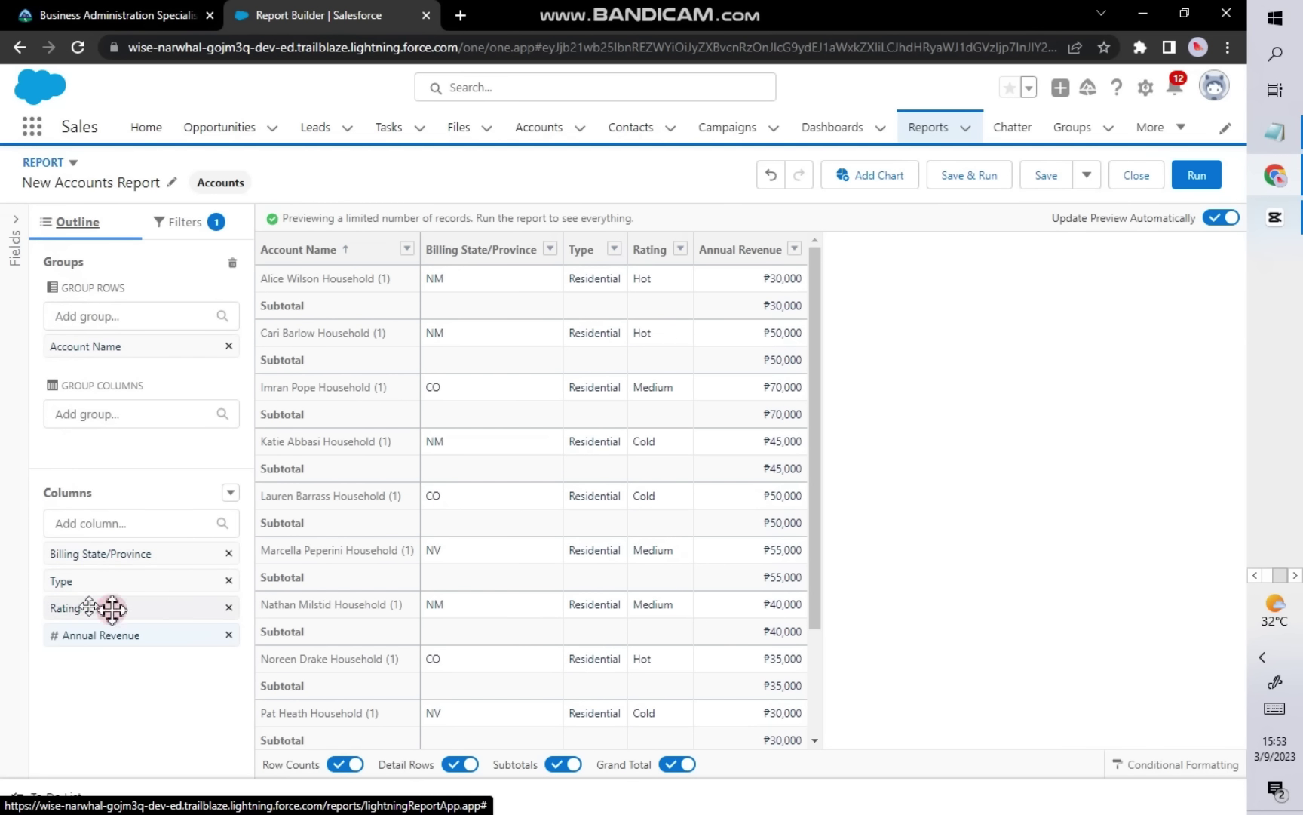
Step: Start saving and running the accounts report, and copy the name High Value Residential from the Trailhead superbadge instructions
{"action": "left_click", "coordinate": [90, 668]}
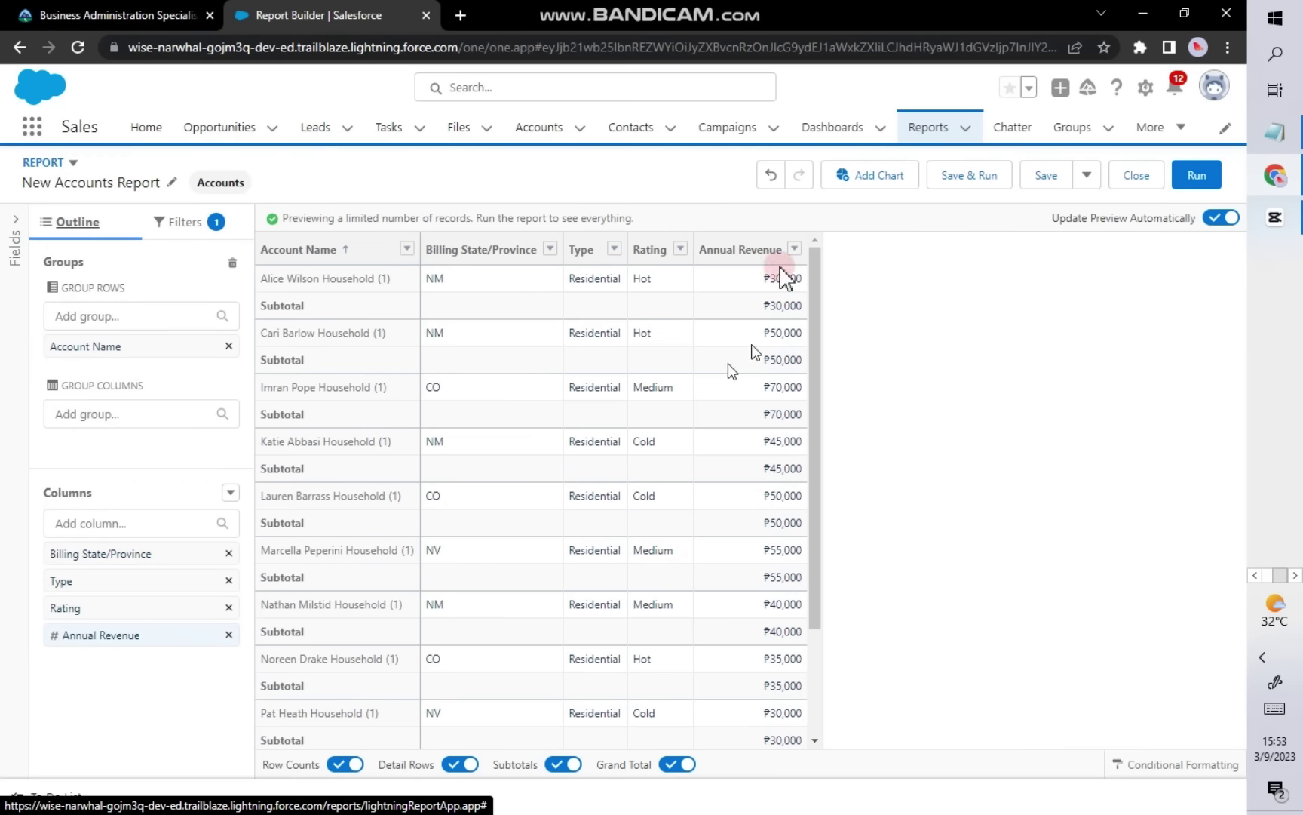
{"action": "left_click", "coordinate": [973, 177]}
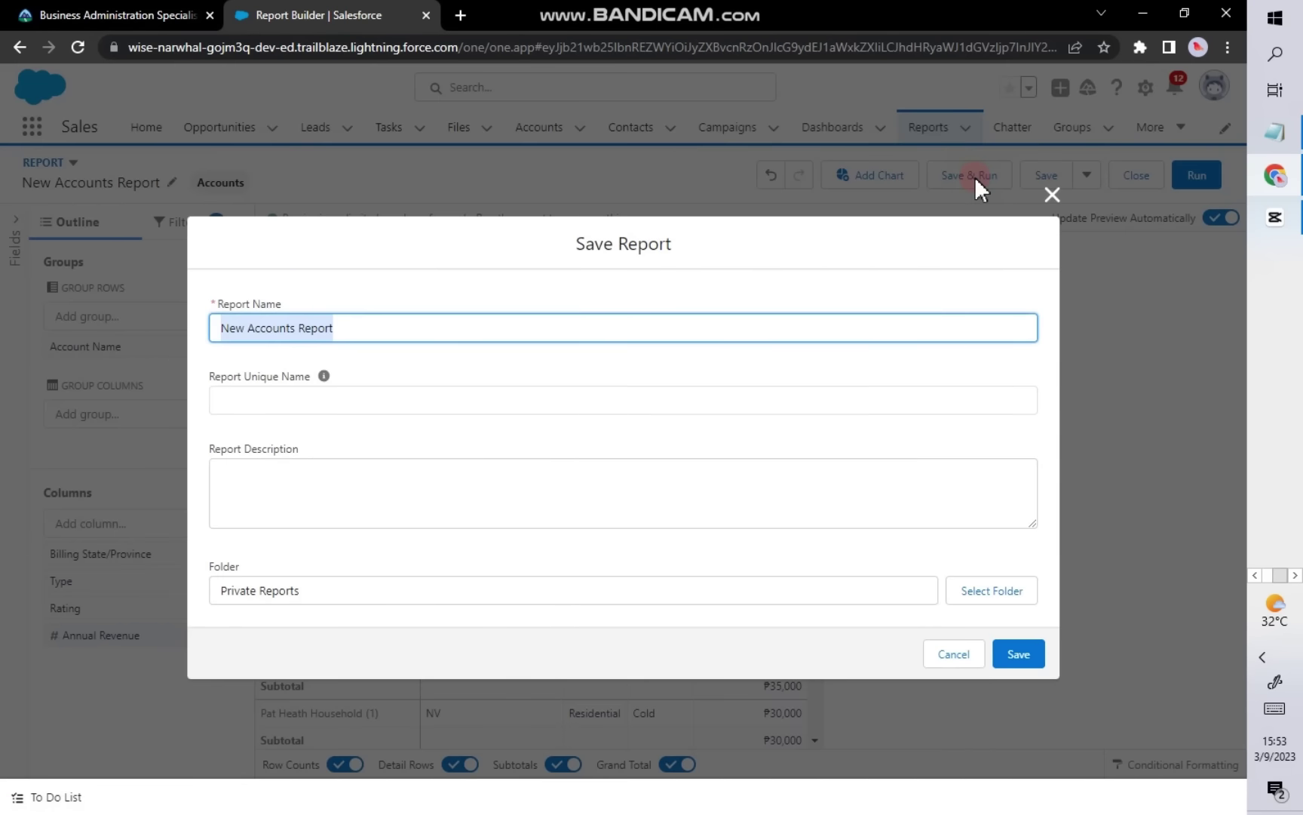
{"action": "left_click", "coordinate": [106, 13]}
{"action": "left_click", "coordinate": [375, 352]}
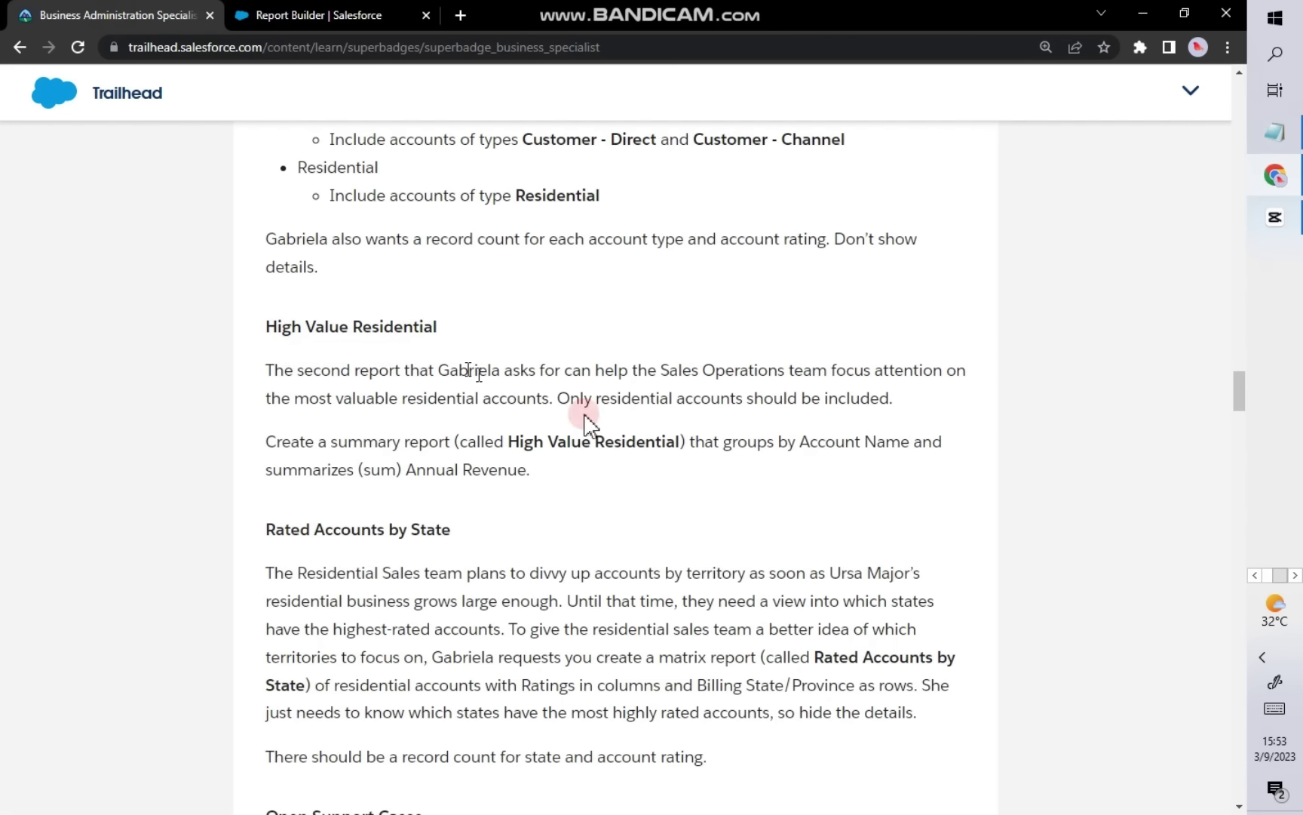
{"action": "left_click_drag", "start_coordinate": [682, 441], "coordinate": [517, 434]}
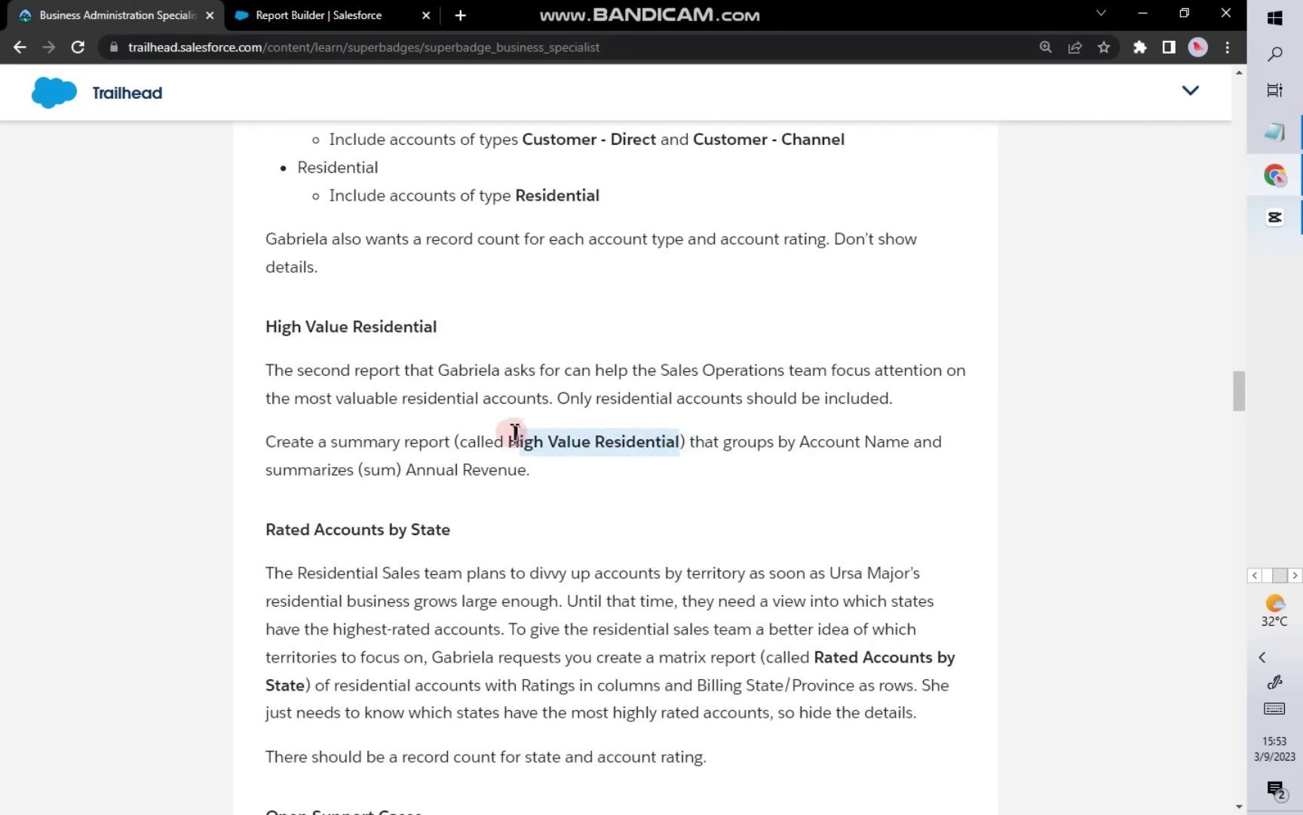
{"action": "right_click", "coordinate": [519, 436]}
{"action": "left_click", "coordinate": [555, 451]}
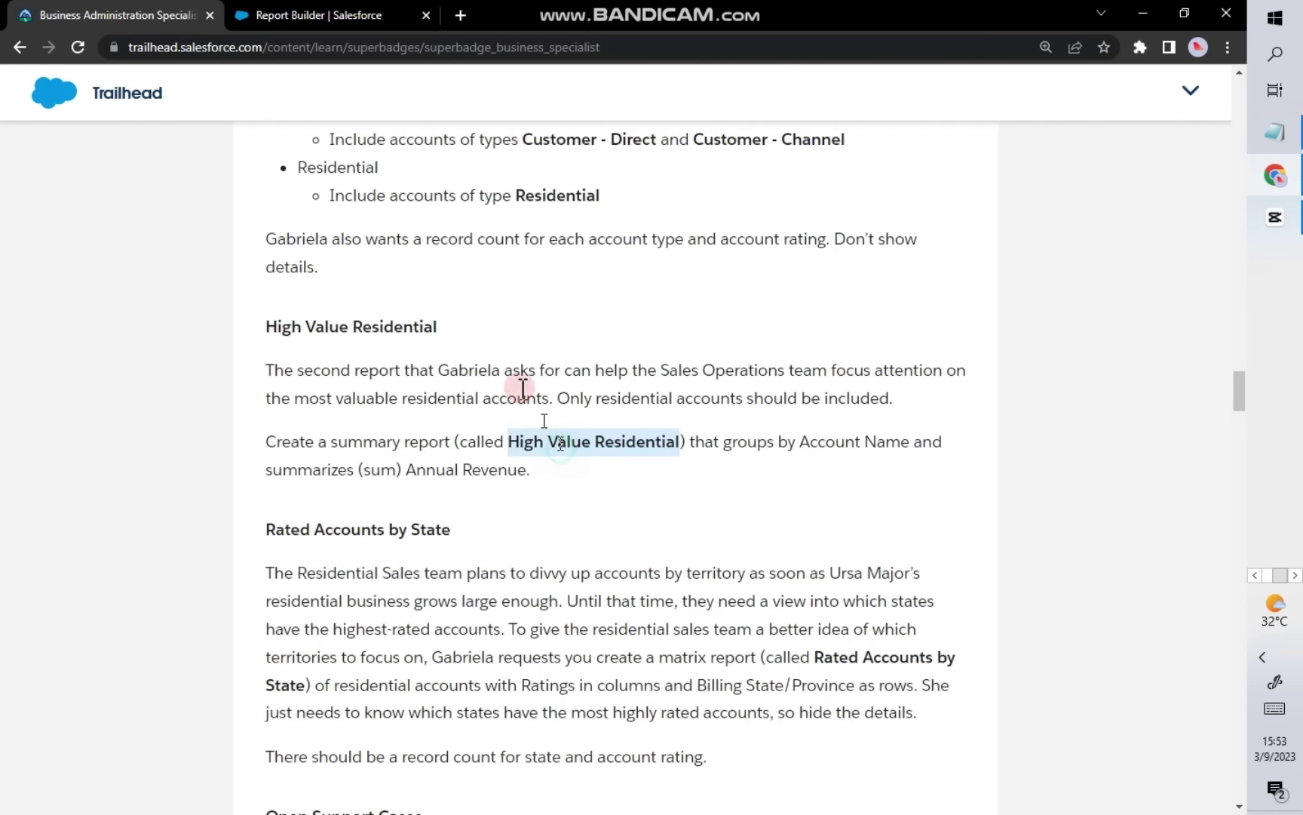
Step: Replace the default report name in the Salesforce save dialog with High Value Residential
{"action": "left_click", "coordinate": [364, 14]}
{"action": "left_click", "coordinate": [368, 323]}
{"action": "left_click", "coordinate": [358, 332]}
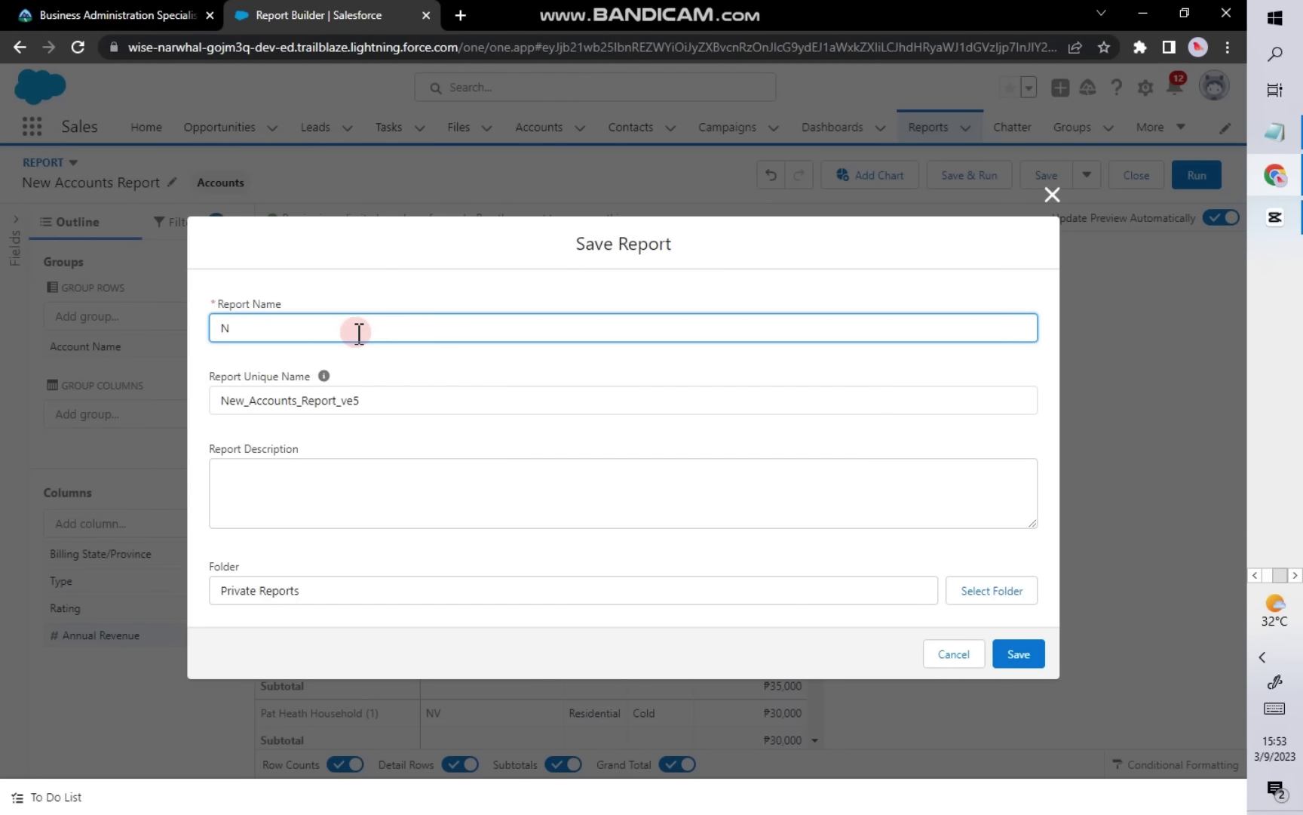
{"action": "key", "text": "BackSpace"}
{"action": "left_click", "coordinate": [341, 335]}
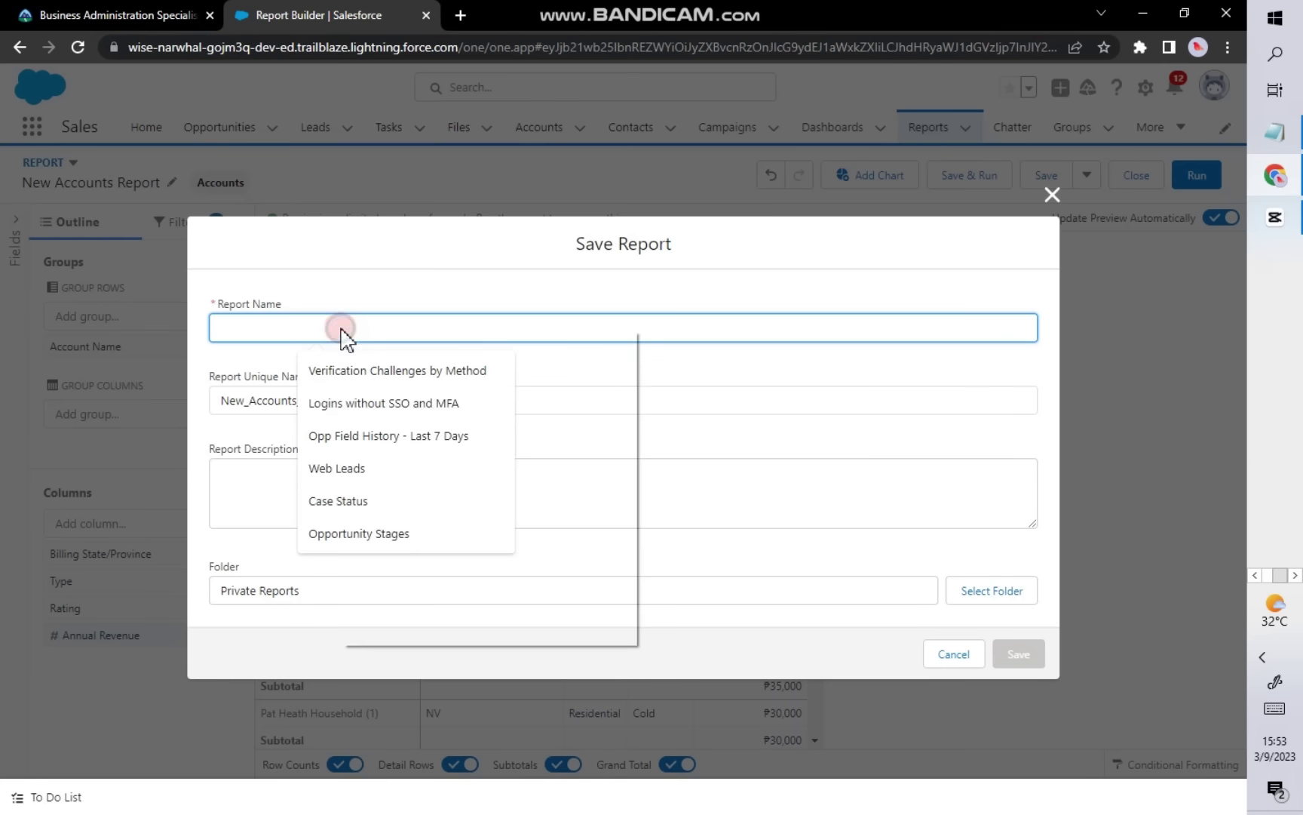
{"action": "right_click", "coordinate": [343, 332]}
{"action": "left_click", "coordinate": [380, 469]}
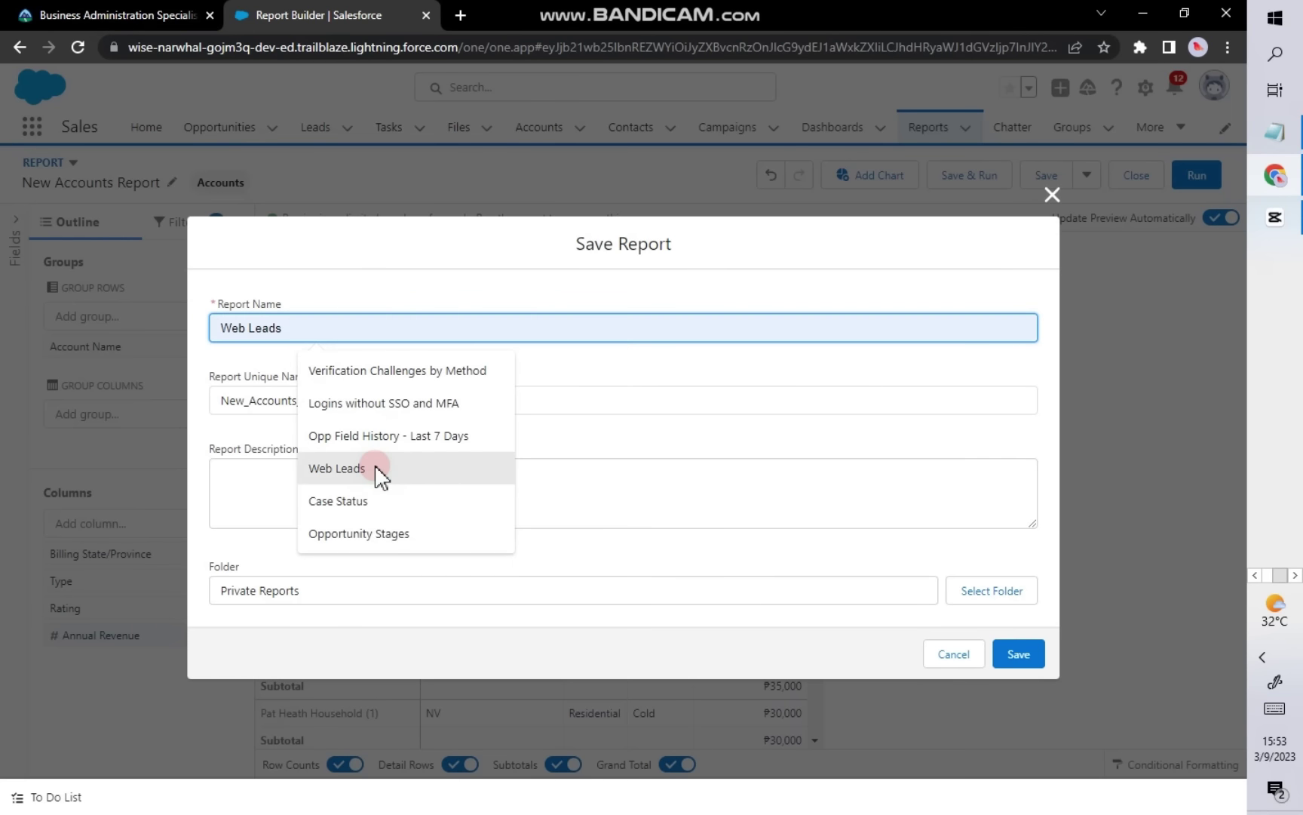
{"action": "left_click", "coordinate": [573, 541]}
Step: Choose the Residential Reports folder for the High Value Residential report and save it
{"action": "left_click", "coordinate": [974, 590]}
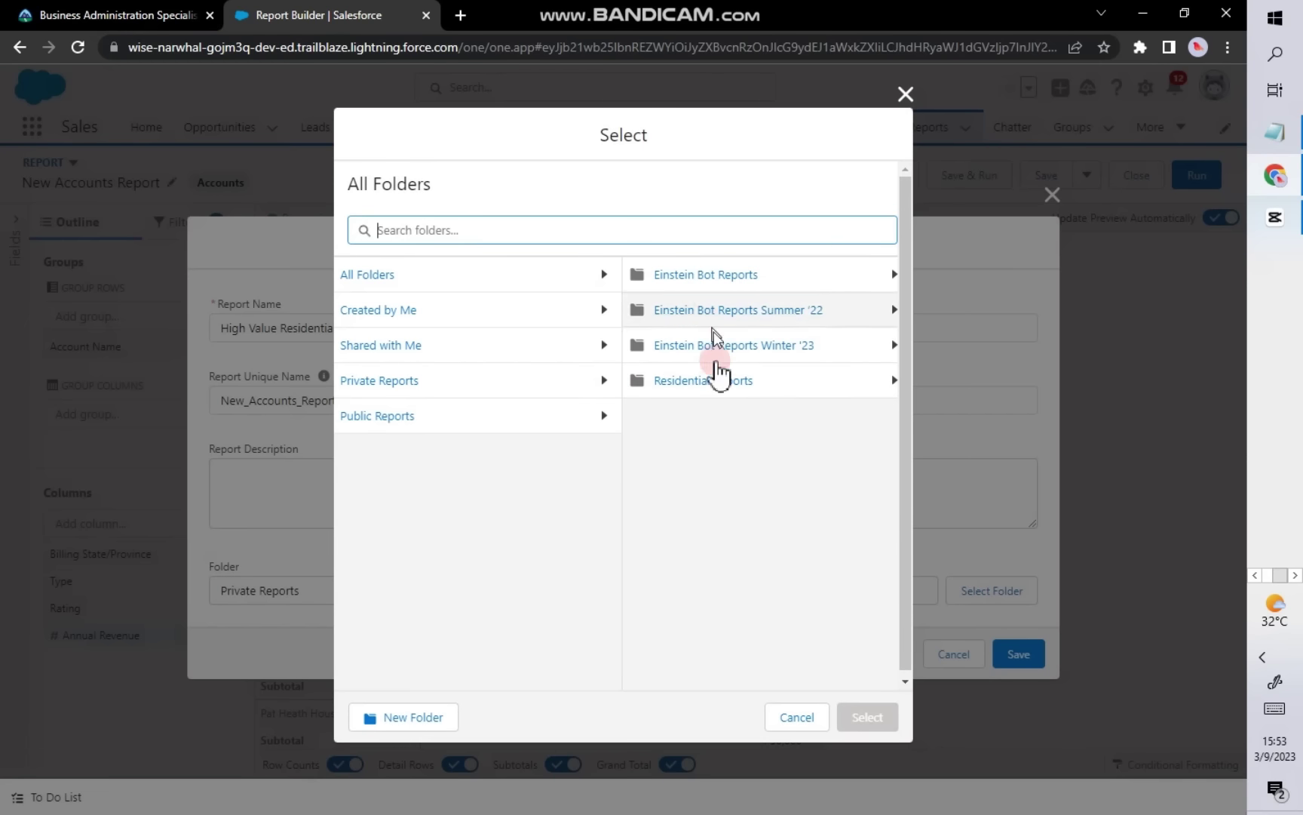
{"action": "left_click", "coordinate": [714, 387]}
{"action": "left_click", "coordinate": [822, 716]}
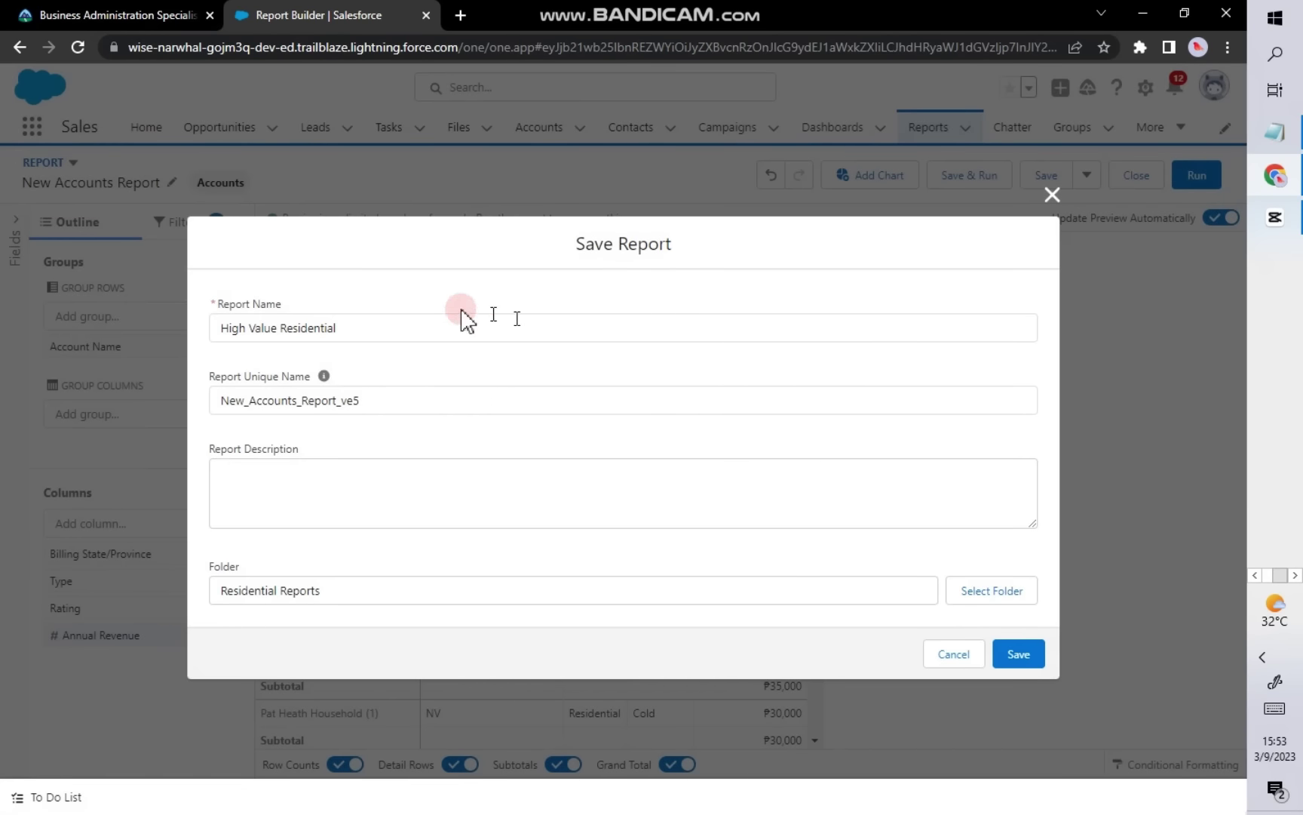
{"action": "left_click", "coordinate": [1005, 656]}
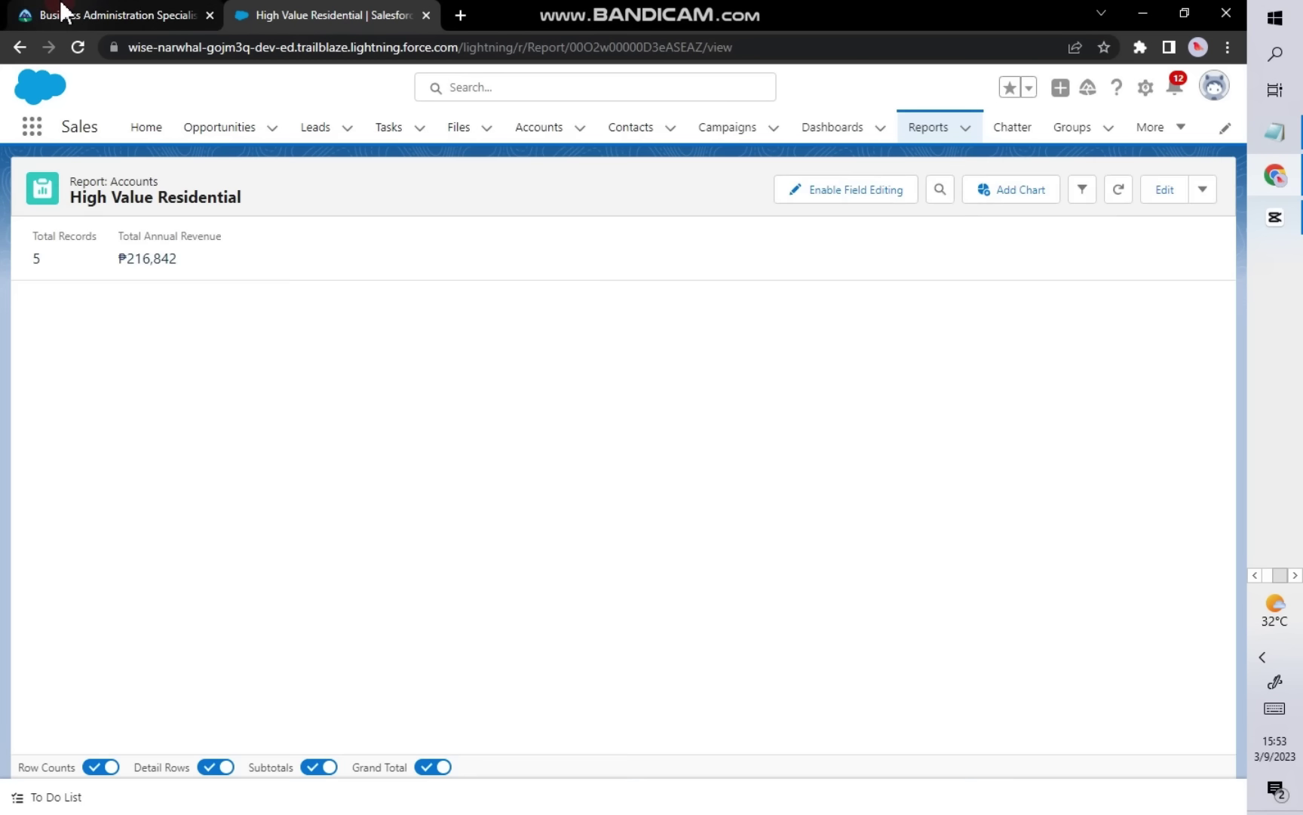
Step: Check the Rated Accounts by State requirements in Trailhead and start a new Salesforce report of the Accounts report type
{"action": "left_click", "coordinate": [64, 10]}
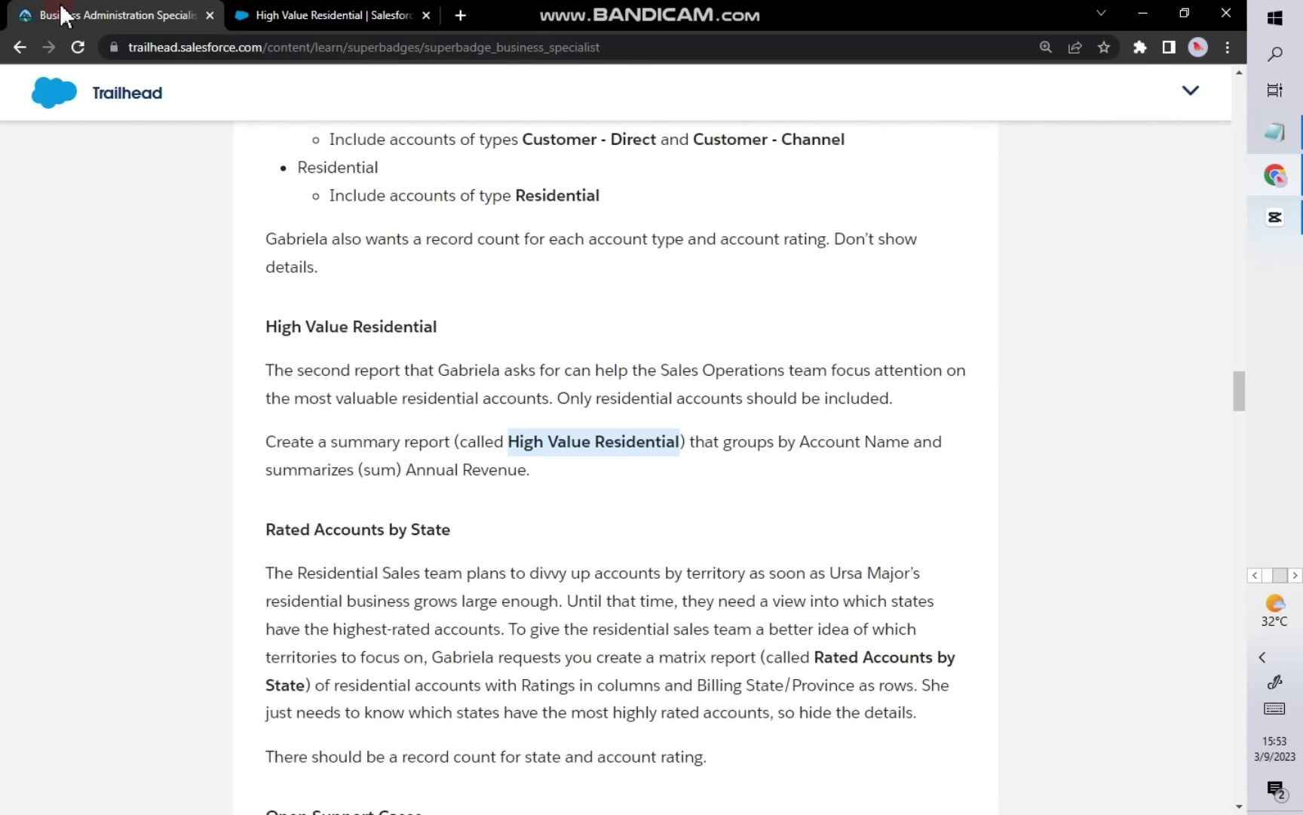
{"action": "left_click", "coordinate": [438, 445]}
{"action": "scroll", "coordinate": [436, 447], "scroll_direction": "down", "scroll_amount": 1}
{"action": "scroll", "coordinate": [436, 447], "scroll_direction": "down", "scroll_amount": 1}
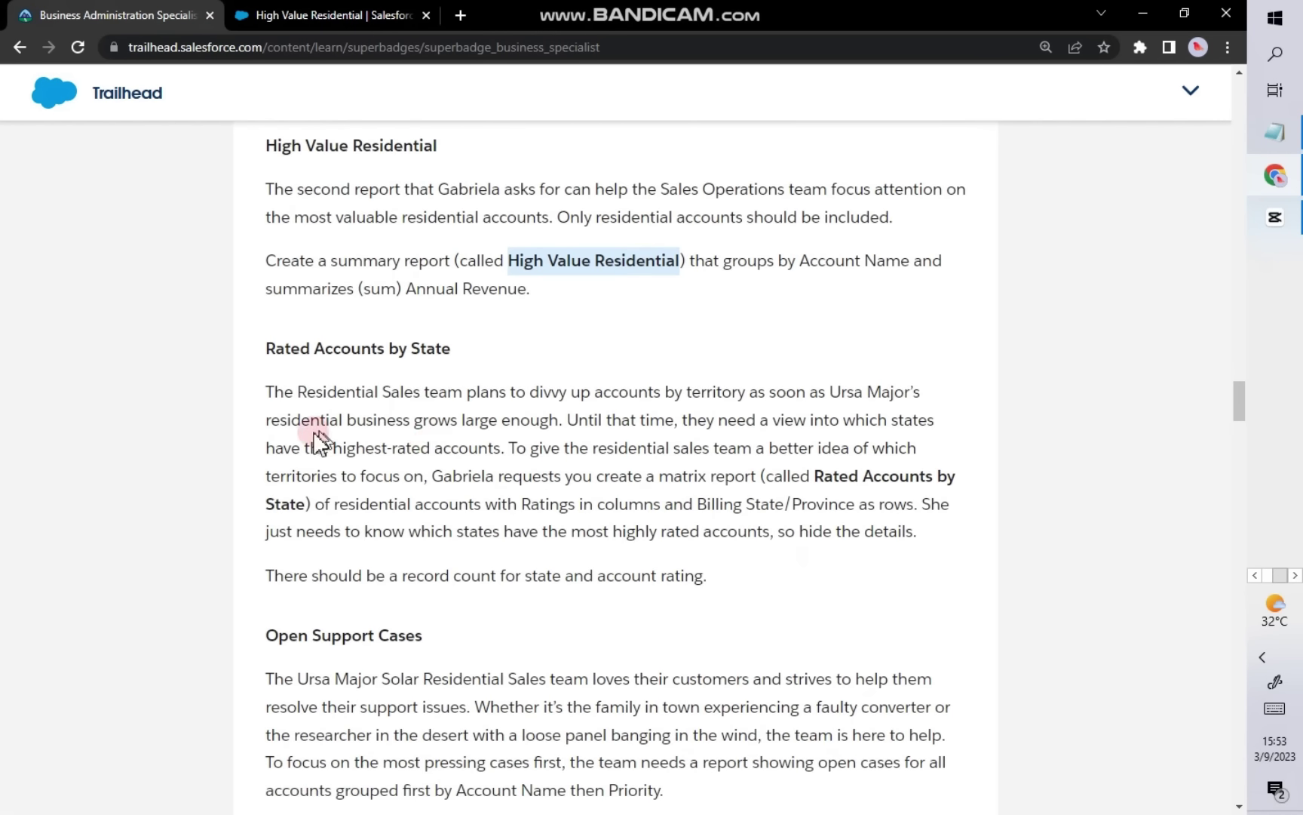
{"action": "left_click", "coordinate": [309, 14]}
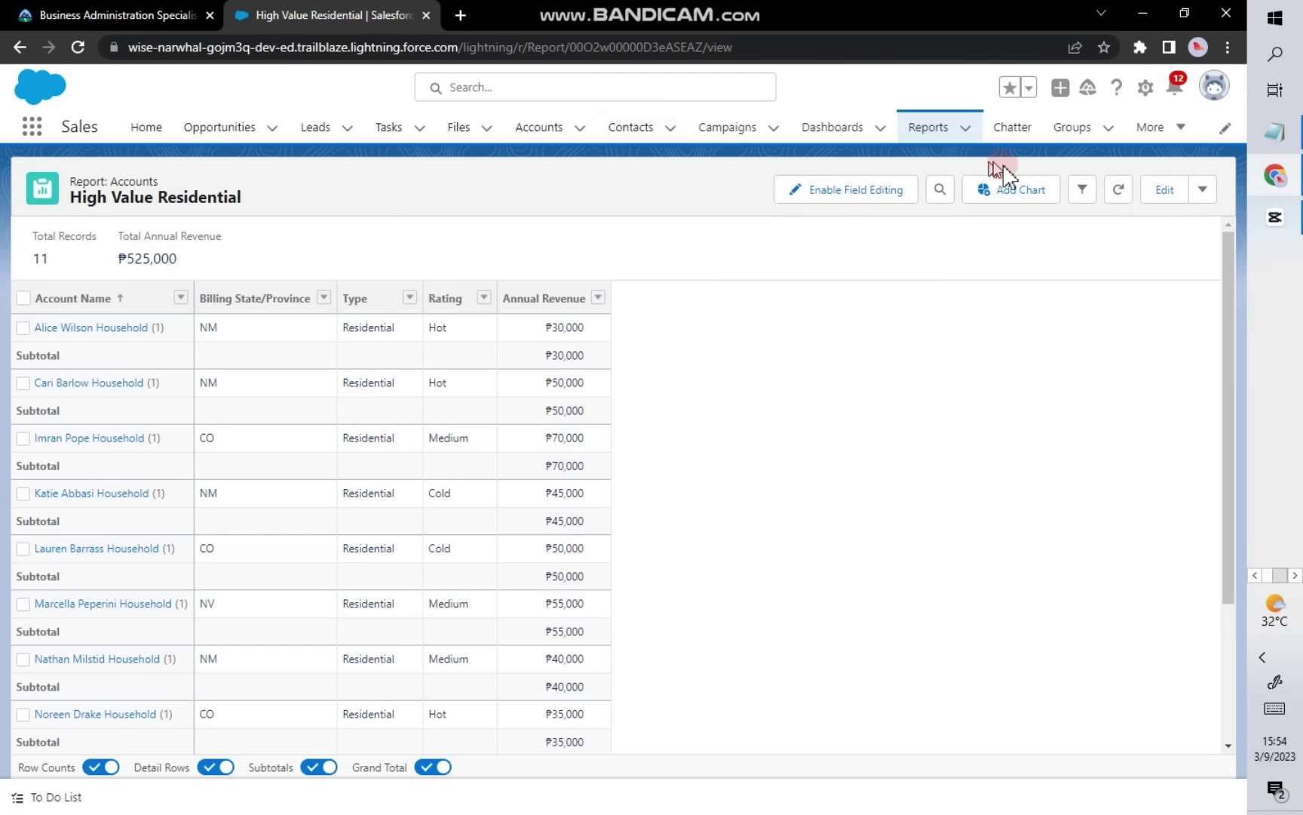
{"action": "left_click", "coordinate": [924, 132]}
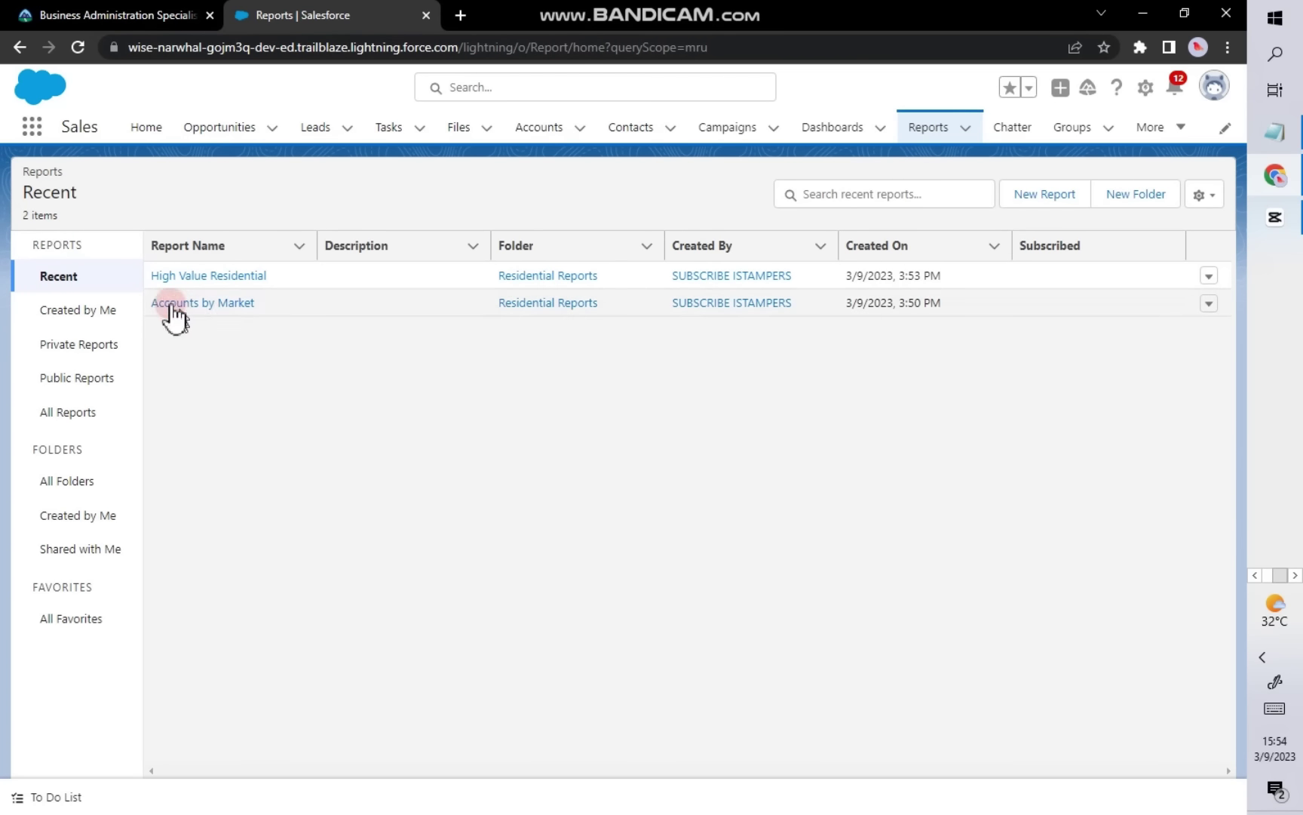
{"action": "left_click", "coordinate": [1043, 198]}
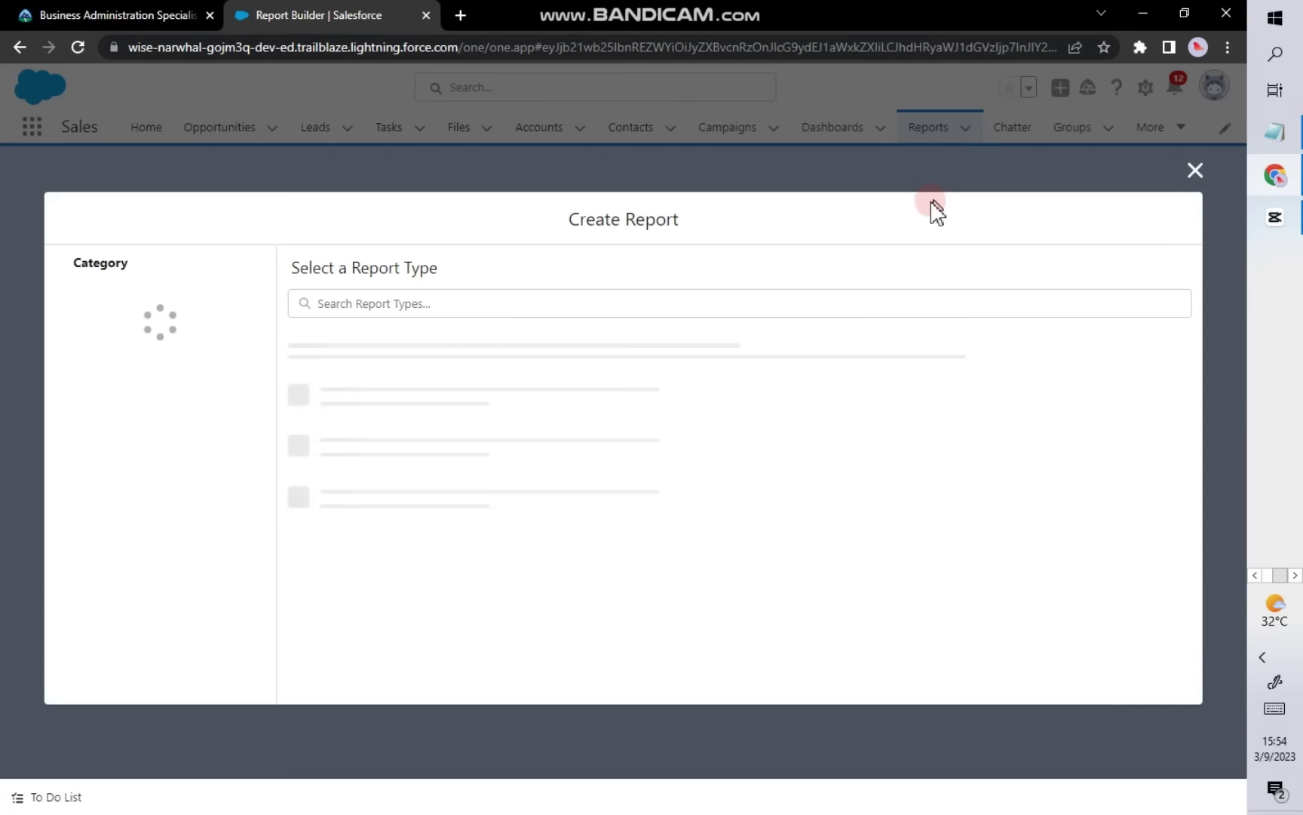
{"action": "left_click", "coordinate": [325, 408]}
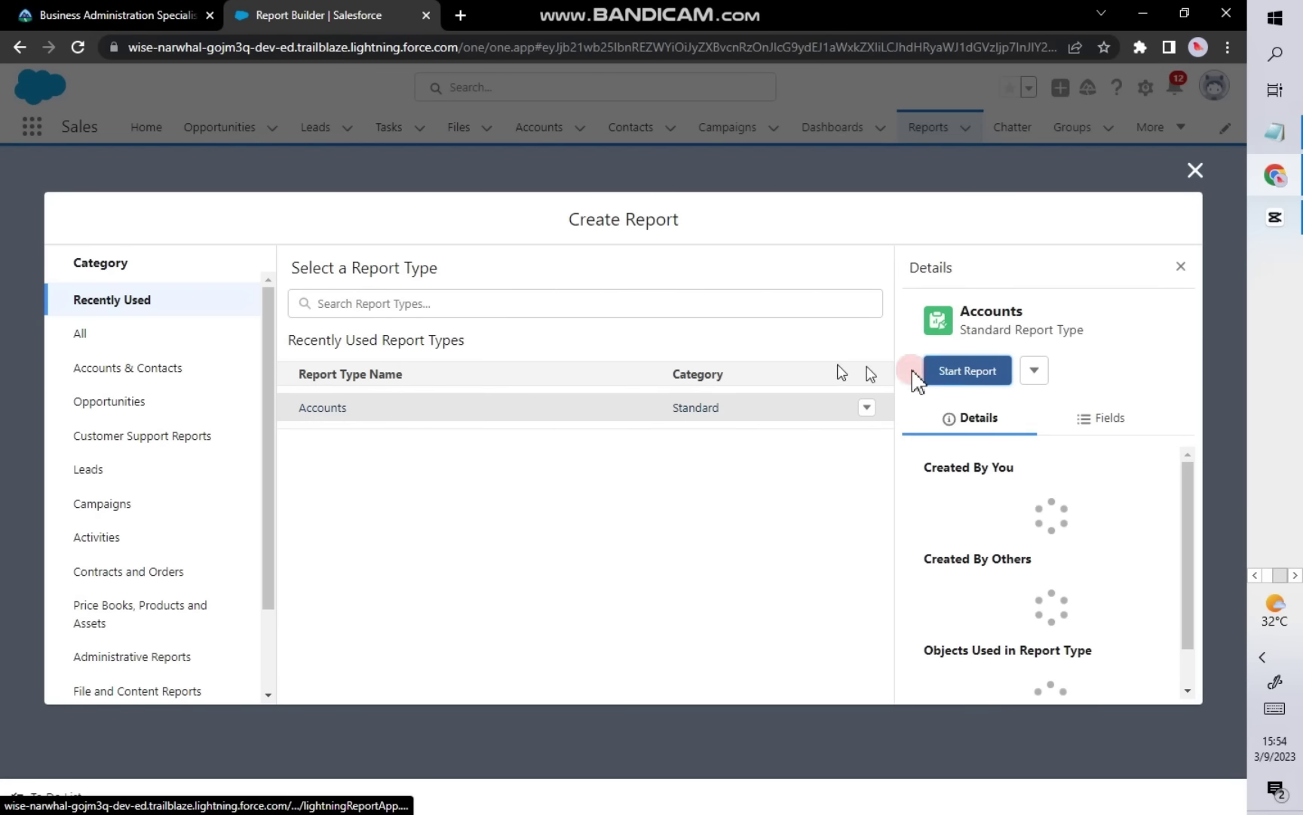
{"action": "left_click", "coordinate": [966, 367]}
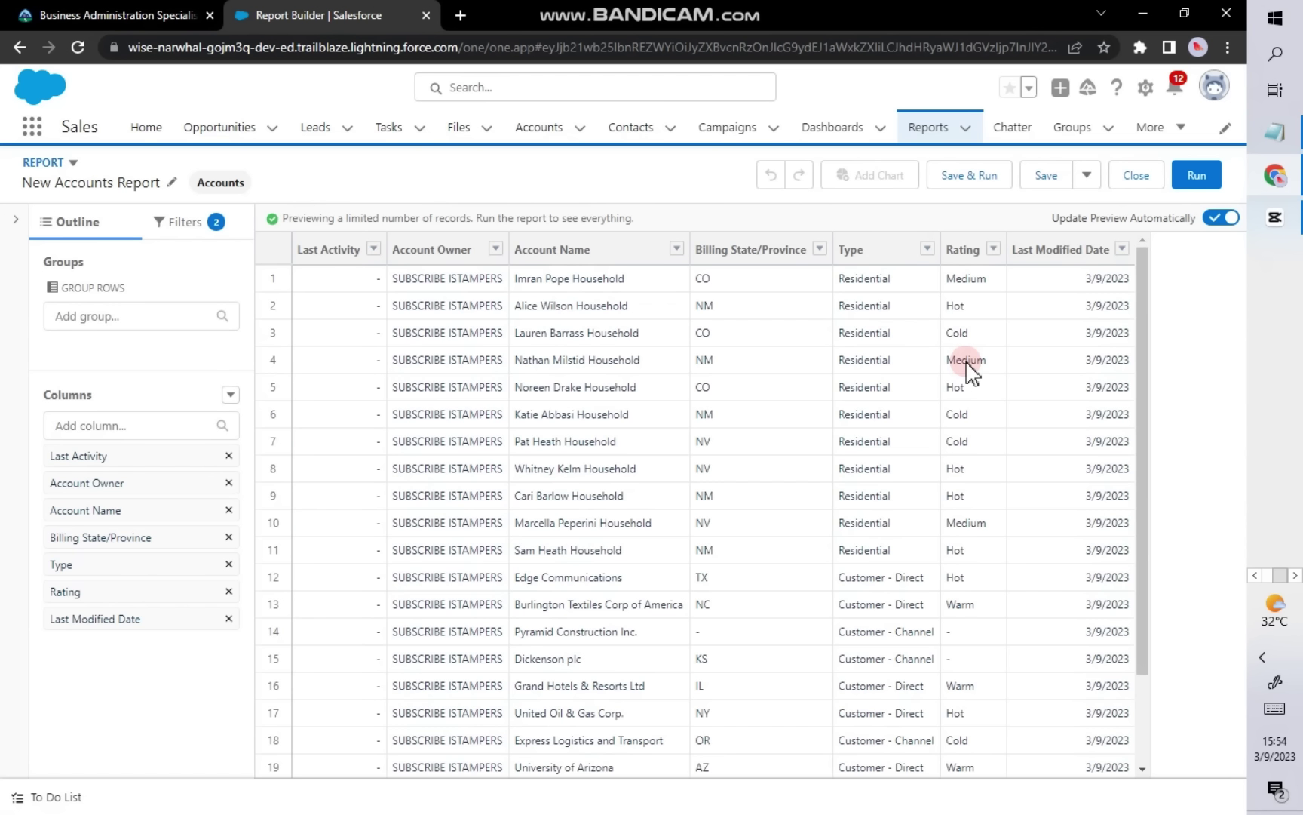
Step: Group the new report's rows by Billing State/Province and its columns by Rating
{"action": "left_click", "coordinate": [90, 317]}
{"action": "type", "text": "b"}
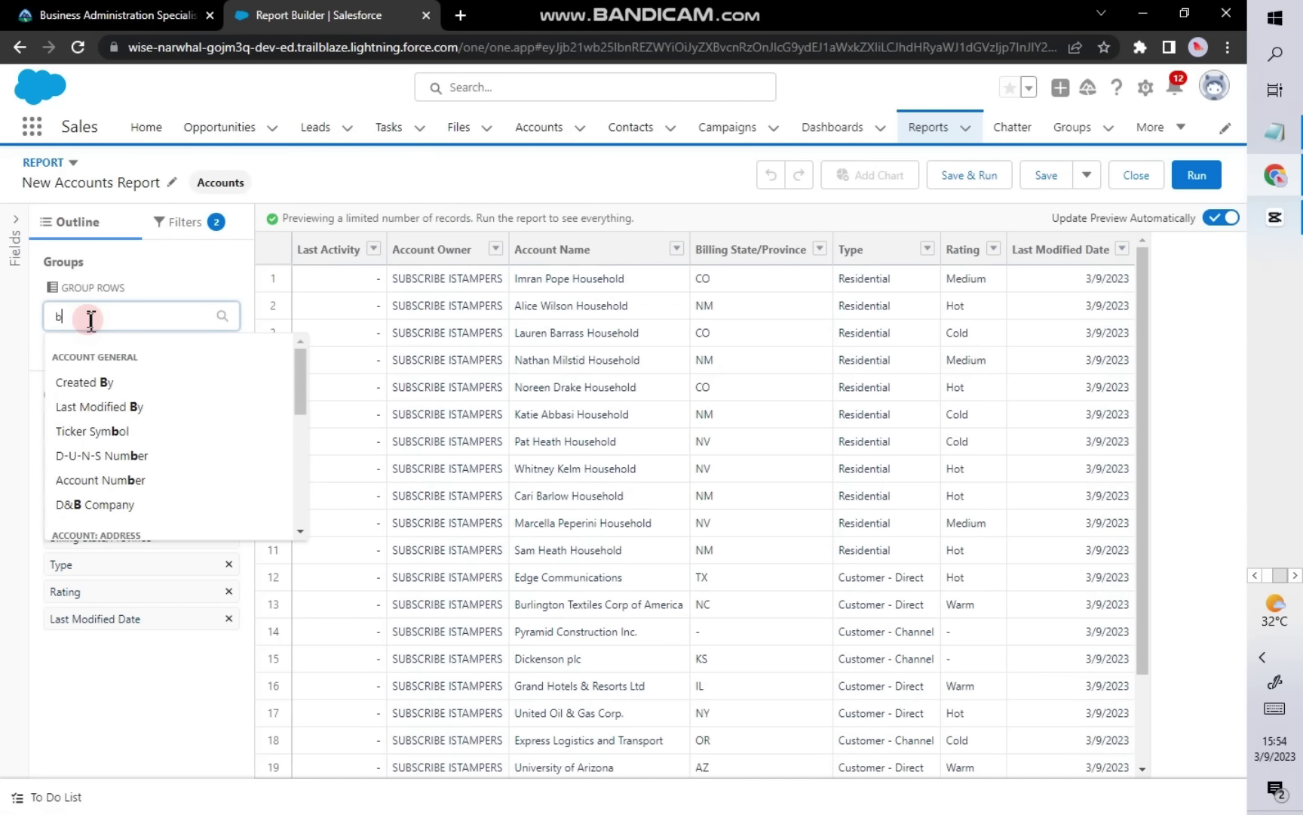
{"action": "type", "text": "il"}
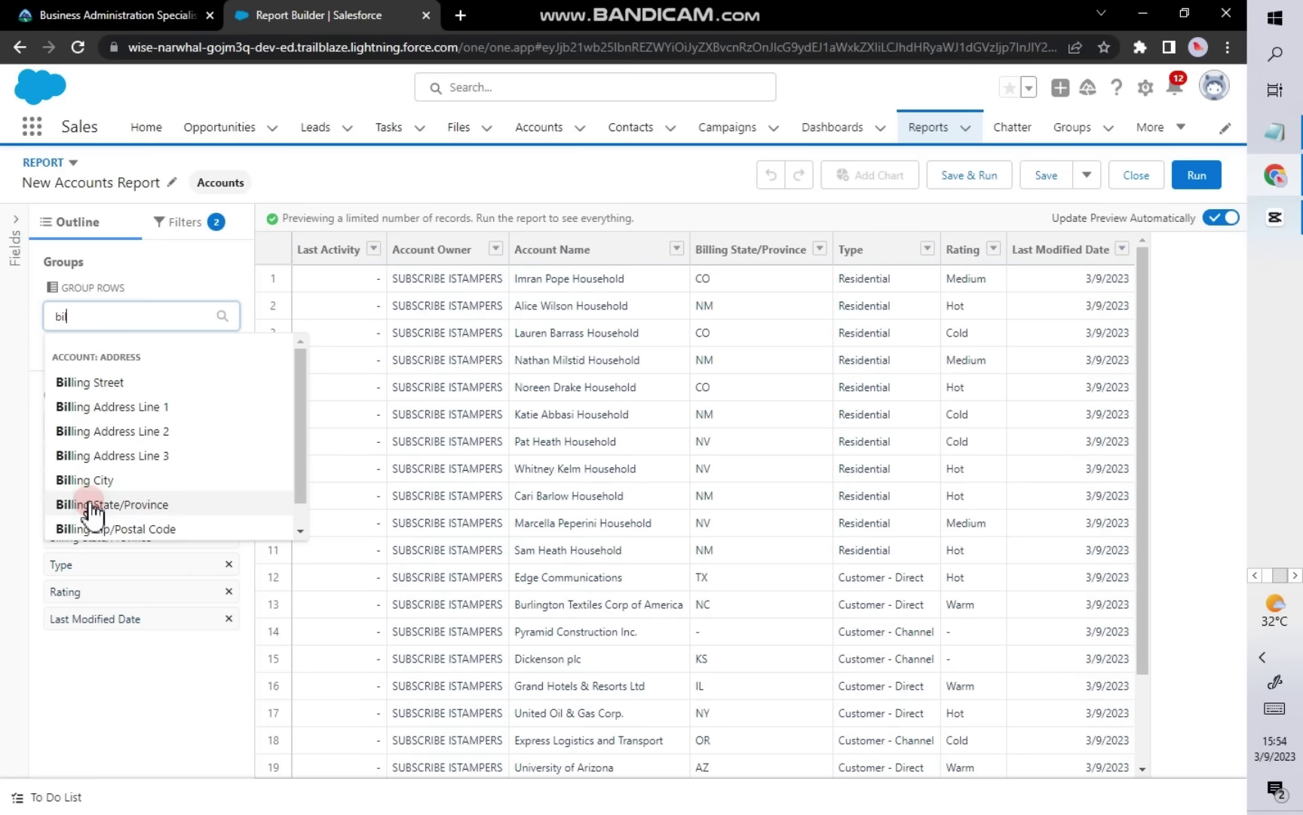
{"action": "left_click", "coordinate": [92, 512]}
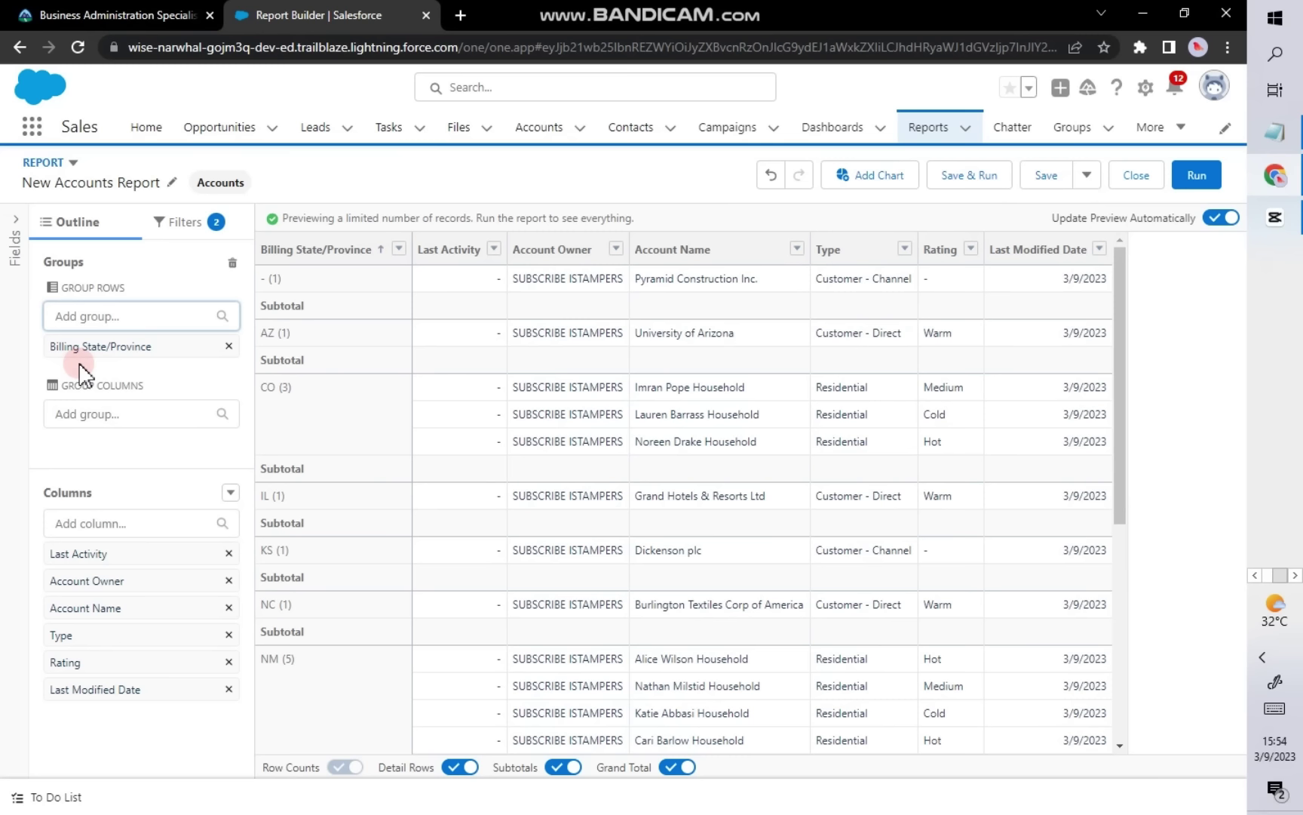
{"action": "left_click", "coordinate": [92, 414]}
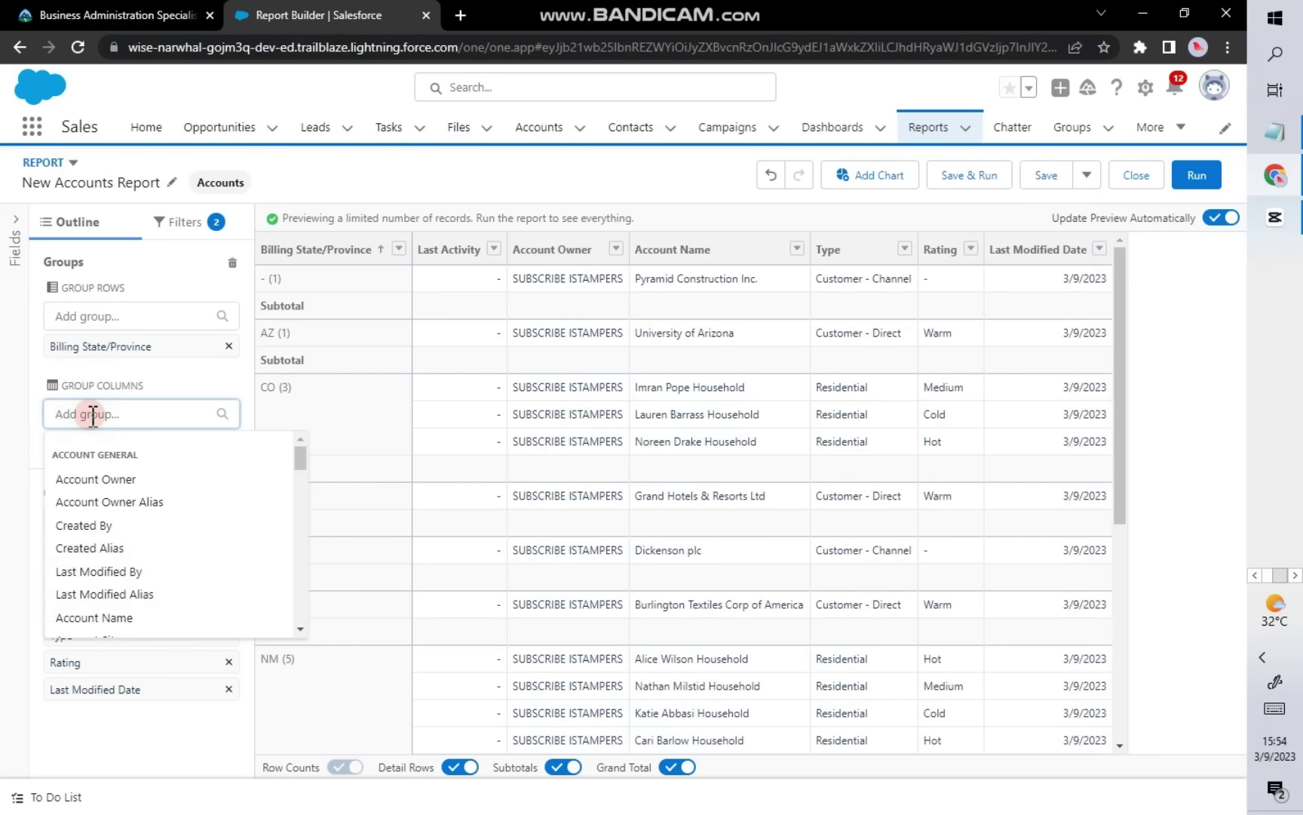
{"action": "type", "text": "ra"}
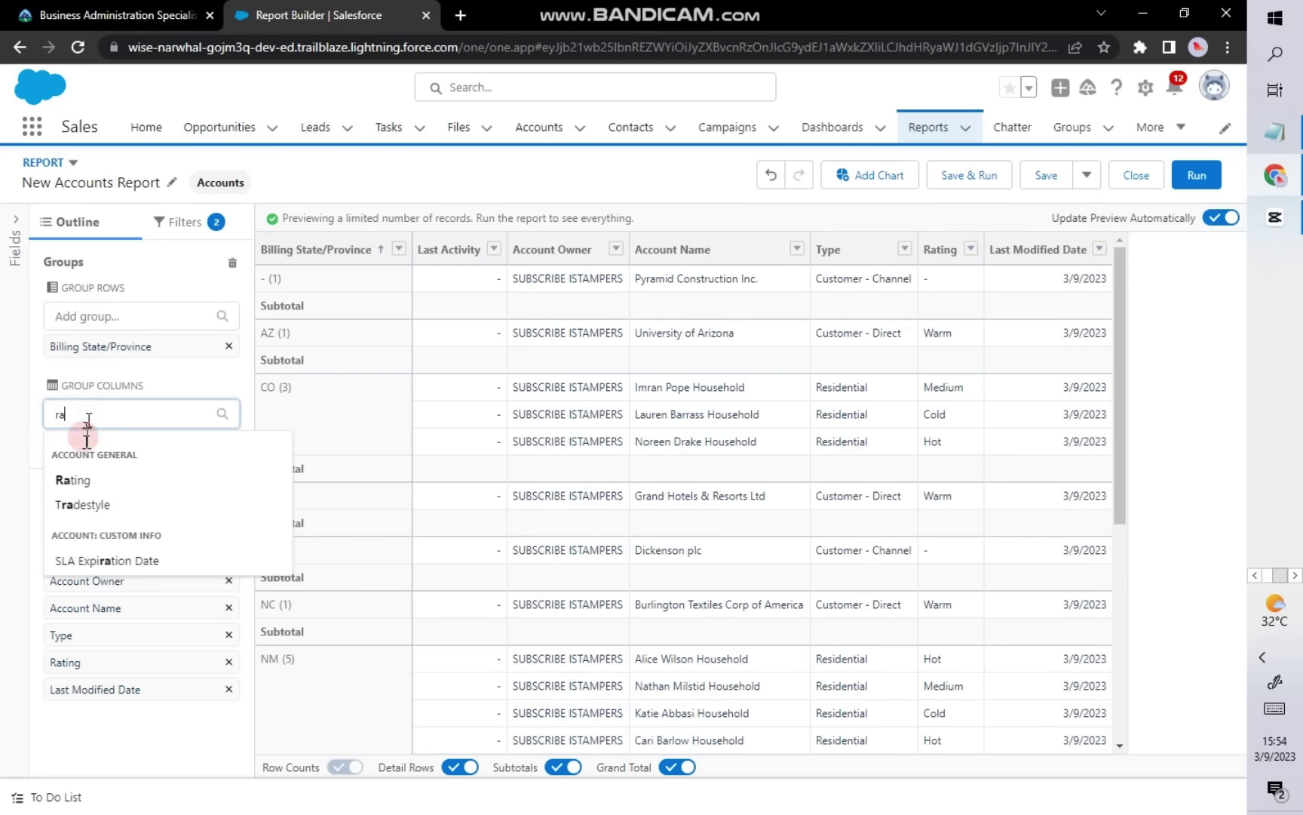
{"action": "left_click", "coordinate": [74, 481]}
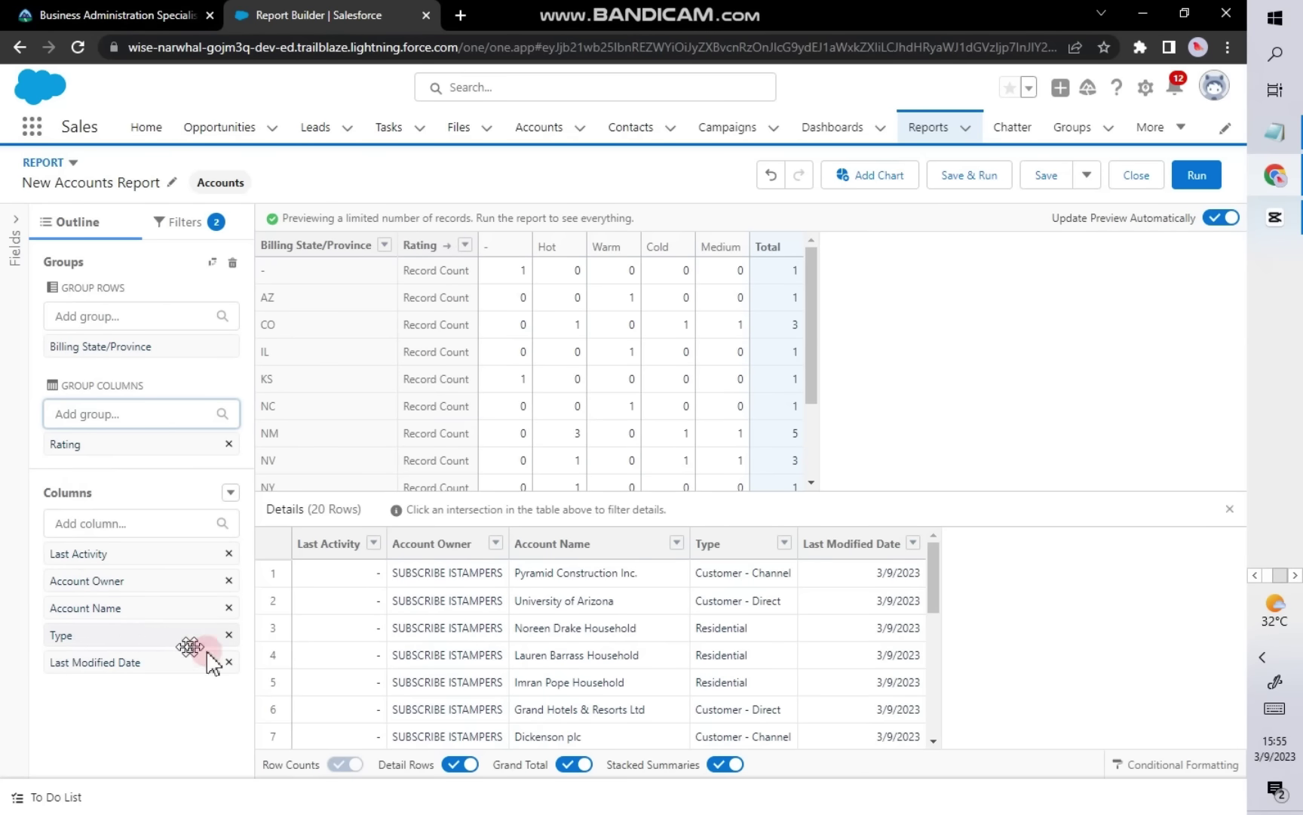
Step: Remove the Last Modified Date, Account Owner and Last Activity columns from the matrix report
{"action": "left_click", "coordinate": [230, 661]}
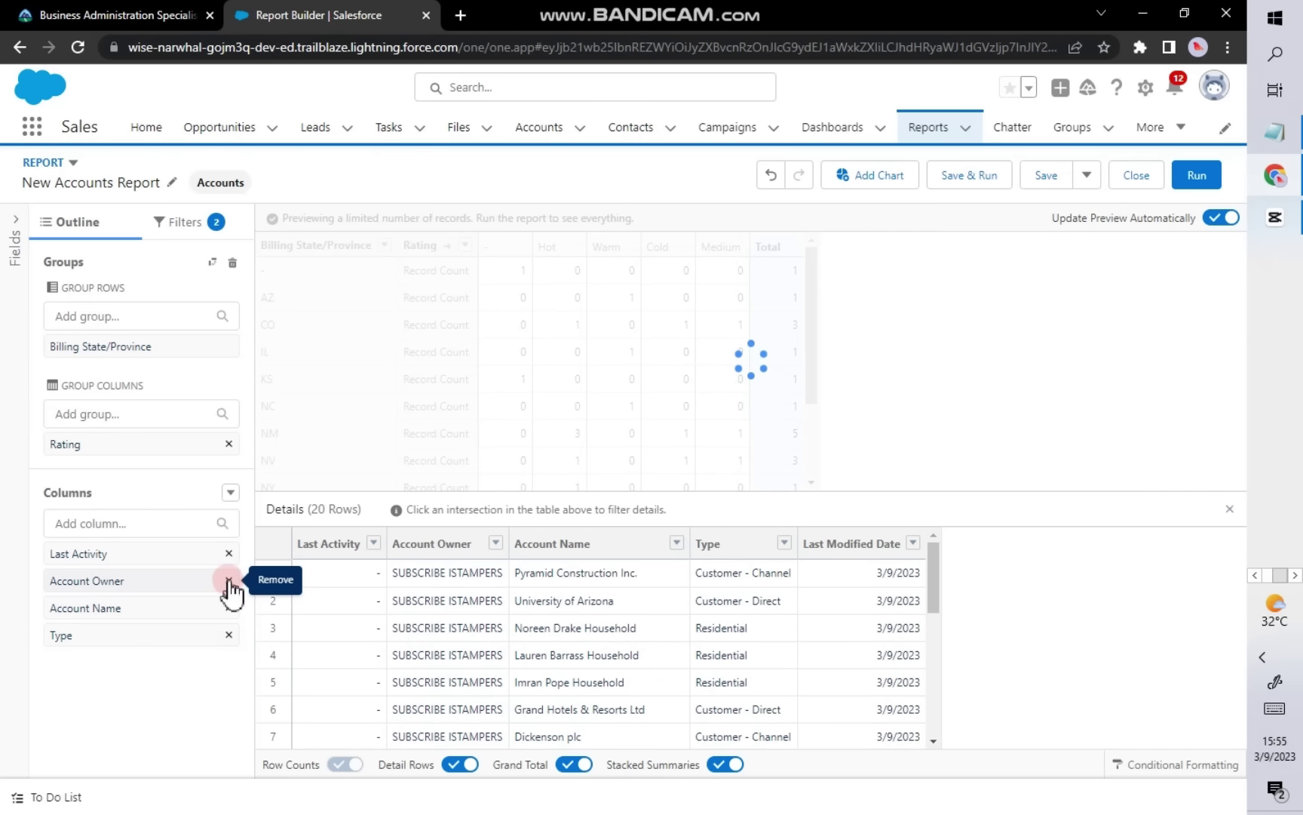
{"action": "left_click", "coordinate": [229, 580]}
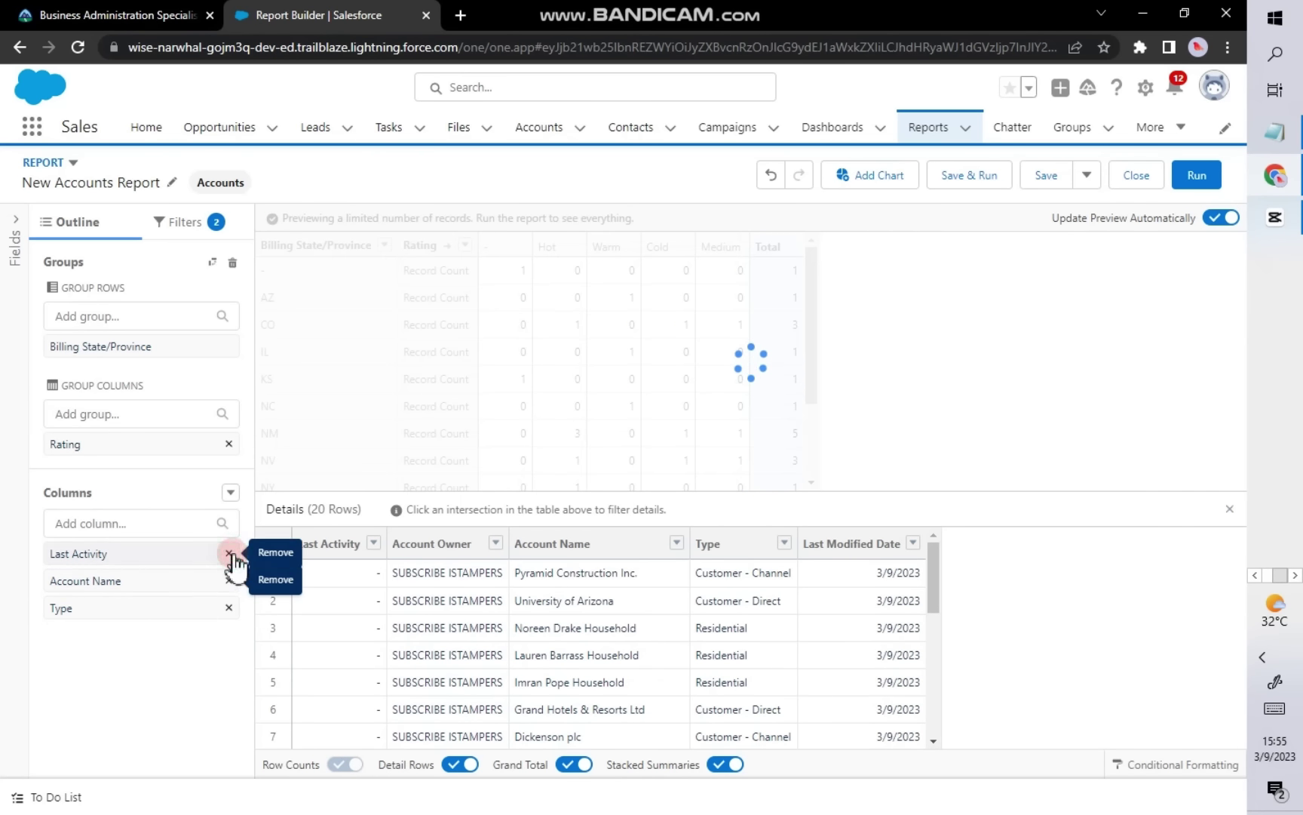
{"action": "left_click", "coordinate": [229, 553]}
{"action": "left_click", "coordinate": [135, 656]}
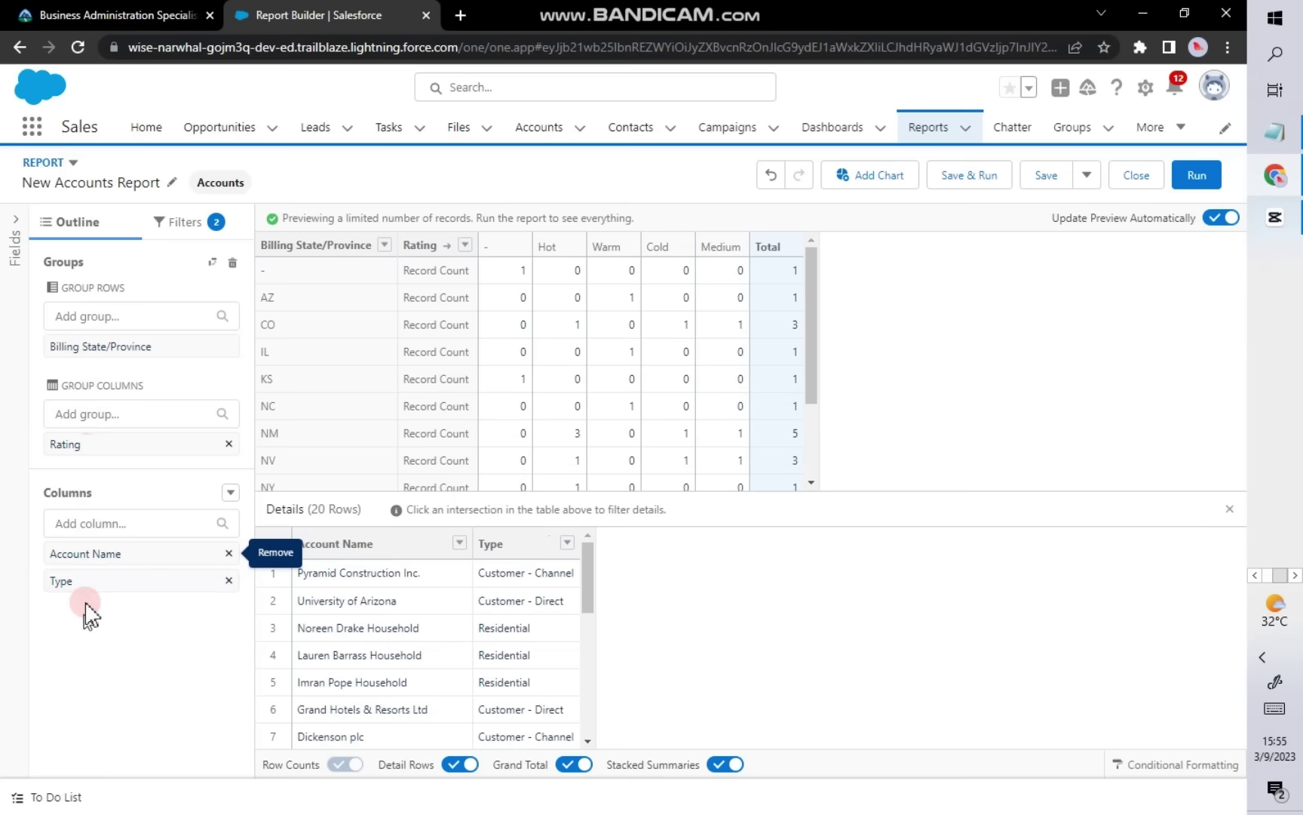
Step: Set the report filters to show all accounts and the Created Date range to All Time
{"action": "left_click", "coordinate": [166, 226]}
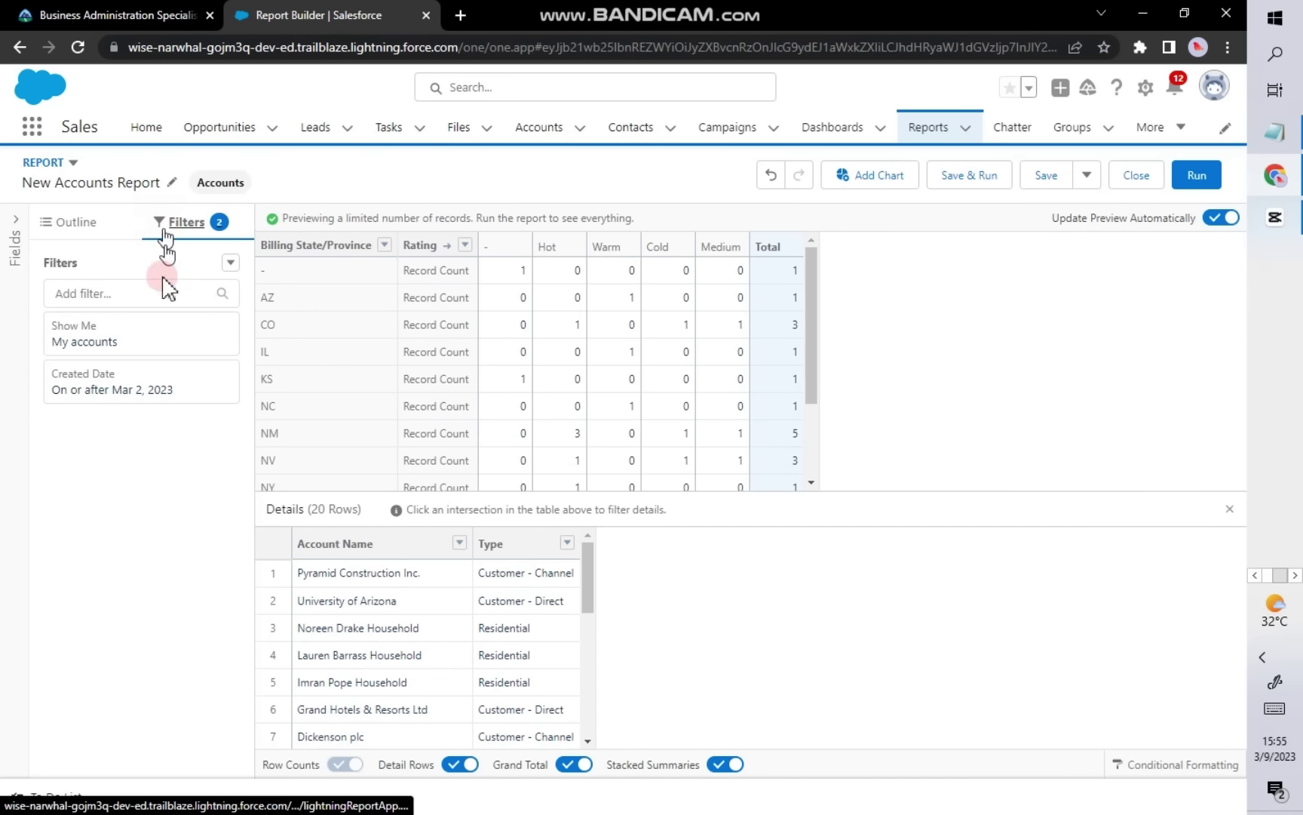
{"action": "left_click", "coordinate": [120, 349]}
{"action": "left_click", "coordinate": [317, 348]}
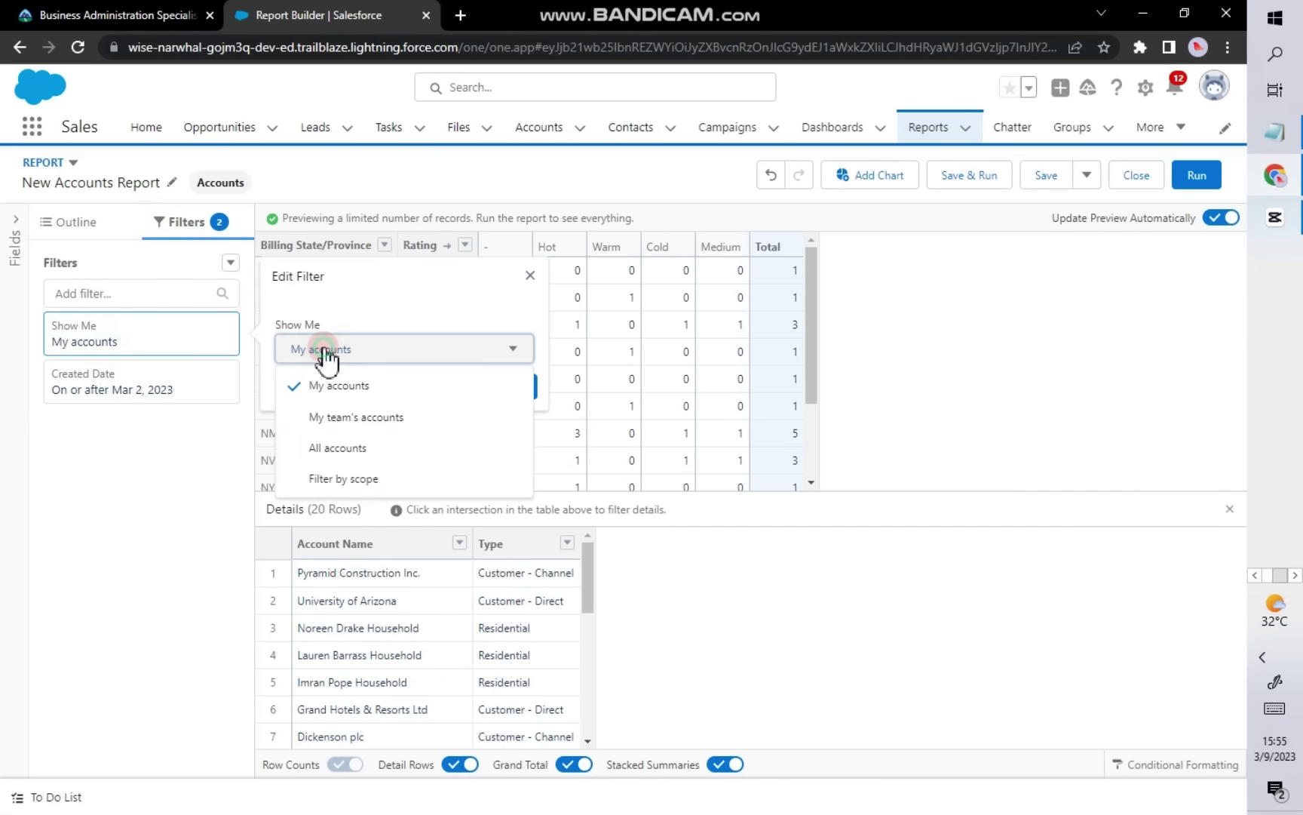
{"action": "left_click", "coordinate": [323, 449]}
{"action": "left_click", "coordinate": [499, 388]}
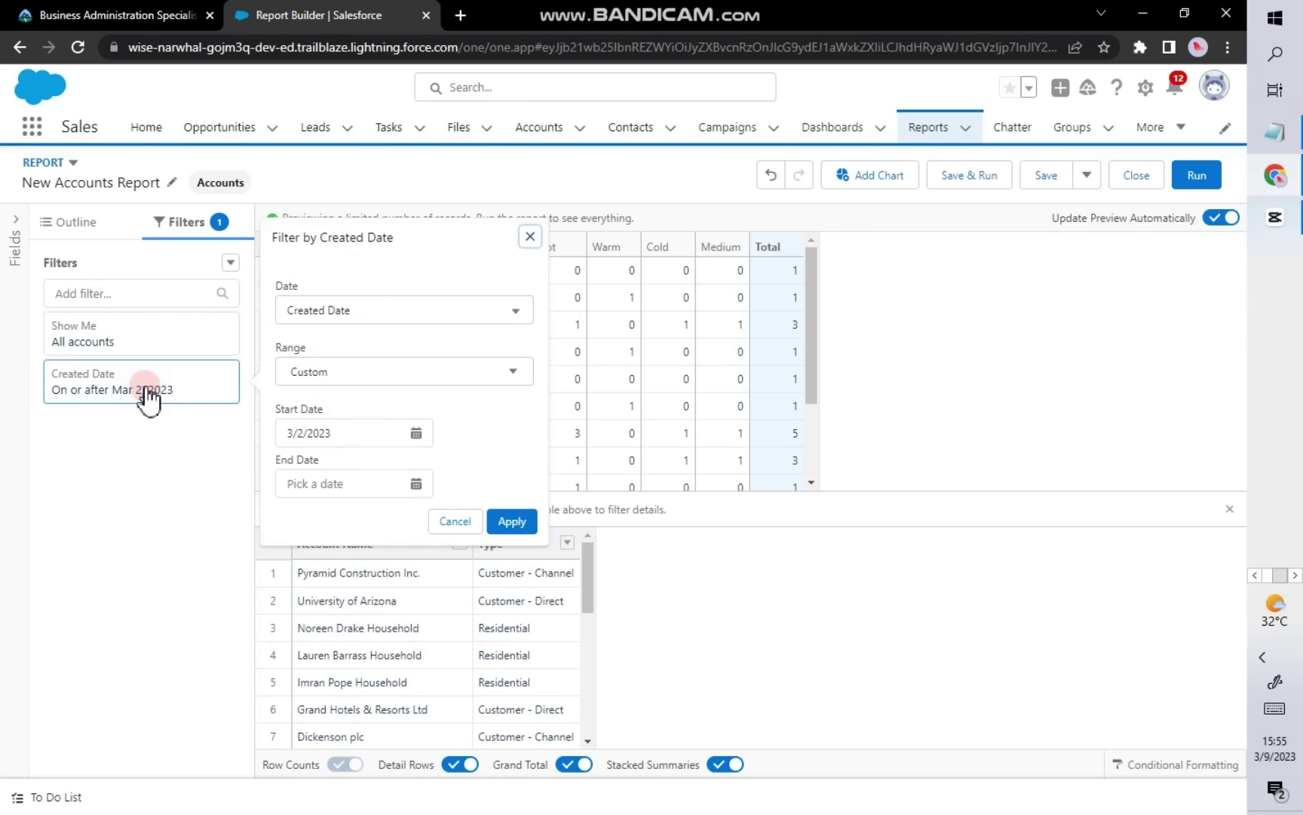
{"action": "left_click", "coordinate": [306, 366]}
{"action": "left_click", "coordinate": [319, 408]}
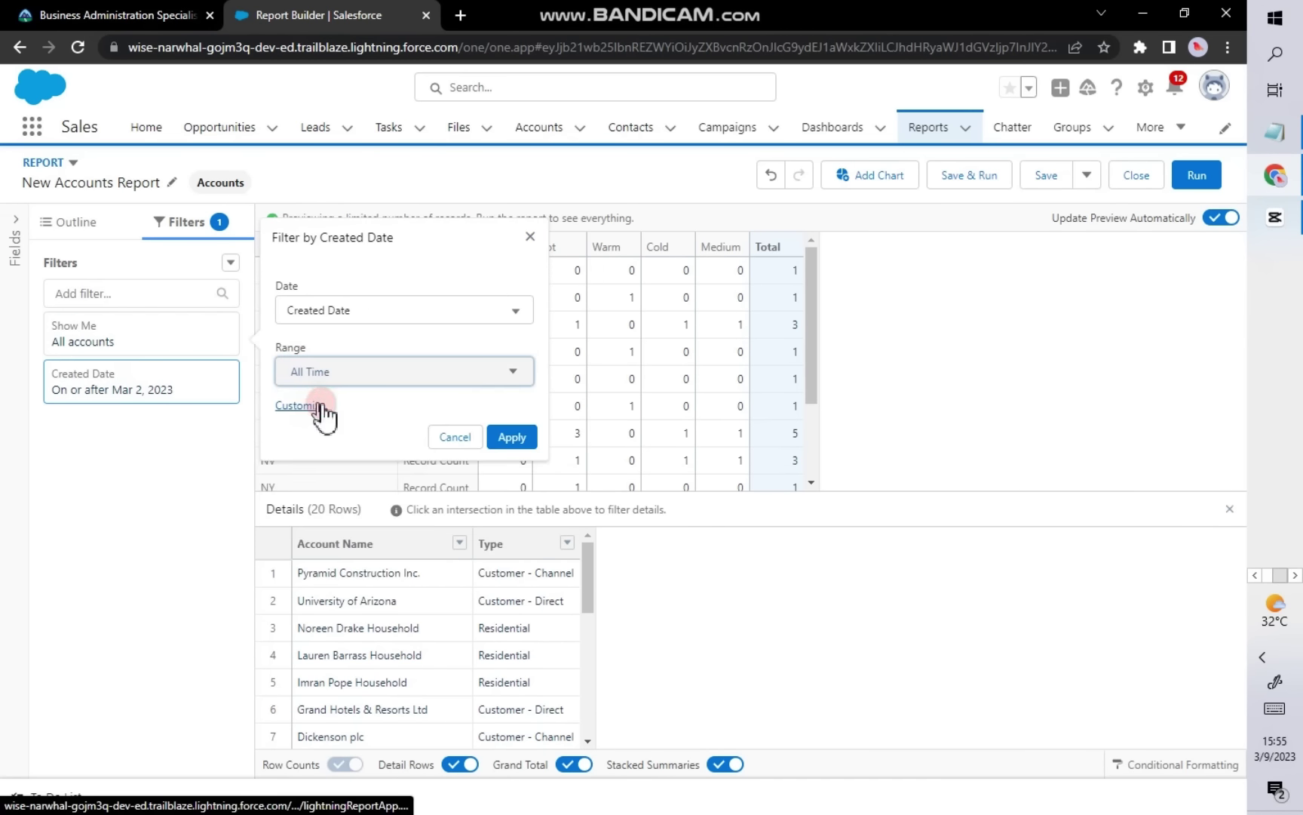
{"action": "left_click", "coordinate": [513, 440]}
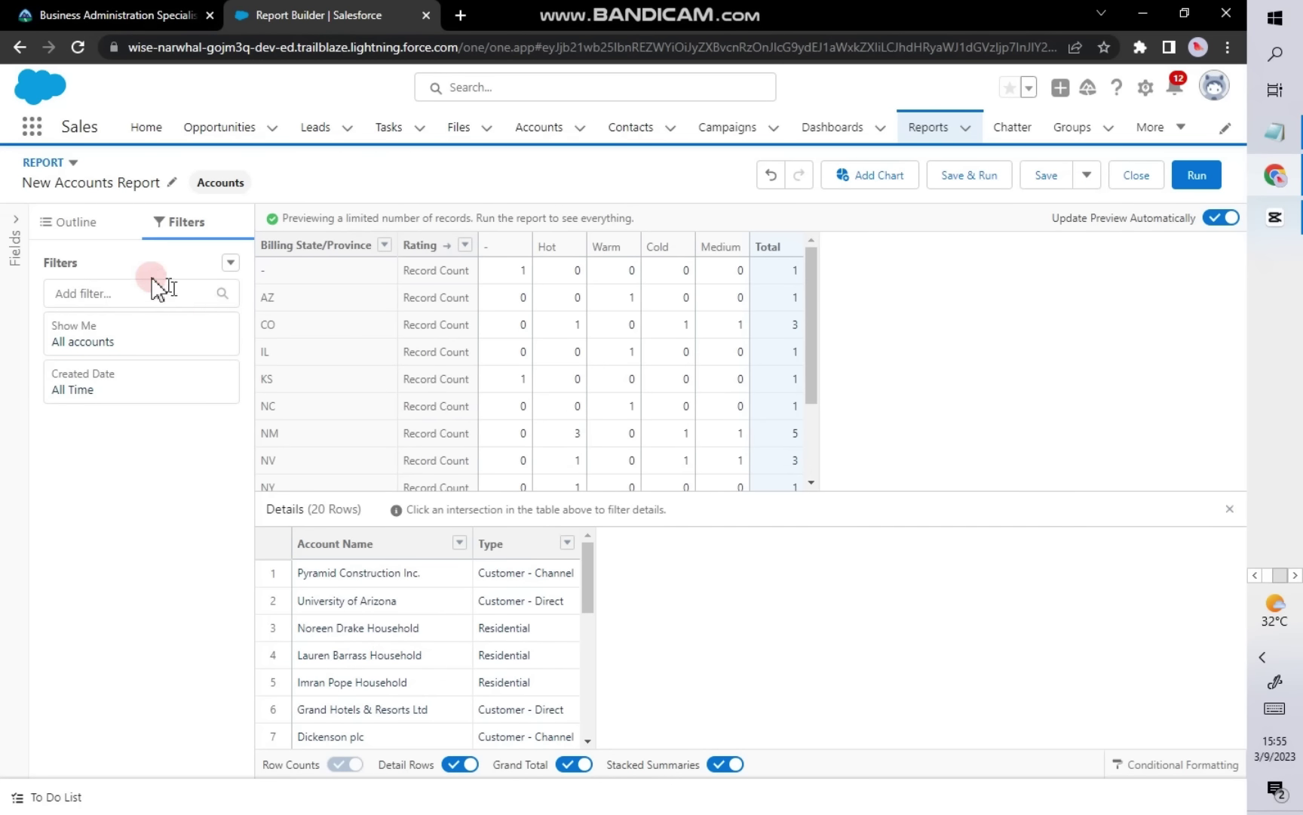
Step: Add a report filter on Type that equals Residential and apply it
{"action": "left_click", "coordinate": [136, 296]}
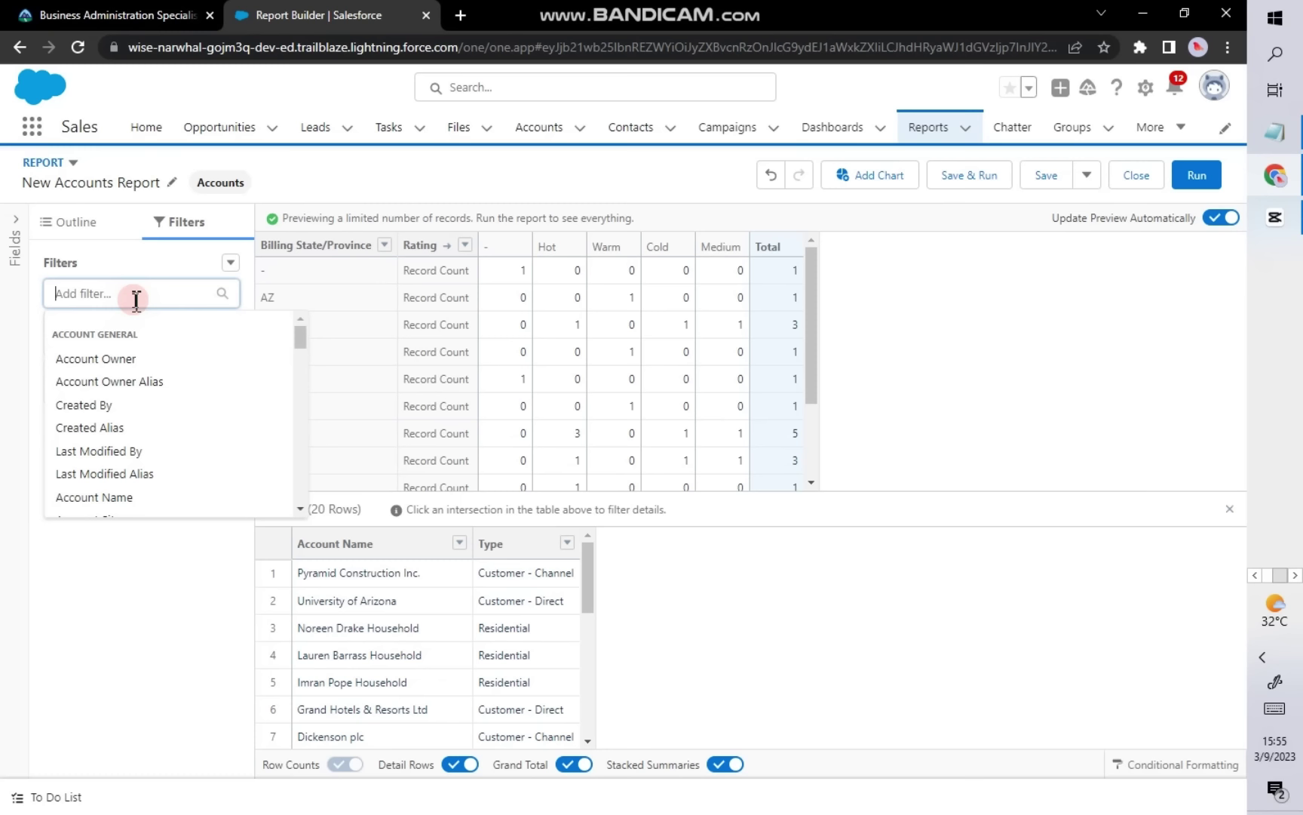
{"action": "type", "text": "ty"}
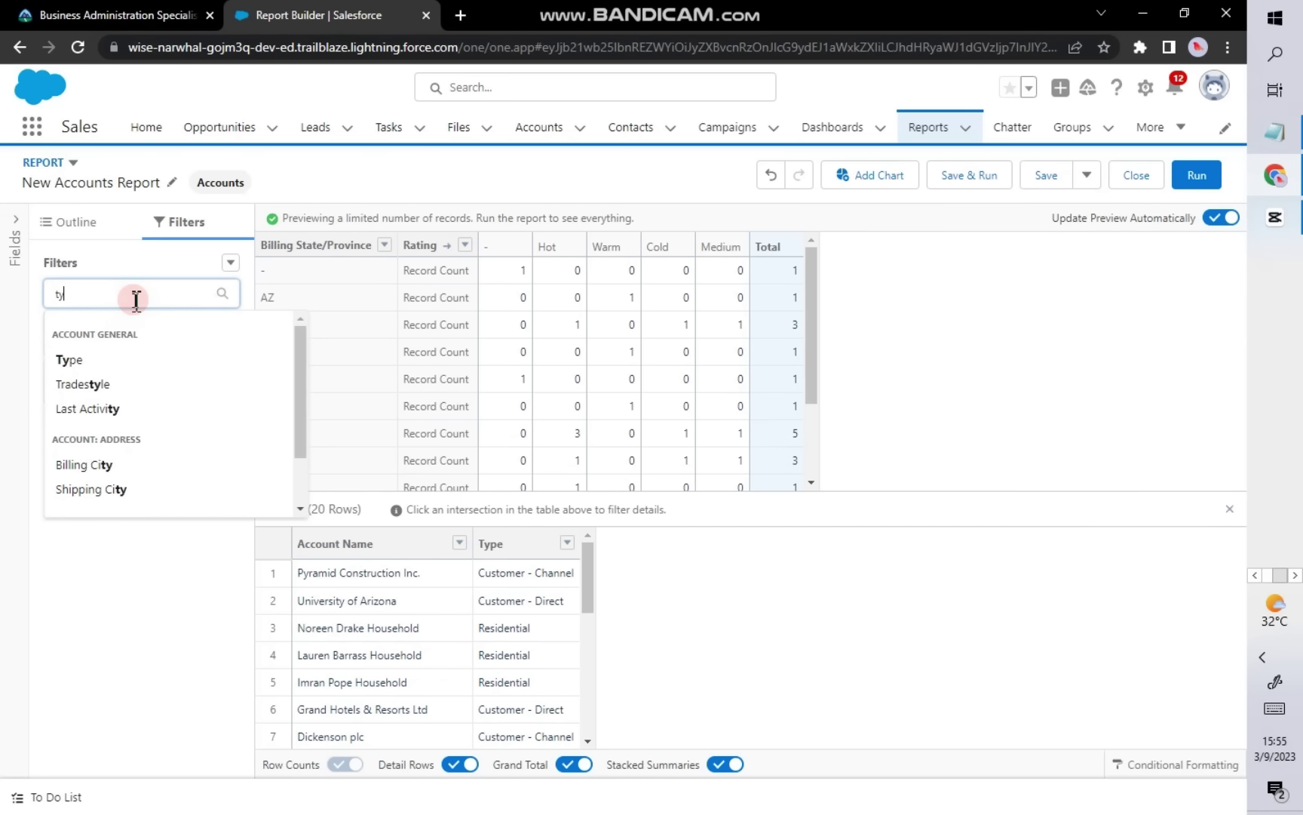
{"action": "left_click", "coordinate": [70, 362]}
{"action": "scroll", "coordinate": [351, 483], "scroll_direction": "down", "scroll_amount": 3}
{"action": "scroll", "coordinate": [336, 460], "scroll_direction": "up", "scroll_amount": 1}
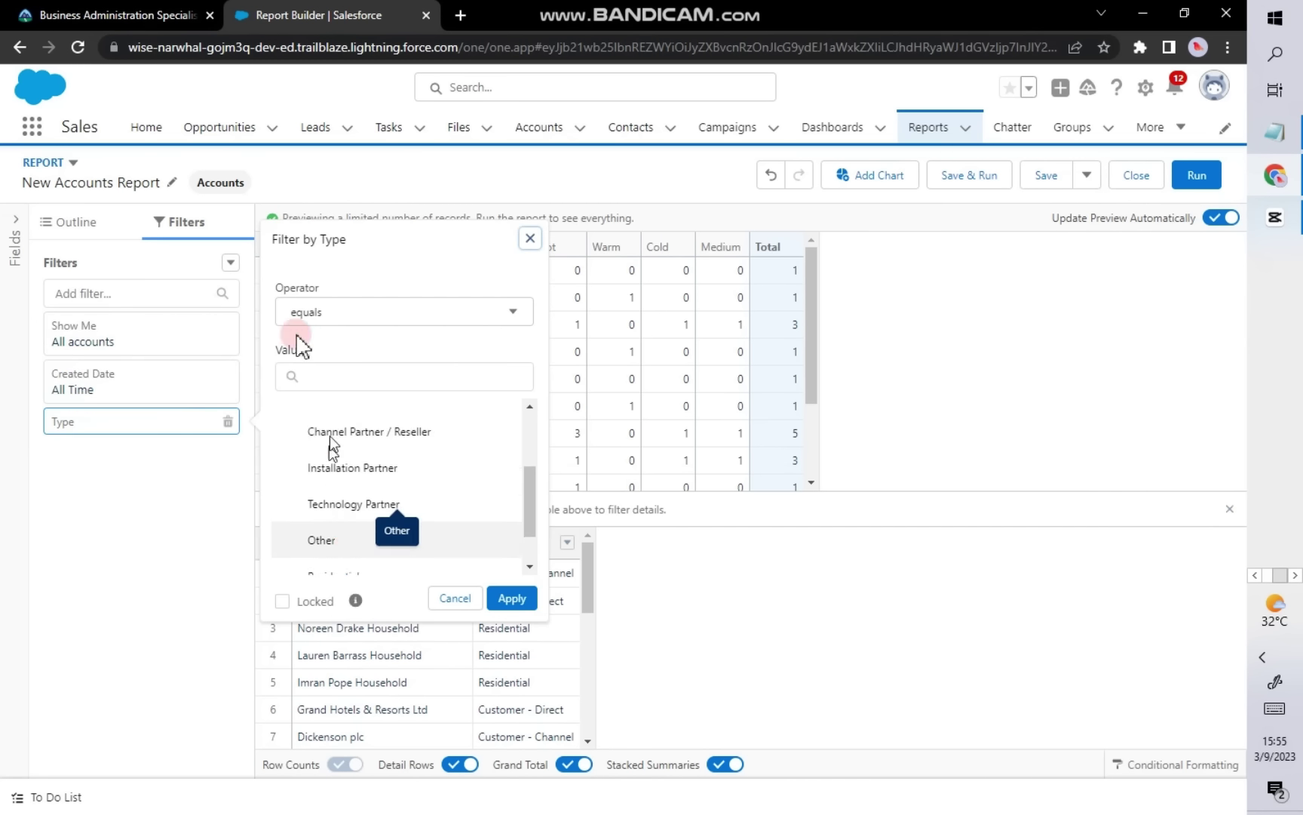
{"action": "scroll", "coordinate": [332, 445], "scroll_direction": "up", "scroll_amount": 3}
{"action": "scroll", "coordinate": [332, 536], "scroll_direction": "down", "scroll_amount": 5}
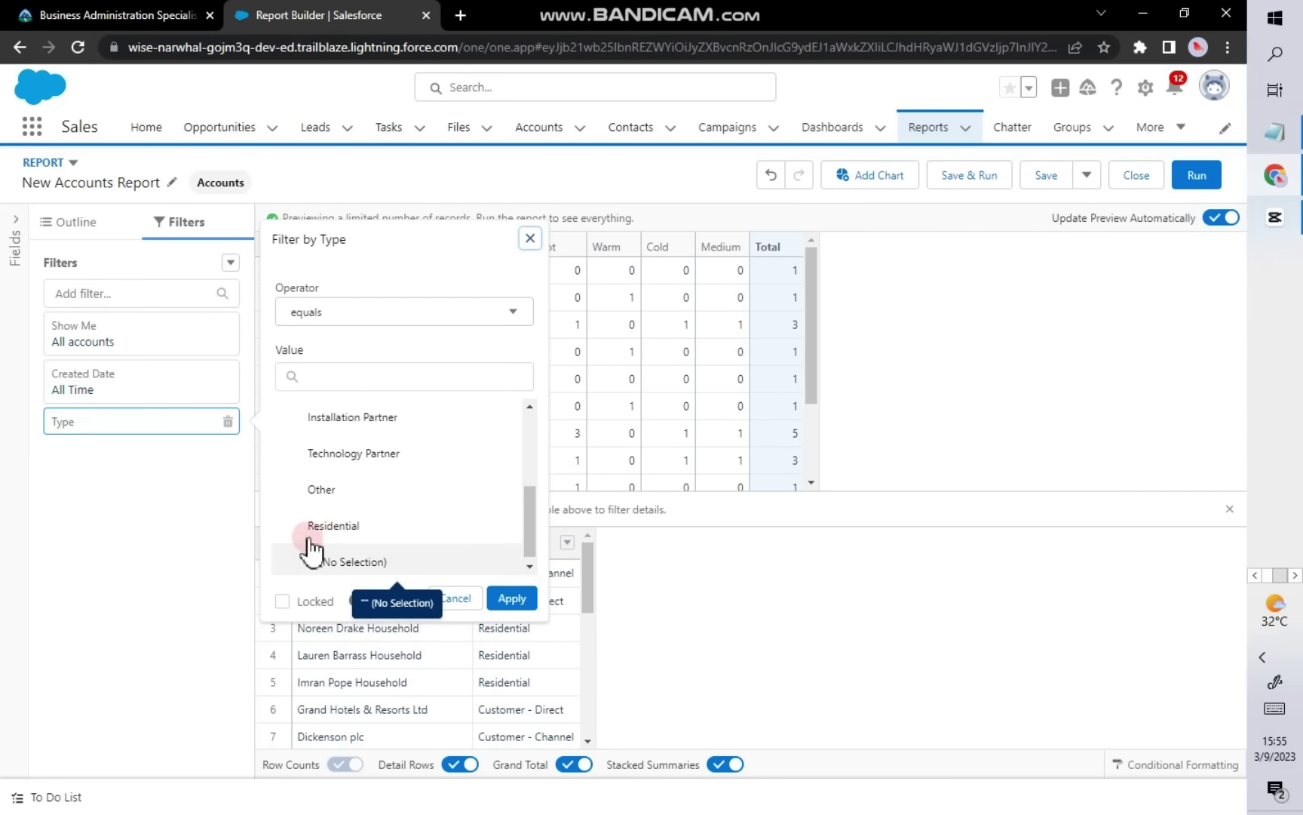
{"action": "left_click", "coordinate": [317, 528]}
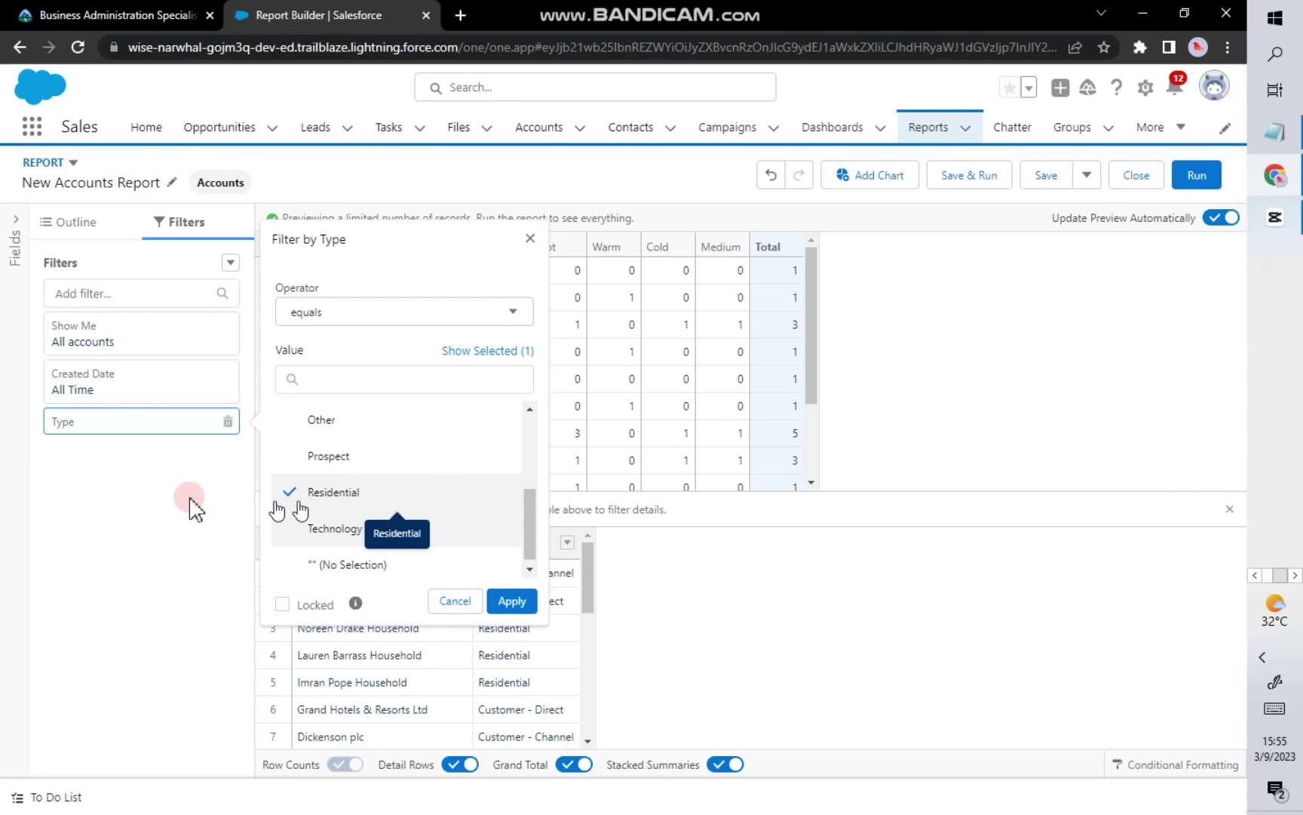
{"action": "left_click", "coordinate": [199, 411]}
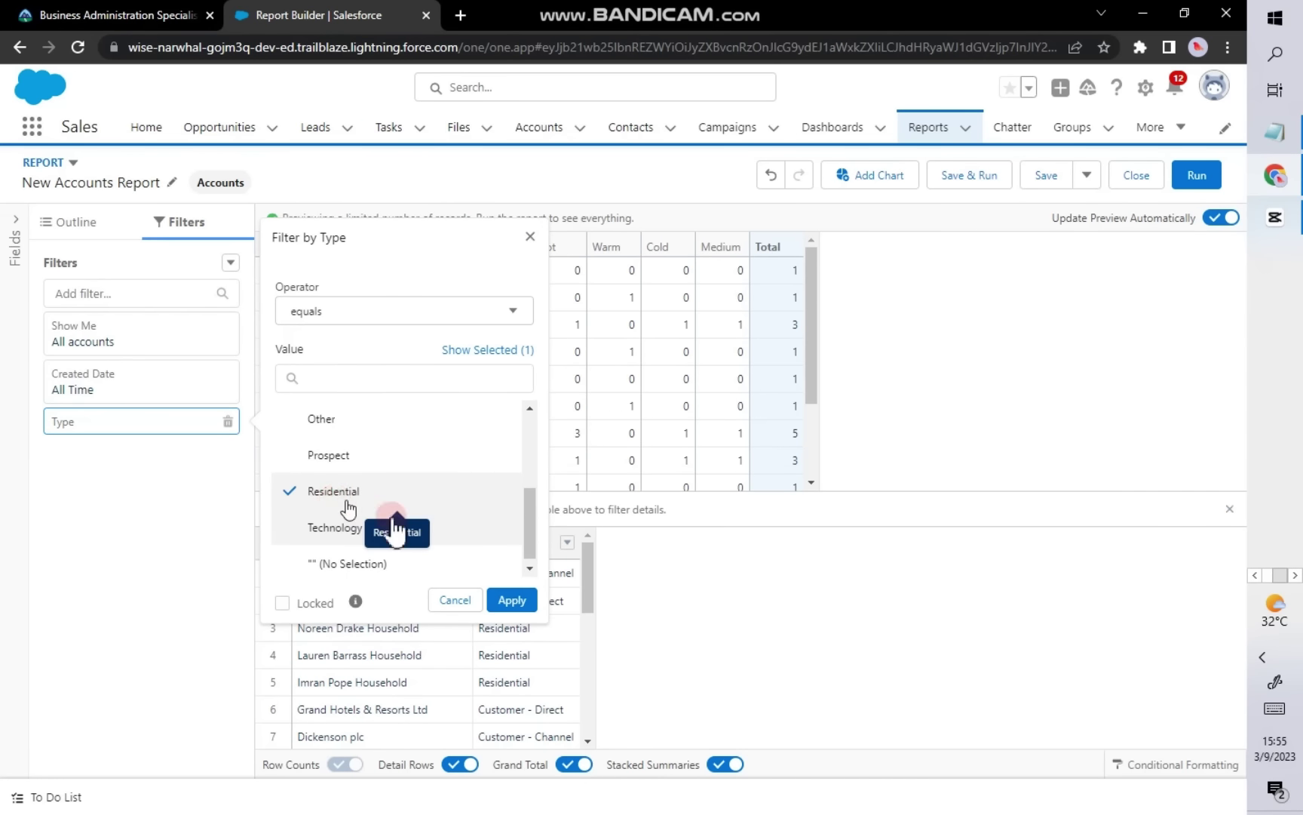
{"action": "left_click", "coordinate": [513, 601]}
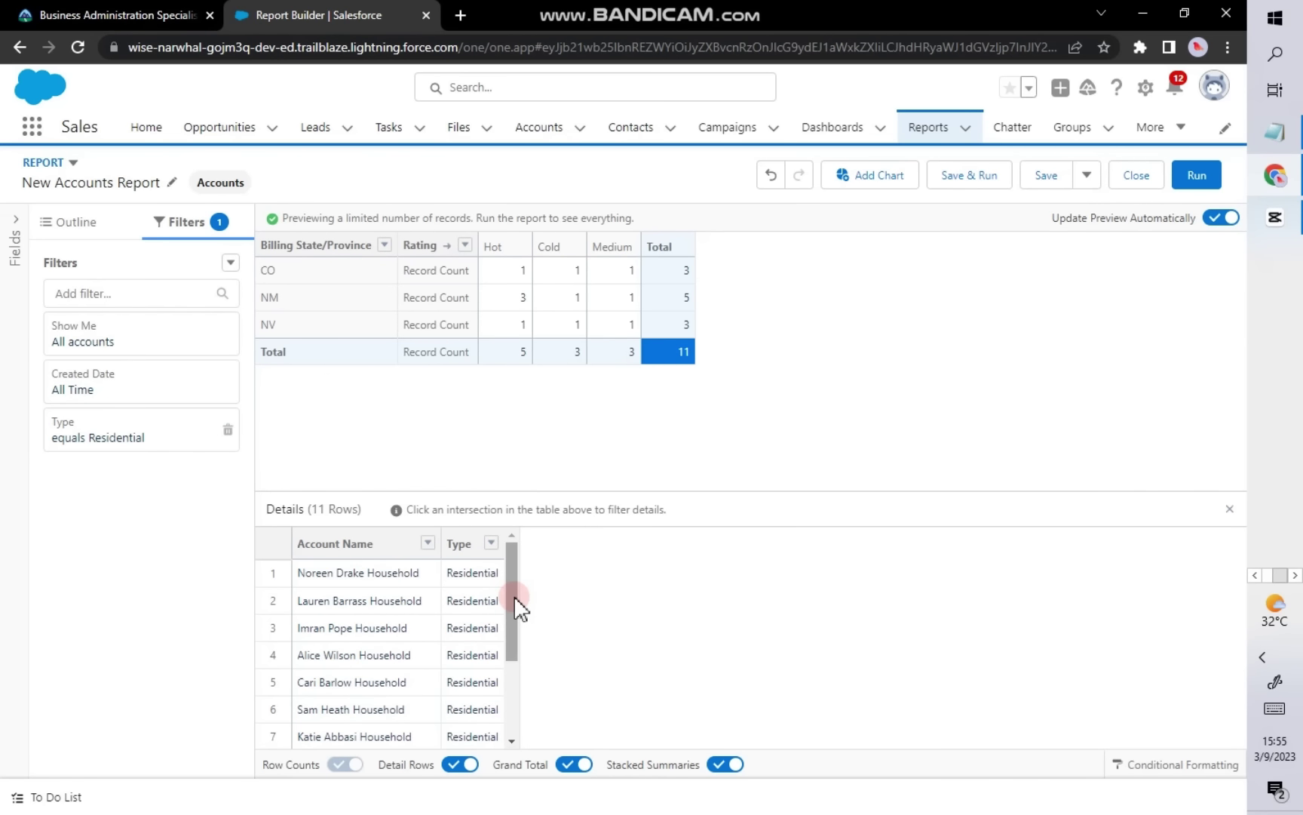
Step: Start saving the report and name it Rated Accounts by State, copying the title from the Trailhead requirements
{"action": "left_click", "coordinate": [970, 175]}
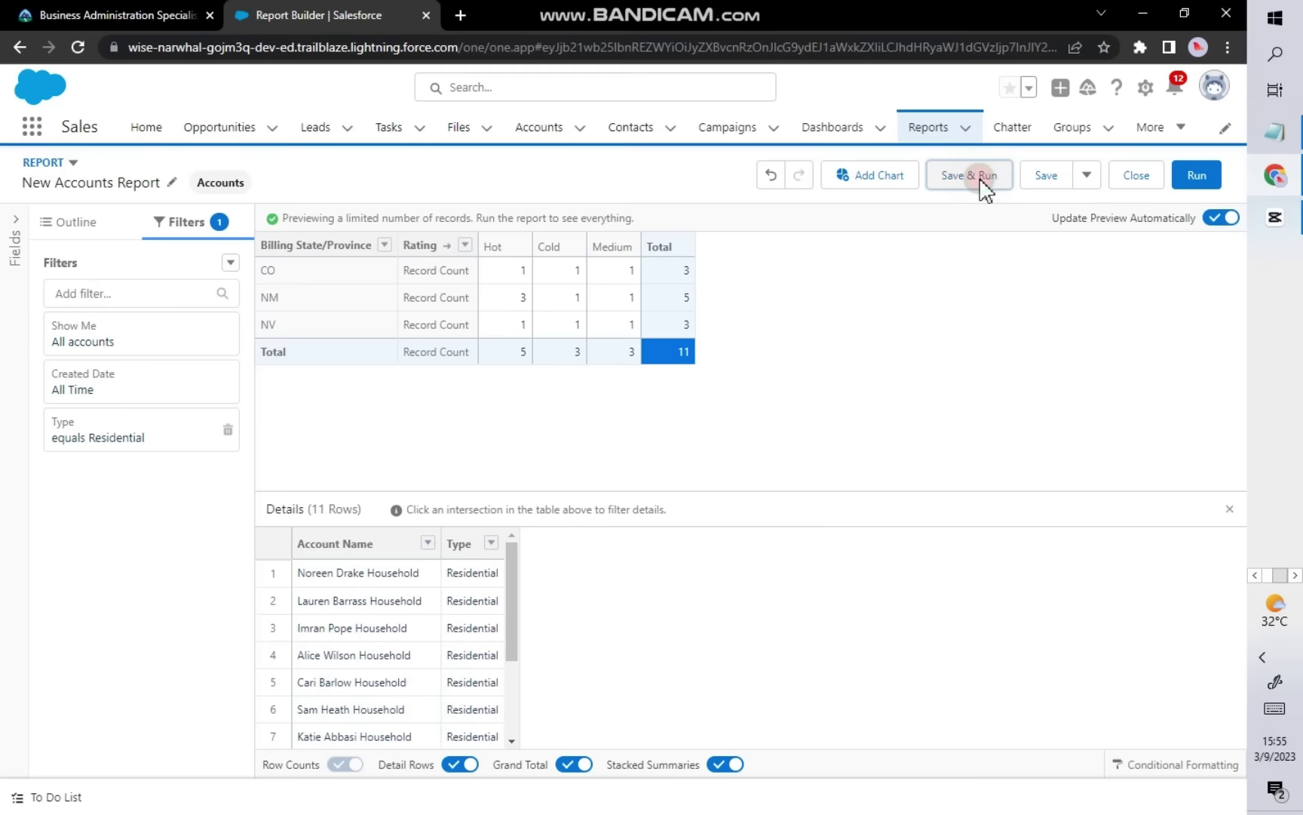
{"action": "left_click", "coordinate": [134, 10]}
{"action": "left_click", "coordinate": [291, 164]}
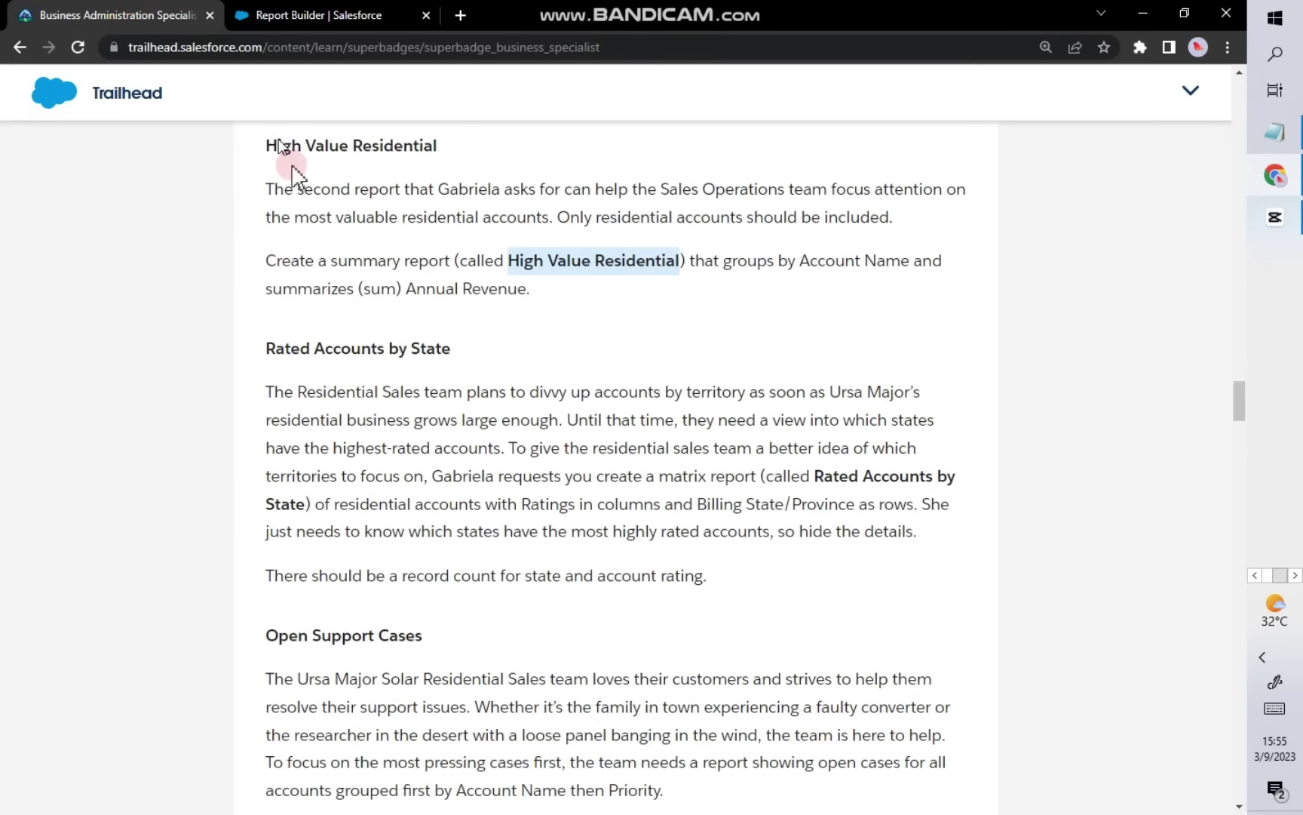
{"action": "left_click", "coordinate": [265, 349]}
{"action": "left_click_drag", "start_coordinate": [268, 350], "coordinate": [456, 357]}
{"action": "right_click", "coordinate": [377, 350]}
{"action": "left_click", "coordinate": [411, 362]}
{"action": "left_click", "coordinate": [362, 15]}
{"action": "left_click", "coordinate": [382, 329]}
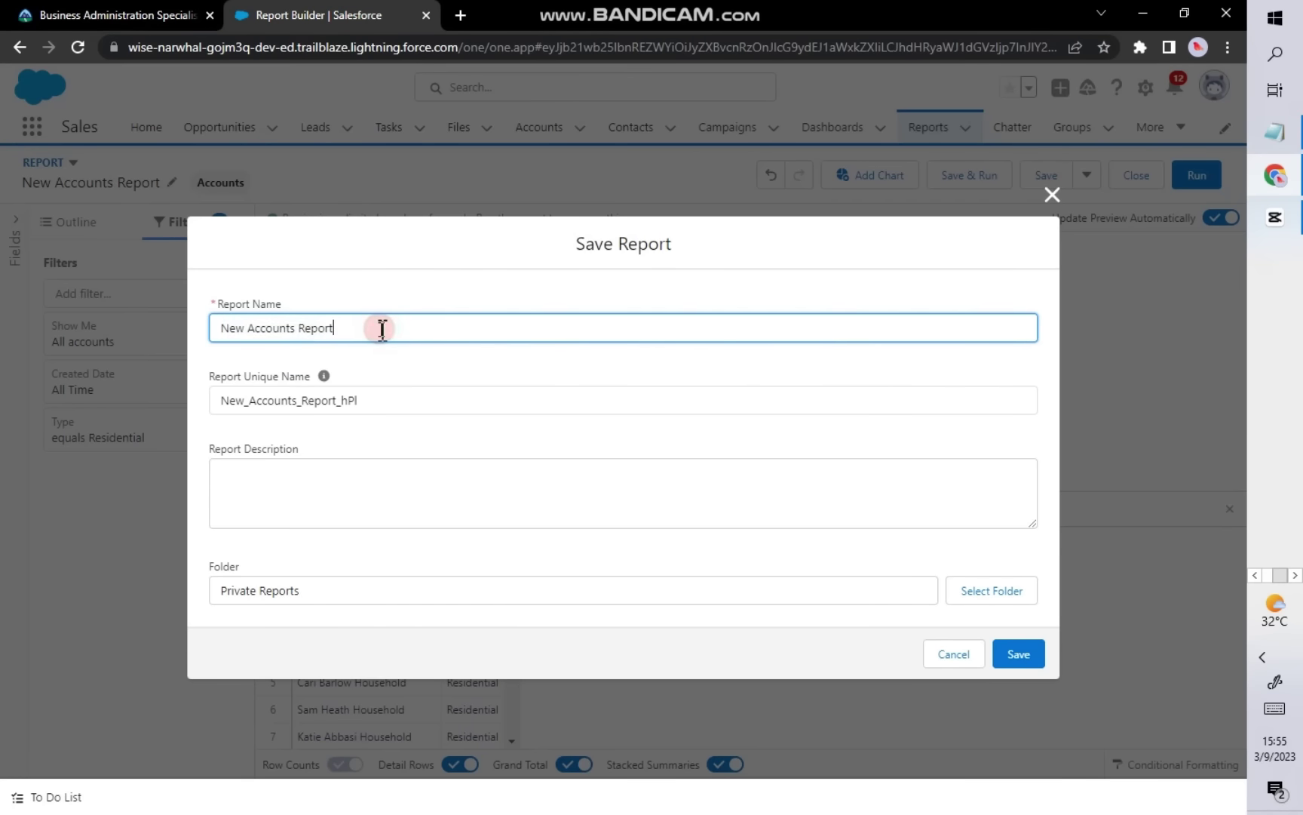
{"action": "key", "text": "BackSpace"}
{"action": "key", "text": "BackSpace"}
{"action": "key", "text": "BackSpace"}
{"action": "key", "text": "BackSpace"}
{"action": "key", "text": "BackSpace"}
{"action": "key", "text": "BackSpace"}
{"action": "key", "text": "BackSpace"}
{"action": "key", "text": "BackSpace"}
{"action": "key", "text": "BackSpace"}
{"action": "key", "text": "BackSpace"}
{"action": "key", "text": "BackSpace"}
{"action": "key", "text": "BackSpace"}
{"action": "key", "text": "BackSpace"}
{"action": "key", "text": "BackSpace"}
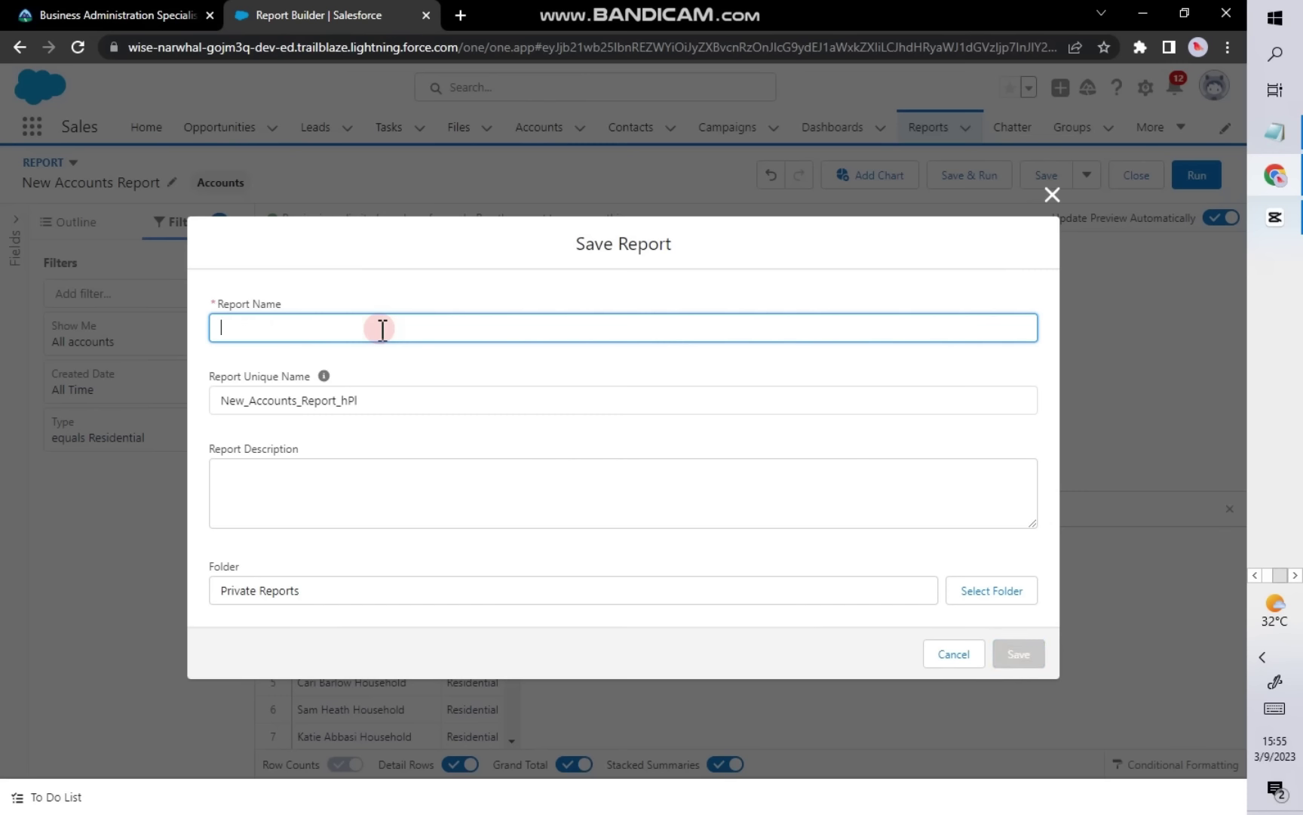
{"action": "right_click", "coordinate": [279, 334]}
{"action": "left_click", "coordinate": [322, 475]}
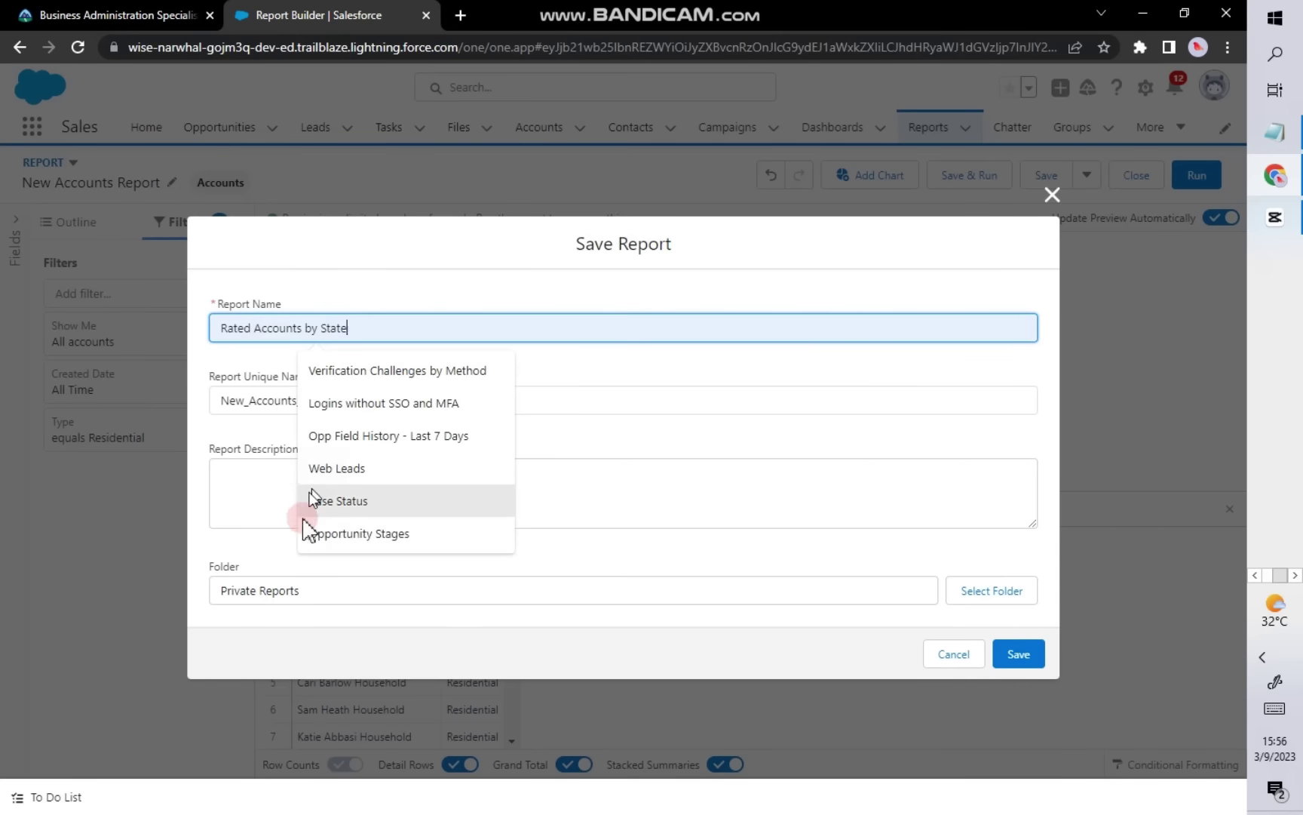
{"action": "left_click", "coordinate": [261, 511]}
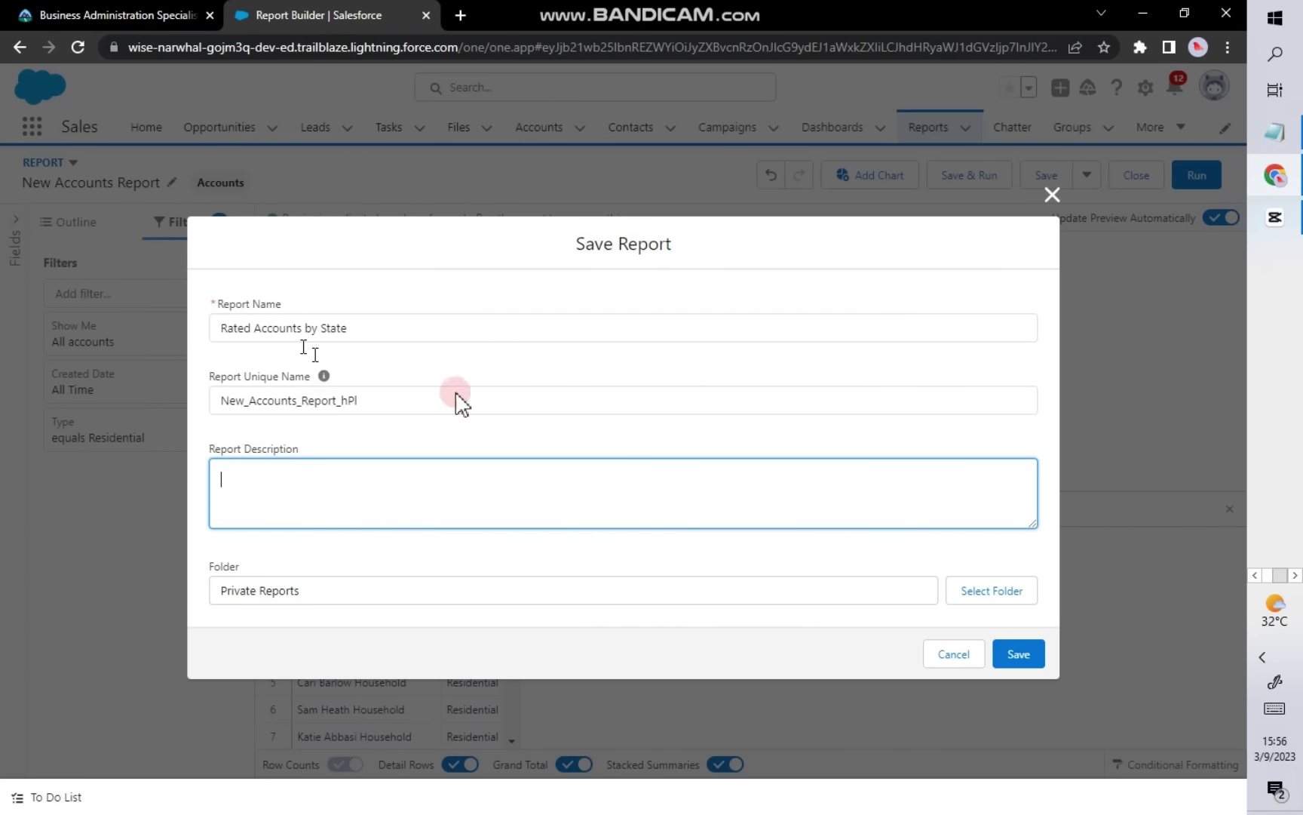
Step: Choose the Residential Reports folder for the Rated Accounts by State report, then save and run it
{"action": "left_click", "coordinate": [971, 599]}
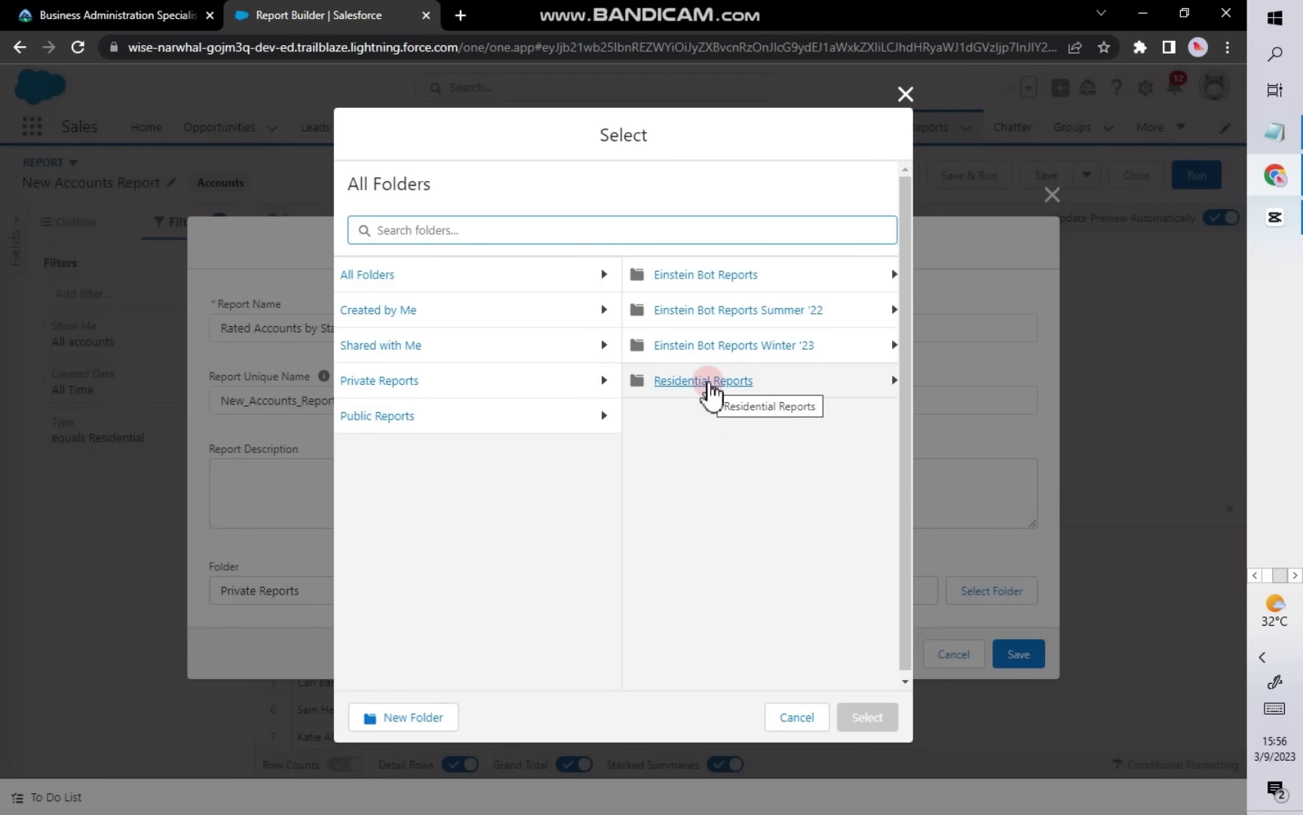
{"action": "left_click", "coordinate": [709, 381]}
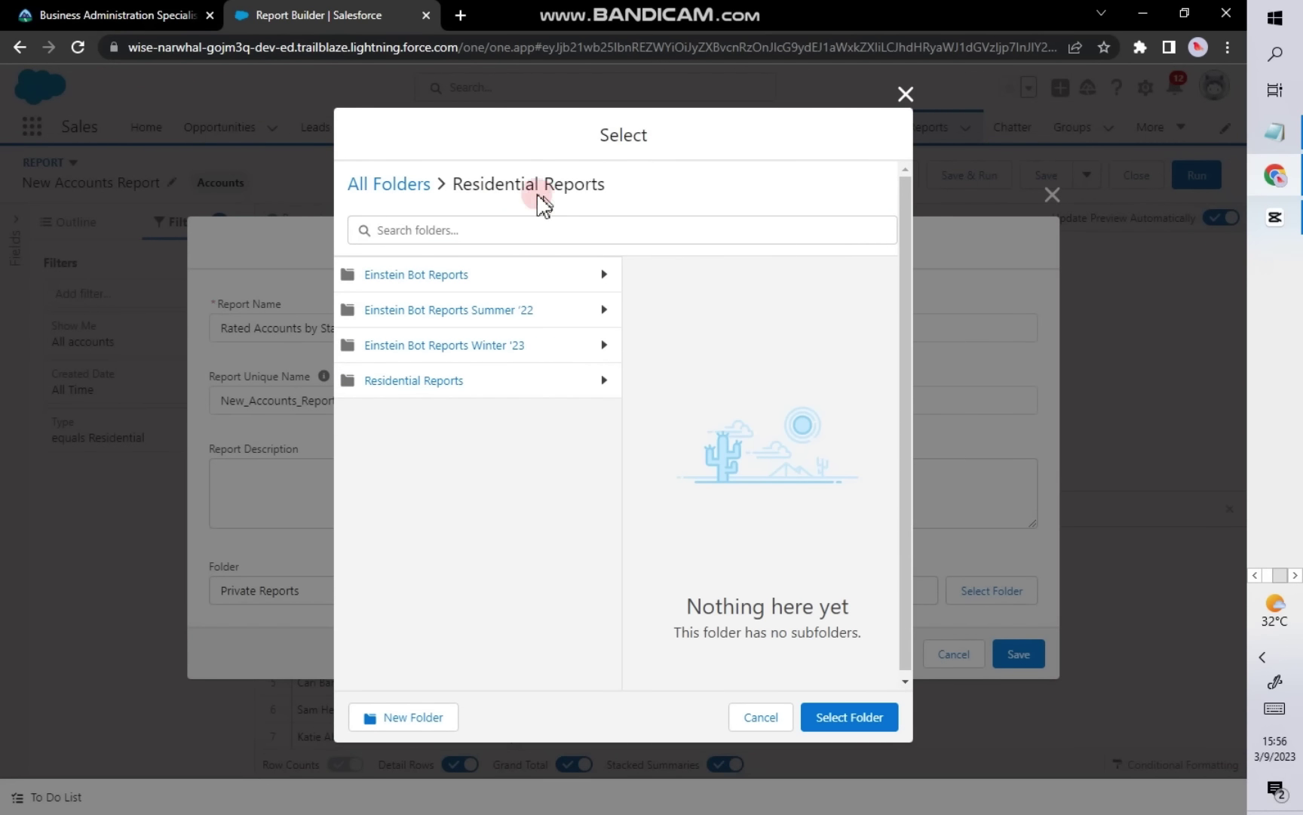
{"action": "left_click", "coordinate": [839, 717]}
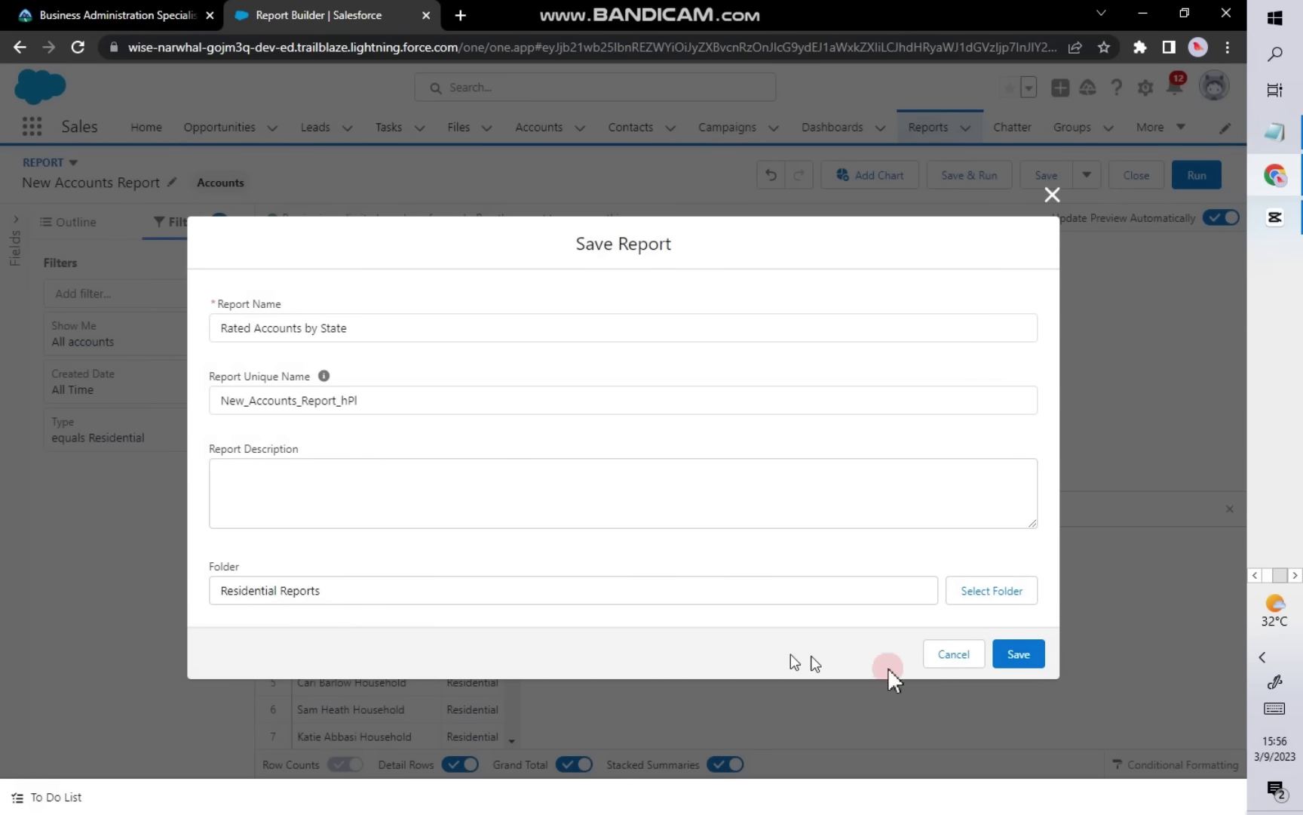
{"action": "left_click", "coordinate": [1015, 654]}
{"action": "left_click", "coordinate": [960, 649]}
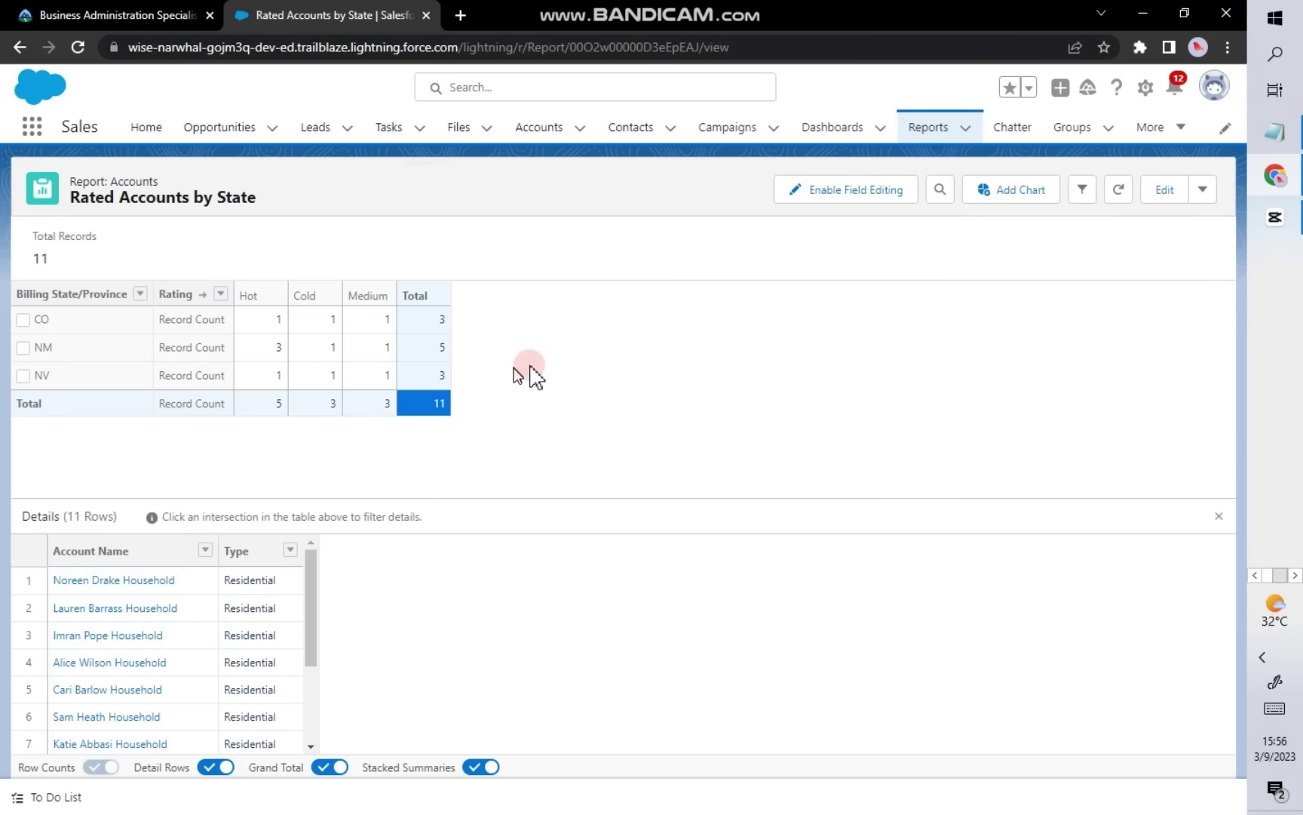
Step: Check the Open Support Cases requirements in Trailhead and start a new Salesforce report of the Cases report type
{"action": "left_click", "coordinate": [66, 14]}
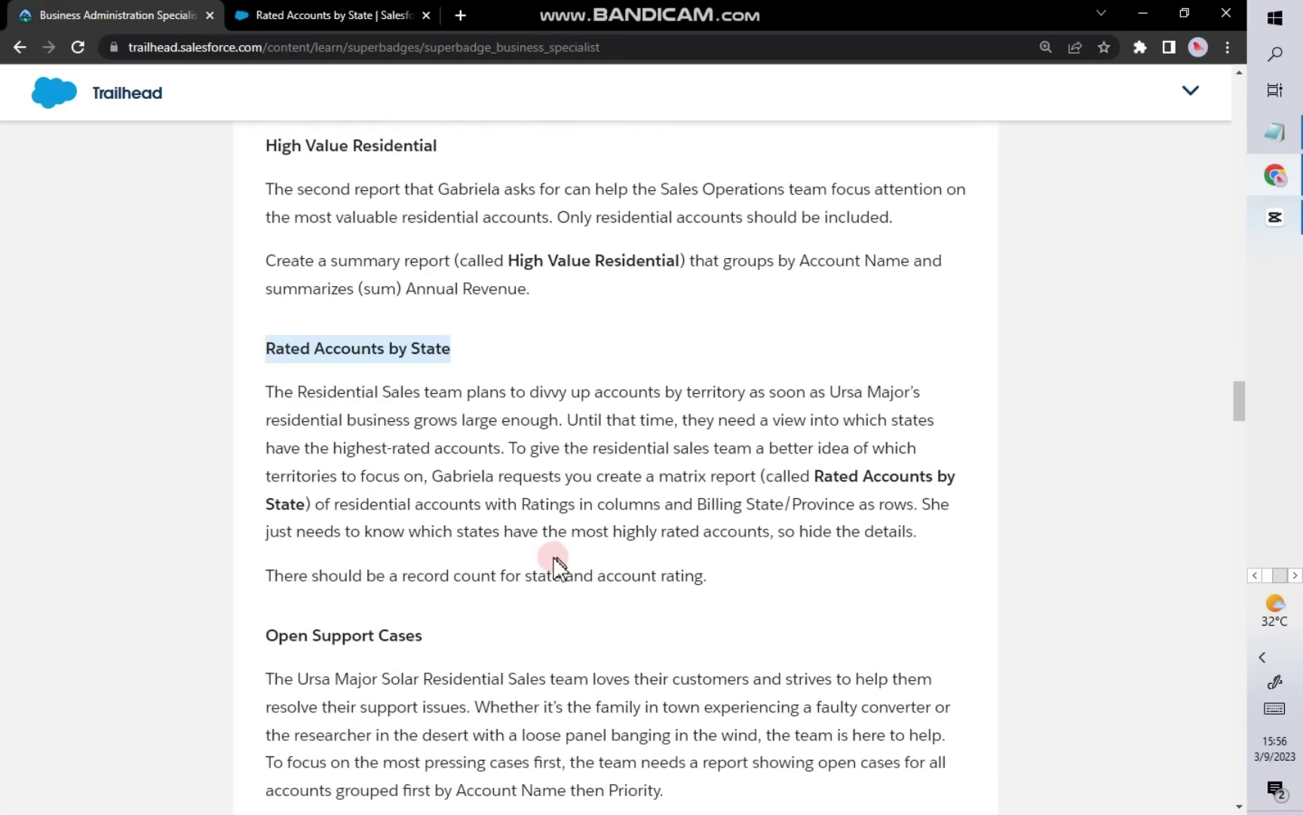
{"action": "scroll", "coordinate": [554, 562], "scroll_direction": "down", "scroll_amount": 2}
{"action": "scroll", "coordinate": [527, 532], "scroll_direction": "down", "scroll_amount": 1}
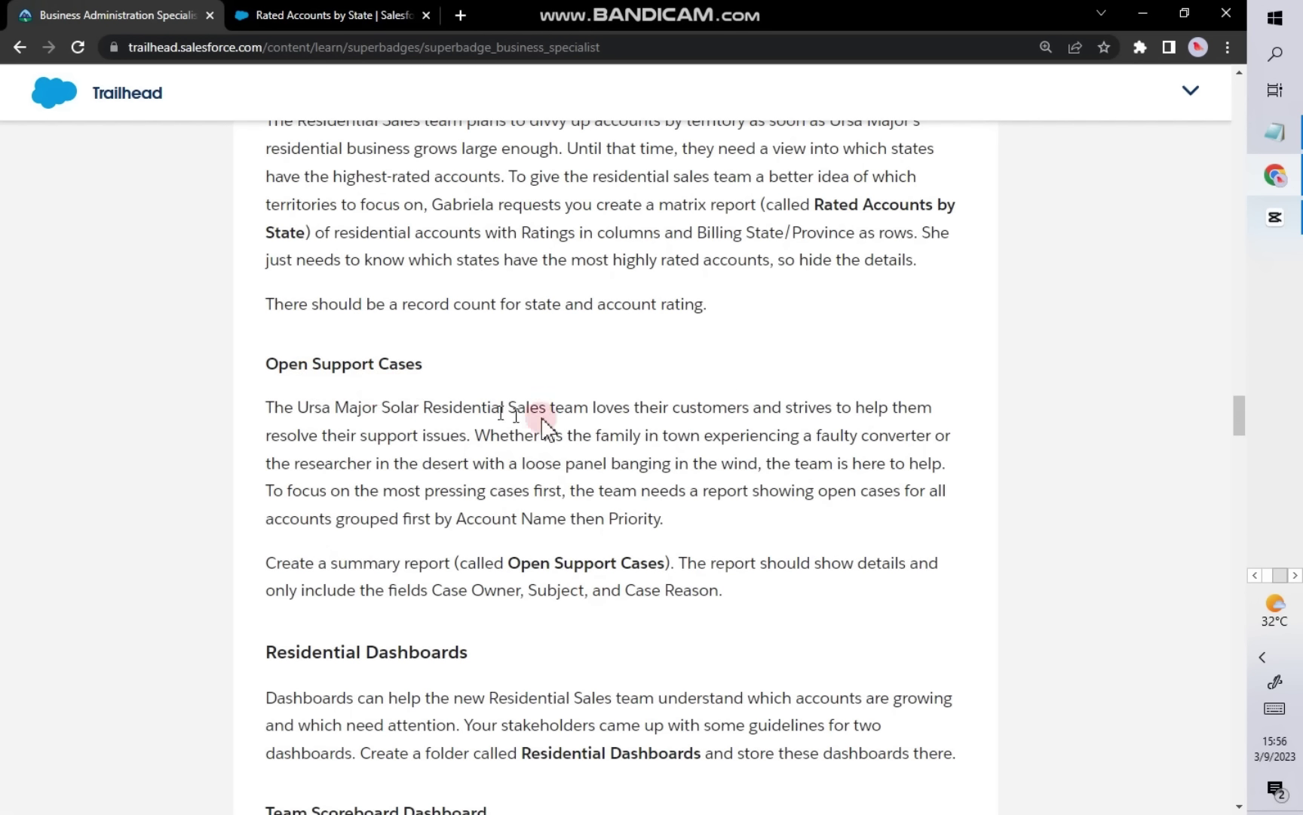
{"action": "left_click_drag", "start_coordinate": [382, 364], "coordinate": [431, 370]}
{"action": "left_click", "coordinate": [332, 14]}
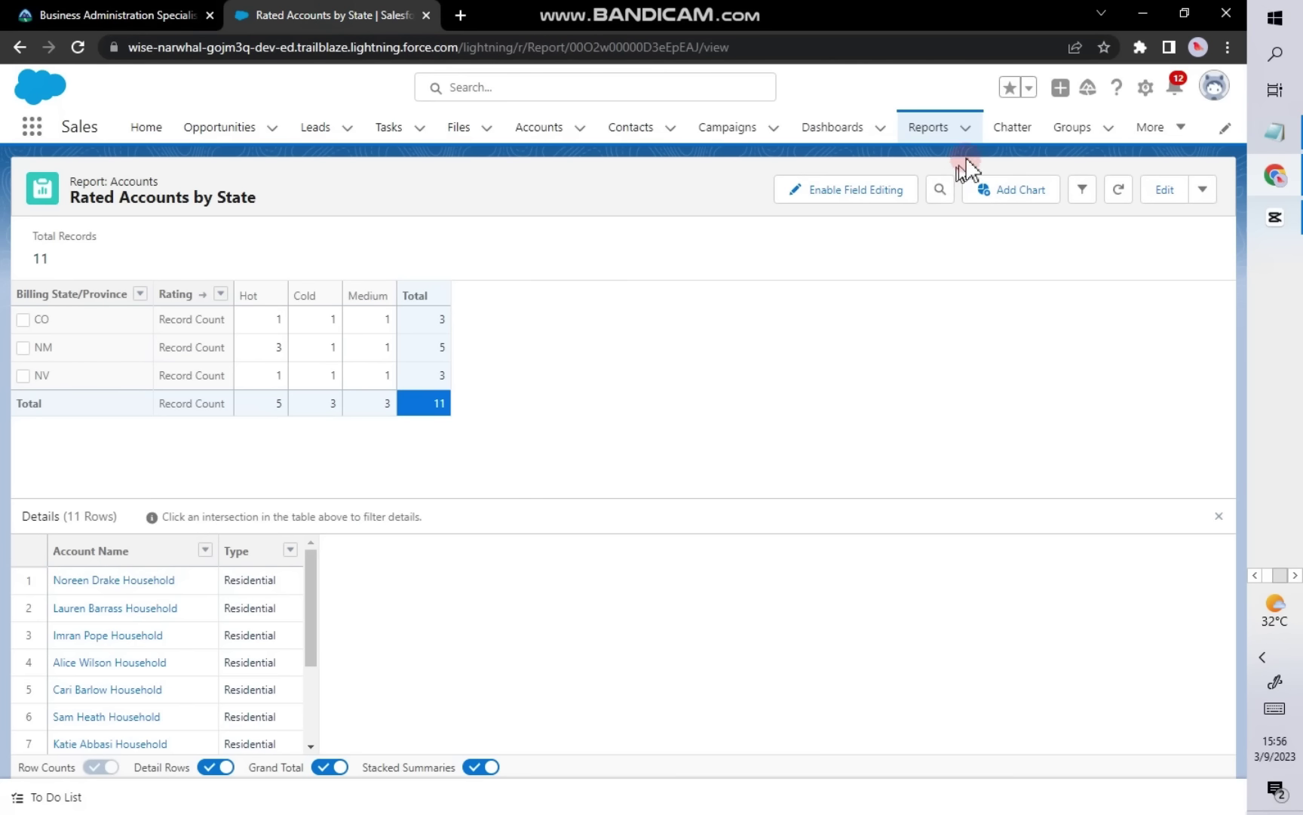
{"action": "left_click", "coordinate": [936, 131]}
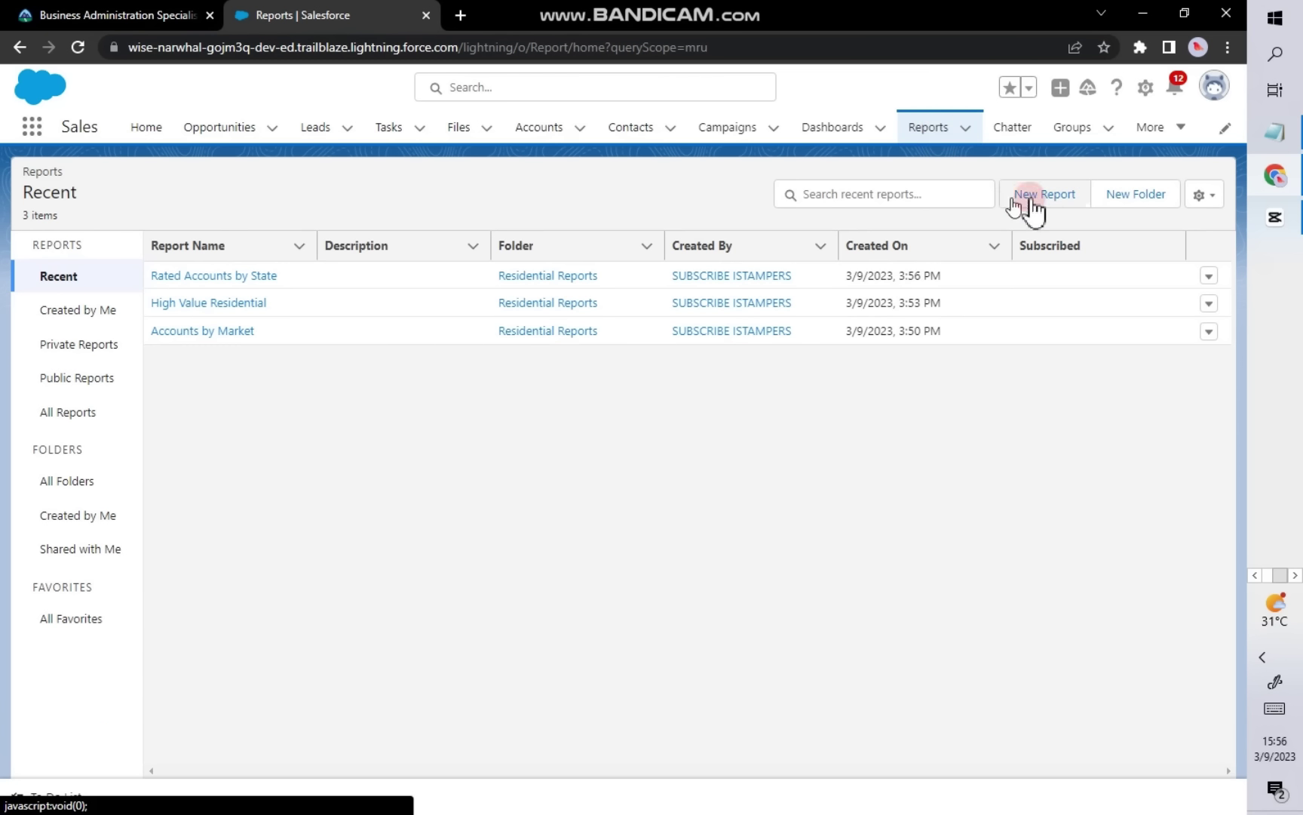
{"action": "left_click", "coordinate": [1041, 195]}
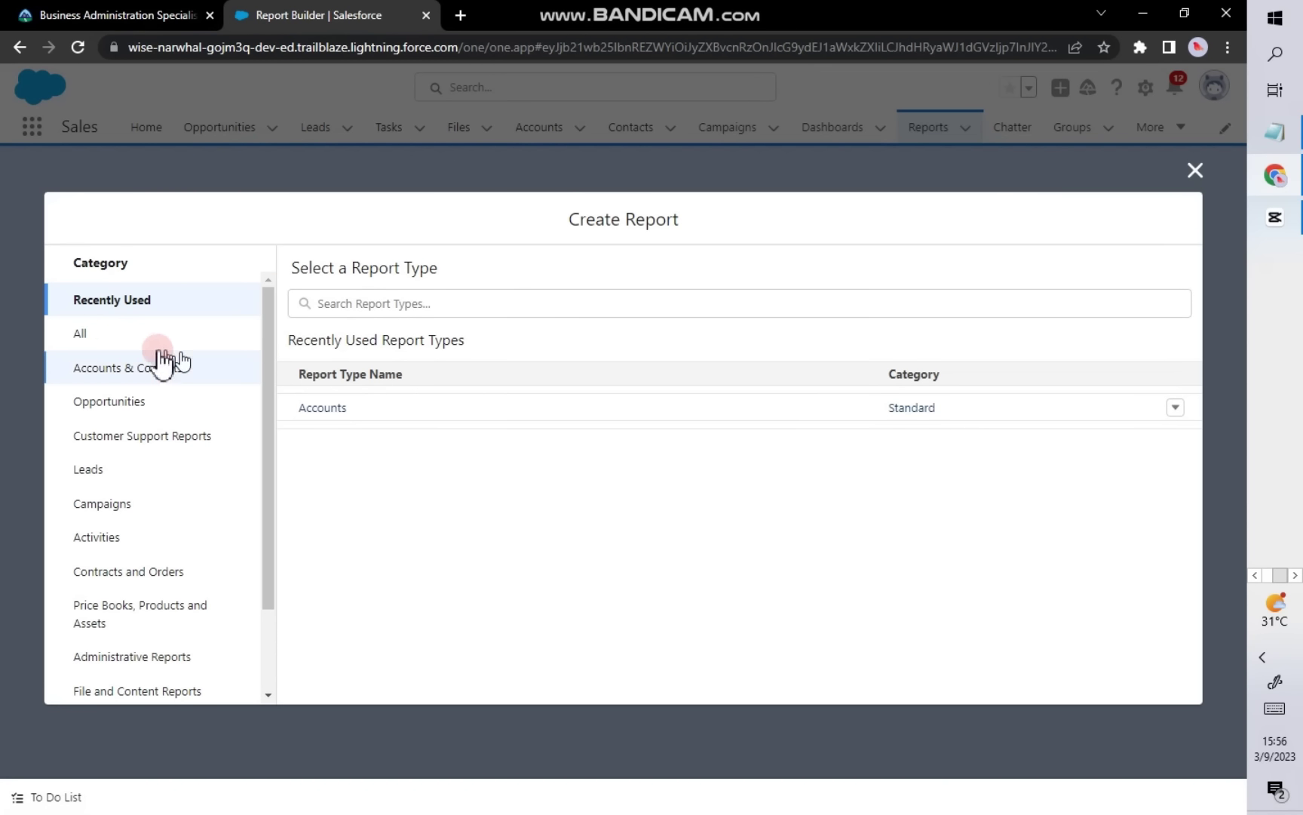
{"action": "left_click", "coordinate": [79, 338]}
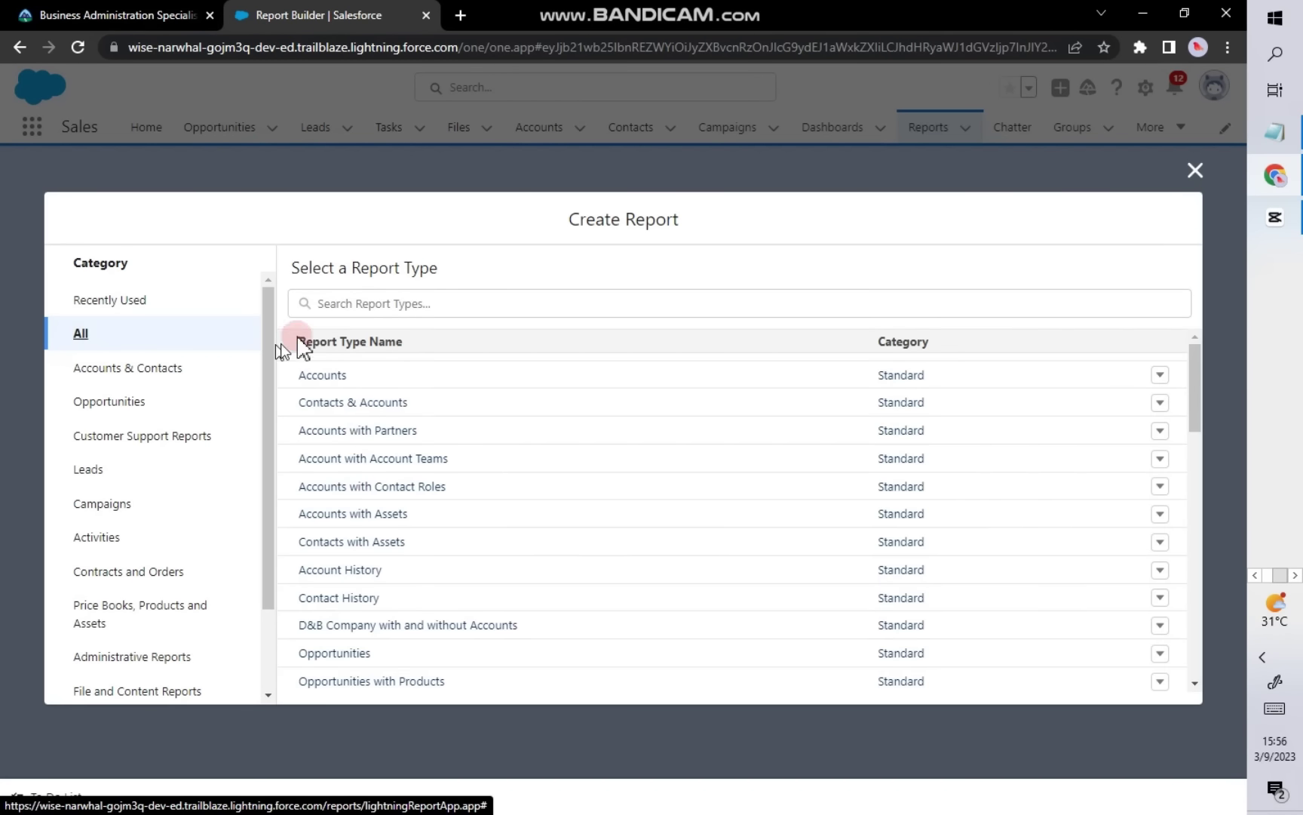
{"action": "left_click", "coordinate": [349, 304]}
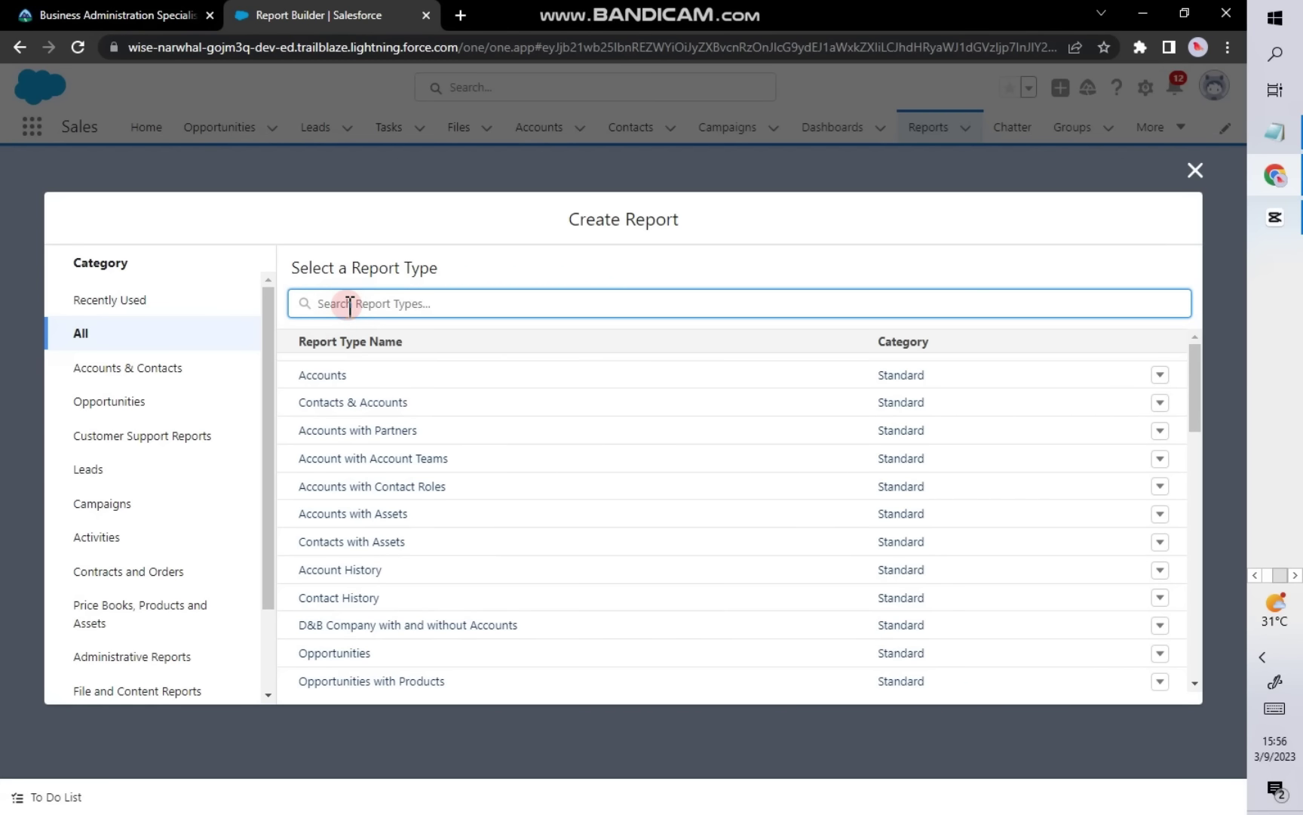
{"action": "type", "text": "cas"}
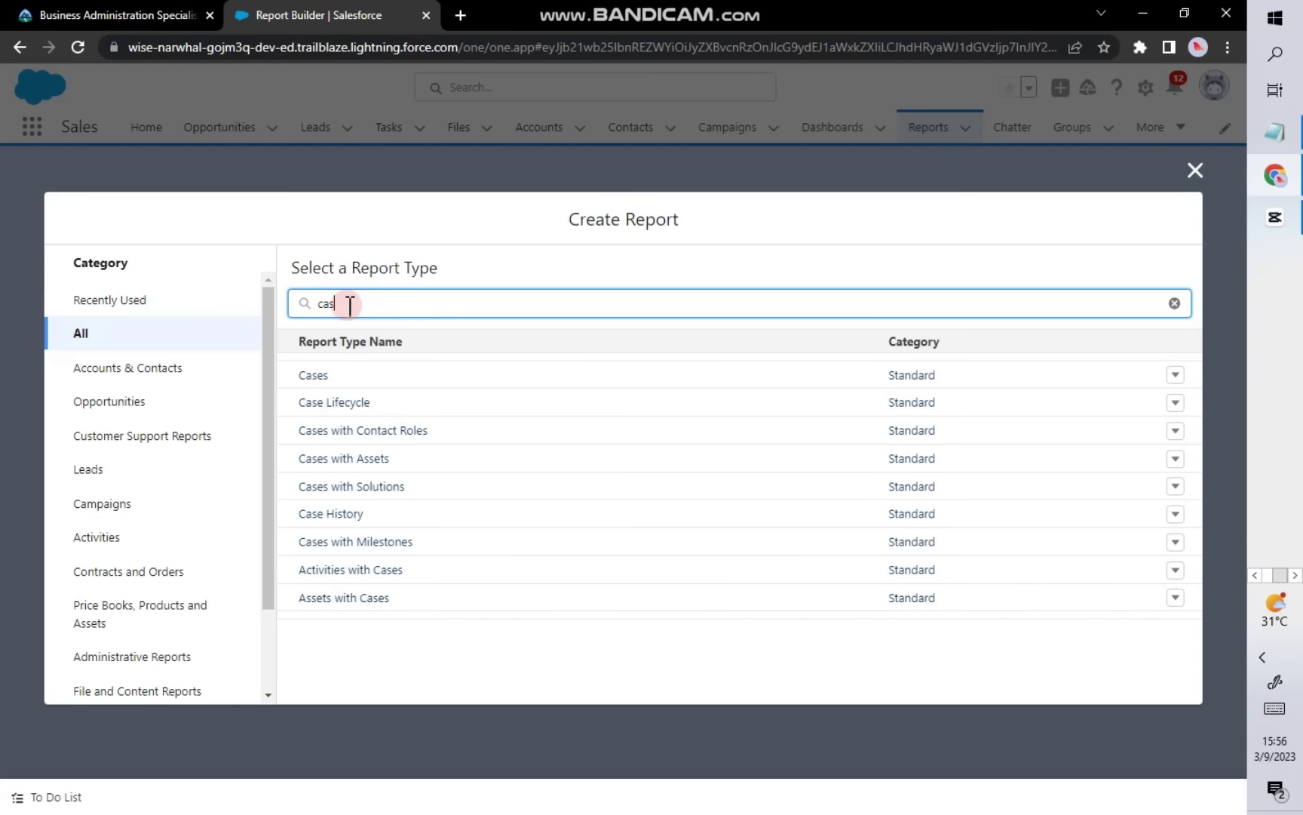
{"action": "left_click", "coordinate": [980, 372]}
{"action": "left_click", "coordinate": [981, 369]}
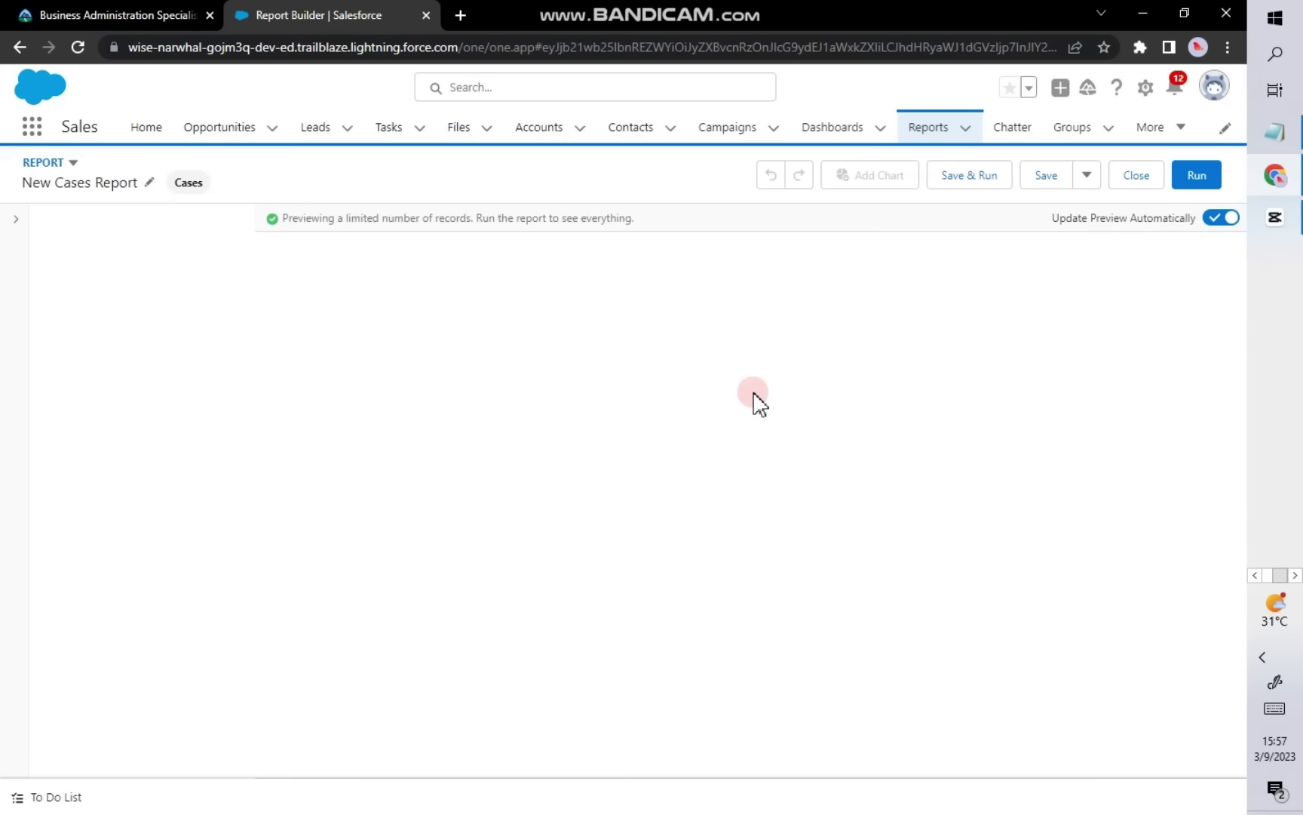
Step: Group the new cases report's rows first by Account Name and second by Priority
{"action": "left_click", "coordinate": [15, 219]}
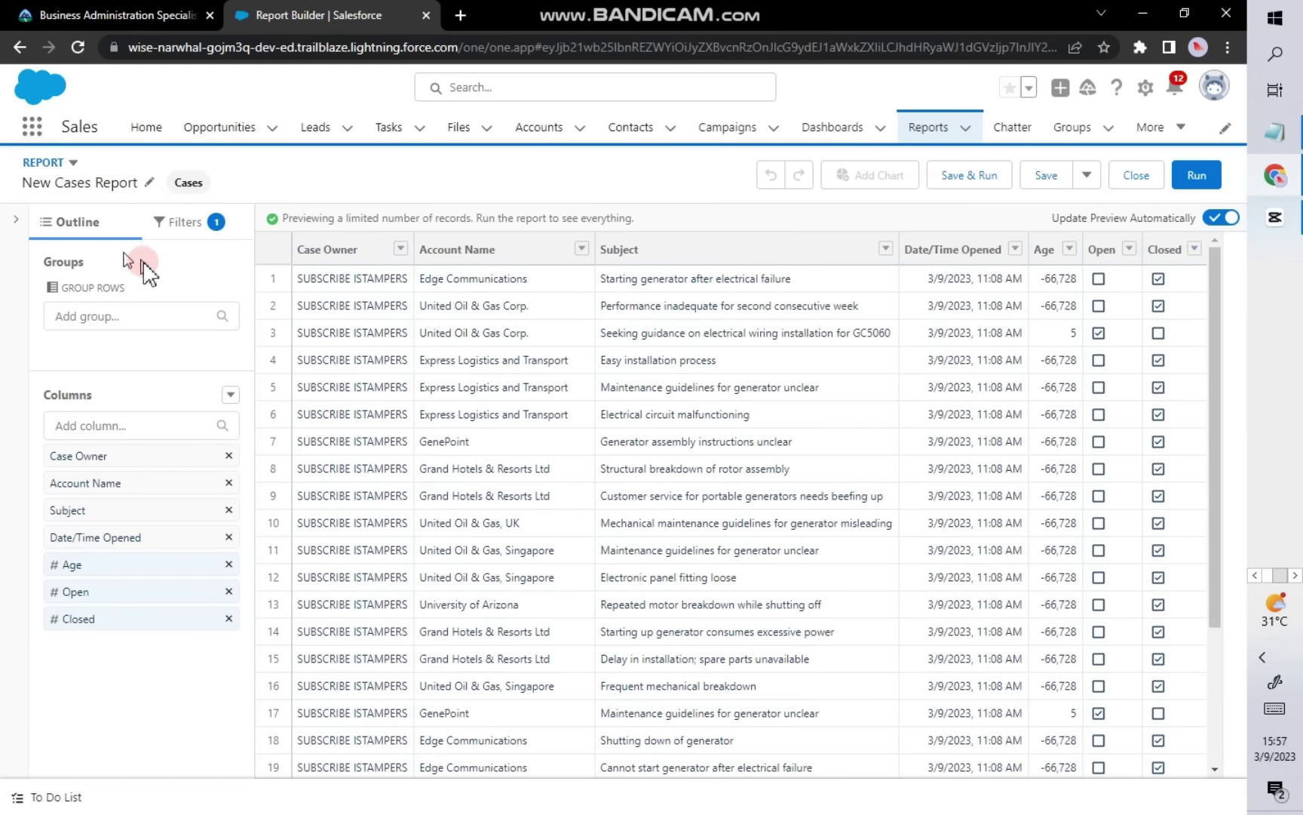
{"action": "left_click", "coordinate": [93, 315]}
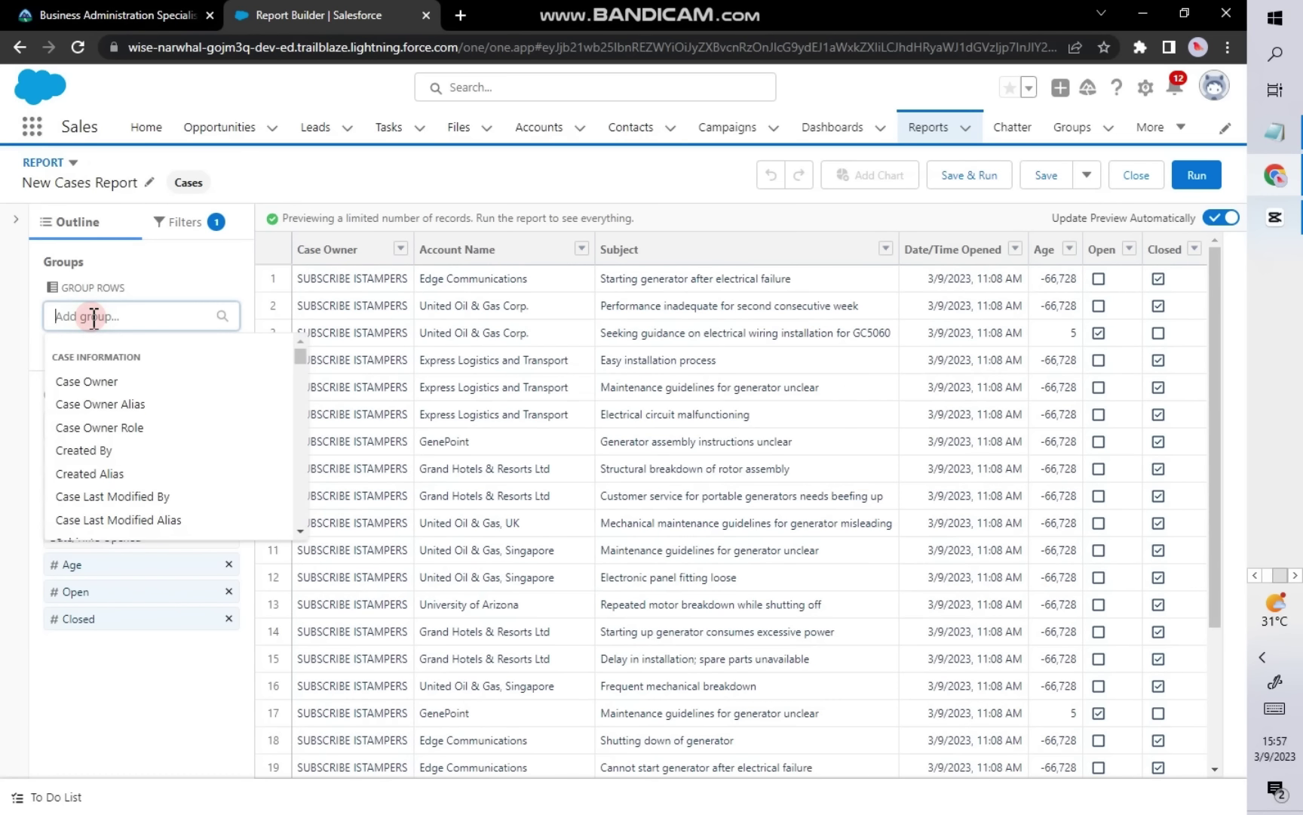
{"action": "type", "text": "acc"}
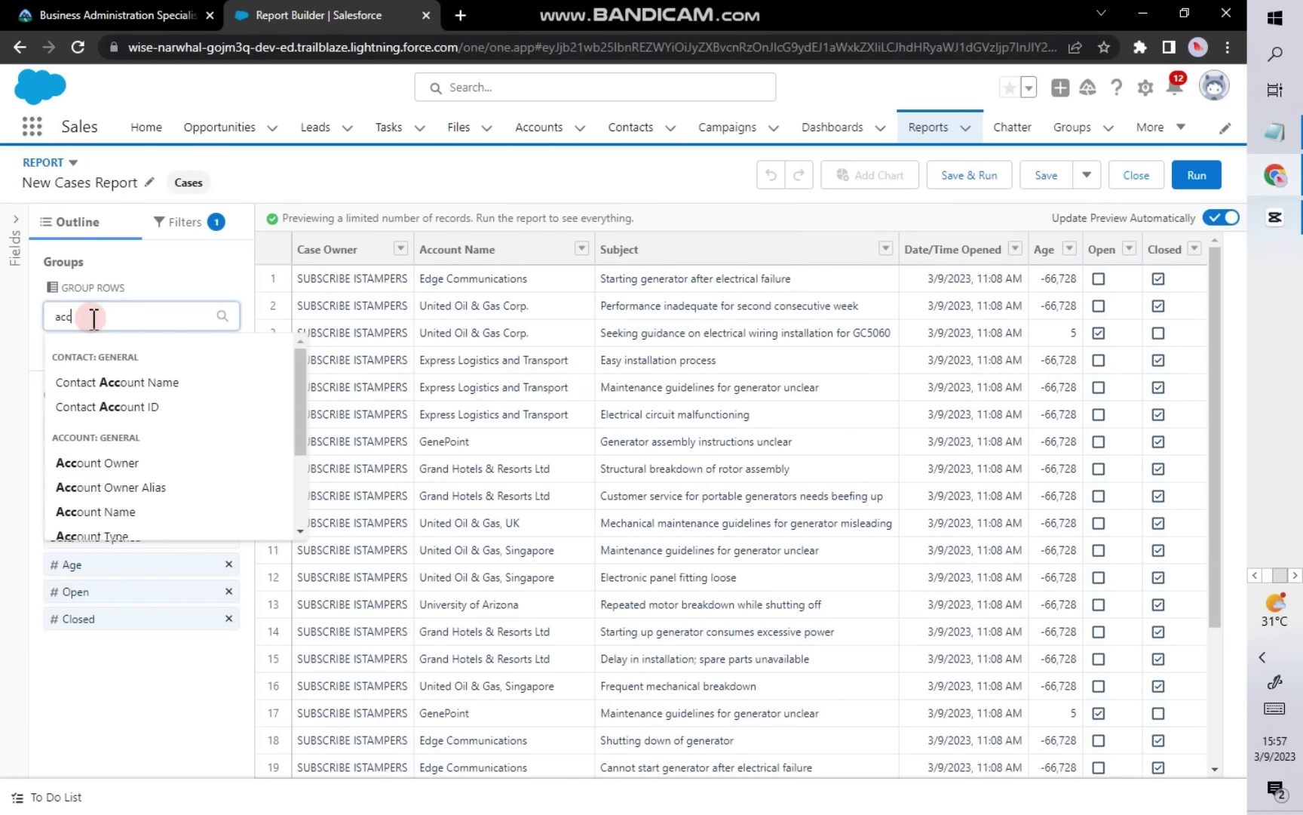
{"action": "left_click", "coordinate": [98, 512]}
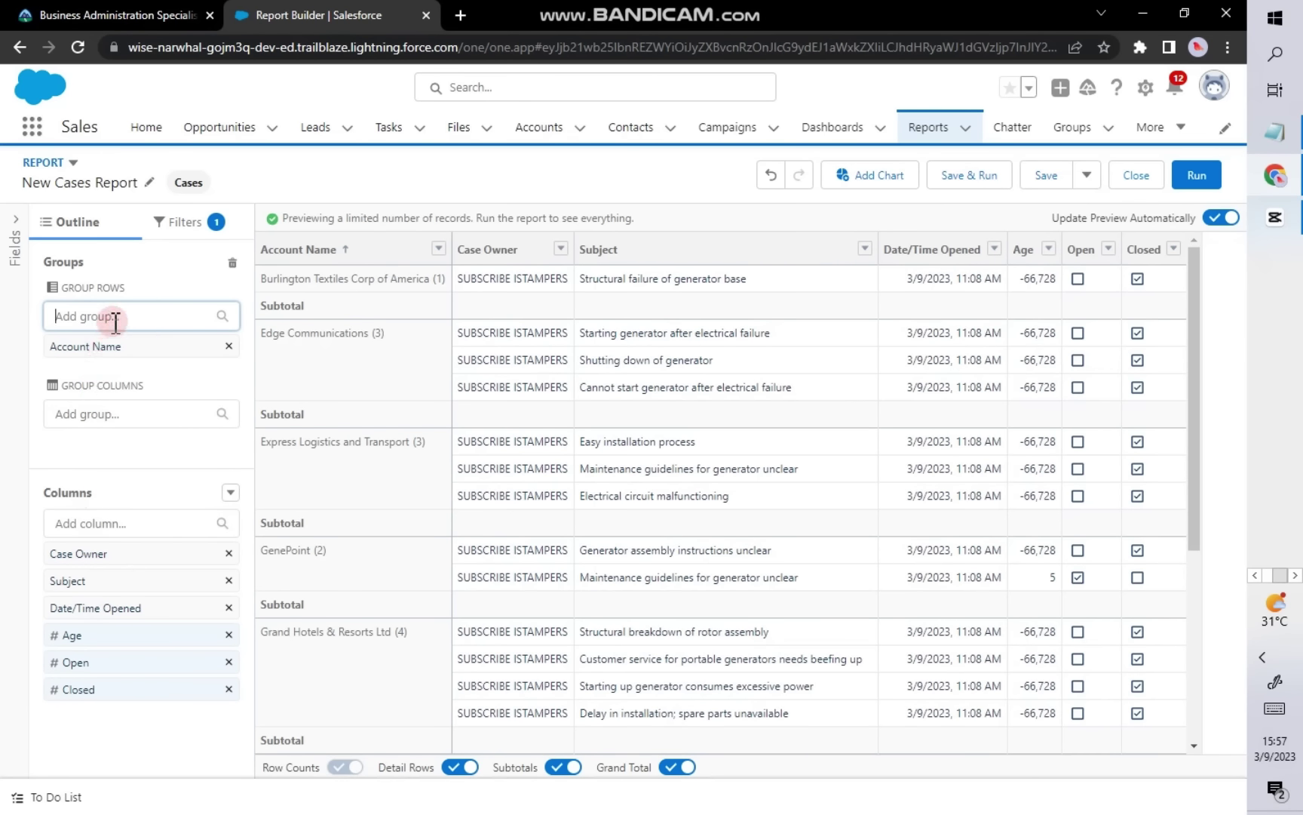
{"action": "type", "text": "prio"}
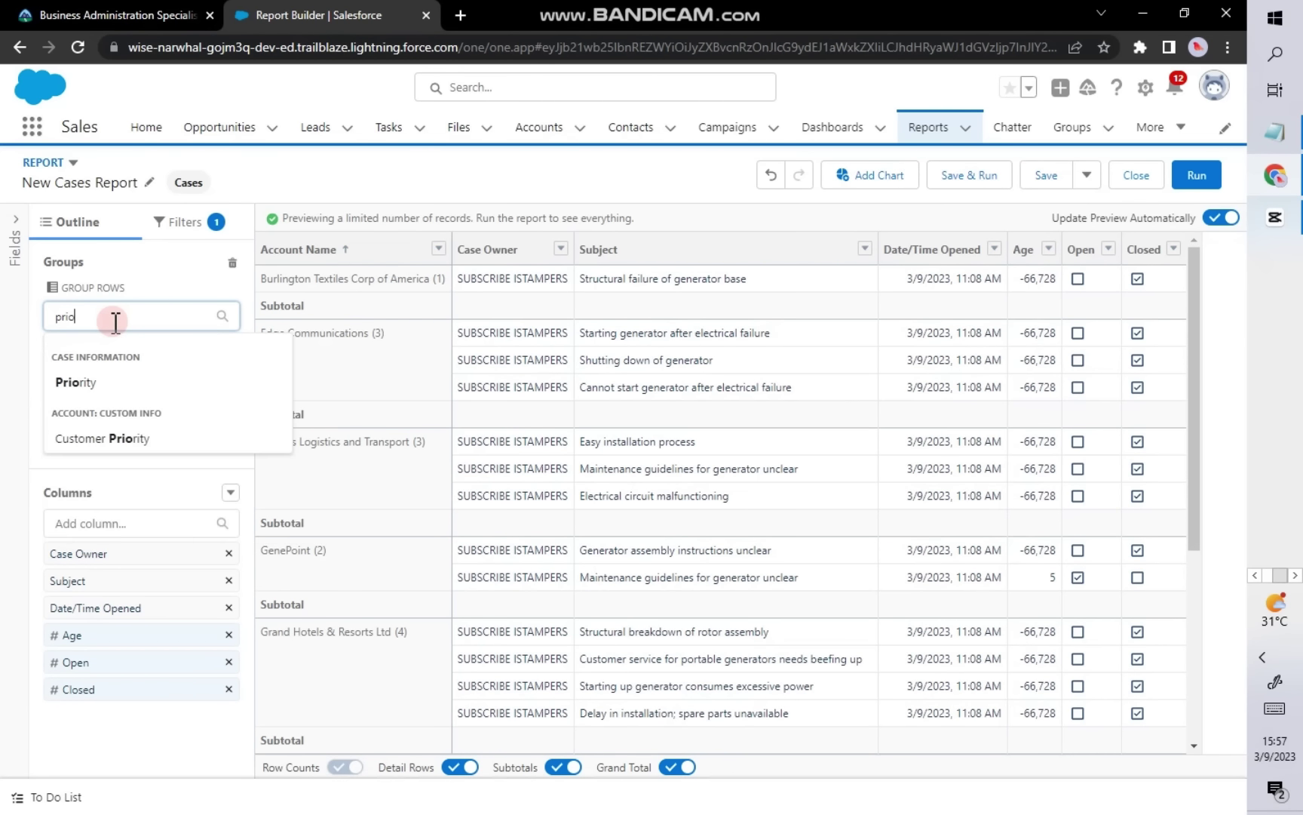
{"action": "left_click", "coordinate": [75, 383]}
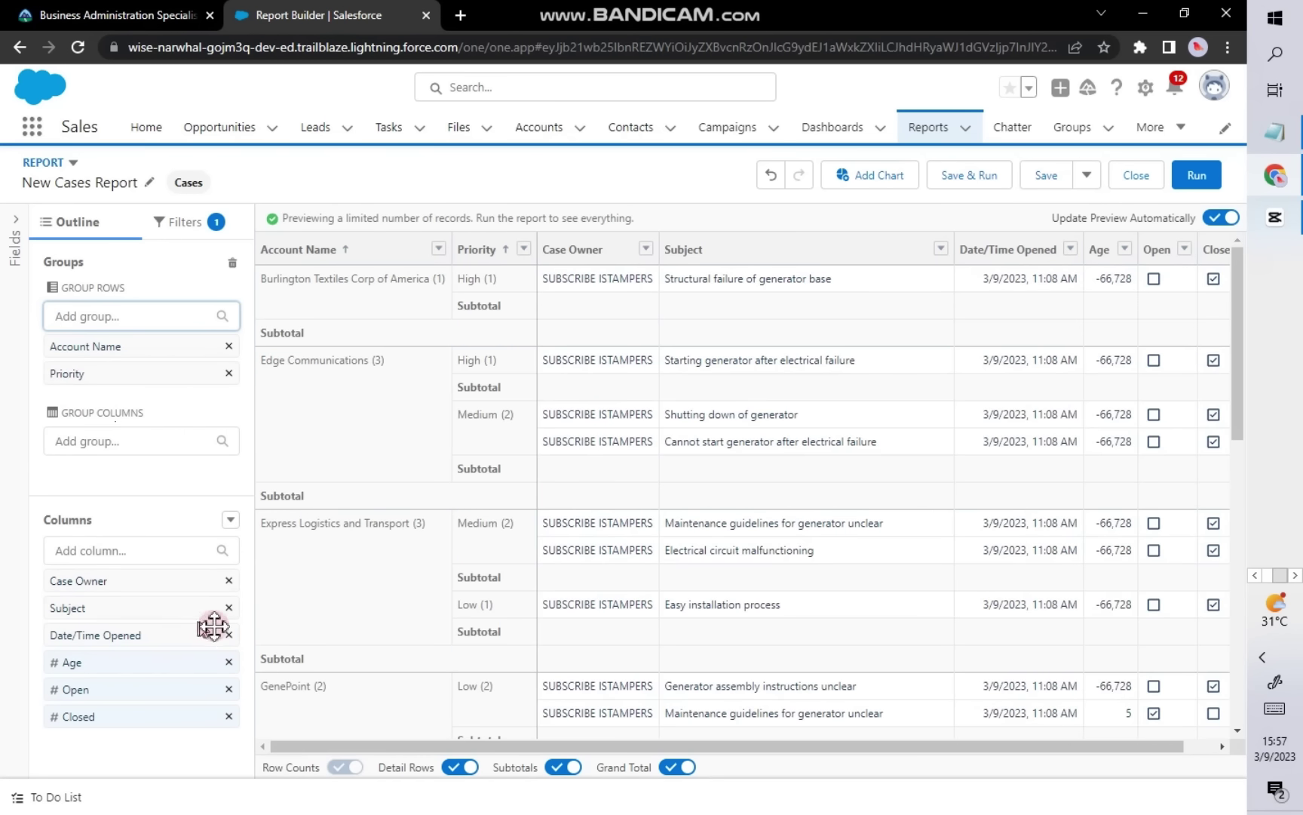
Step: Remove the Closed, Open, Age and Date/Time Opened columns from the cases report
{"action": "left_click", "coordinate": [231, 715]}
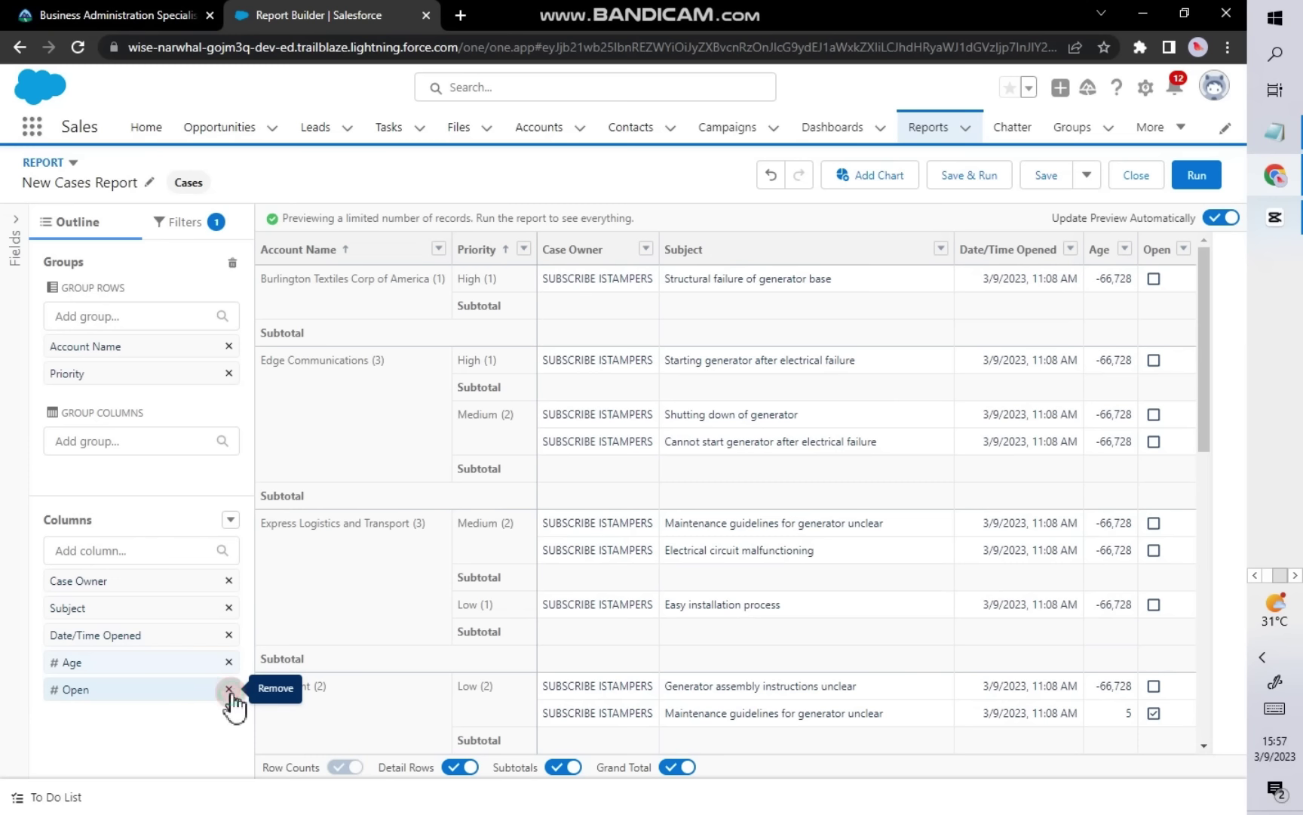
{"action": "left_click", "coordinate": [229, 689]}
{"action": "left_click", "coordinate": [228, 662]}
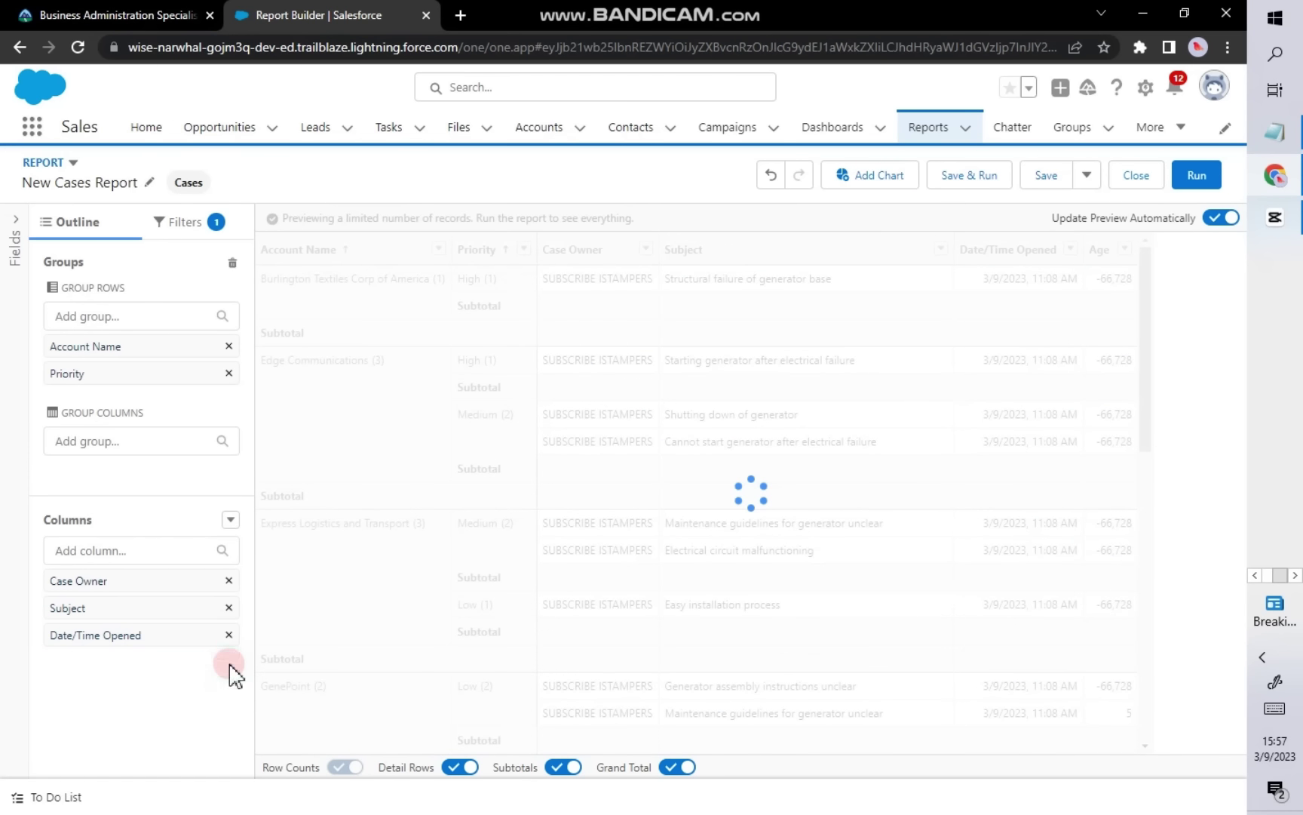
{"action": "left_click", "coordinate": [228, 635]}
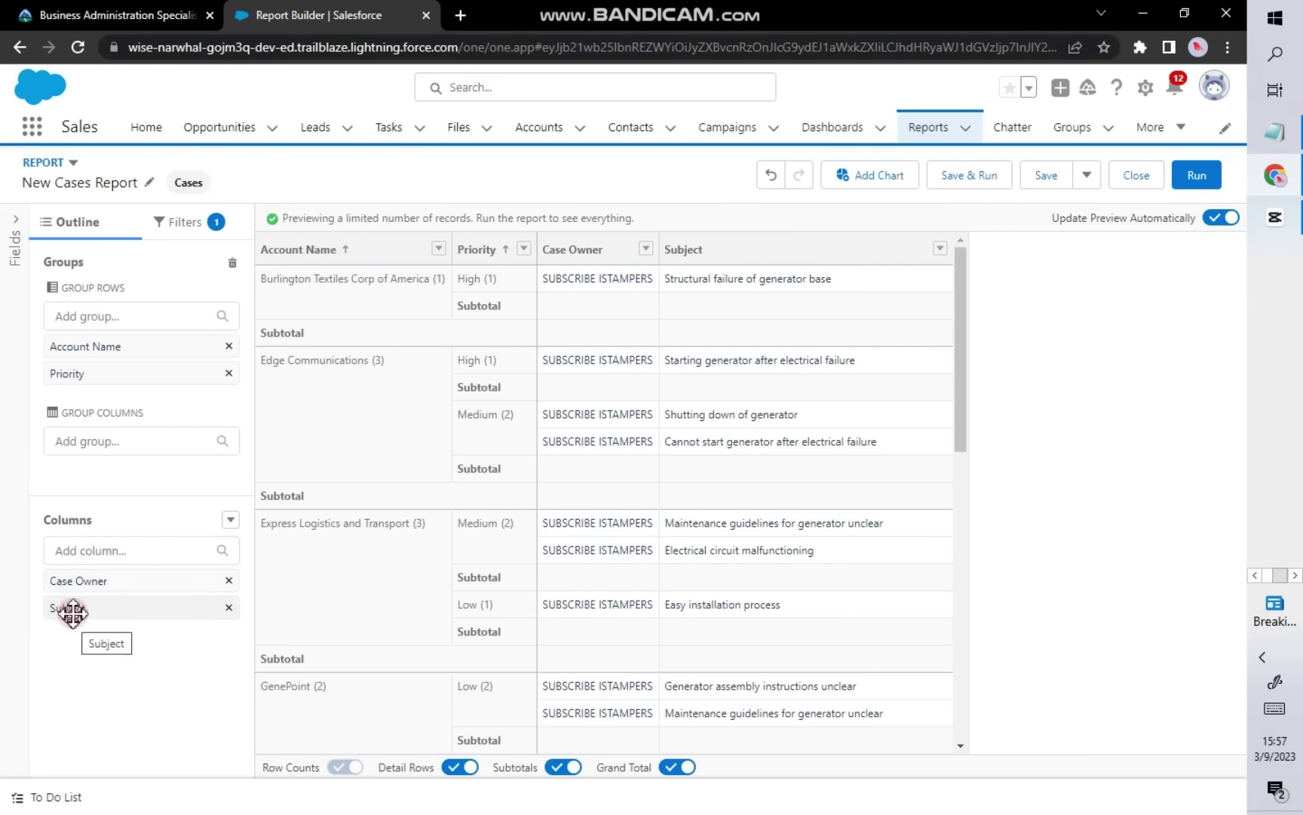
Step: Add the Case Reason column to the cases report after Subject
{"action": "left_click", "coordinate": [86, 556]}
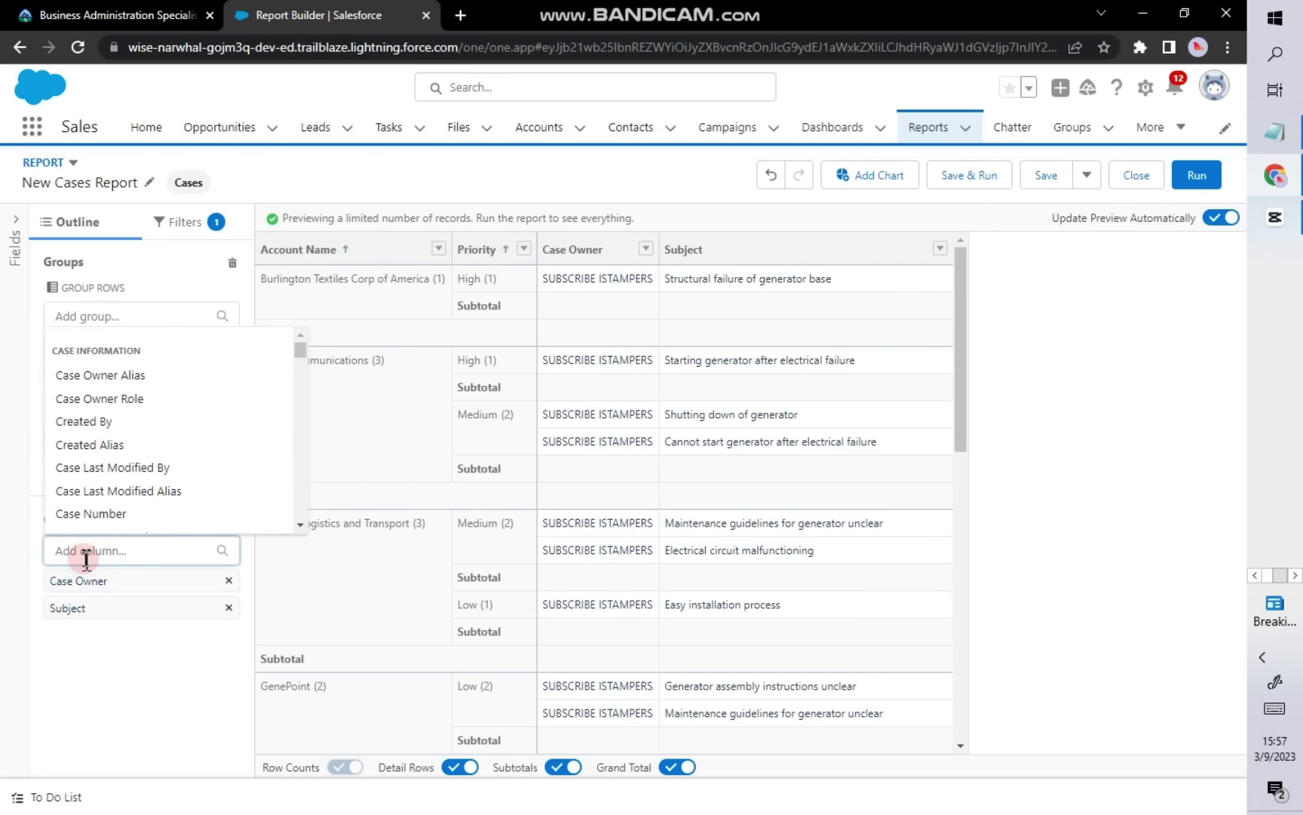
{"action": "type", "text": "cas"}
{"action": "scroll", "coordinate": [113, 434], "scroll_direction": "down", "scroll_amount": 5}
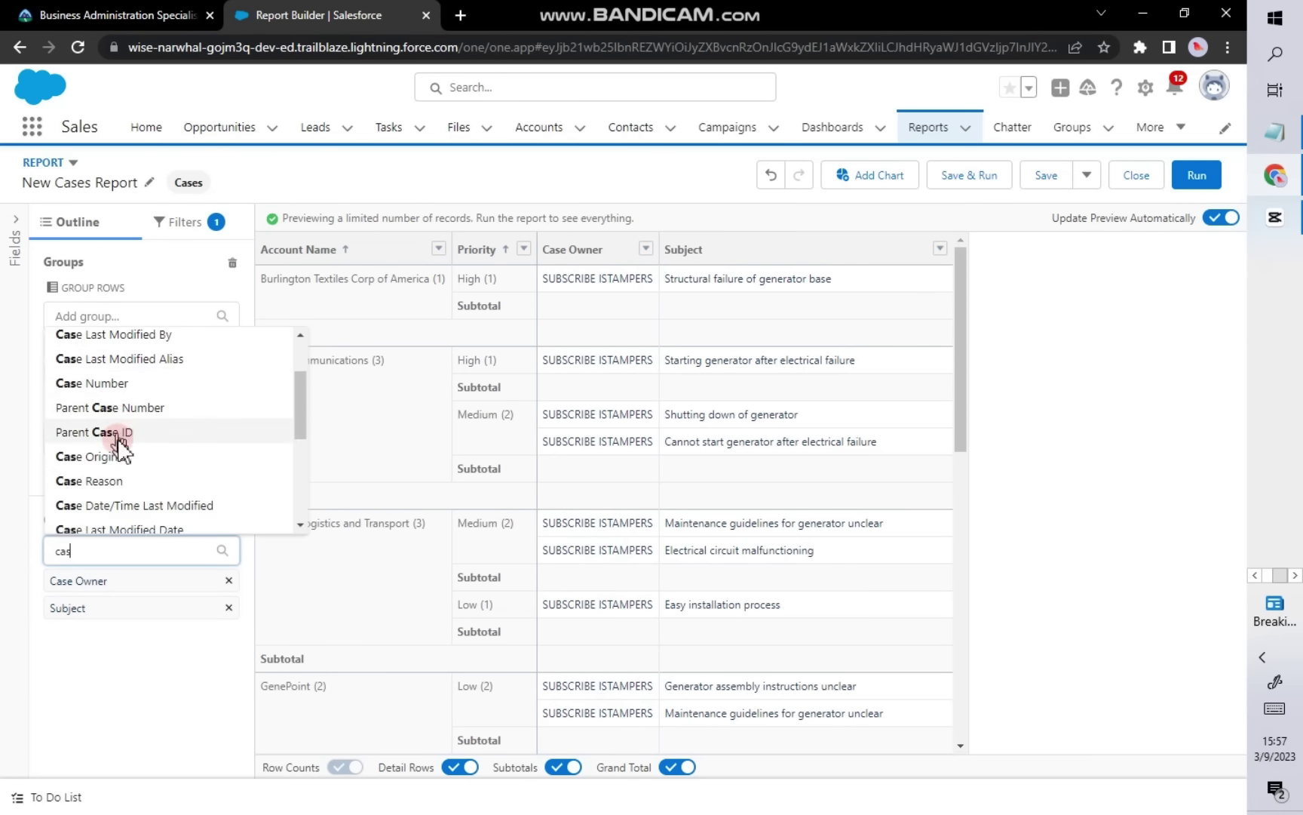
{"action": "left_click", "coordinate": [101, 392]}
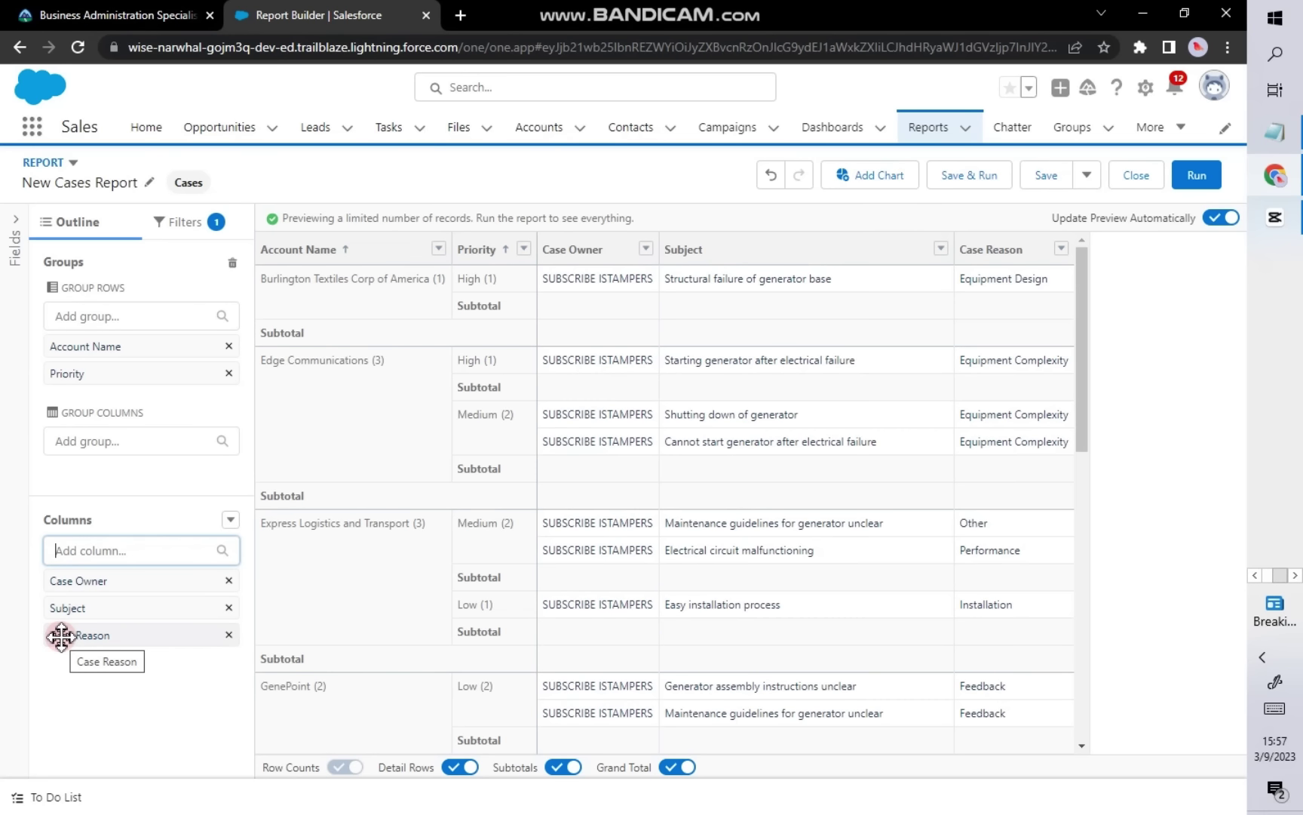
Step: Add a filter on the Open field set to True to the cases report and check the report's groups and columns
{"action": "left_click", "coordinate": [161, 223]}
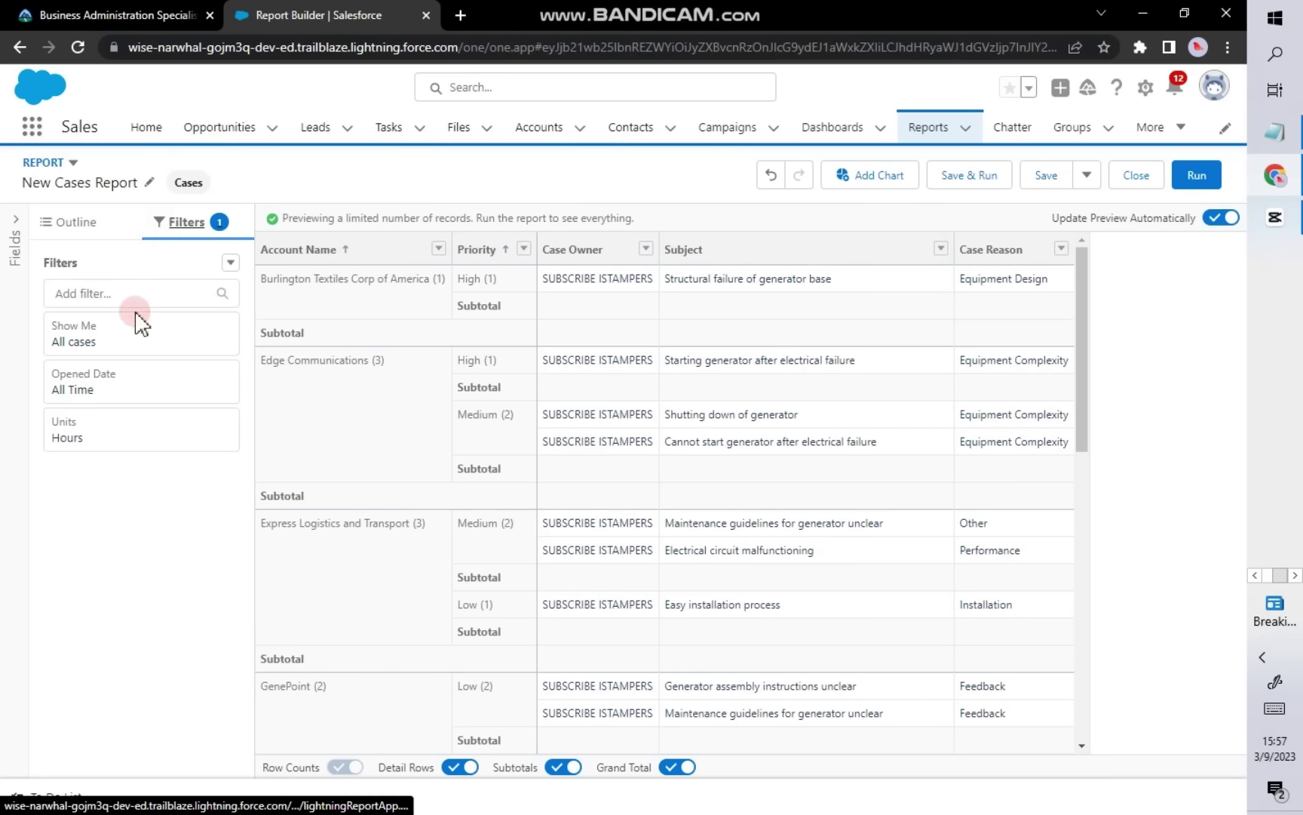
{"action": "left_click", "coordinate": [88, 296]}
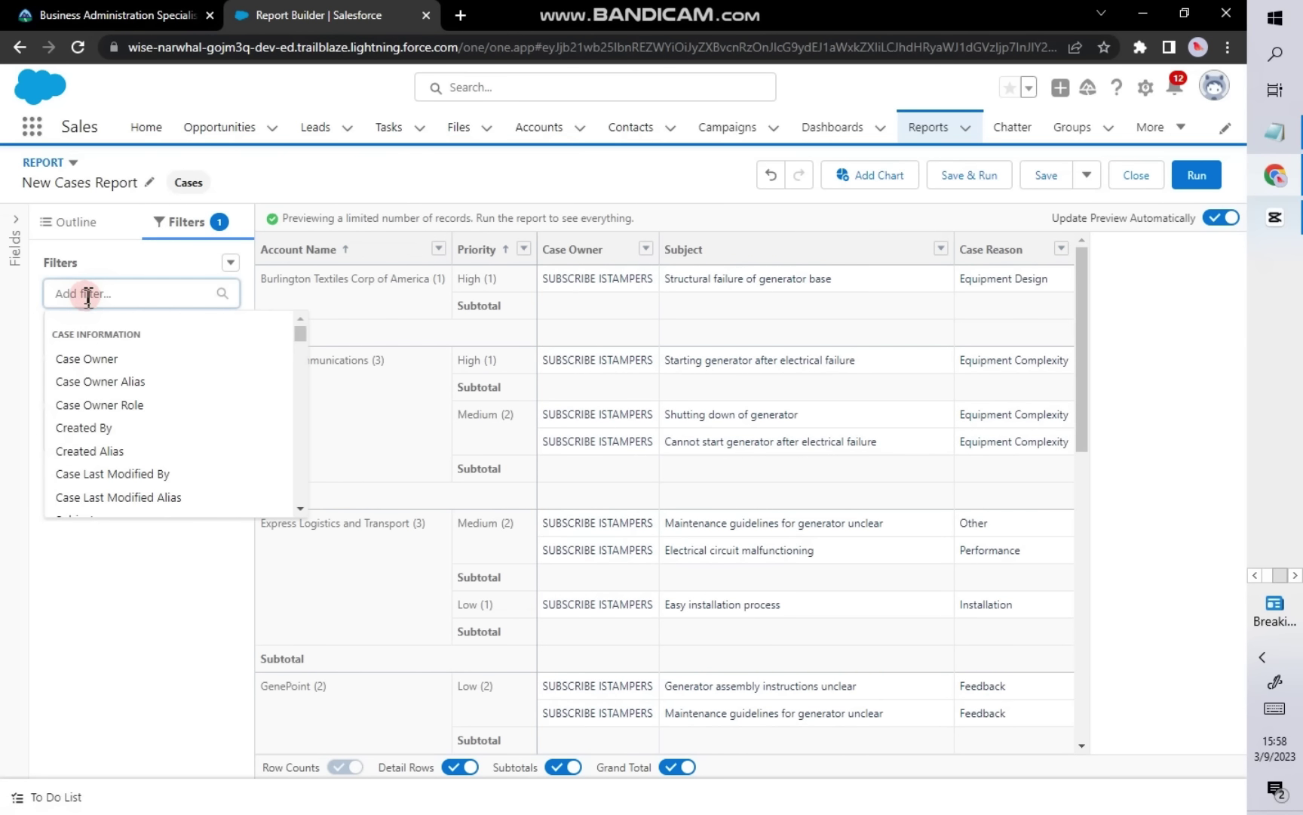
{"action": "type", "text": "op"}
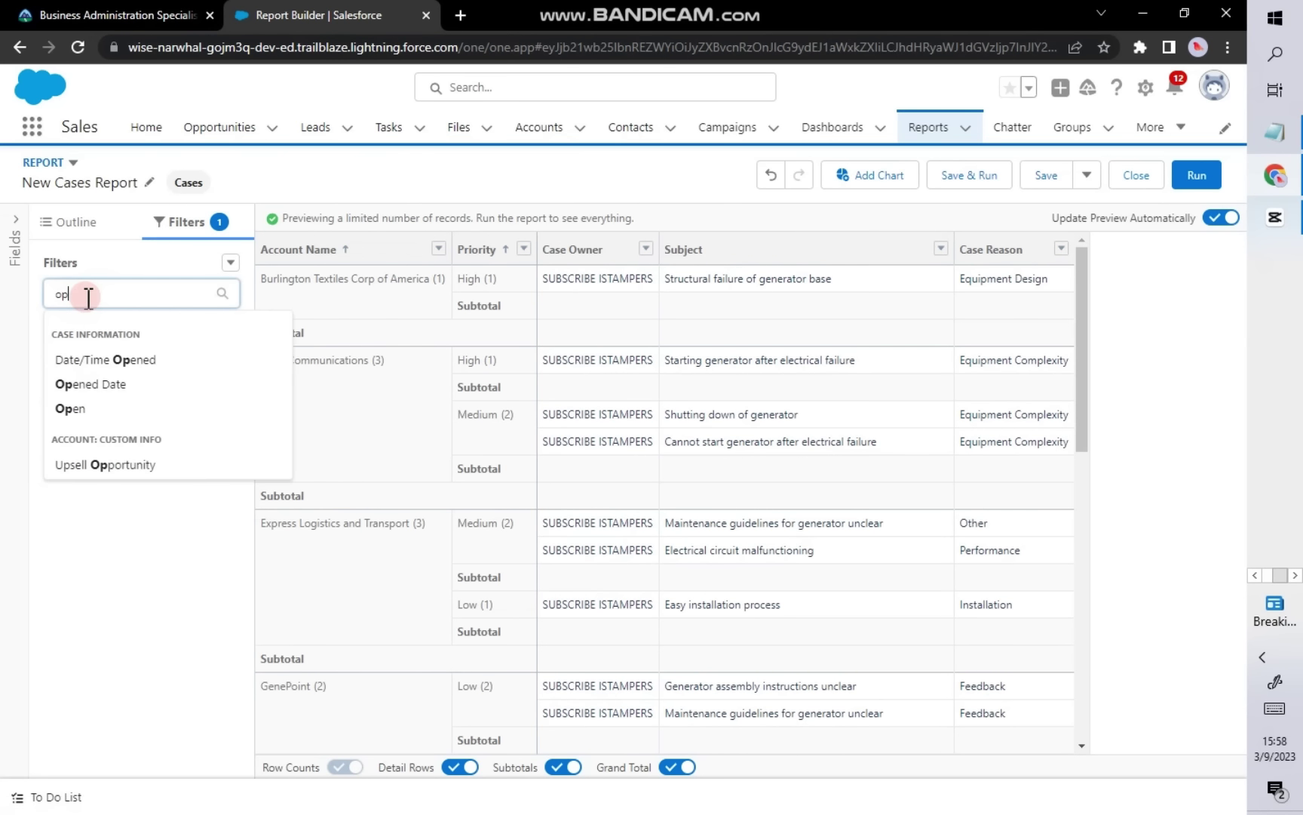
{"action": "left_click", "coordinate": [72, 408]}
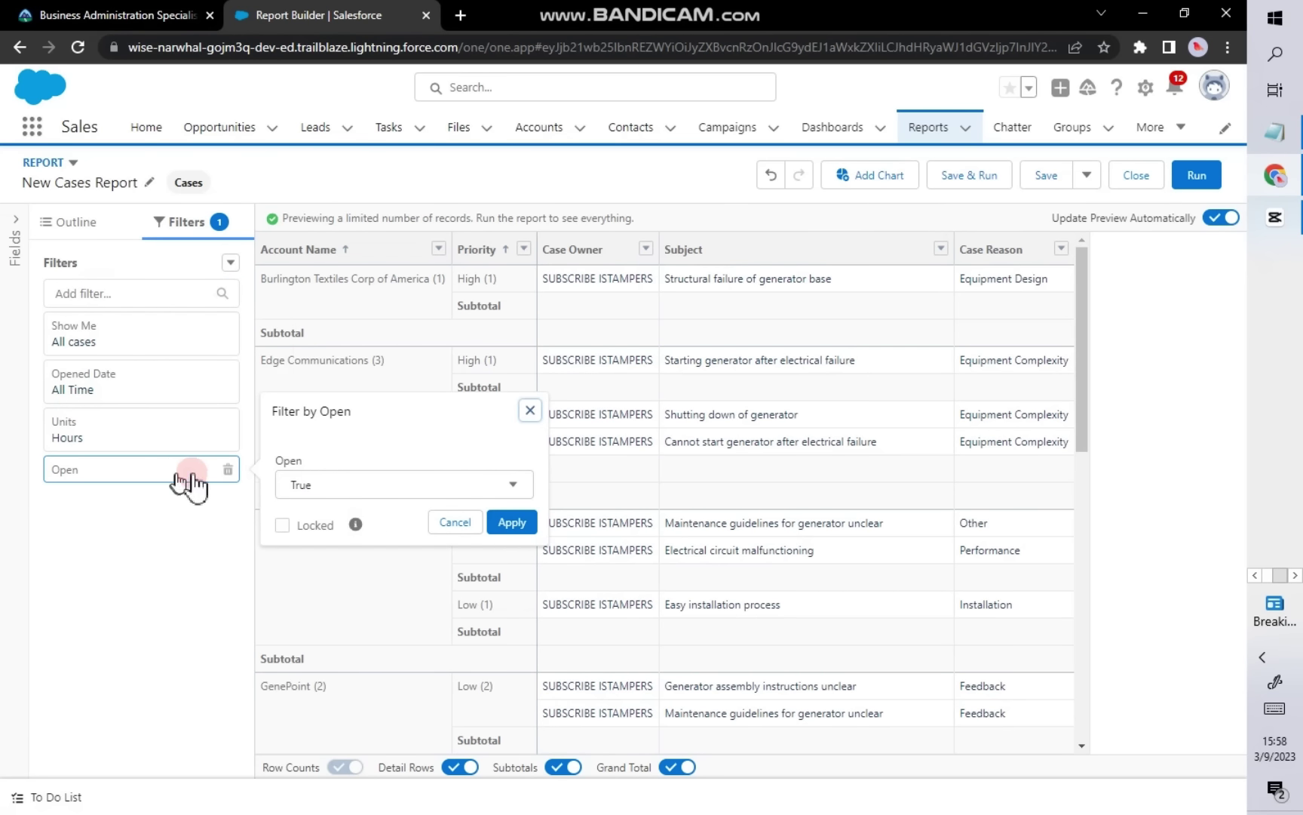
{"action": "left_click", "coordinate": [319, 487]}
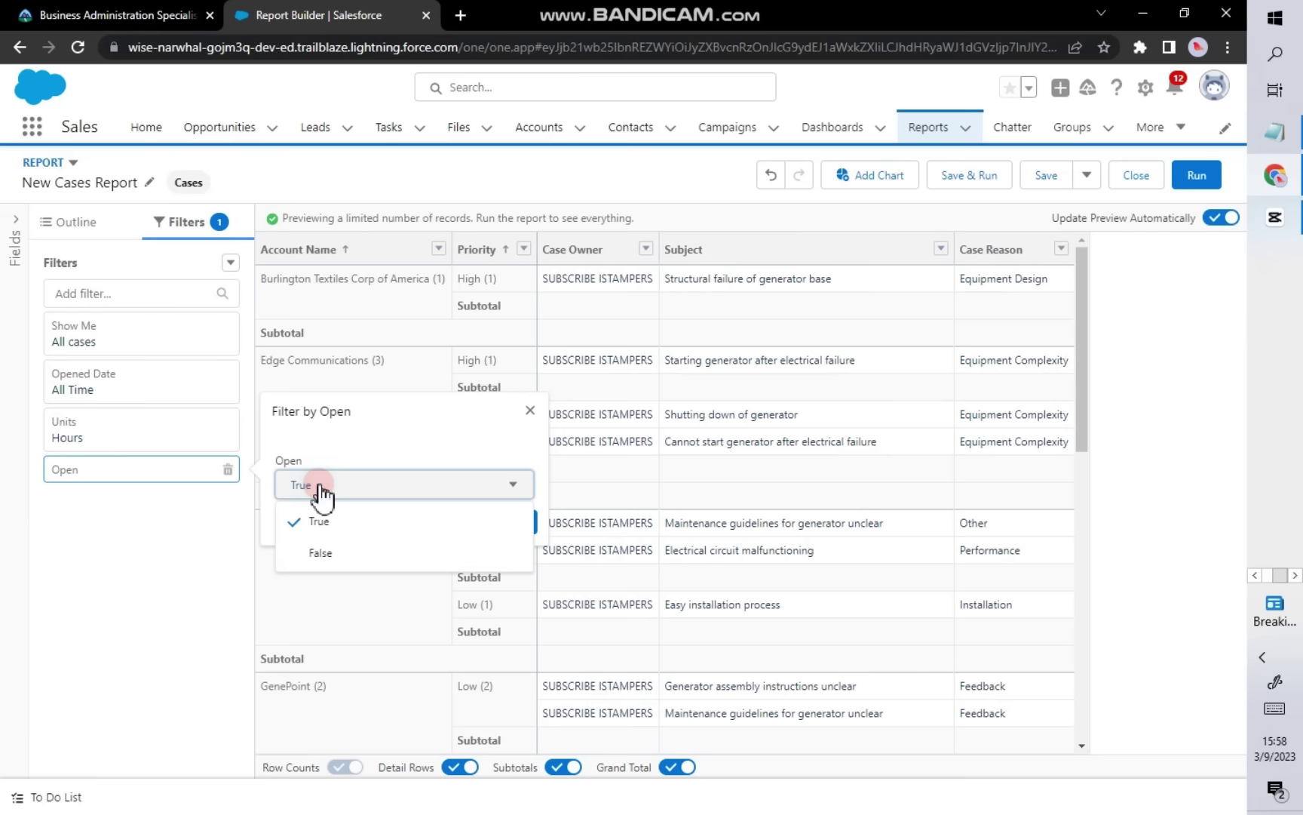
{"action": "left_click", "coordinate": [317, 519]}
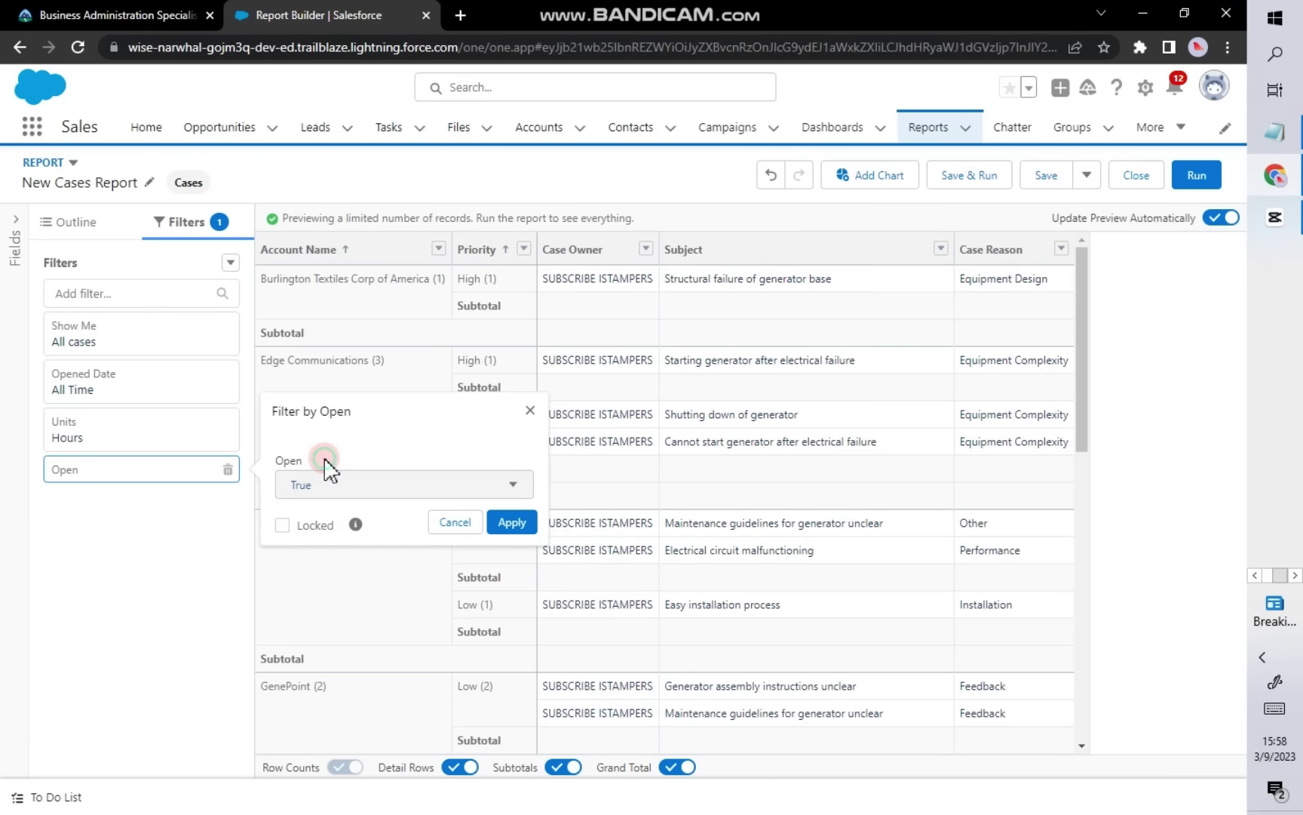
{"action": "left_click", "coordinate": [423, 486]}
{"action": "left_click", "coordinate": [317, 522]}
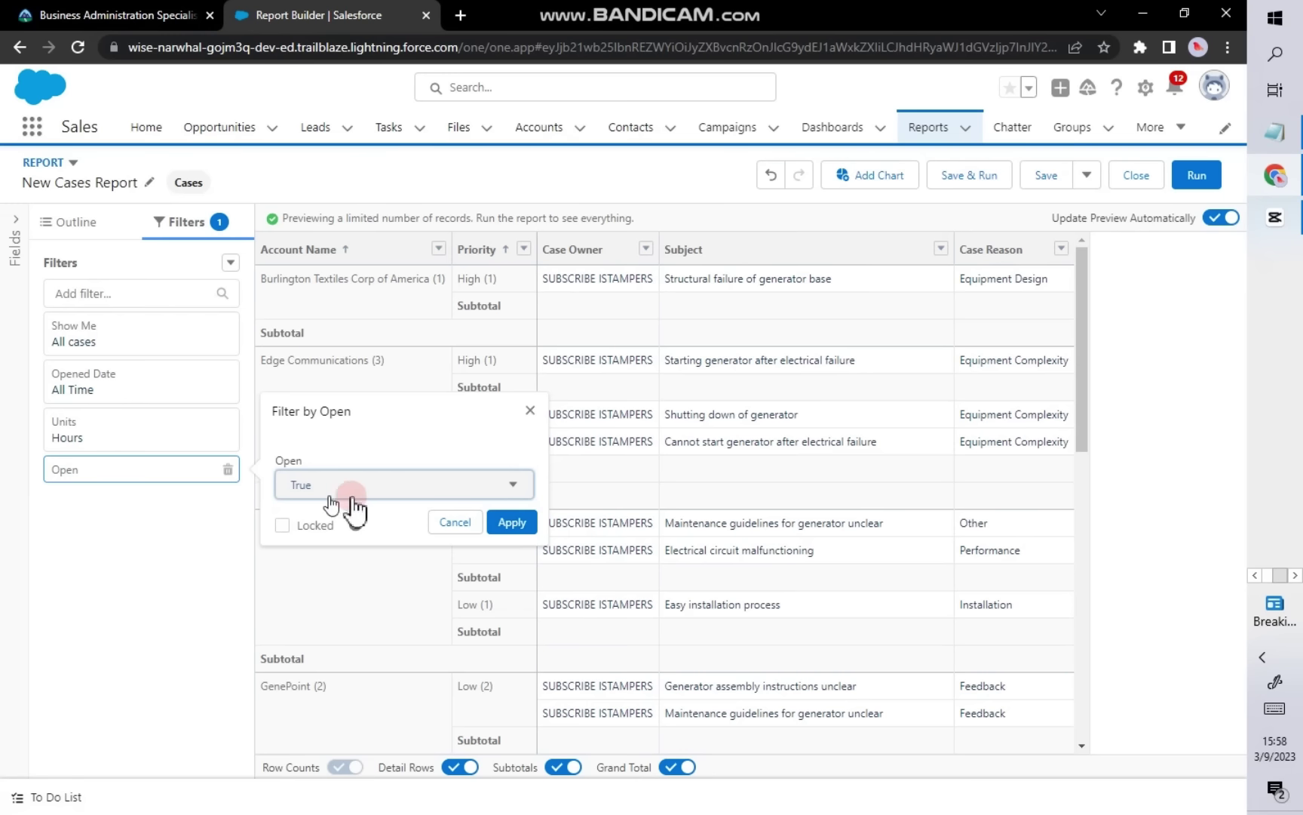
{"action": "left_click", "coordinate": [509, 522]}
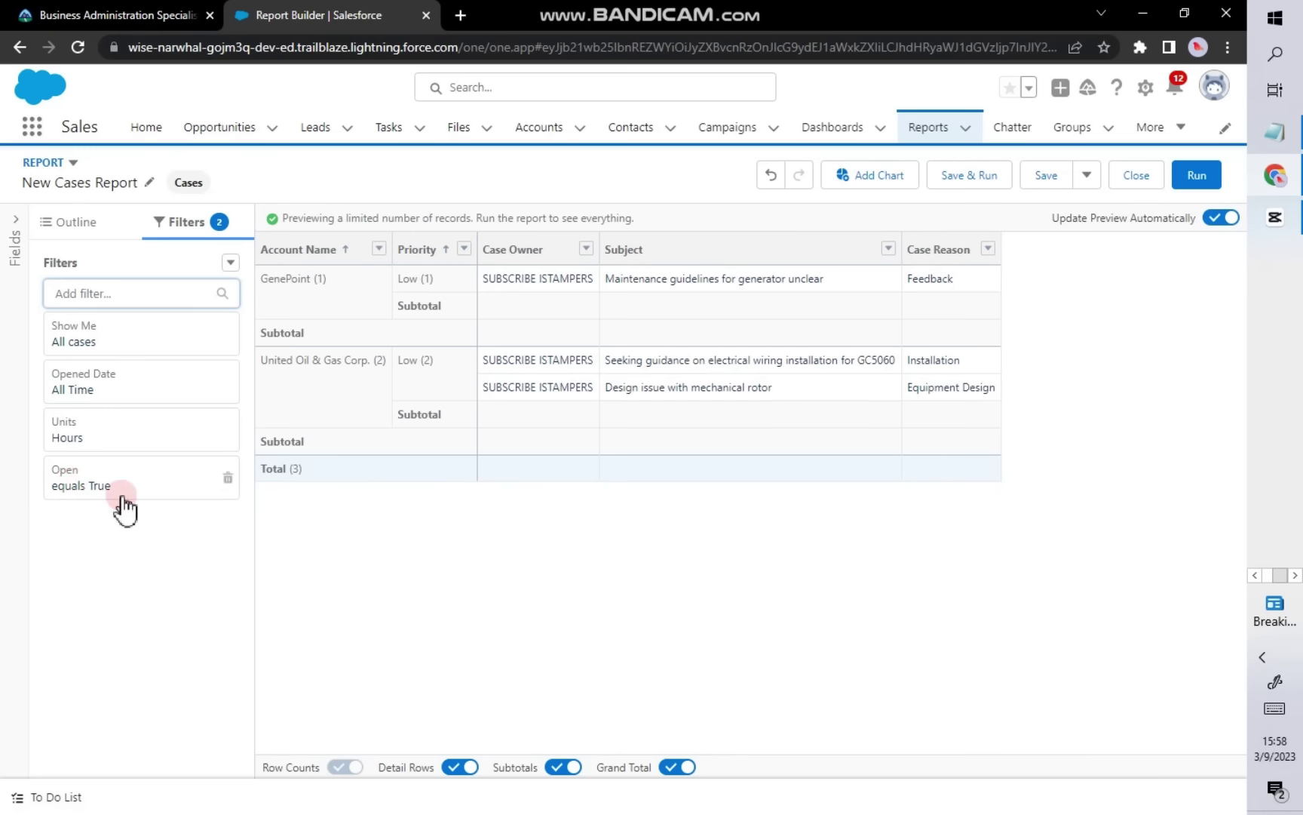
{"action": "left_click", "coordinate": [77, 221]}
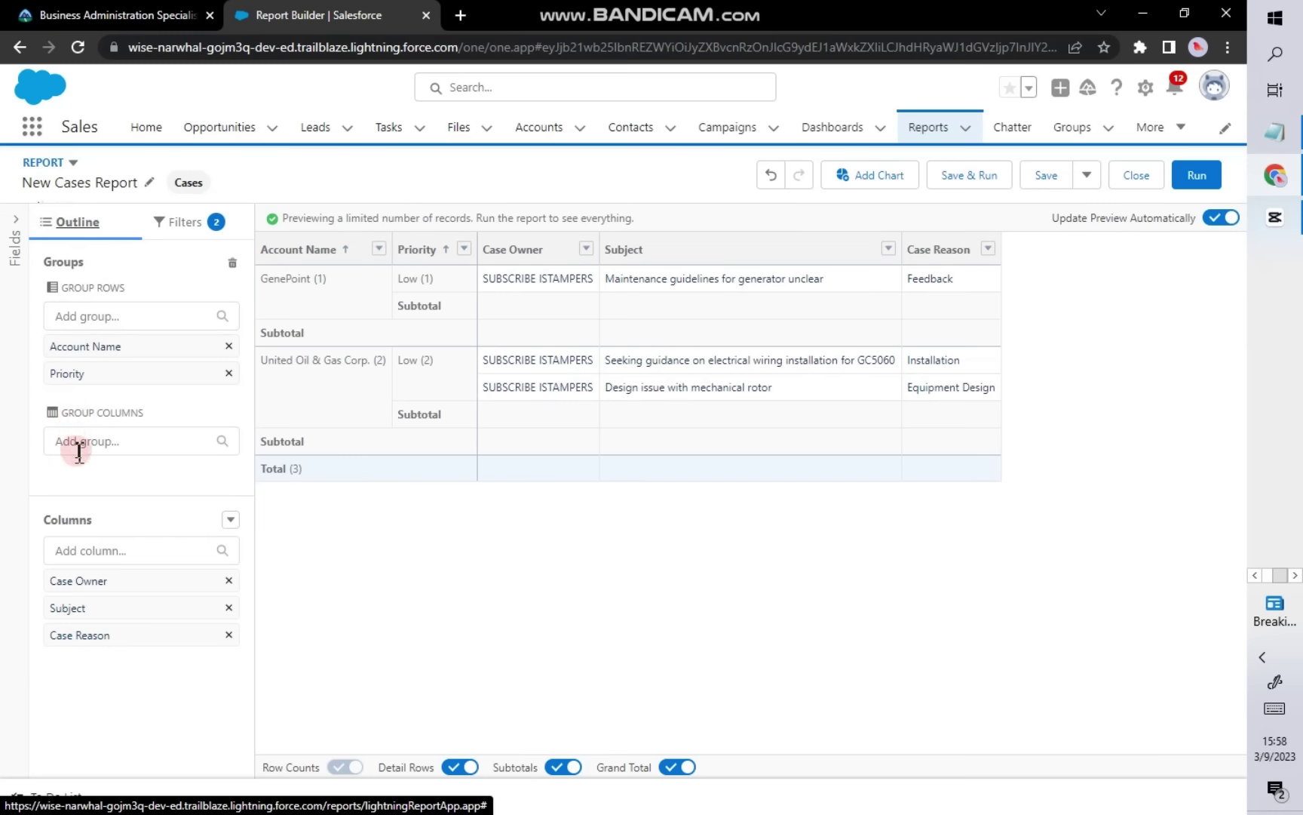
{"action": "left_click", "coordinate": [162, 223]}
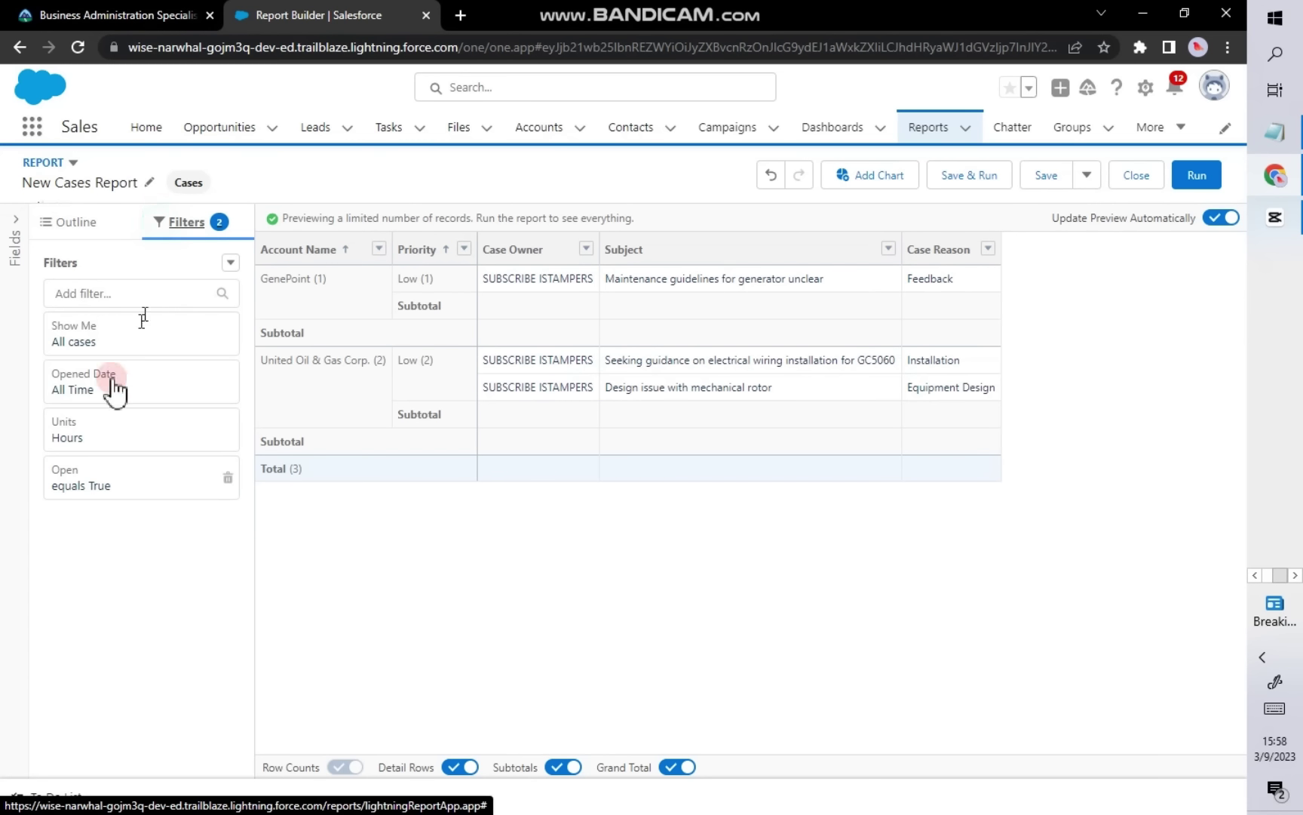
Step: Start saving and running the cases report, and name it Open Support Cases using the name copied from the Trailhead requirements
{"action": "left_click", "coordinate": [968, 181]}
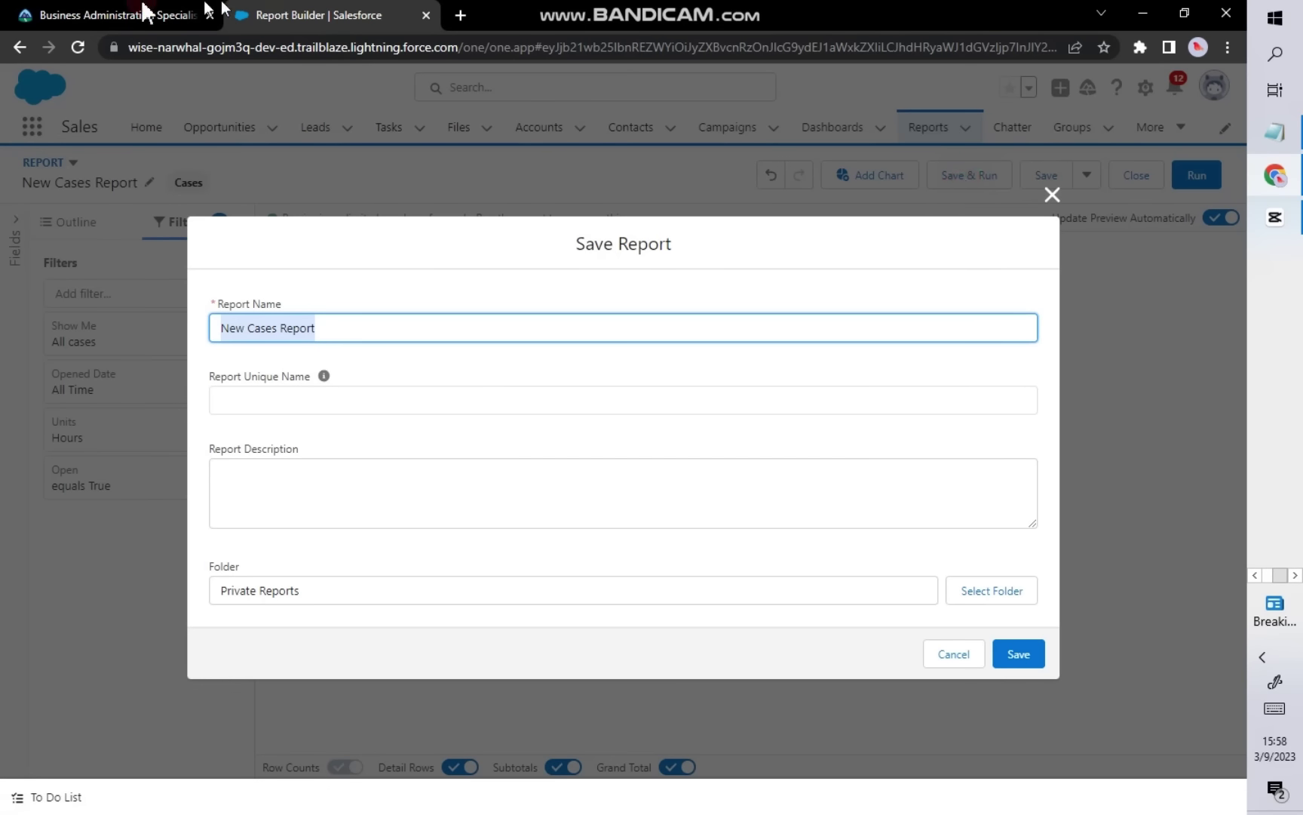
{"action": "left_click", "coordinate": [175, 13]}
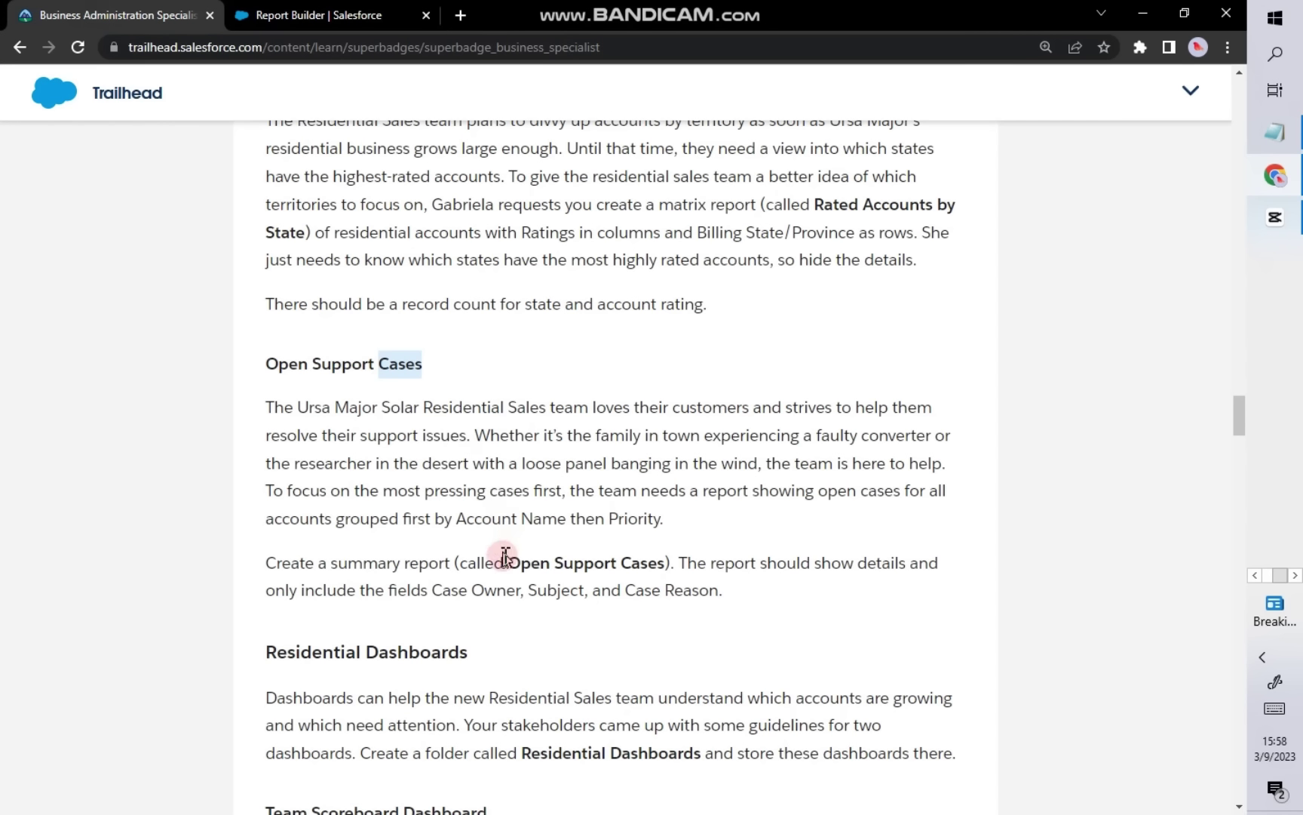
{"action": "left_click_drag", "start_coordinate": [512, 562], "coordinate": [688, 567]}
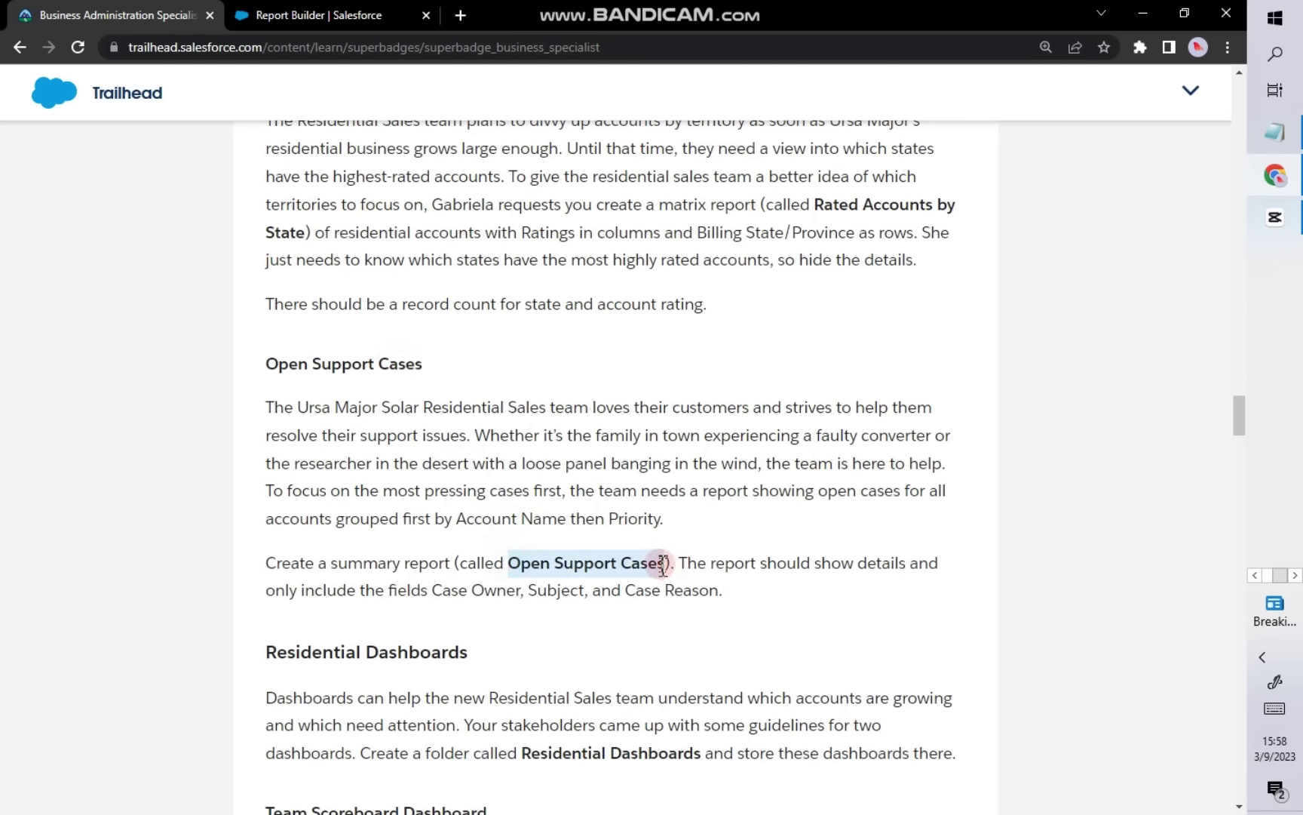
{"action": "right_click", "coordinate": [598, 564]}
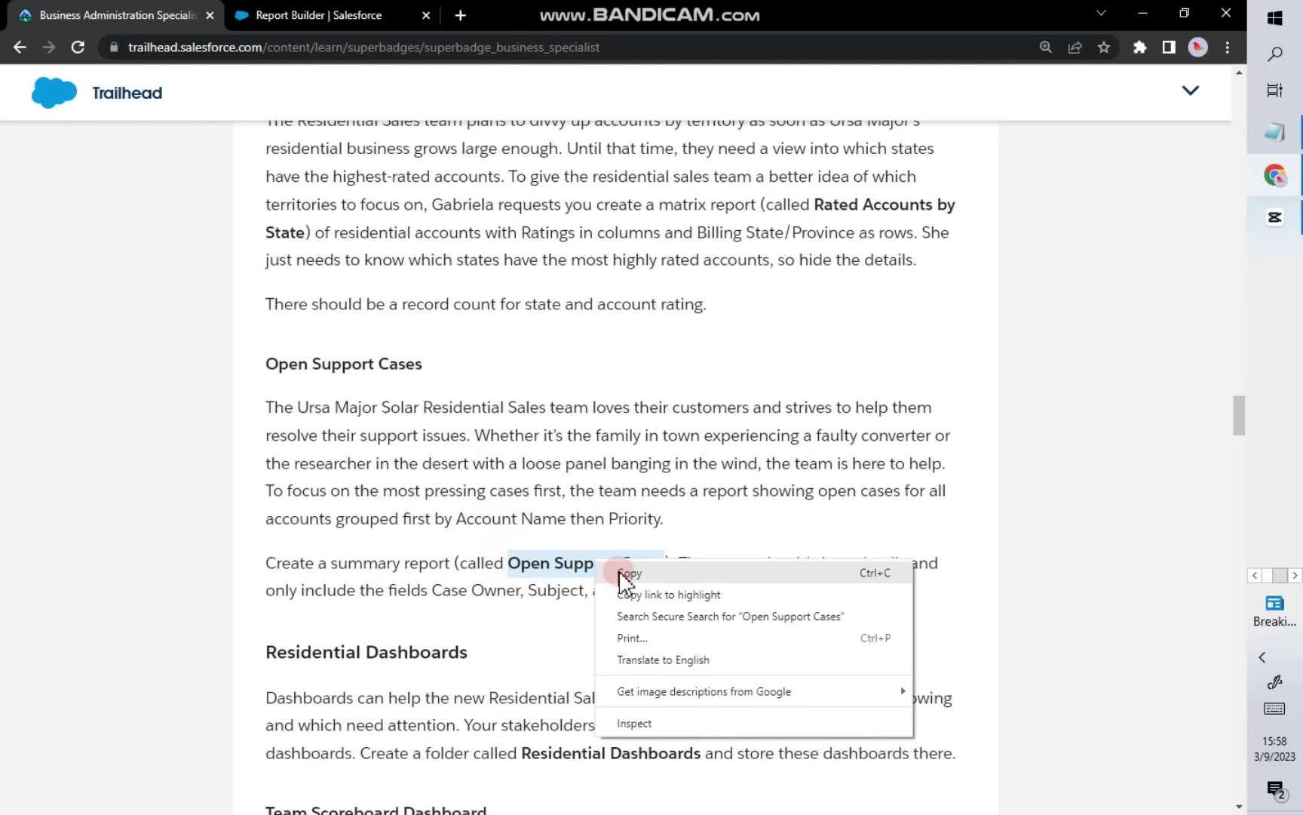
{"action": "left_click", "coordinate": [639, 573]}
{"action": "left_click", "coordinate": [396, 15]}
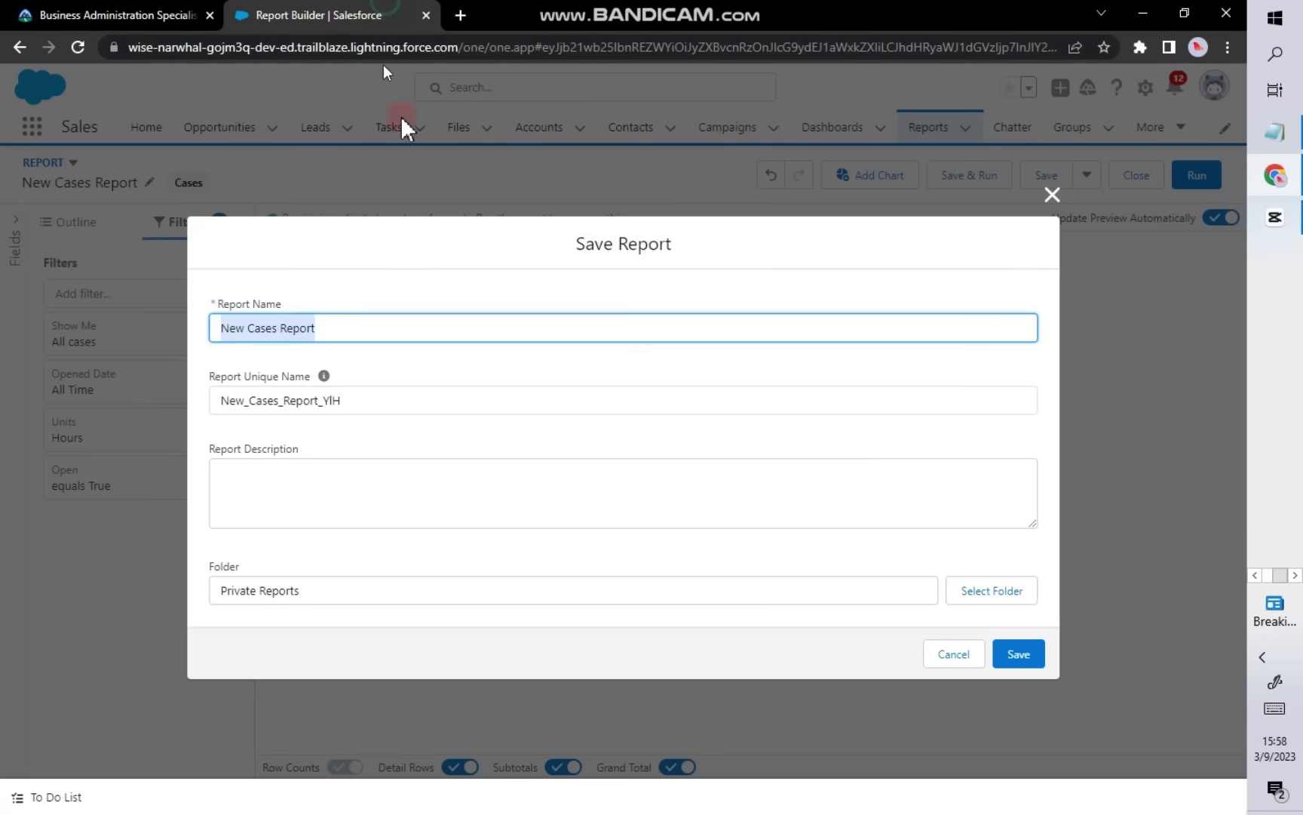
{"action": "left_click", "coordinate": [348, 334]}
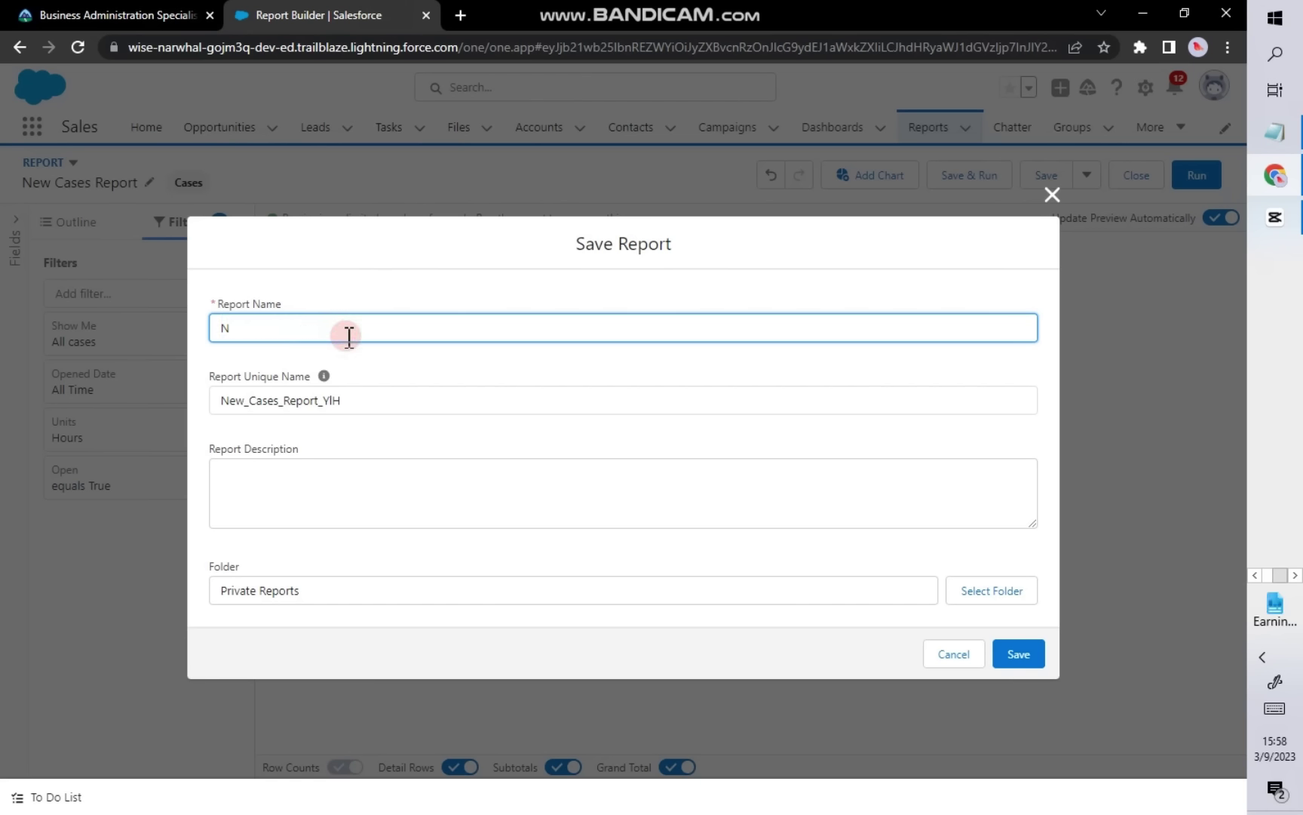
{"action": "key", "text": "BackSpace"}
{"action": "type", "text": "Open Support Cases"}
Step: Choose the Residential Reports folder for the Open Support Cases report and save it
{"action": "left_click", "coordinate": [974, 593]}
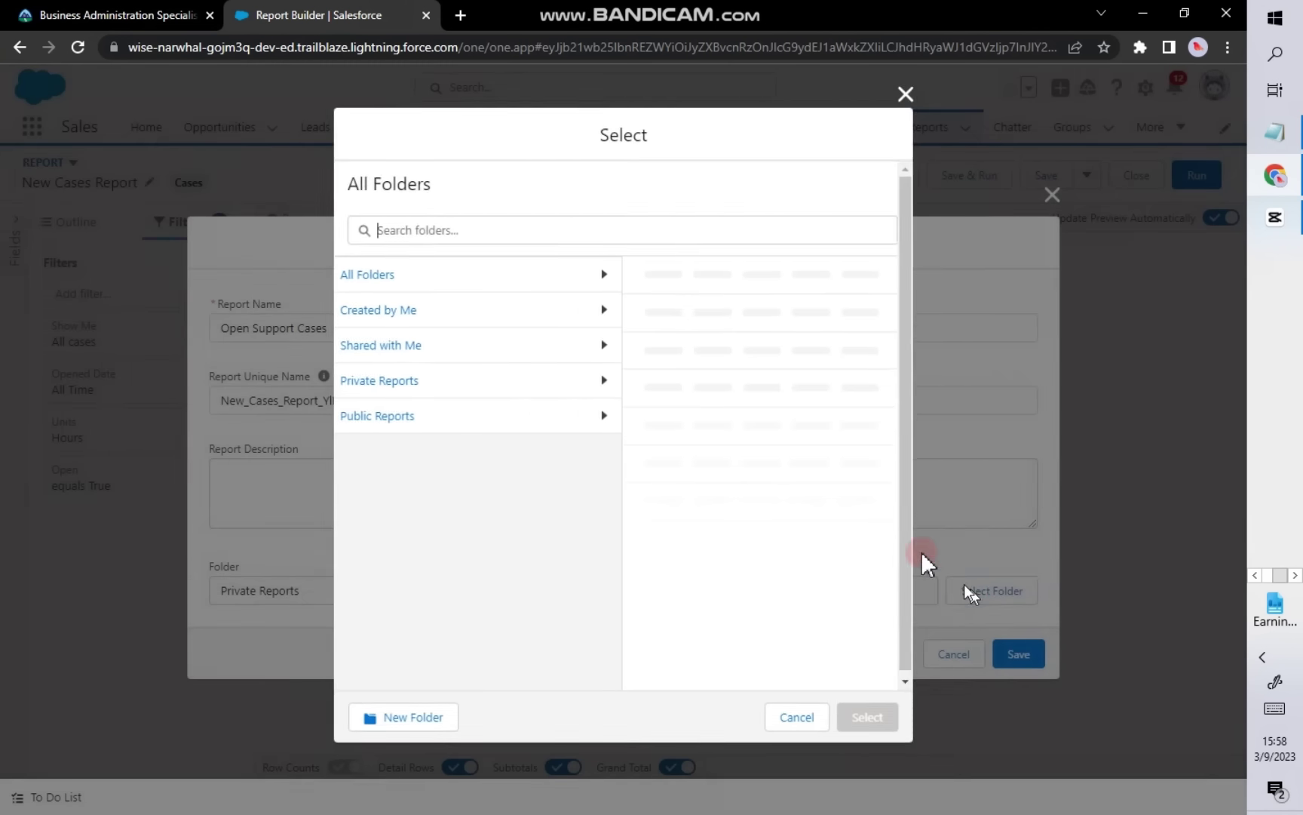
{"action": "left_click", "coordinate": [743, 385]}
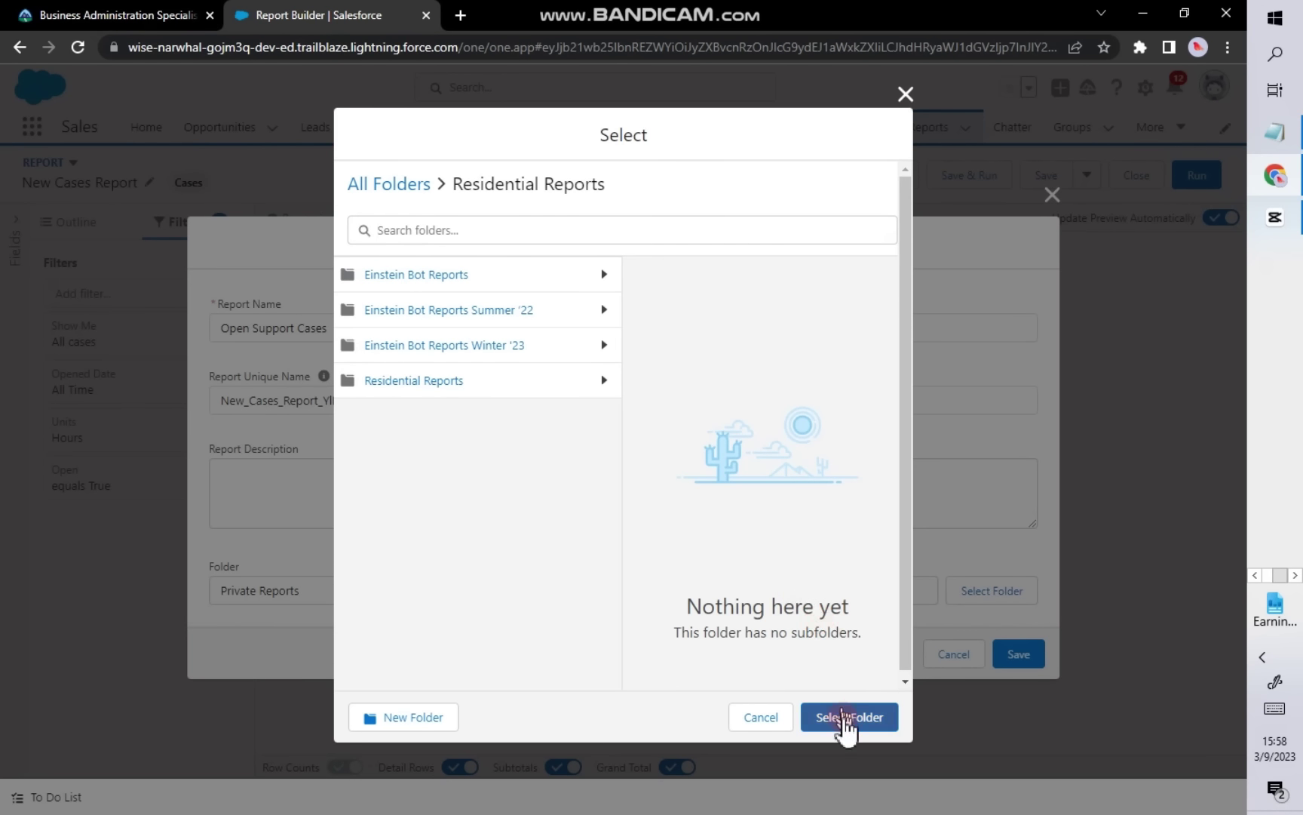
{"action": "left_click", "coordinate": [842, 720]}
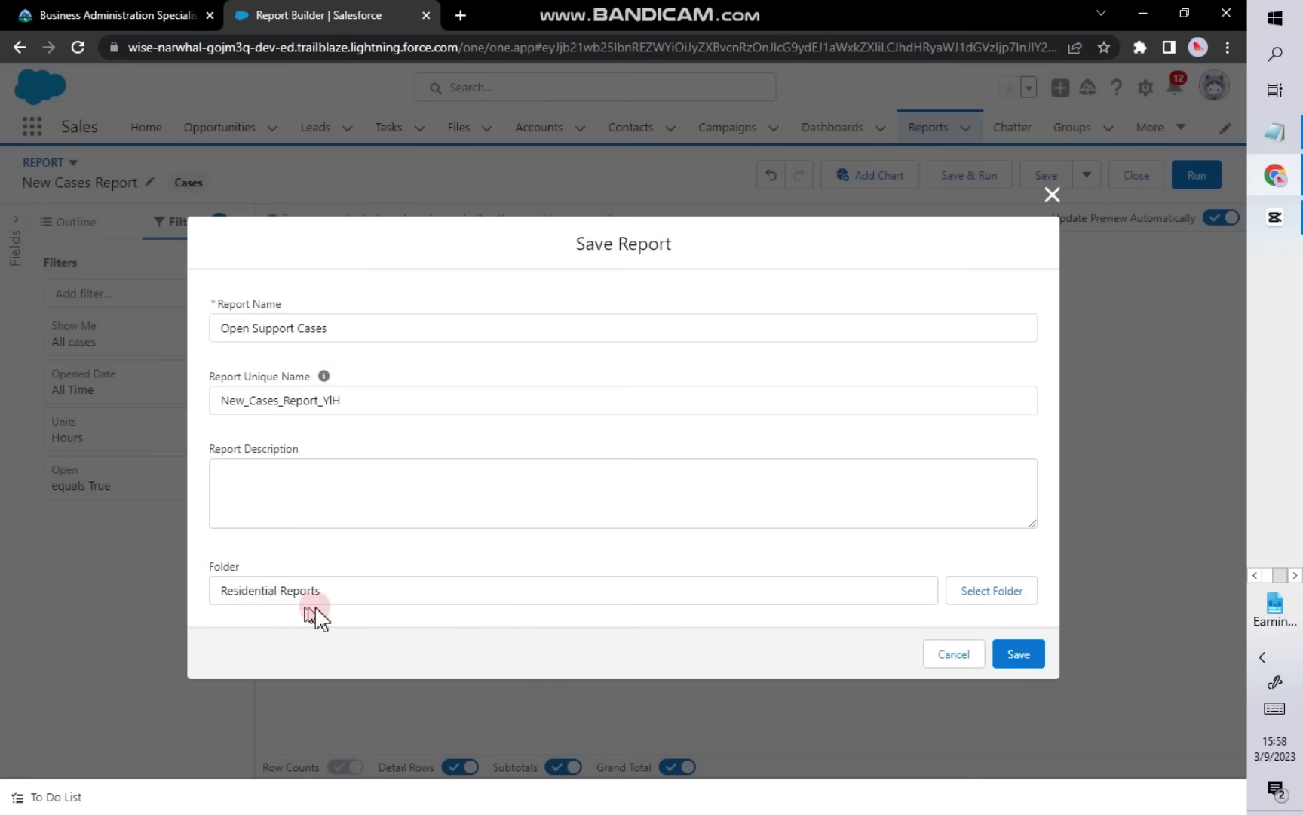
{"action": "left_click", "coordinate": [1018, 656]}
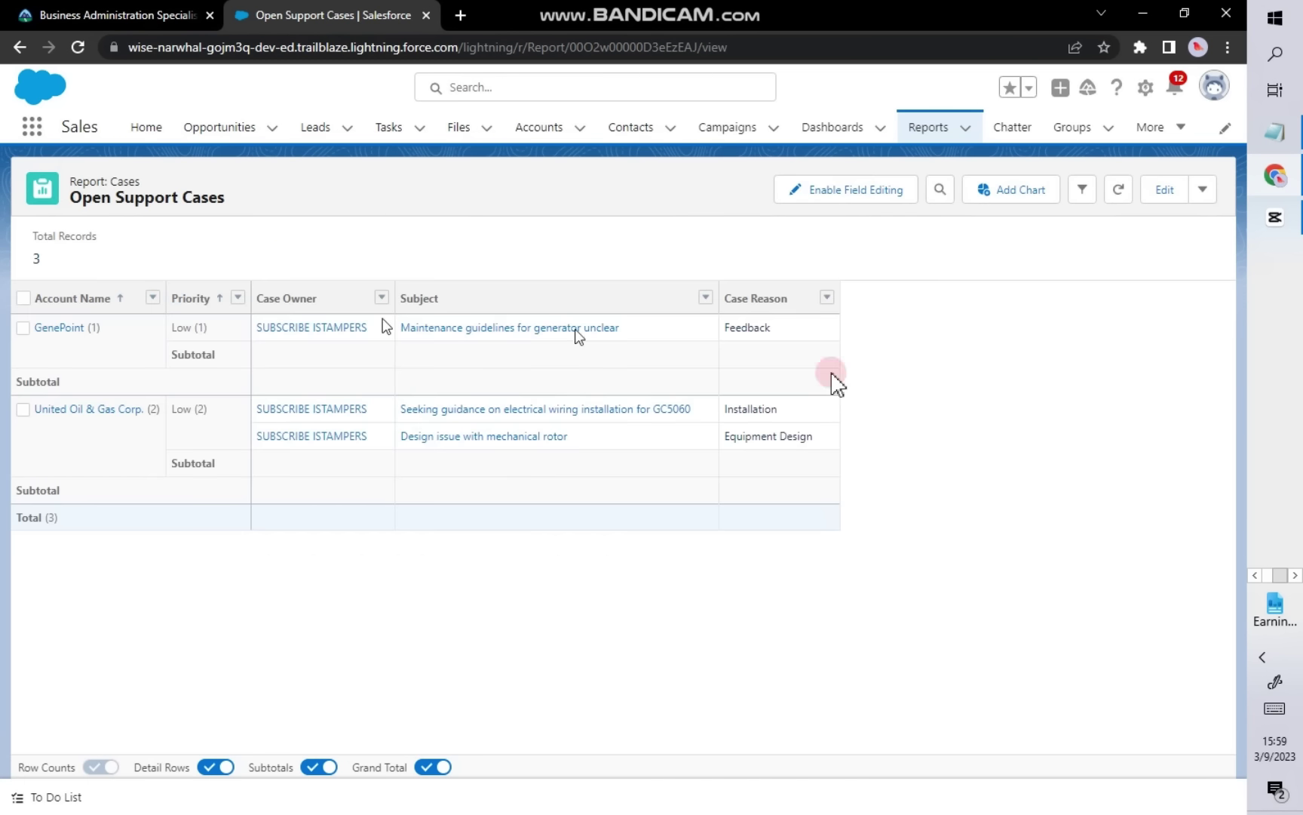
Step: Read the Residential Dashboards requirements in Trailhead, then switch back to Salesforce and open its dashboards list
{"action": "left_click", "coordinate": [128, 14]}
{"action": "scroll", "coordinate": [570, 614], "scroll_direction": "down", "scroll_amount": 3}
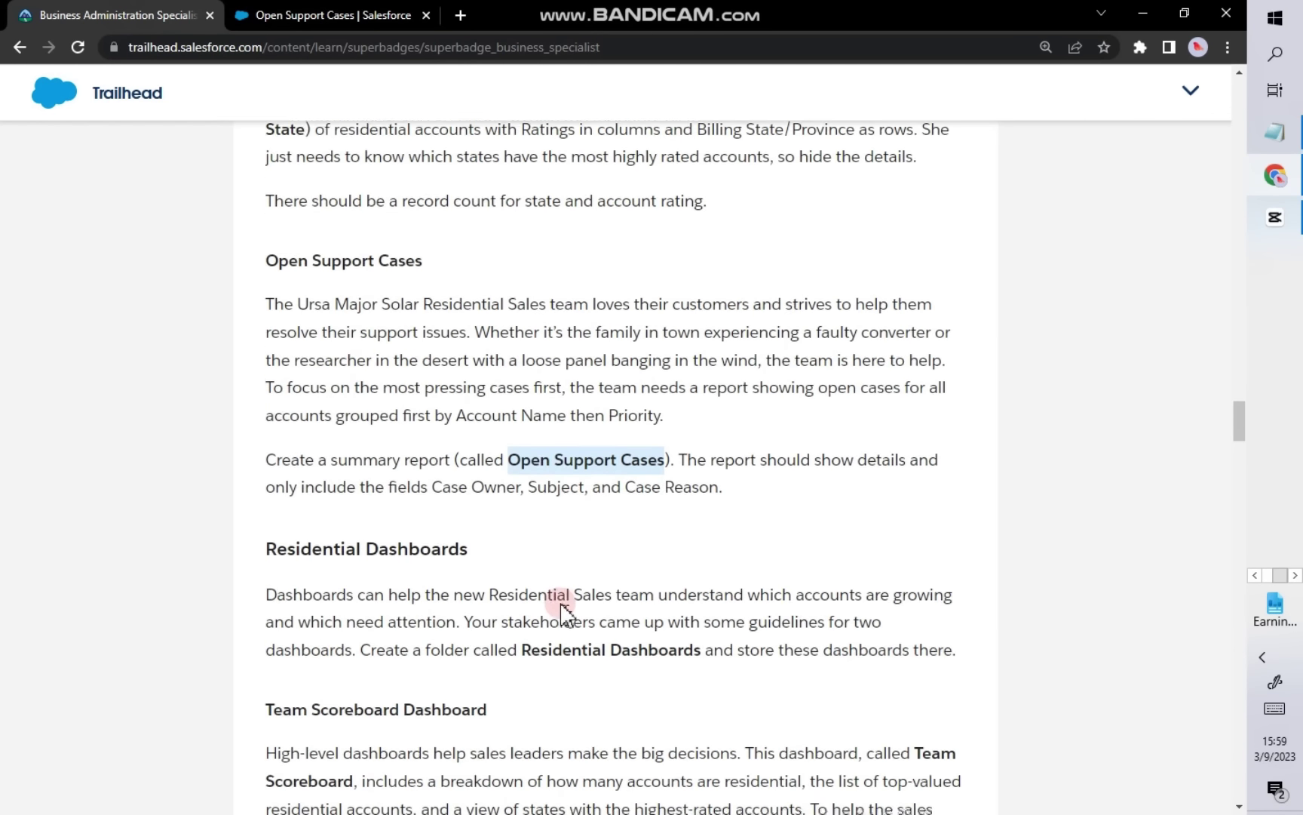
{"action": "left_click", "coordinate": [383, 487]}
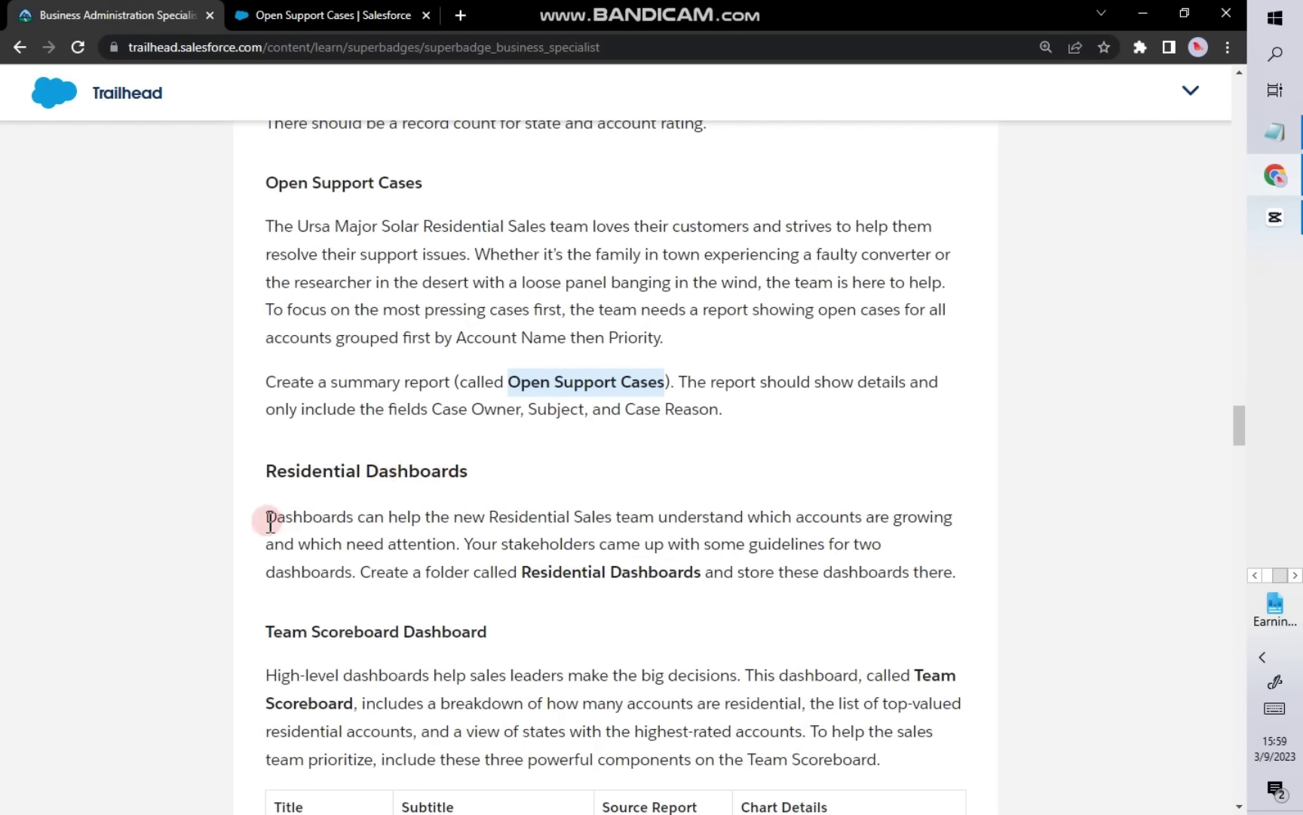
{"action": "left_click_drag", "start_coordinate": [267, 518], "coordinate": [357, 524]}
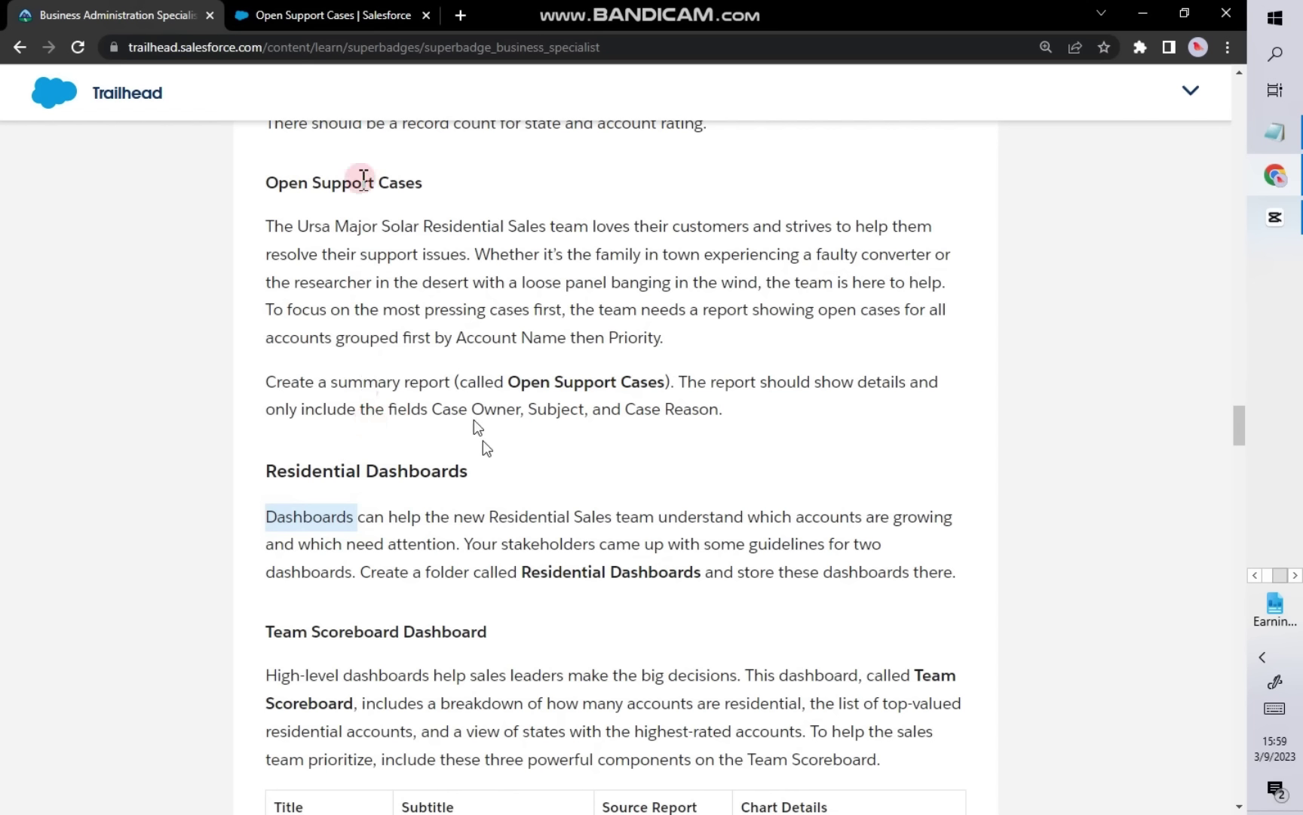
{"action": "left_click", "coordinate": [347, 13]}
{"action": "left_click", "coordinate": [969, 145]}
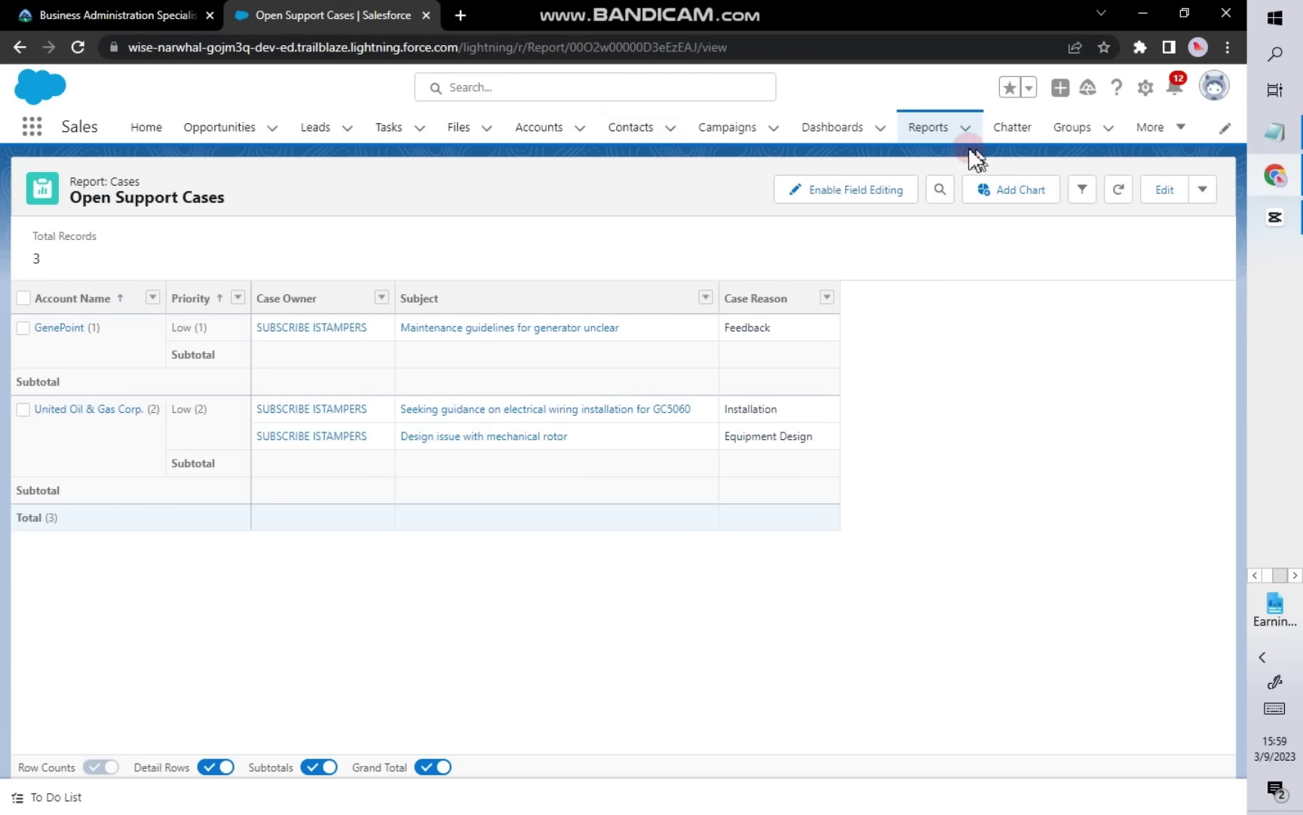
{"action": "left_click", "coordinate": [822, 128]}
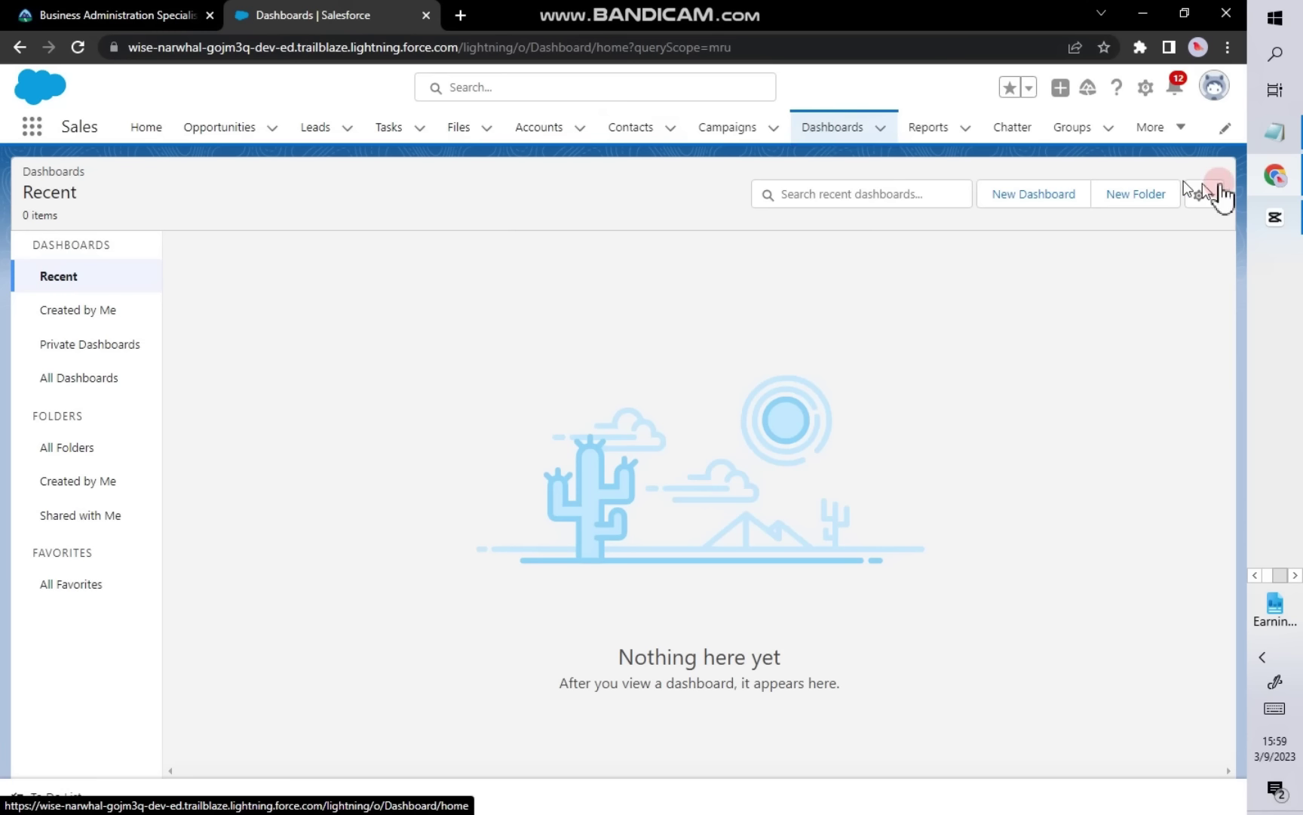
Step: Create a dashboard folder labelled Residential Dashboards, copying the name from the Trailhead requirements, and save it with its generated unique name
{"action": "left_click", "coordinate": [1133, 194]}
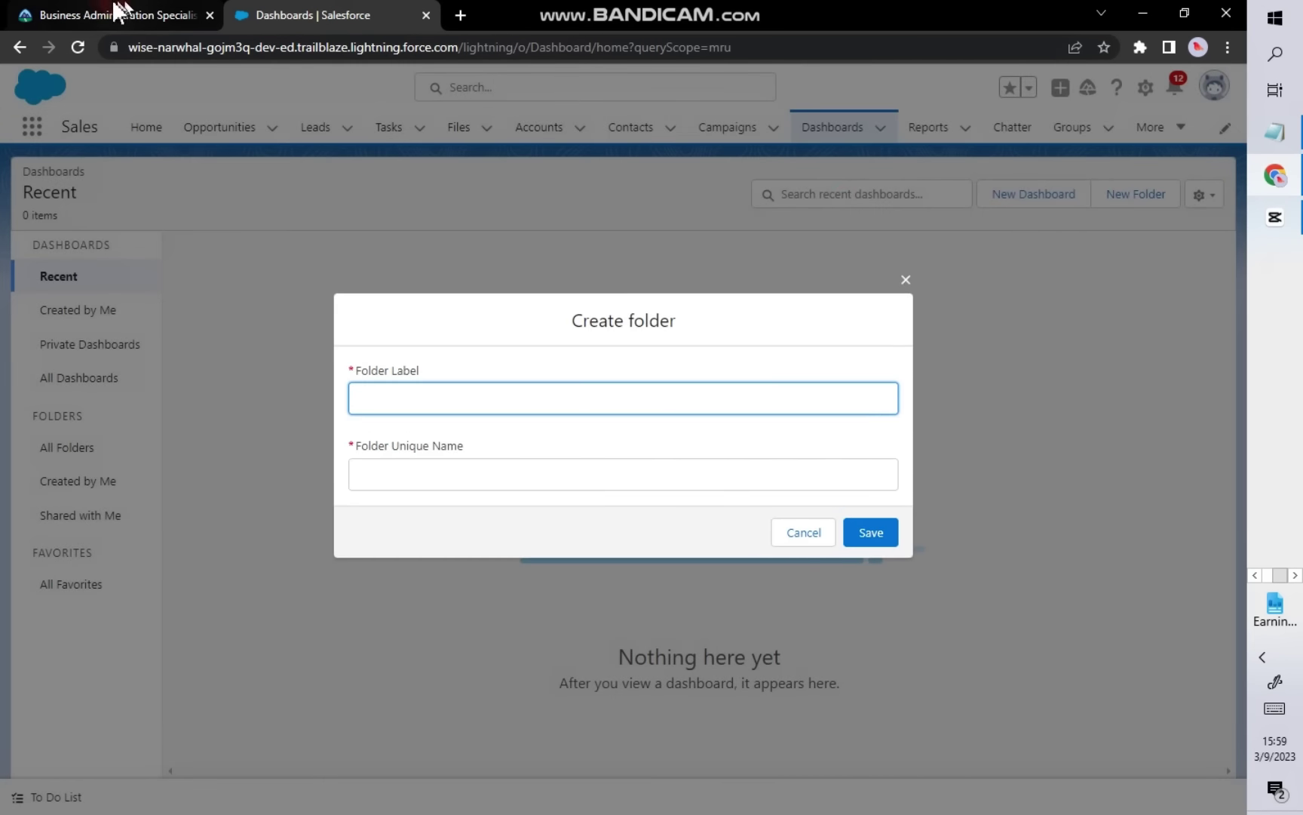
{"action": "left_click", "coordinate": [112, 26]}
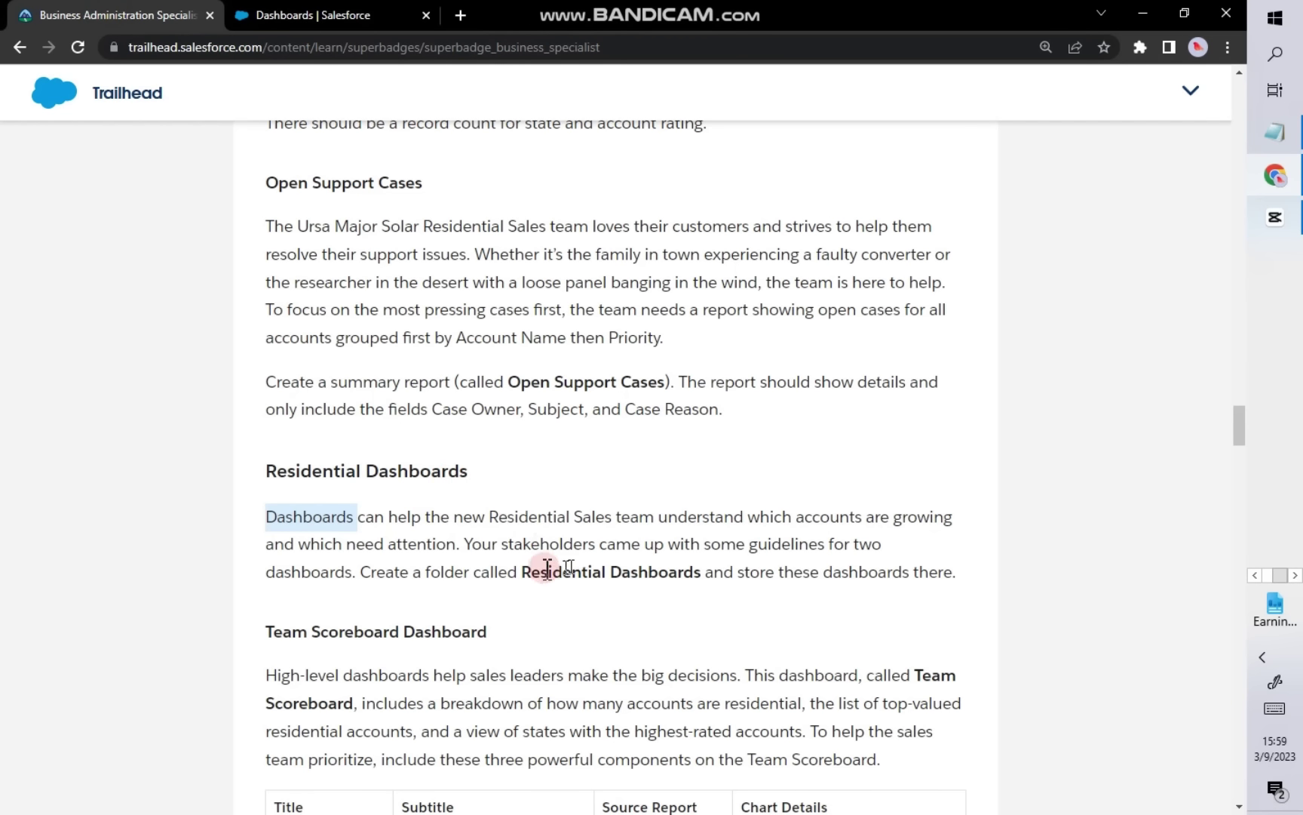
{"action": "left_click_drag", "start_coordinate": [525, 573], "coordinate": [705, 567]}
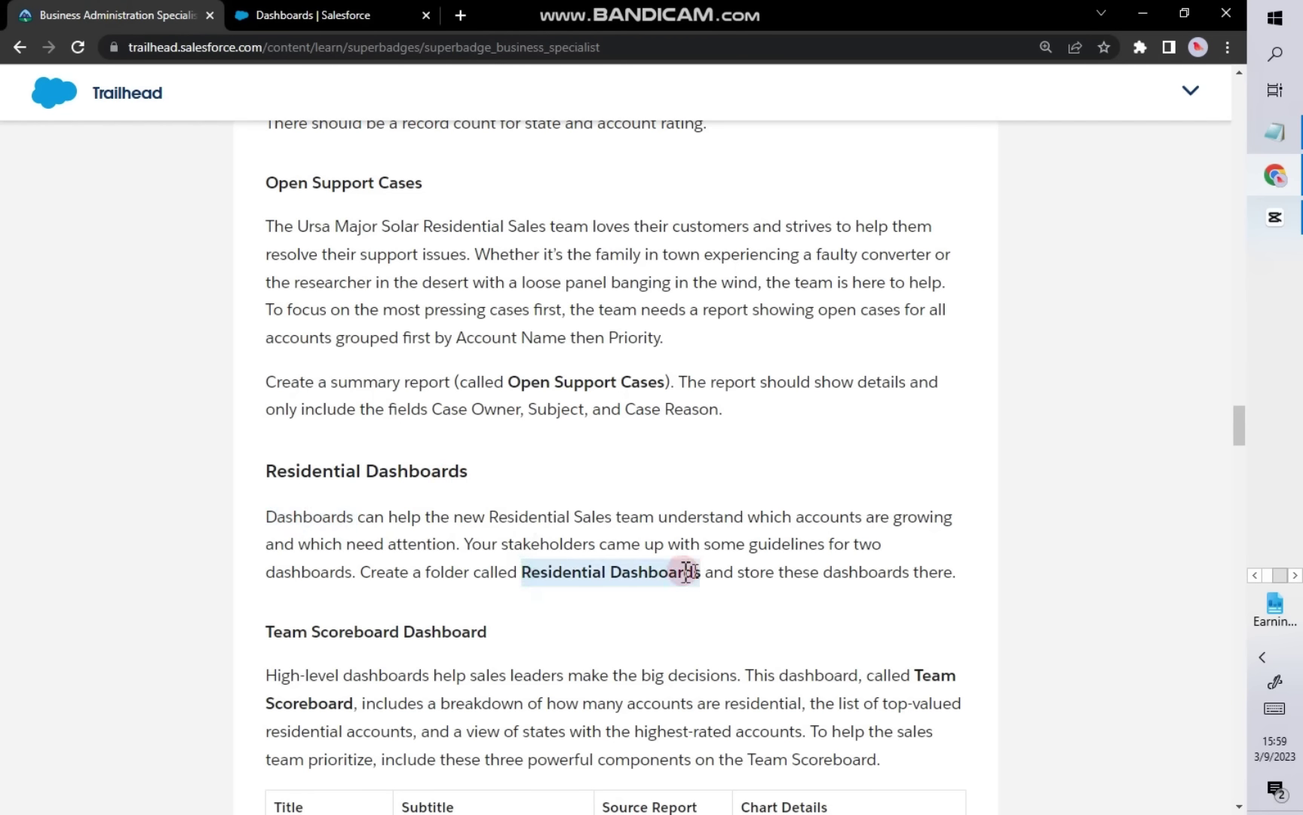
{"action": "right_click", "coordinate": [686, 571]}
{"action": "left_click", "coordinate": [709, 585]}
{"action": "left_click", "coordinate": [383, 16]}
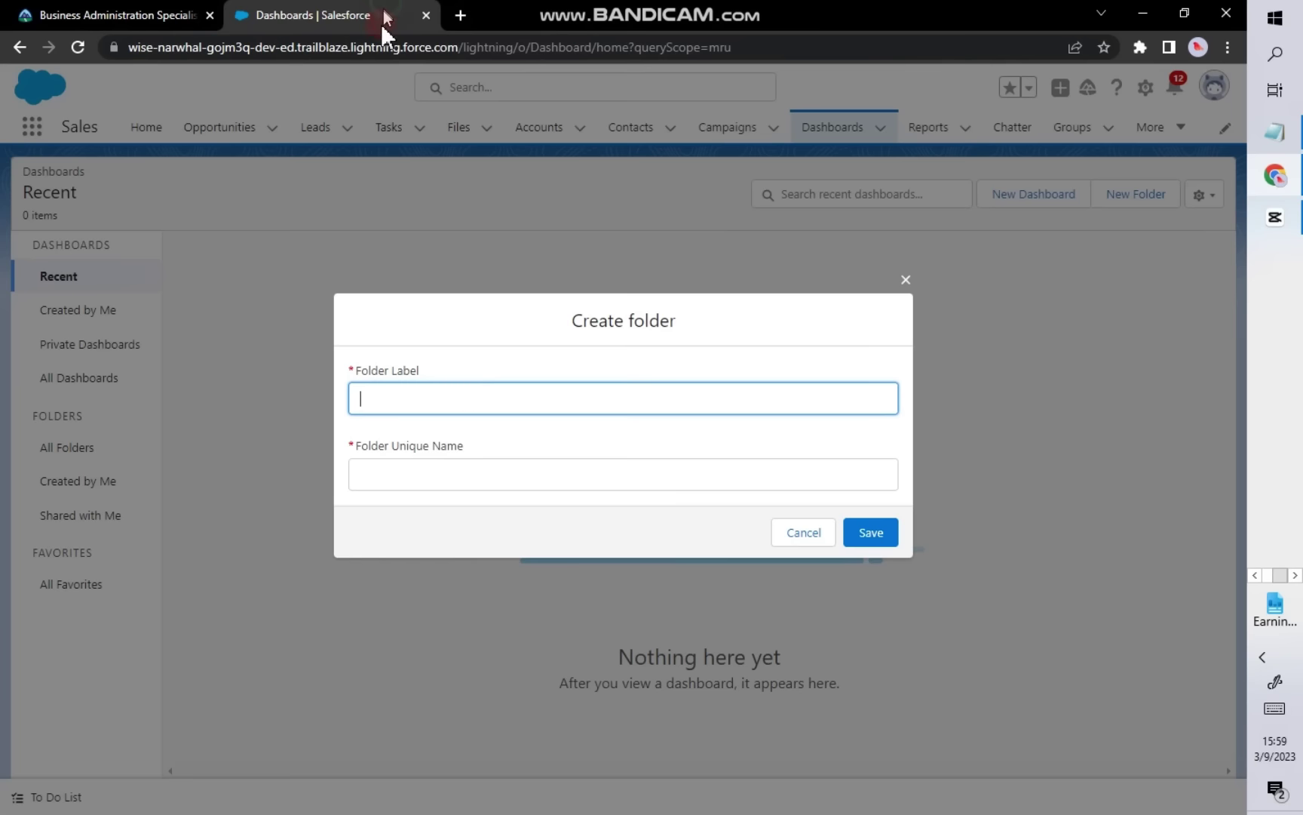
{"action": "right_click", "coordinate": [458, 396]}
{"action": "left_click", "coordinate": [506, 592]}
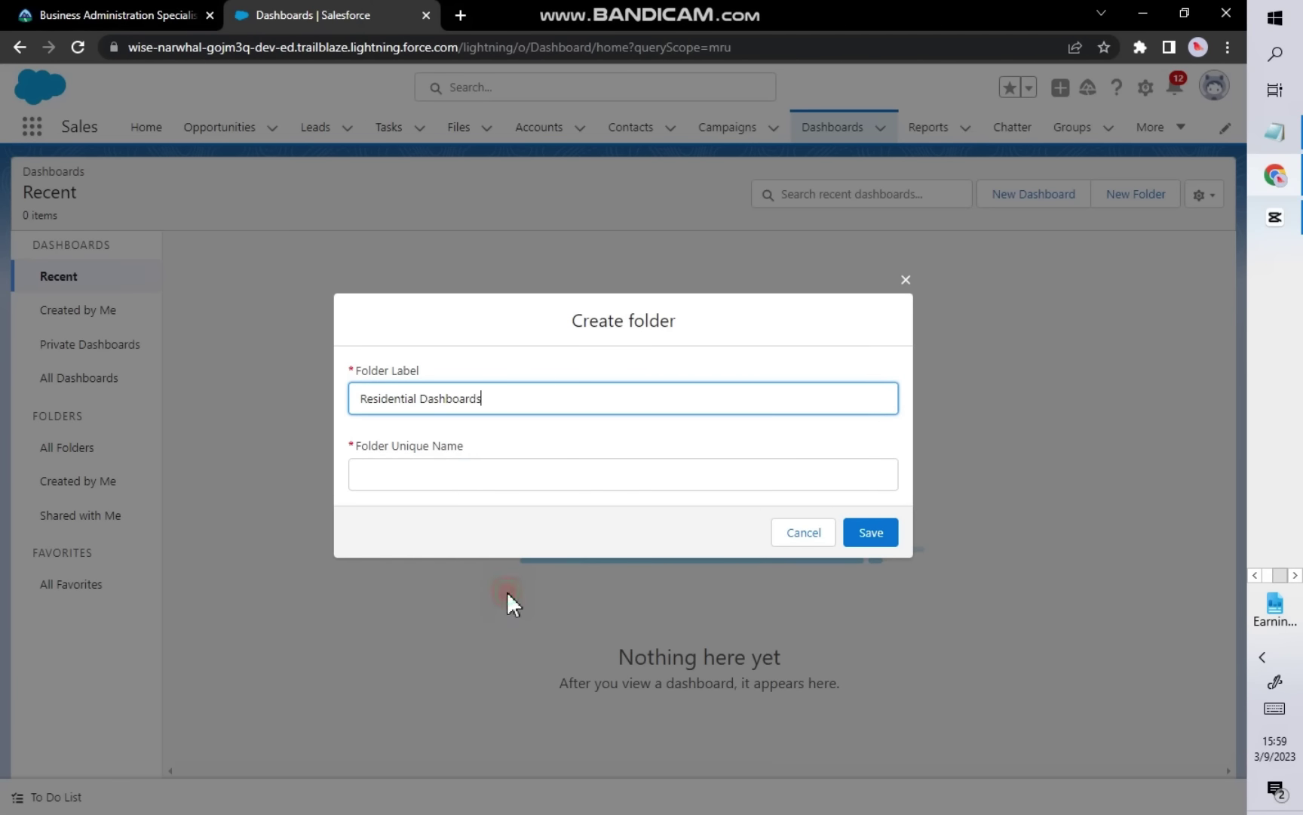
{"action": "left_click", "coordinate": [459, 475]}
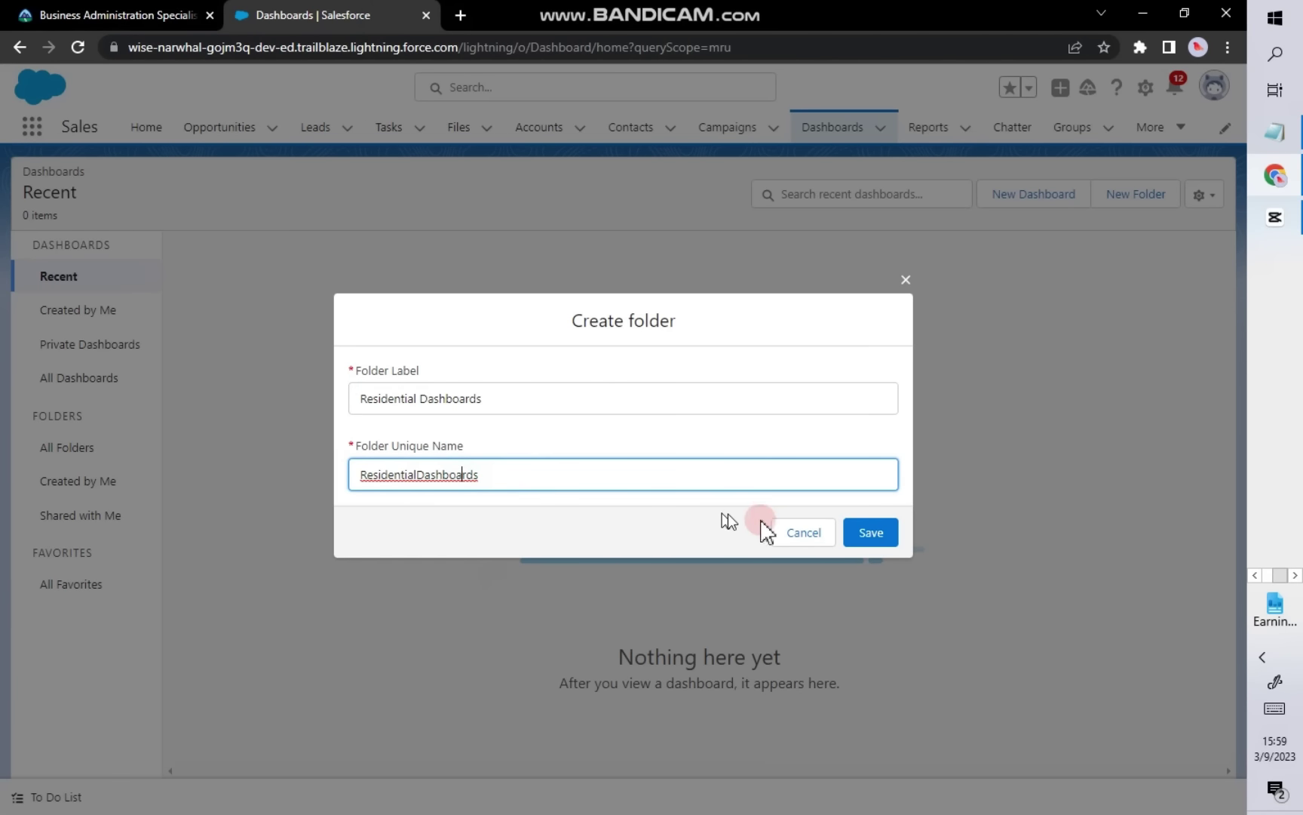
{"action": "left_click", "coordinate": [867, 532]}
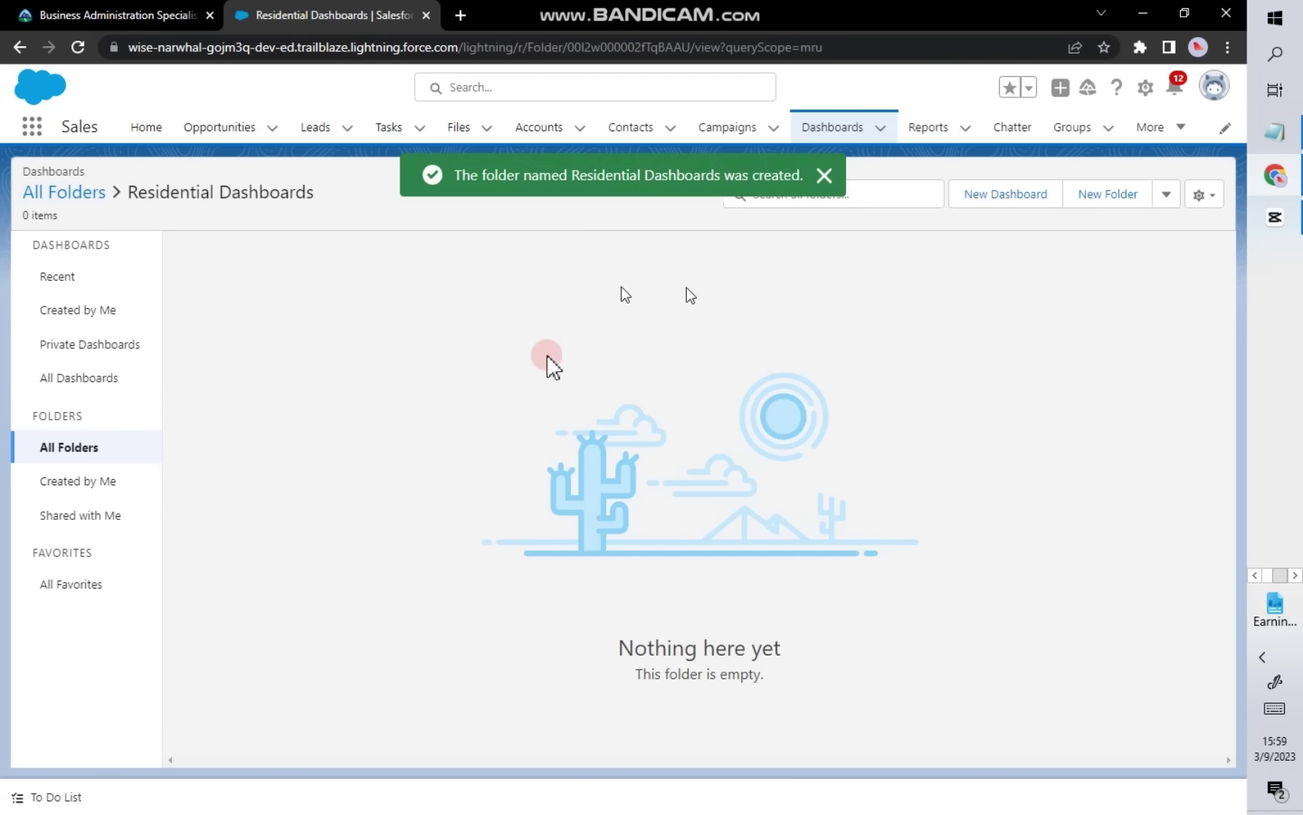
Step: Start a new dashboard and name it Team Scoreboard, copying the name from the Trailhead requirements
{"action": "left_click", "coordinate": [826, 178]}
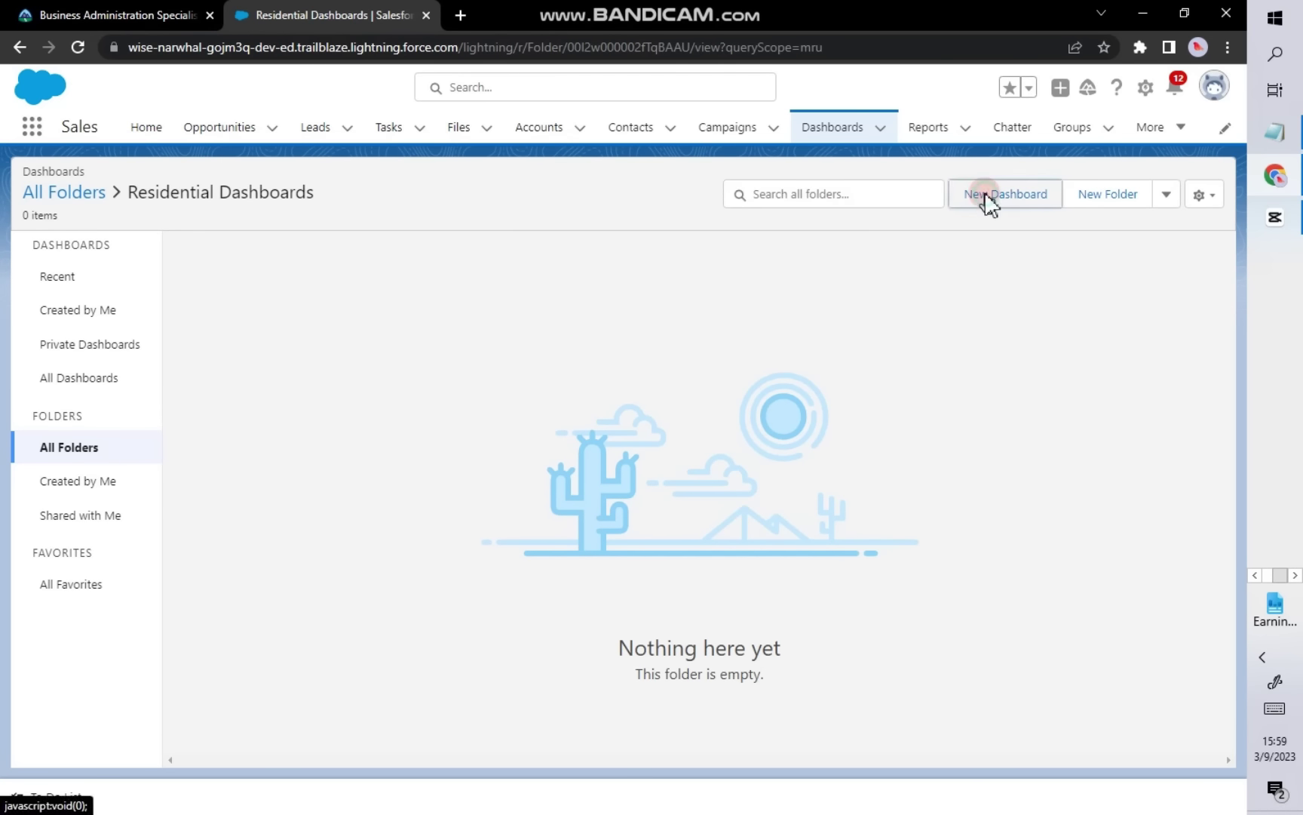
{"action": "left_click", "coordinate": [987, 200]}
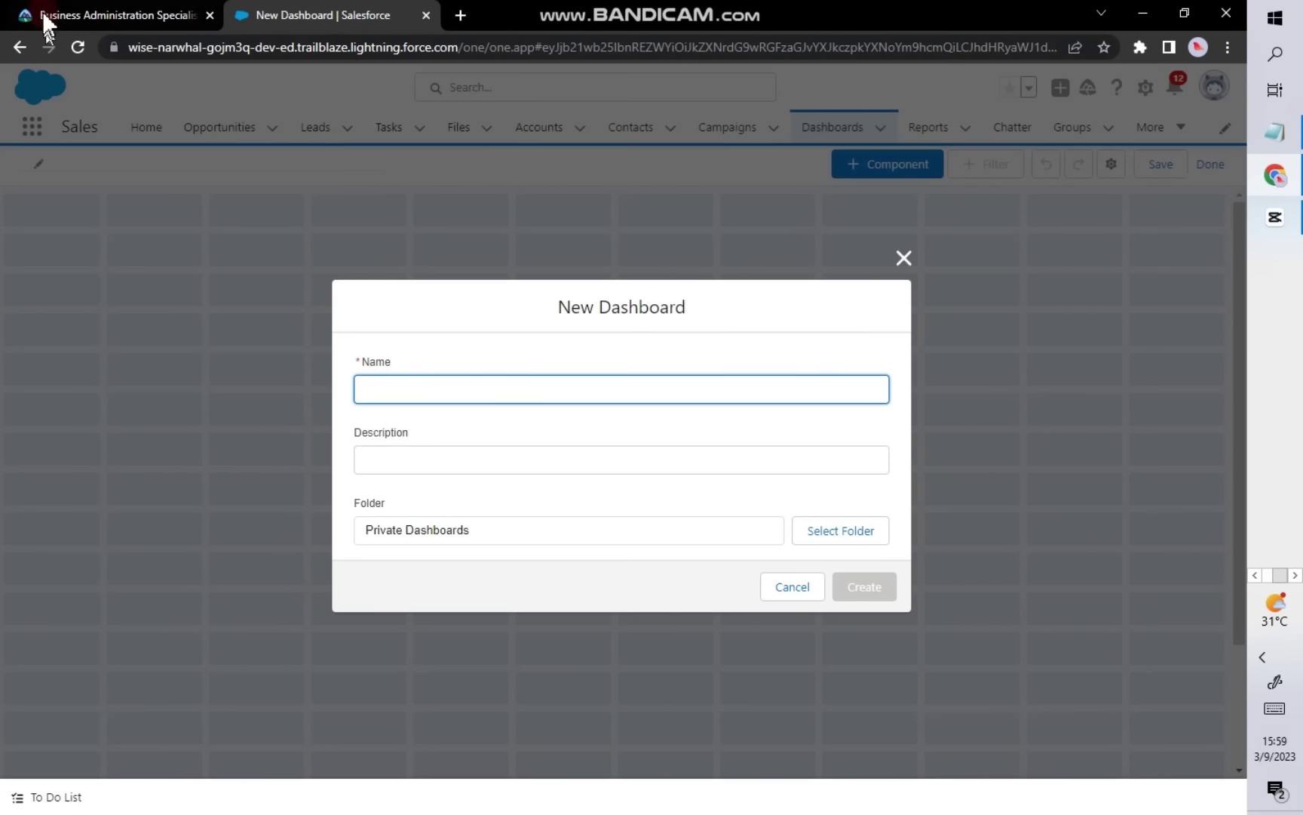
{"action": "left_click", "coordinate": [43, 15]}
{"action": "scroll", "coordinate": [500, 462], "scroll_direction": "down", "scroll_amount": 3}
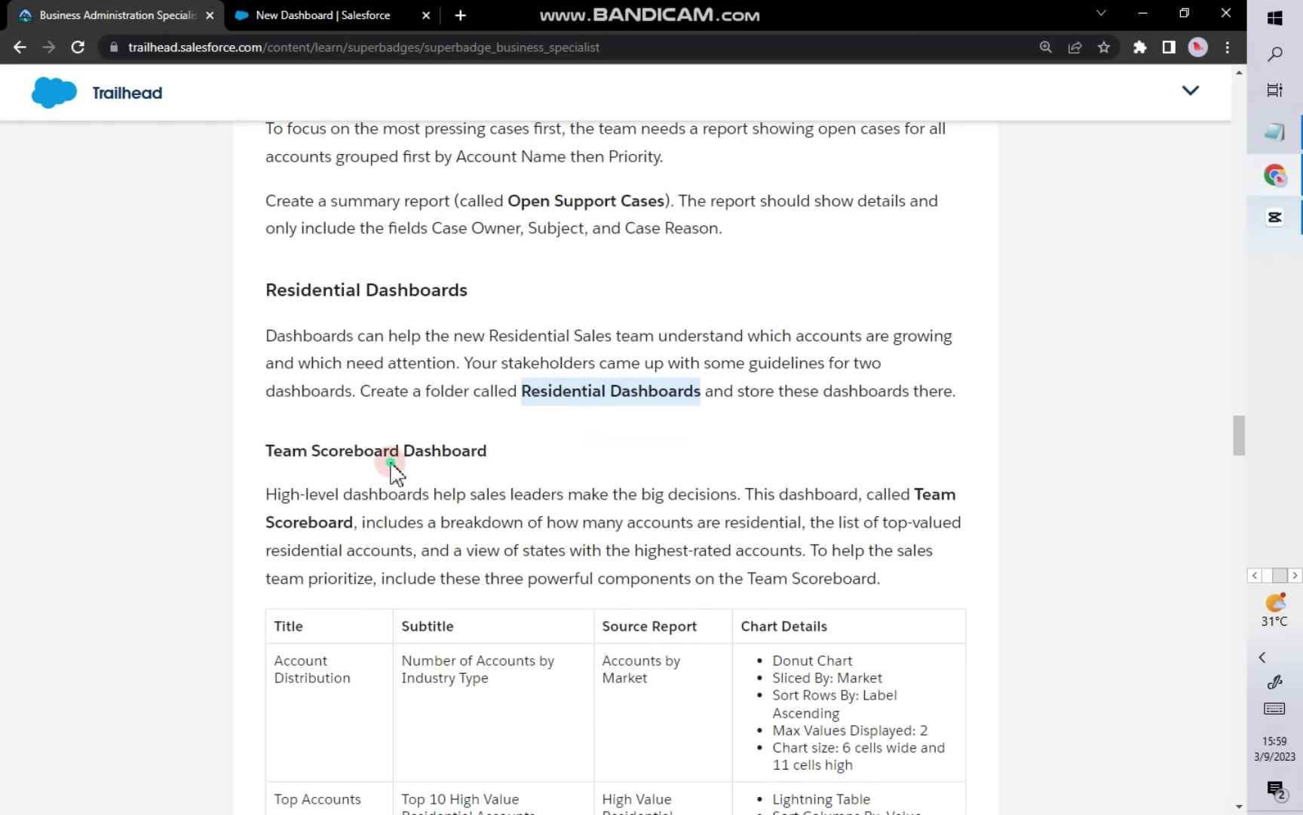
{"action": "left_click", "coordinate": [392, 469]}
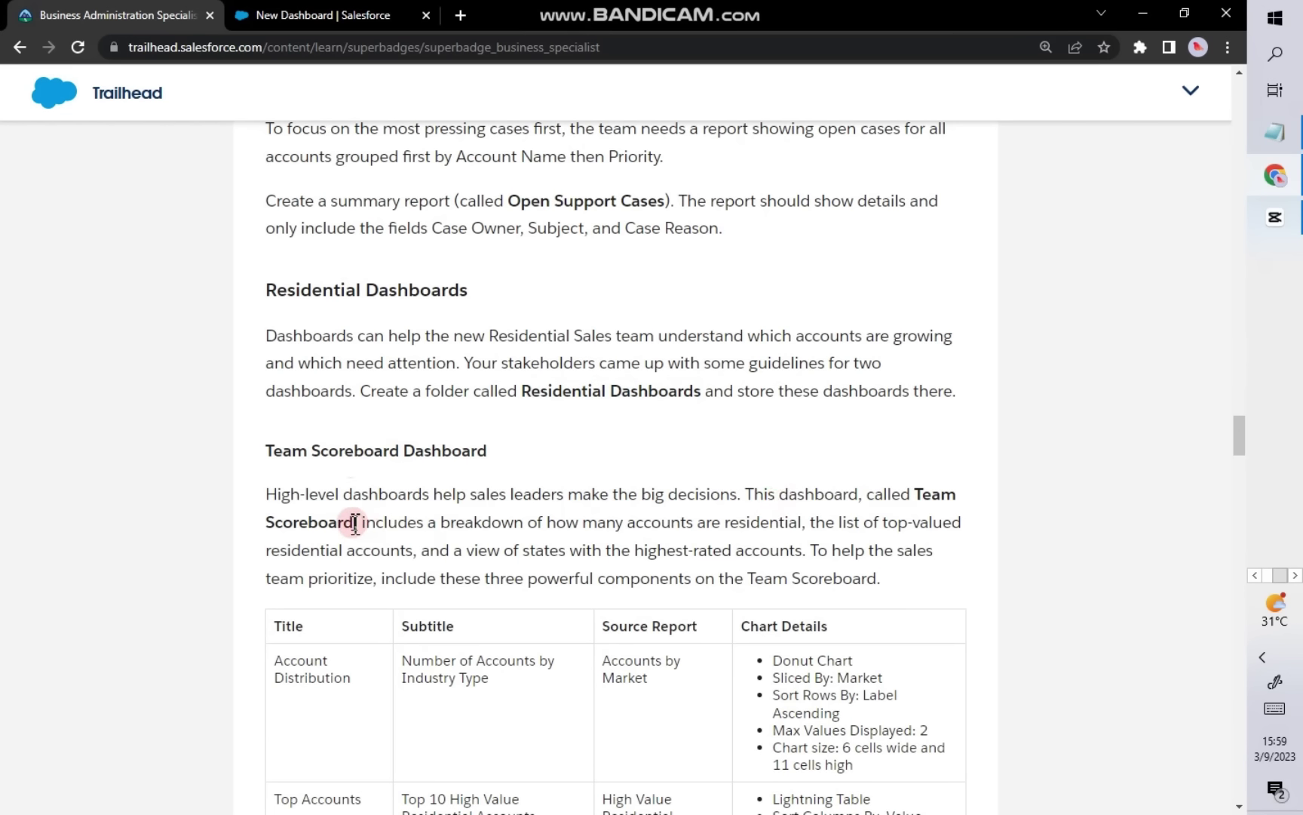
{"action": "left_click_drag", "start_coordinate": [353, 522], "coordinate": [909, 496]}
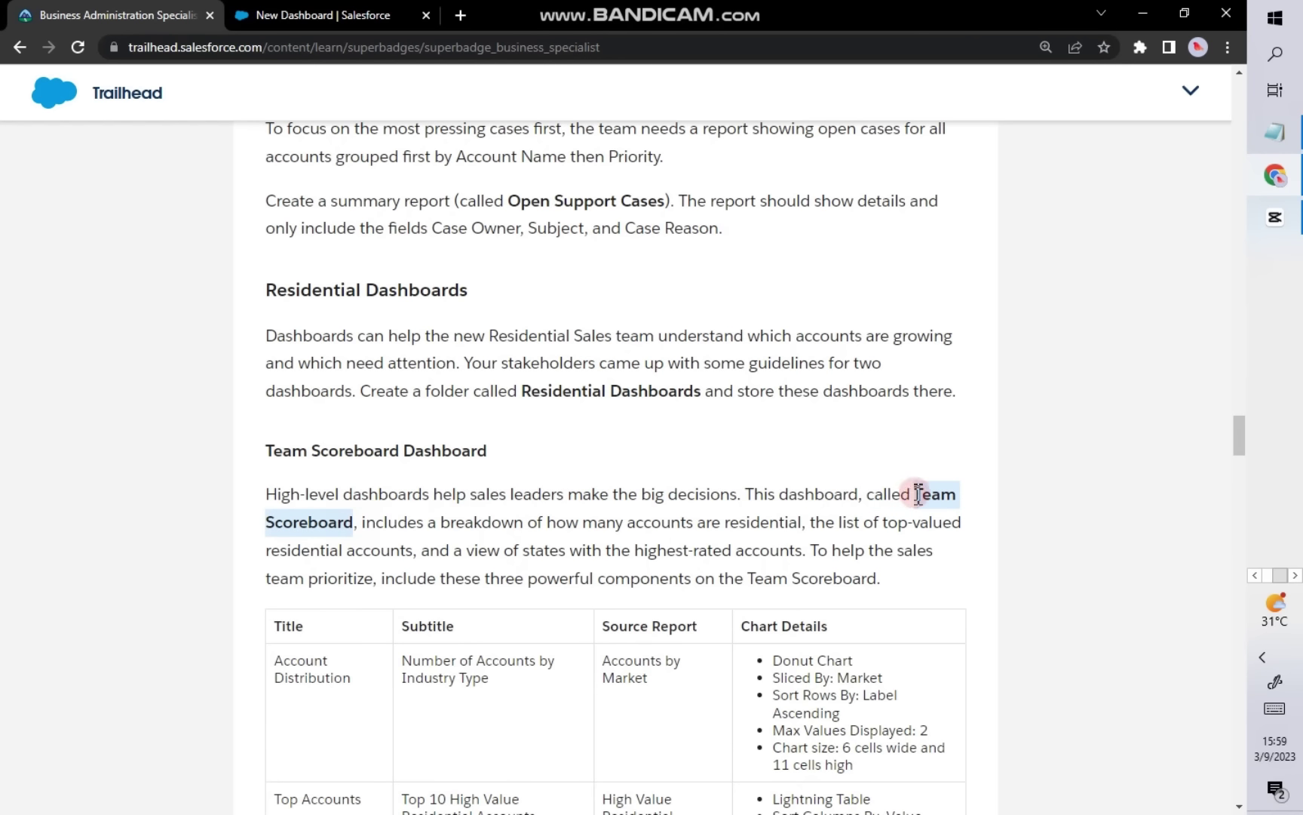
{"action": "right_click", "coordinate": [918, 494]}
{"action": "left_click", "coordinate": [935, 503]}
{"action": "left_click", "coordinate": [323, 13]}
{"action": "right_click", "coordinate": [381, 386]}
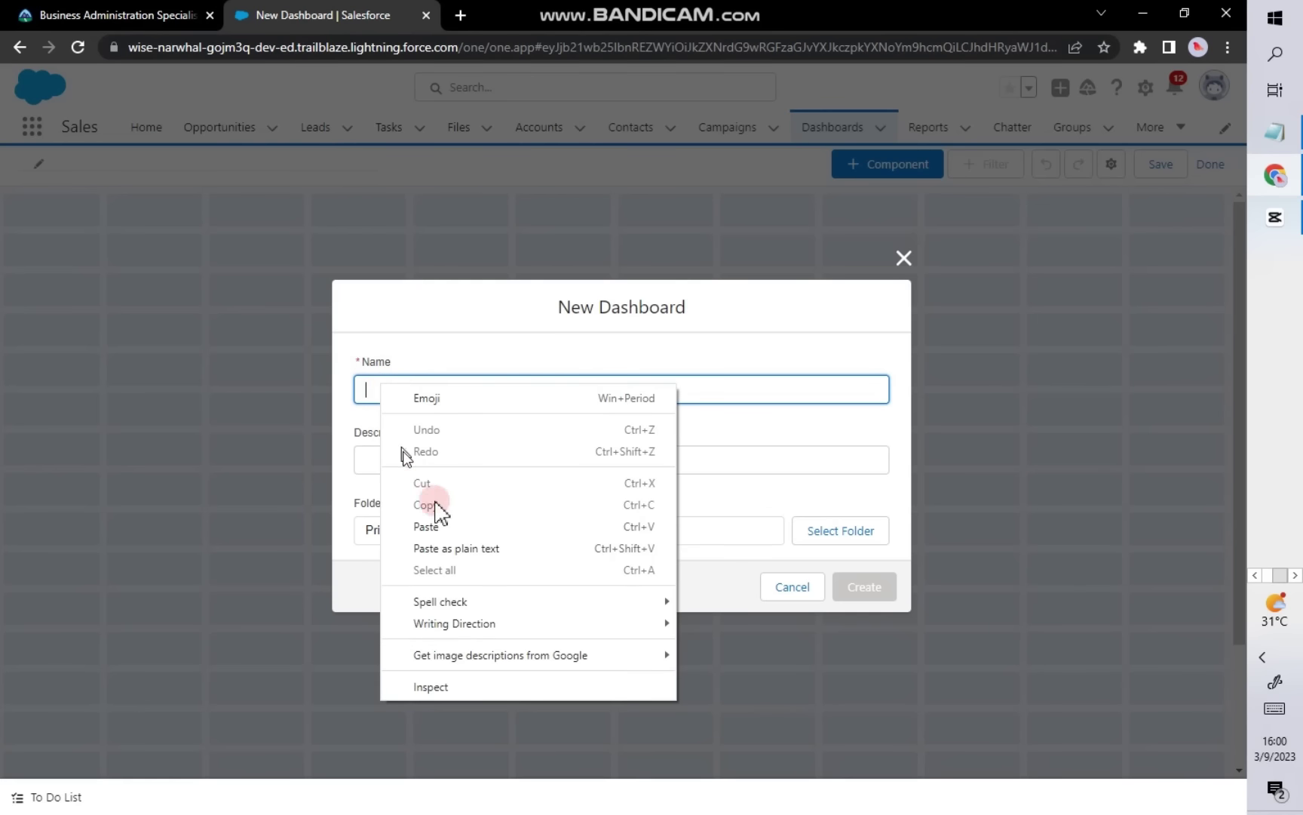
{"action": "left_click", "coordinate": [427, 526]}
Step: Choose the Residential Dashboards folder for the Team Scoreboard dashboard and create it
{"action": "left_click", "coordinate": [417, 457]}
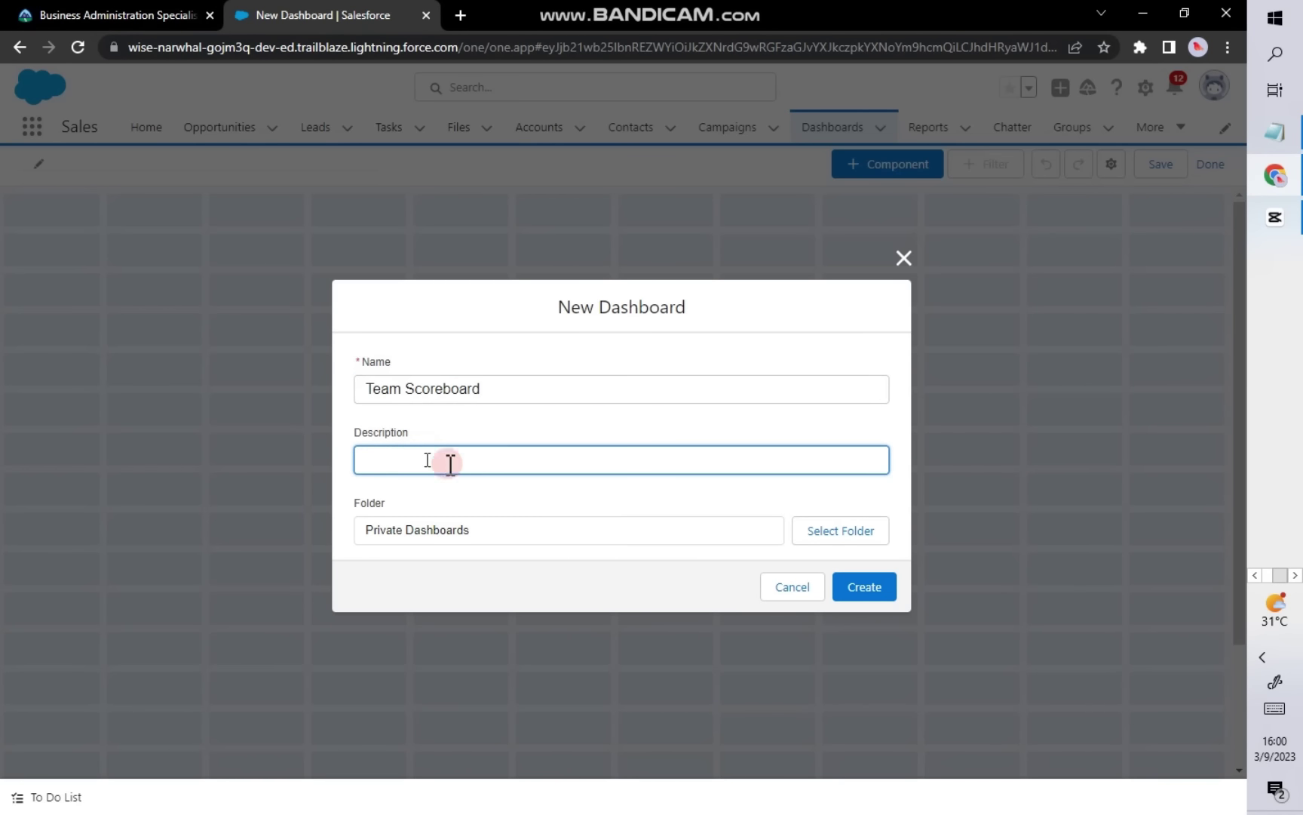
{"action": "left_click", "coordinate": [859, 531]}
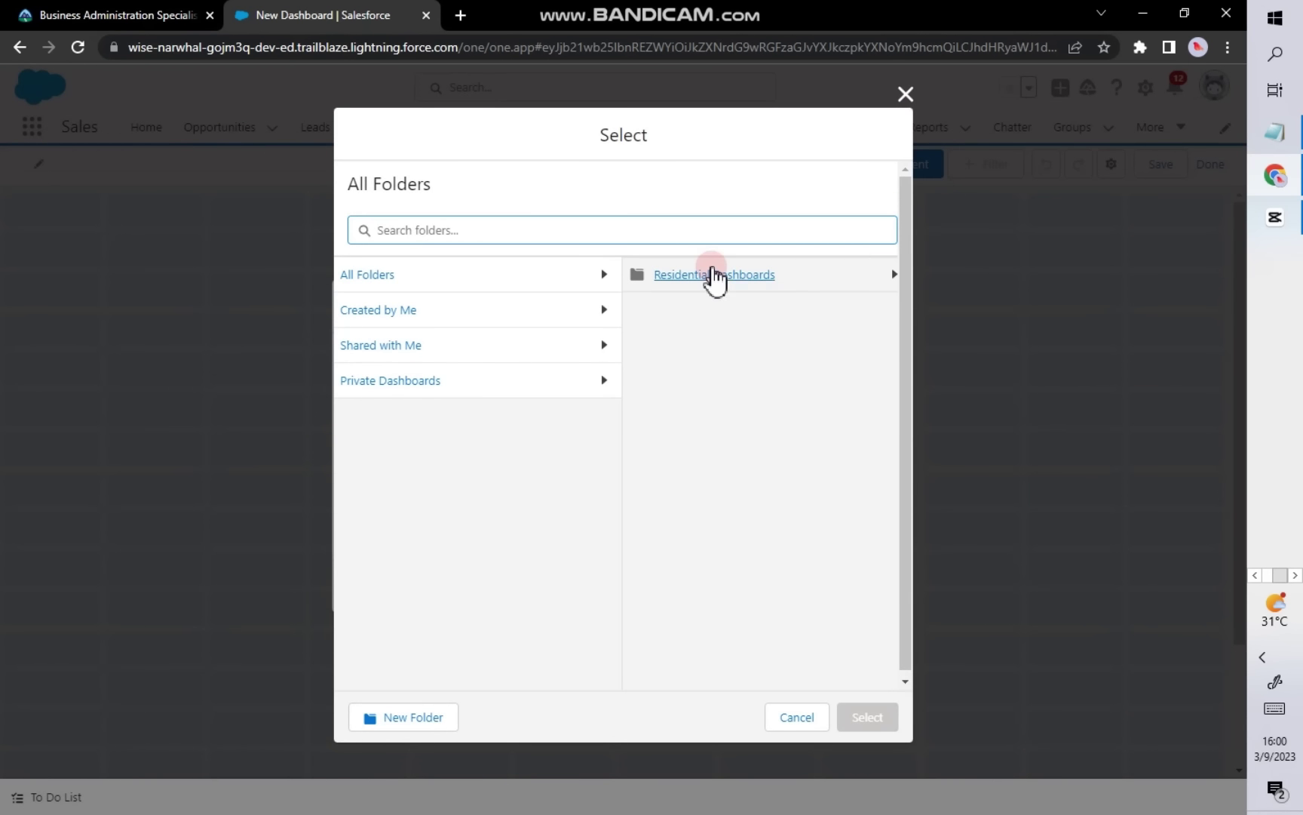
{"action": "left_click", "coordinate": [713, 275]}
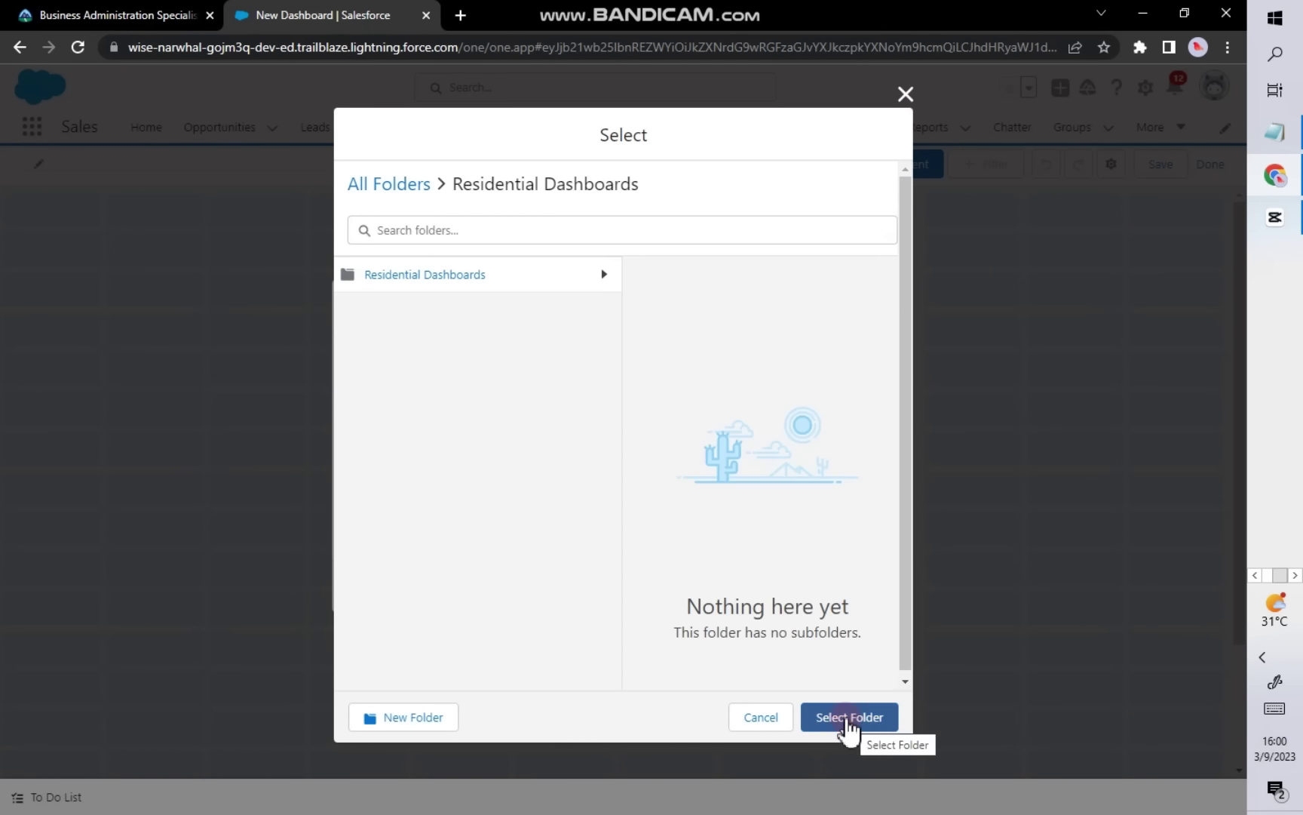
{"action": "left_click", "coordinate": [848, 722]}
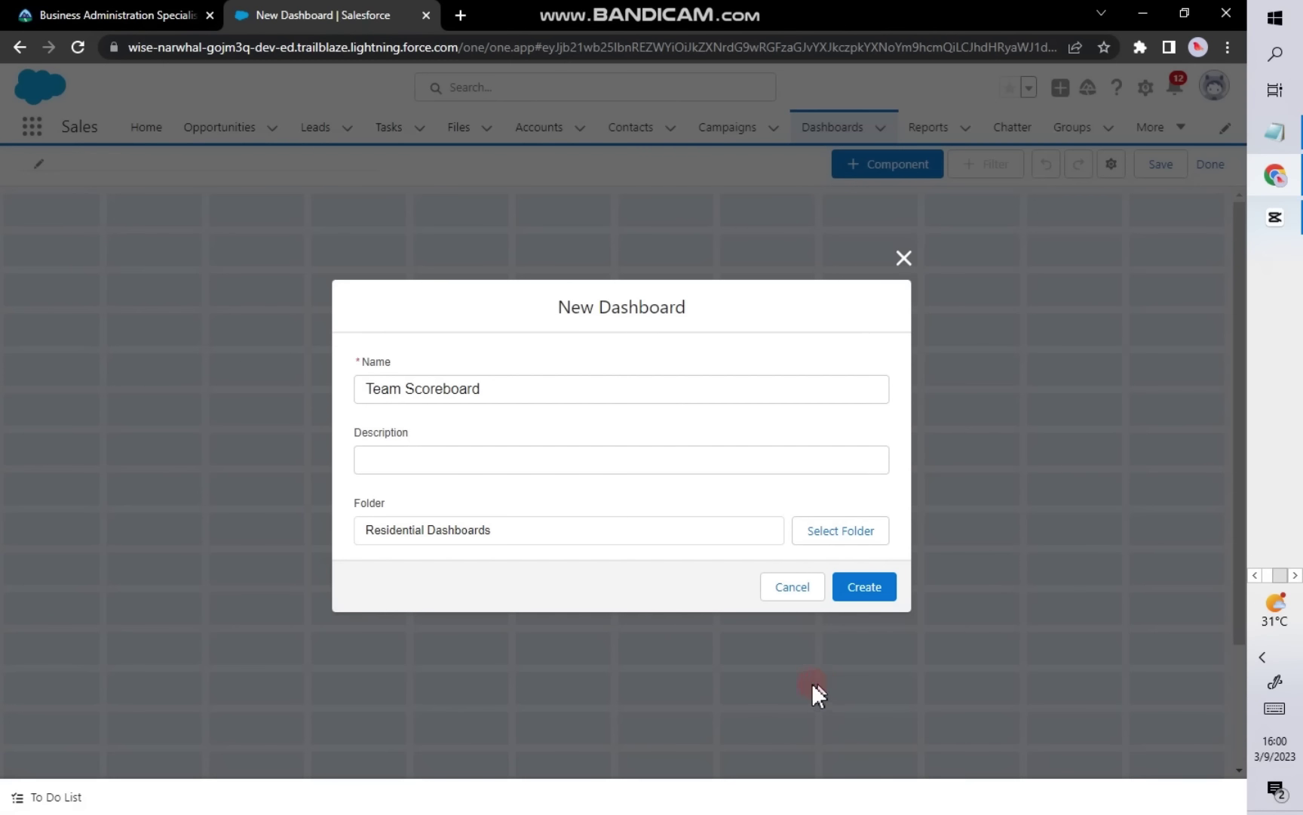
{"action": "left_click", "coordinate": [862, 589]}
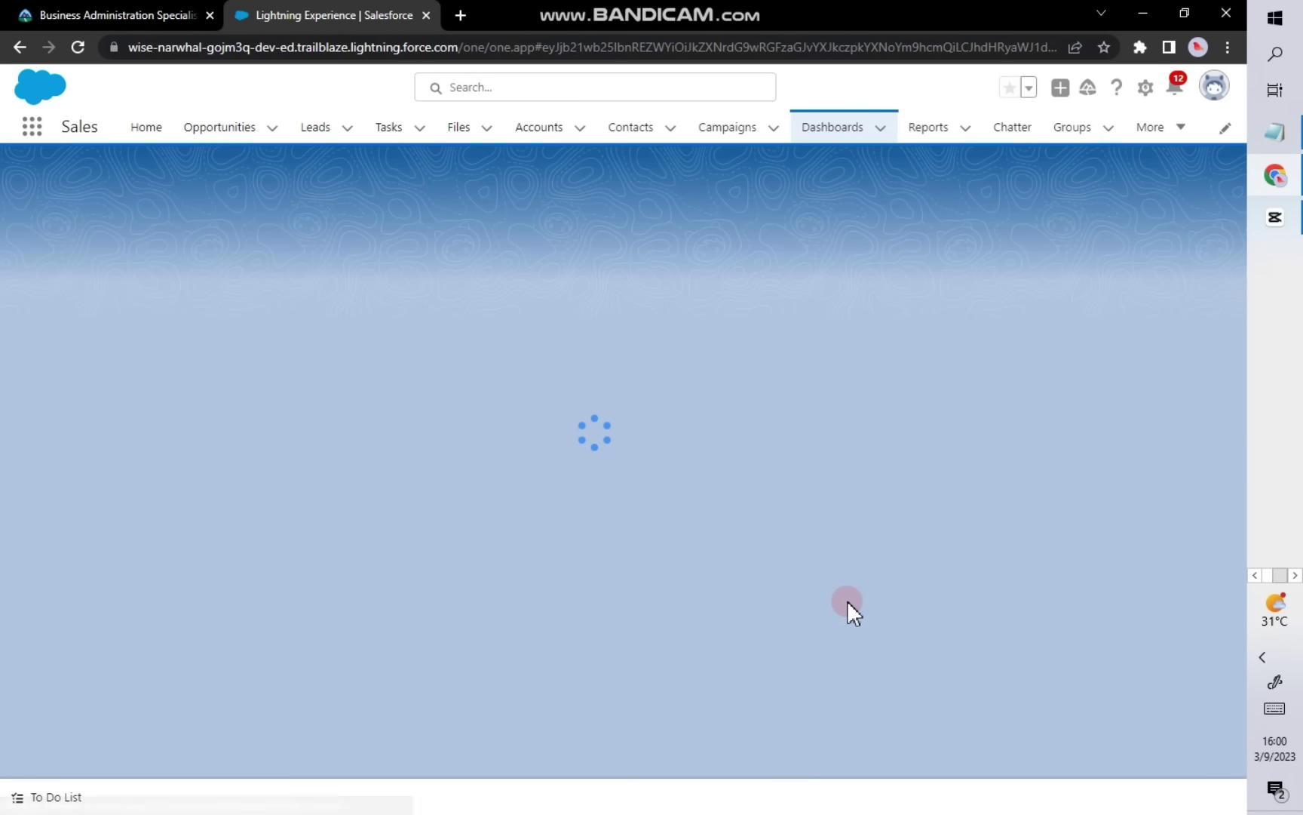